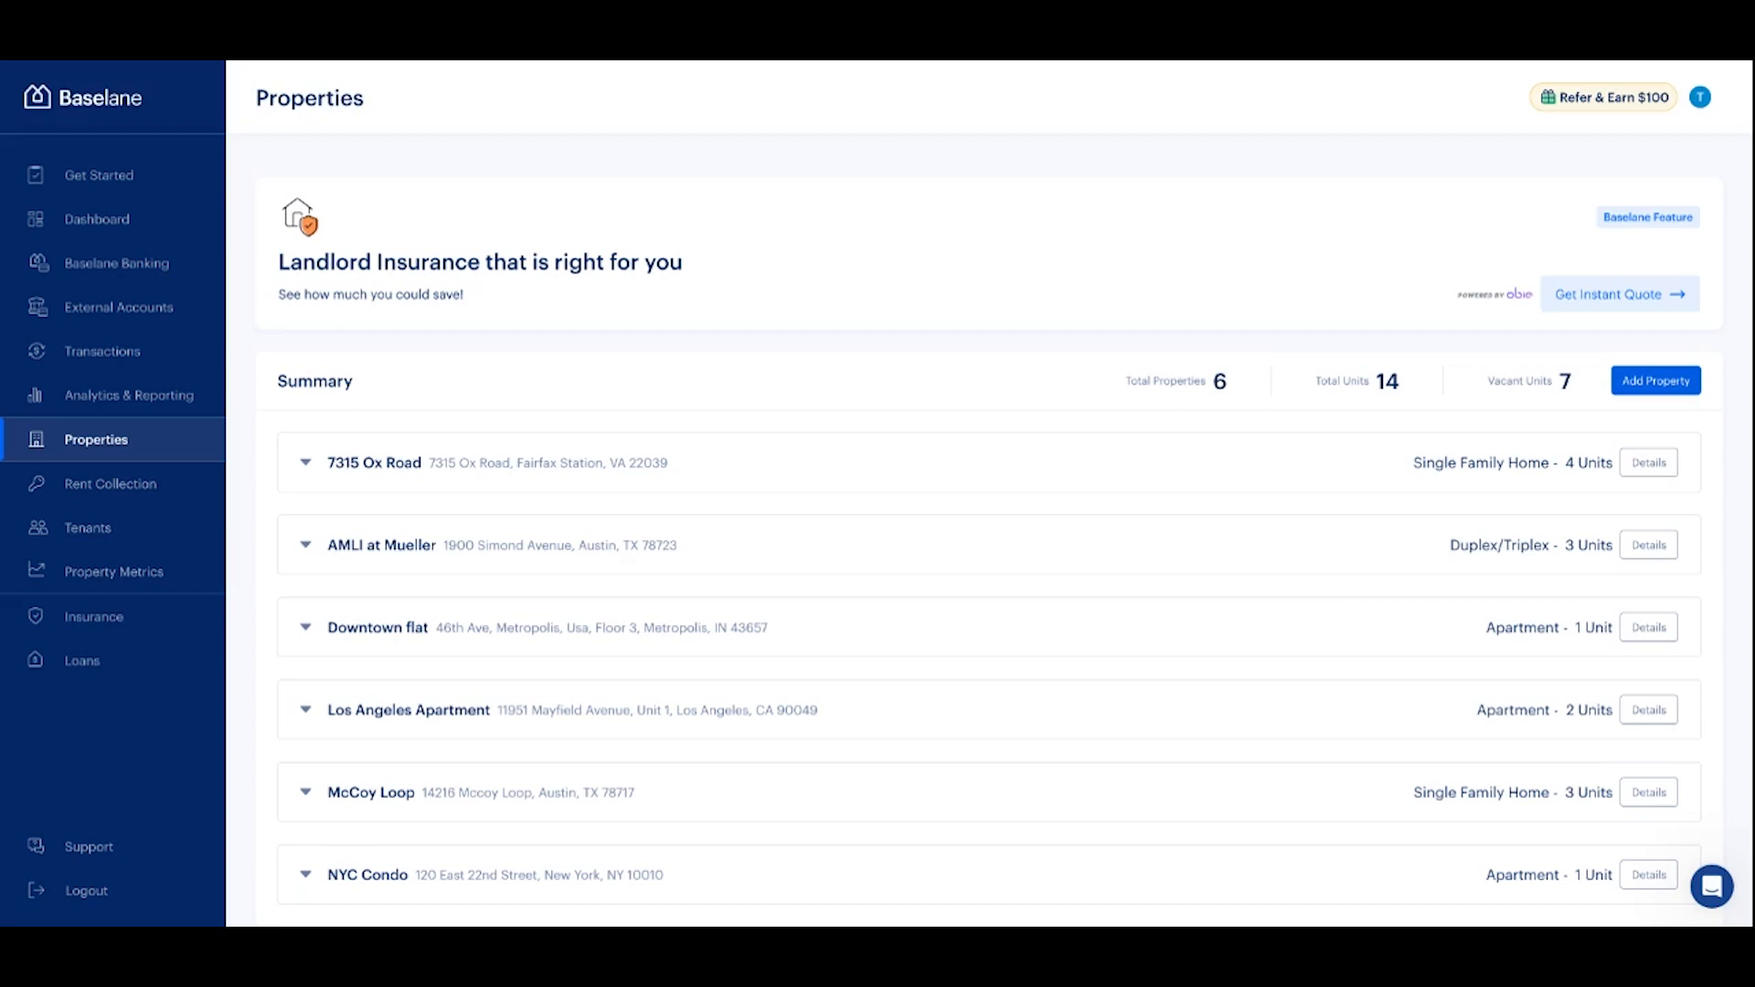
{"action": "left_click", "coordinate": [1655, 380]}
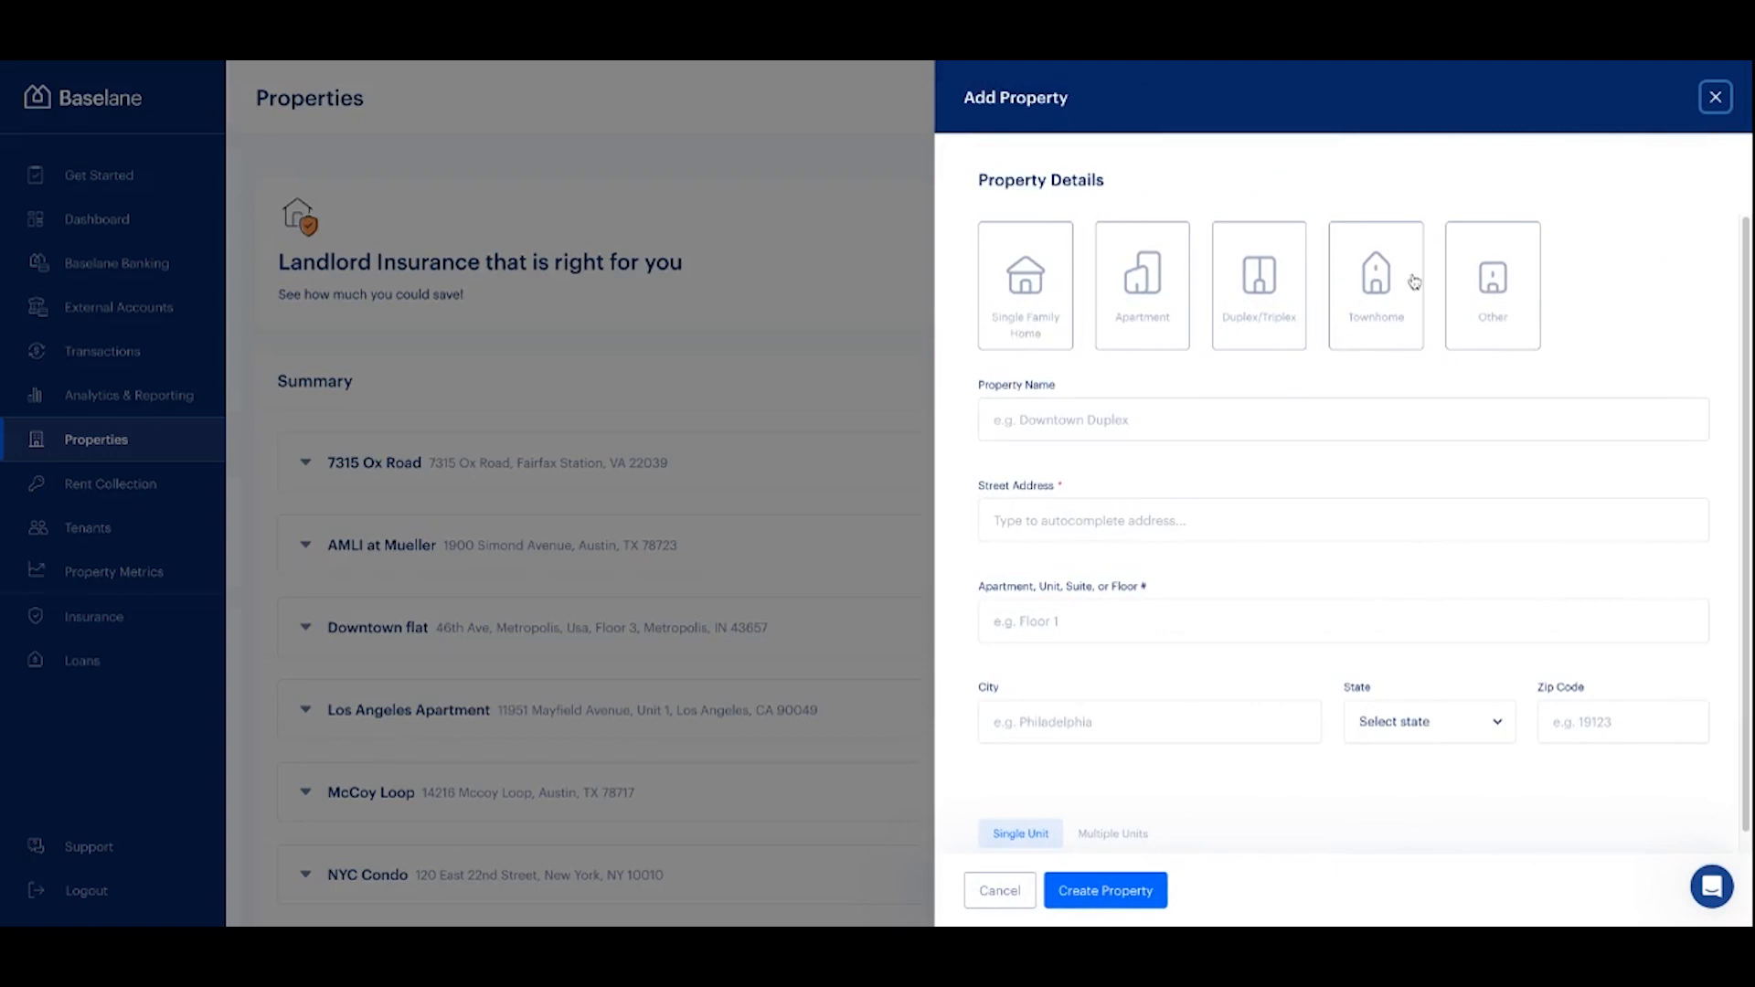
{"action": "left_click", "coordinate": [1497, 302]}
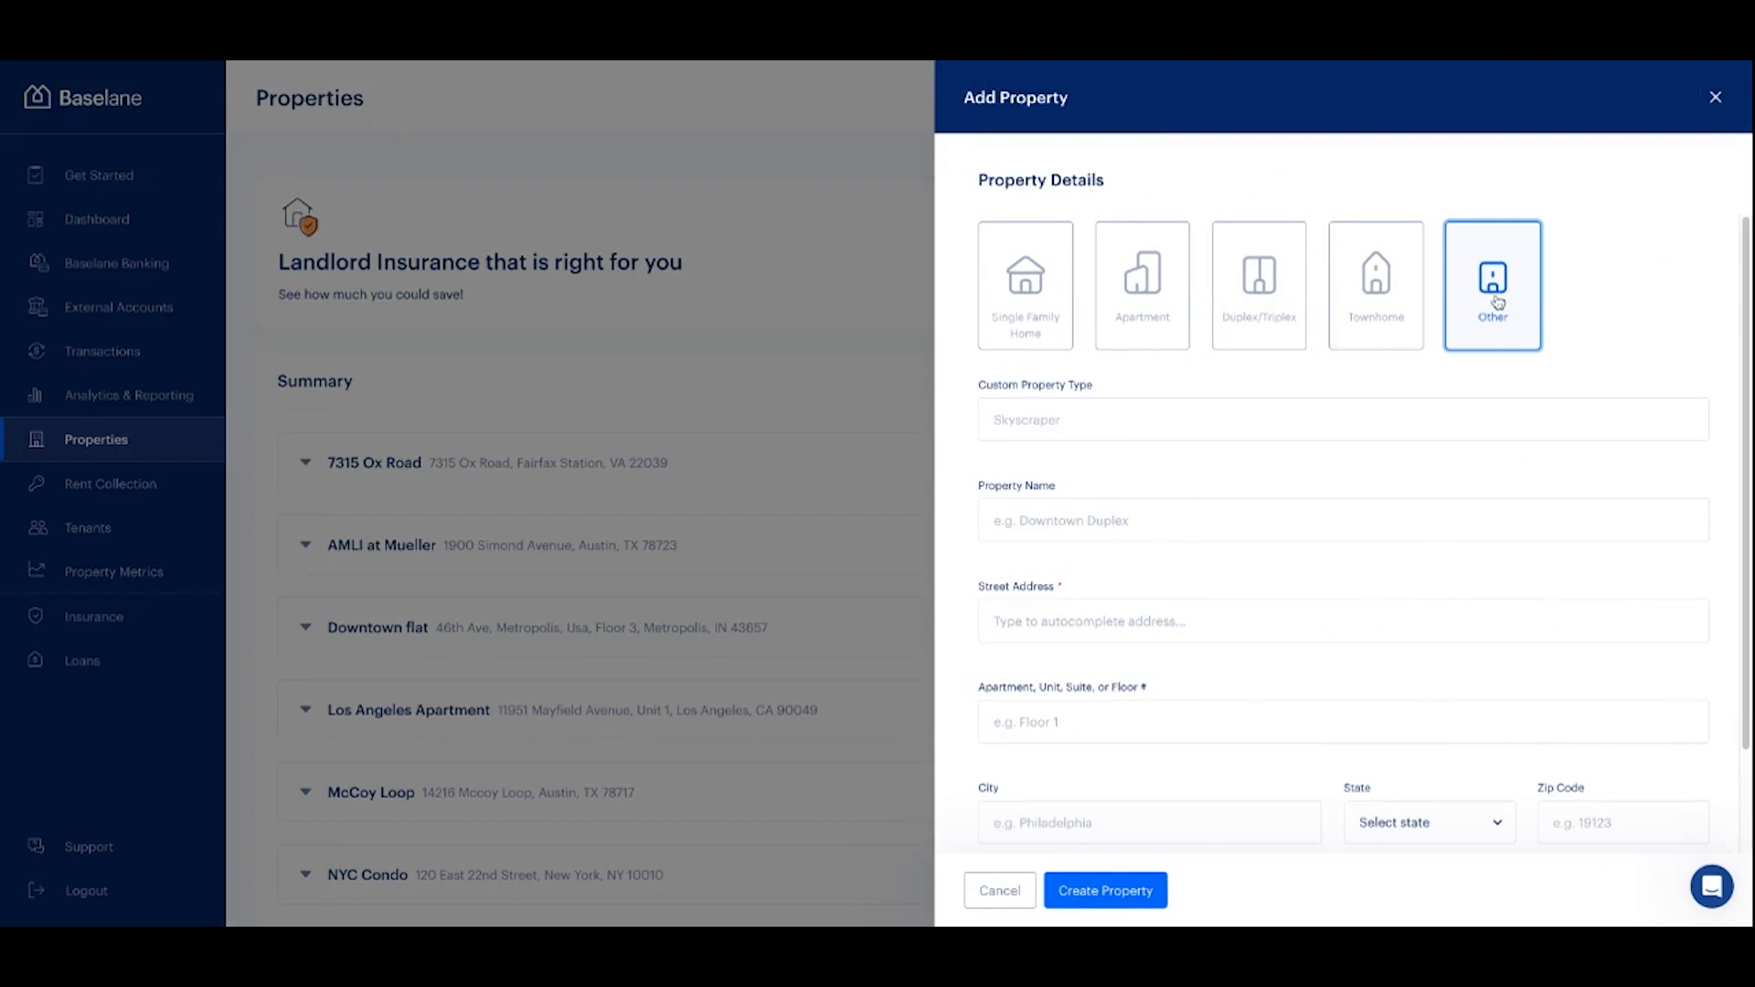
{"action": "left_click", "coordinate": [1062, 416]}
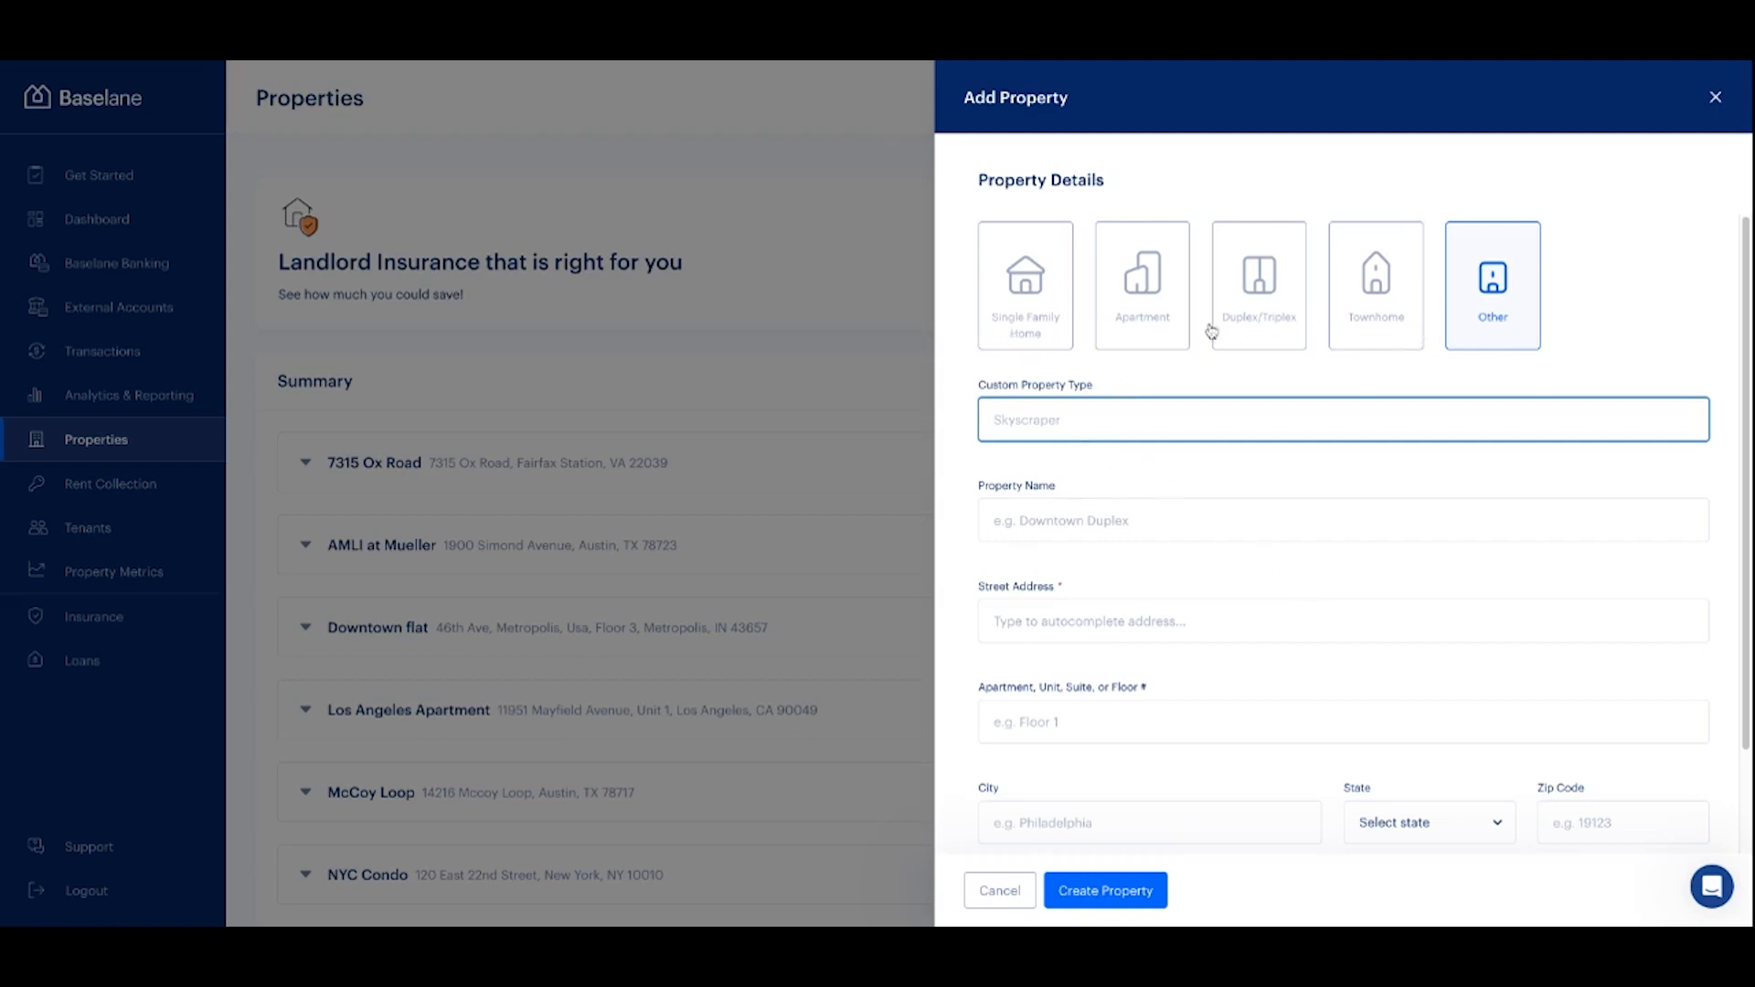
{"action": "left_click", "coordinate": [1027, 337]}
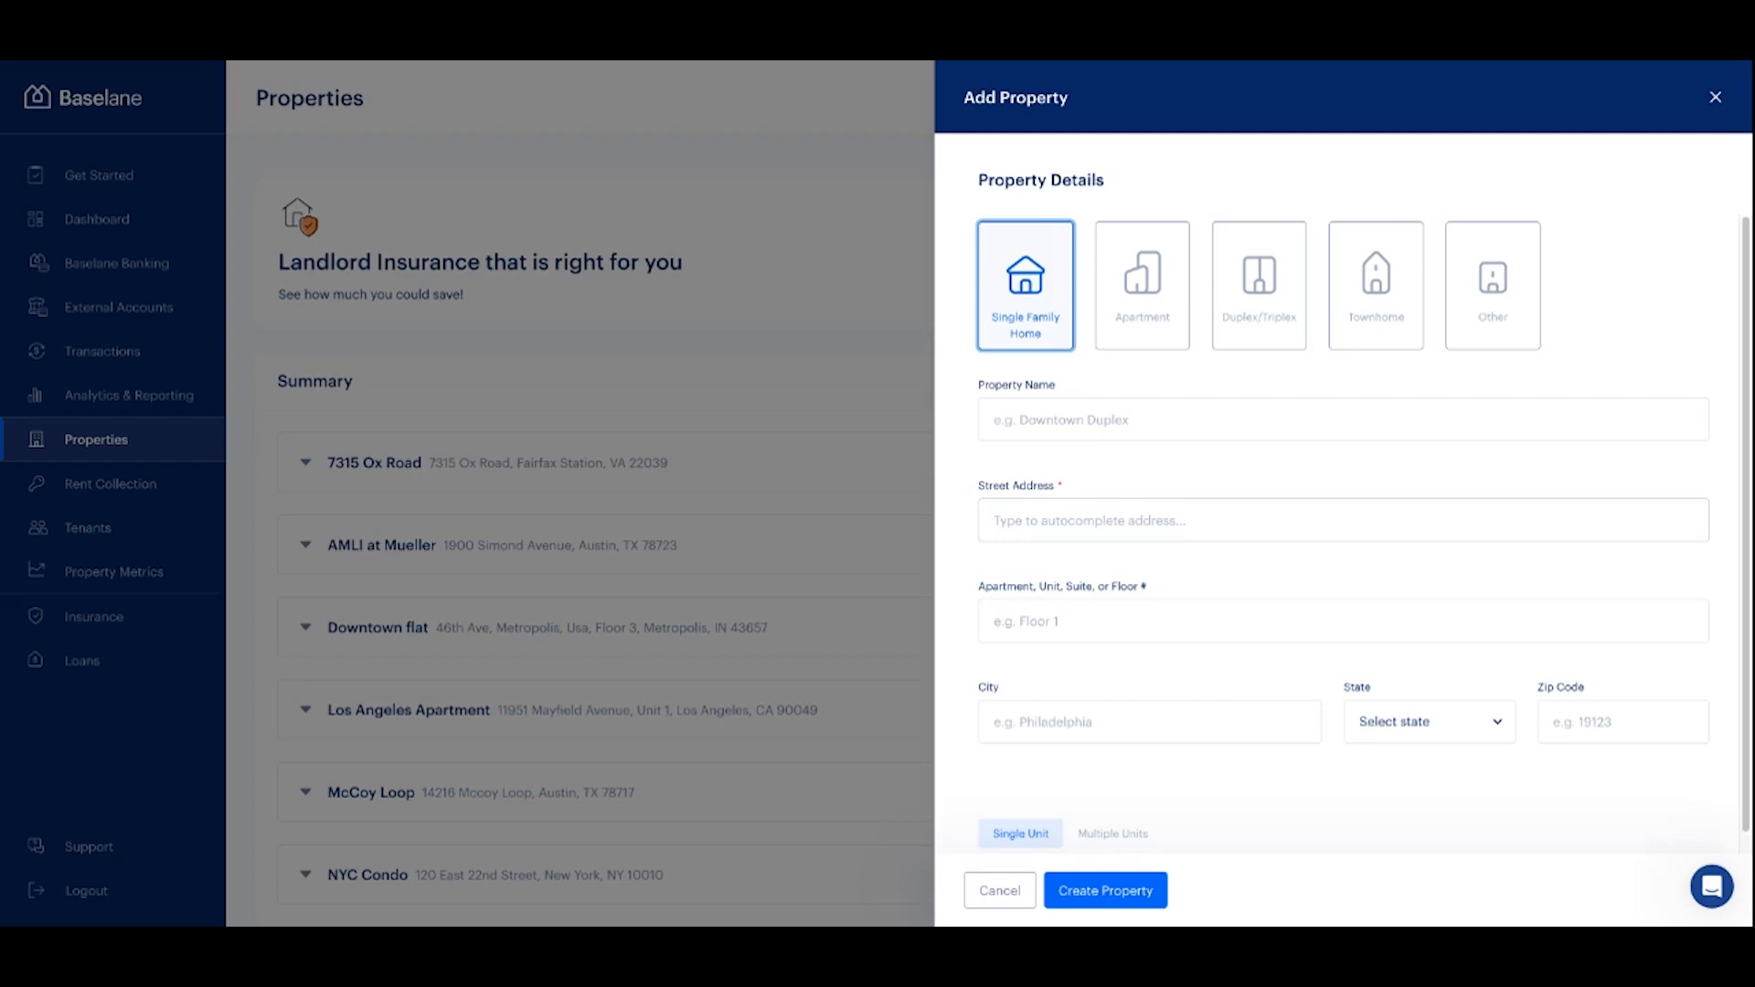
{"action": "scroll", "coordinate": [1174, 535], "scroll_direction": "down", "scroll_amount": 1}
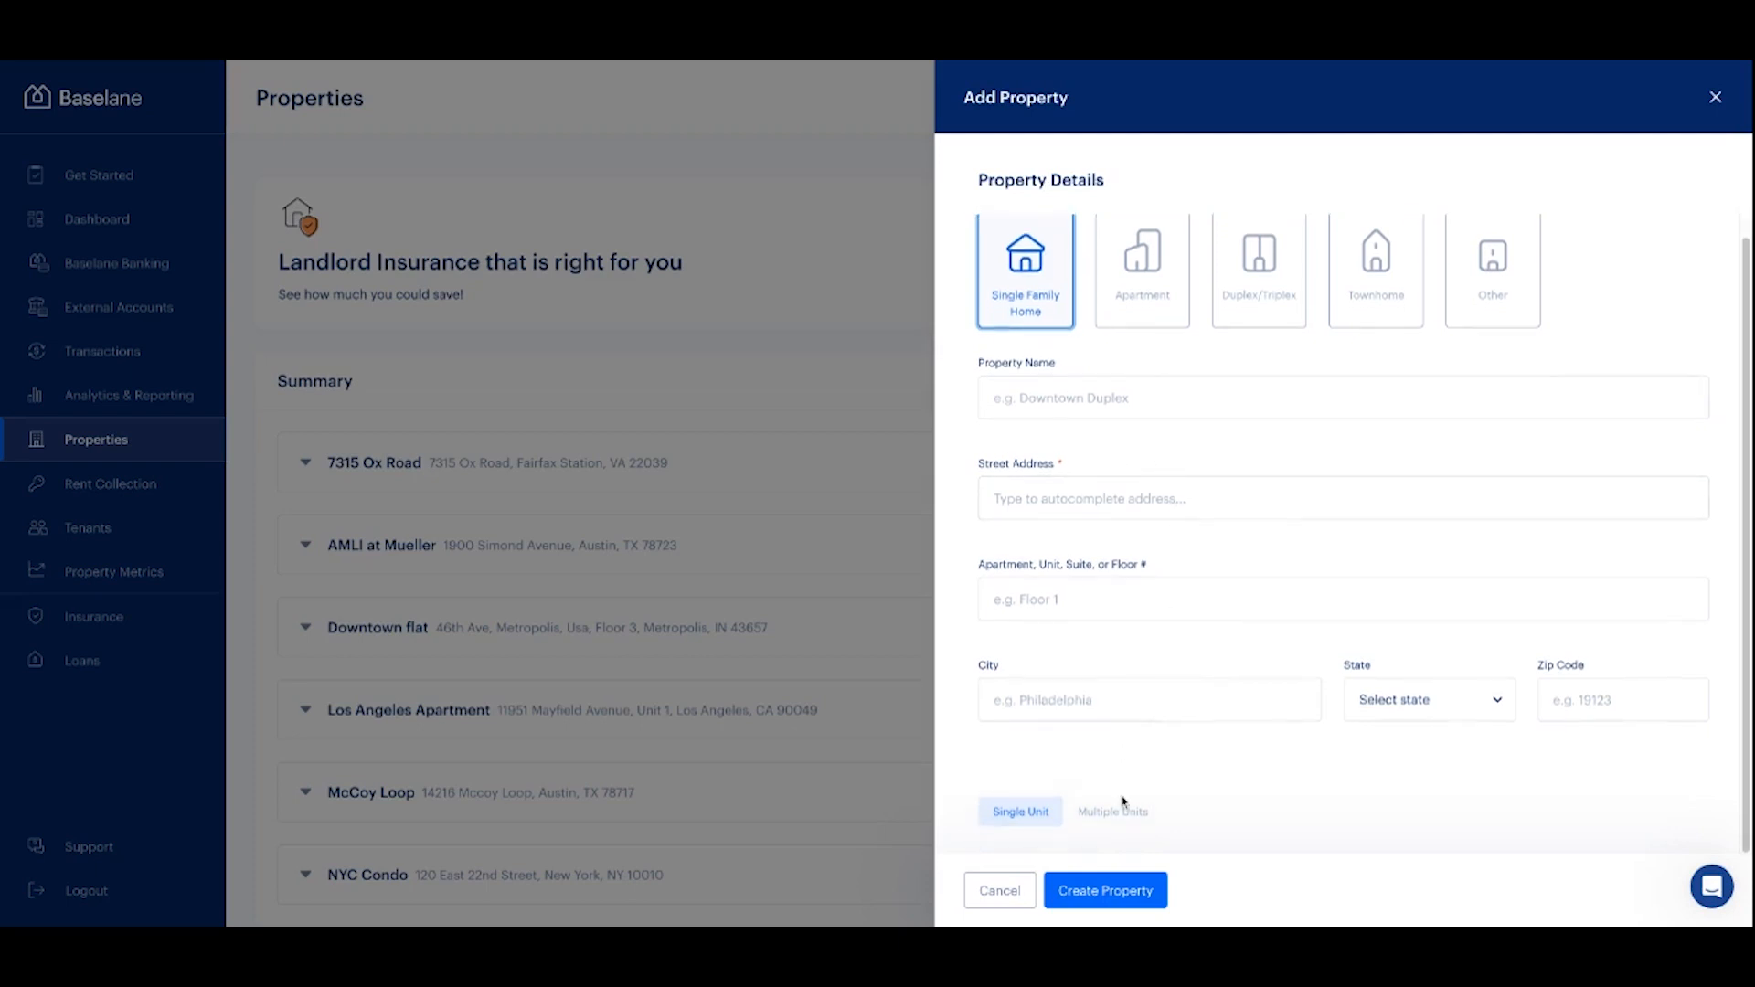
{"action": "left_click", "coordinate": [1117, 810]}
{"action": "scroll", "coordinate": [1097, 639], "scroll_direction": "down", "scroll_amount": 3}
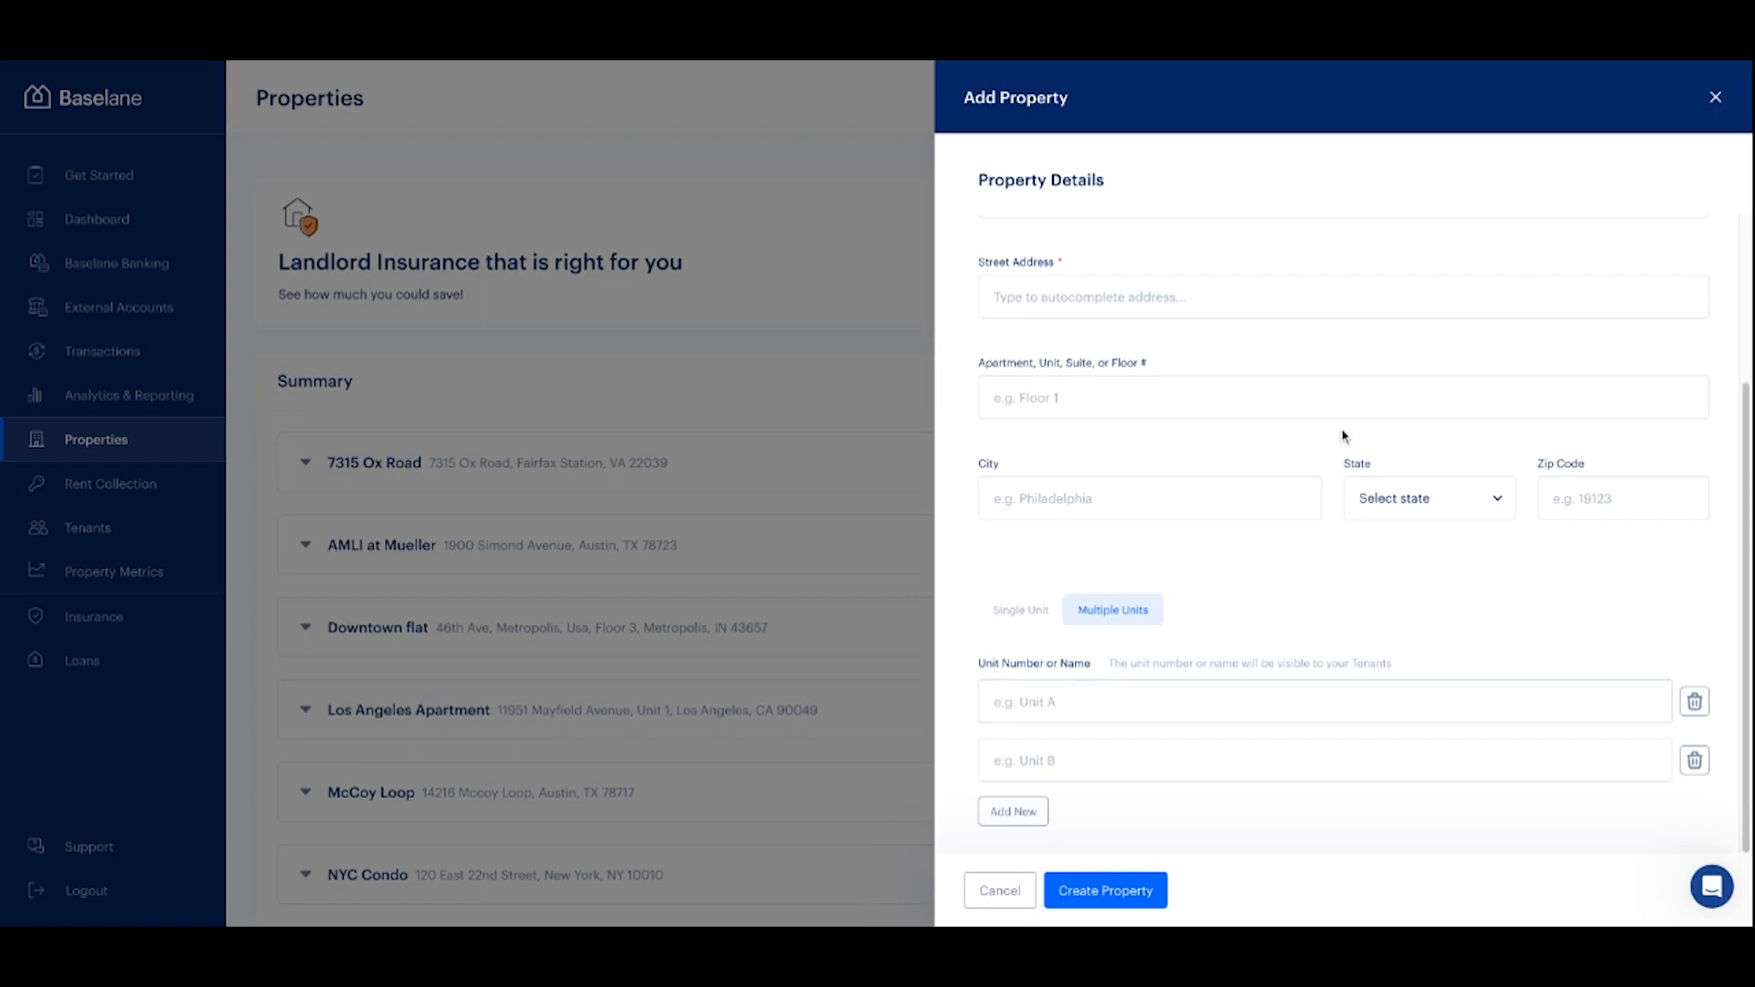
{"action": "scroll", "coordinate": [1344, 434], "scroll_direction": "up", "scroll_amount": 3}
{"action": "left_click", "coordinate": [1159, 421]}
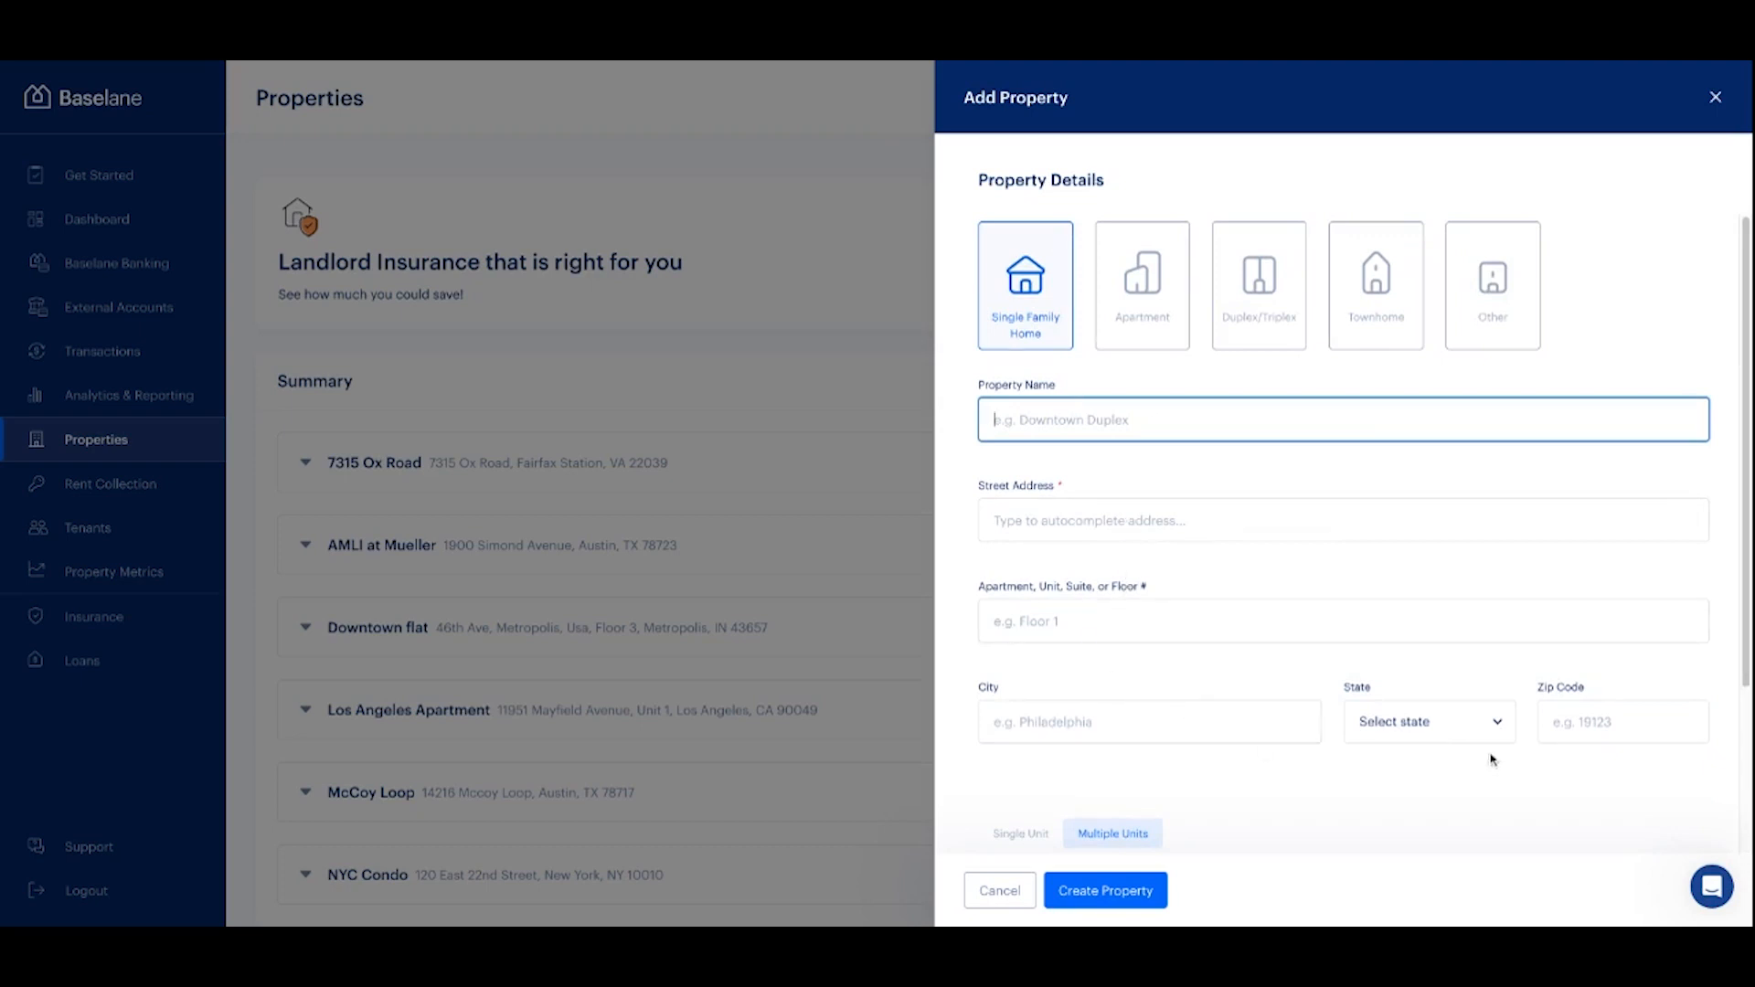
{"action": "scroll", "coordinate": [1350, 573], "scroll_direction": "down", "scroll_amount": 1}
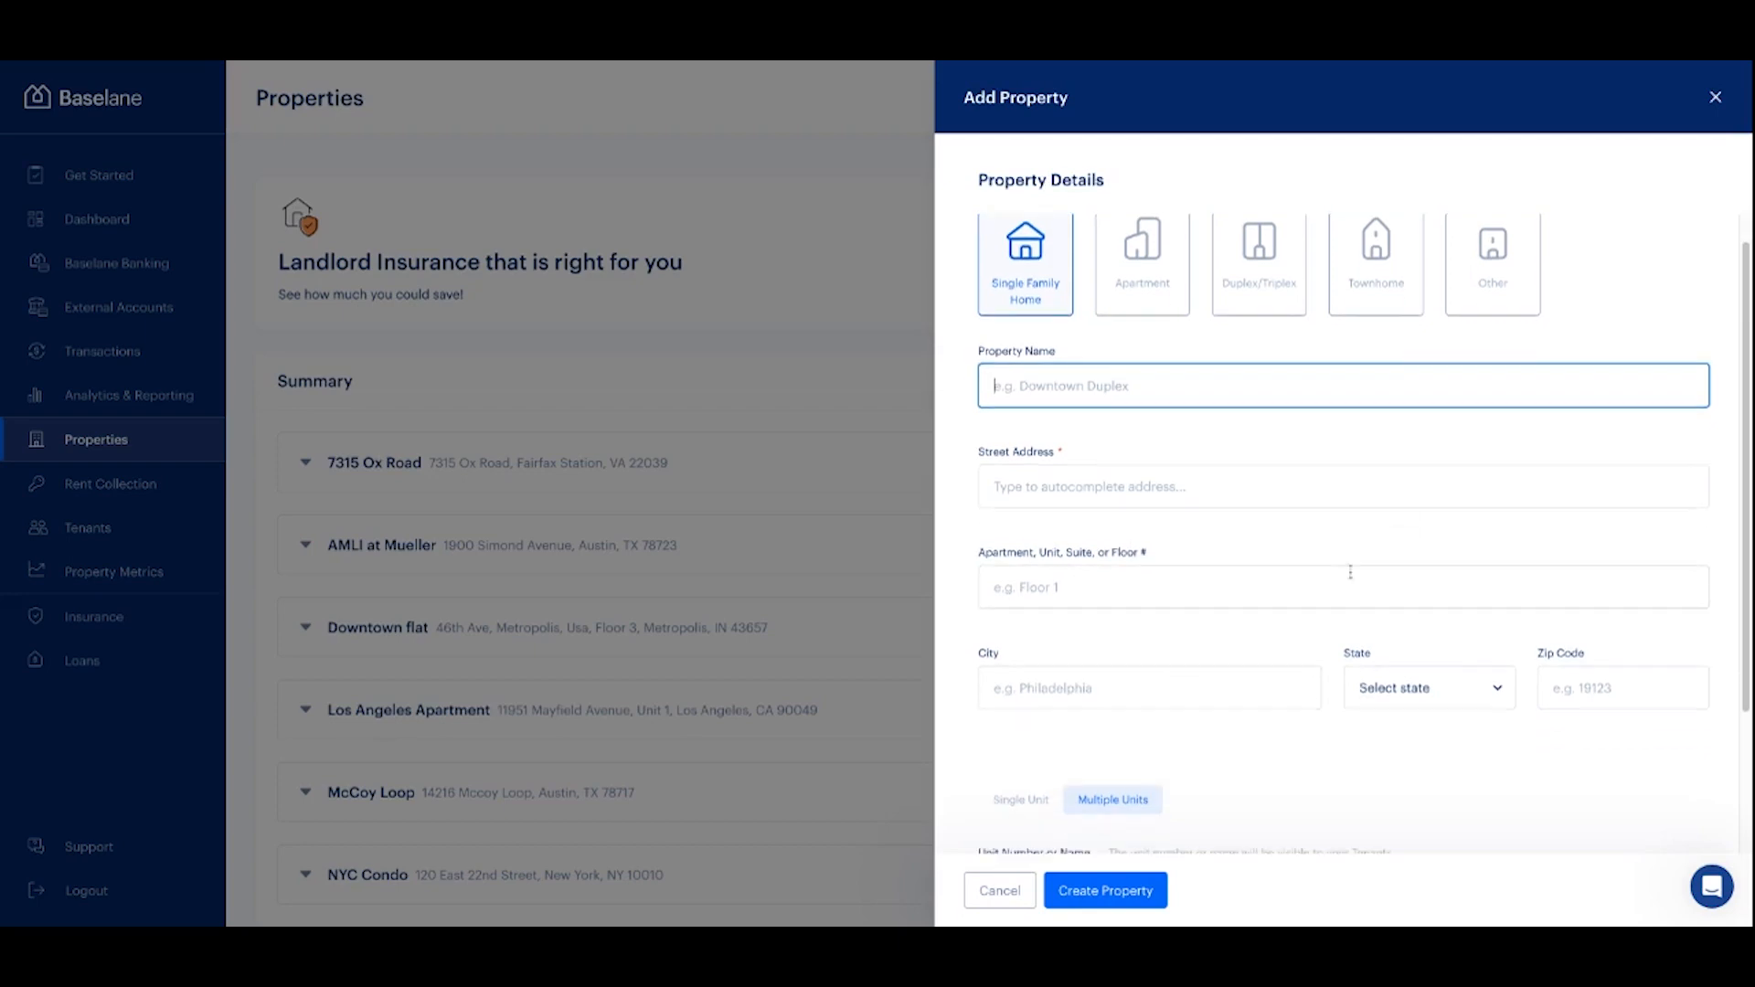
{"action": "left_click", "coordinate": [1715, 98]}
{"action": "left_click", "coordinate": [1046, 576]}
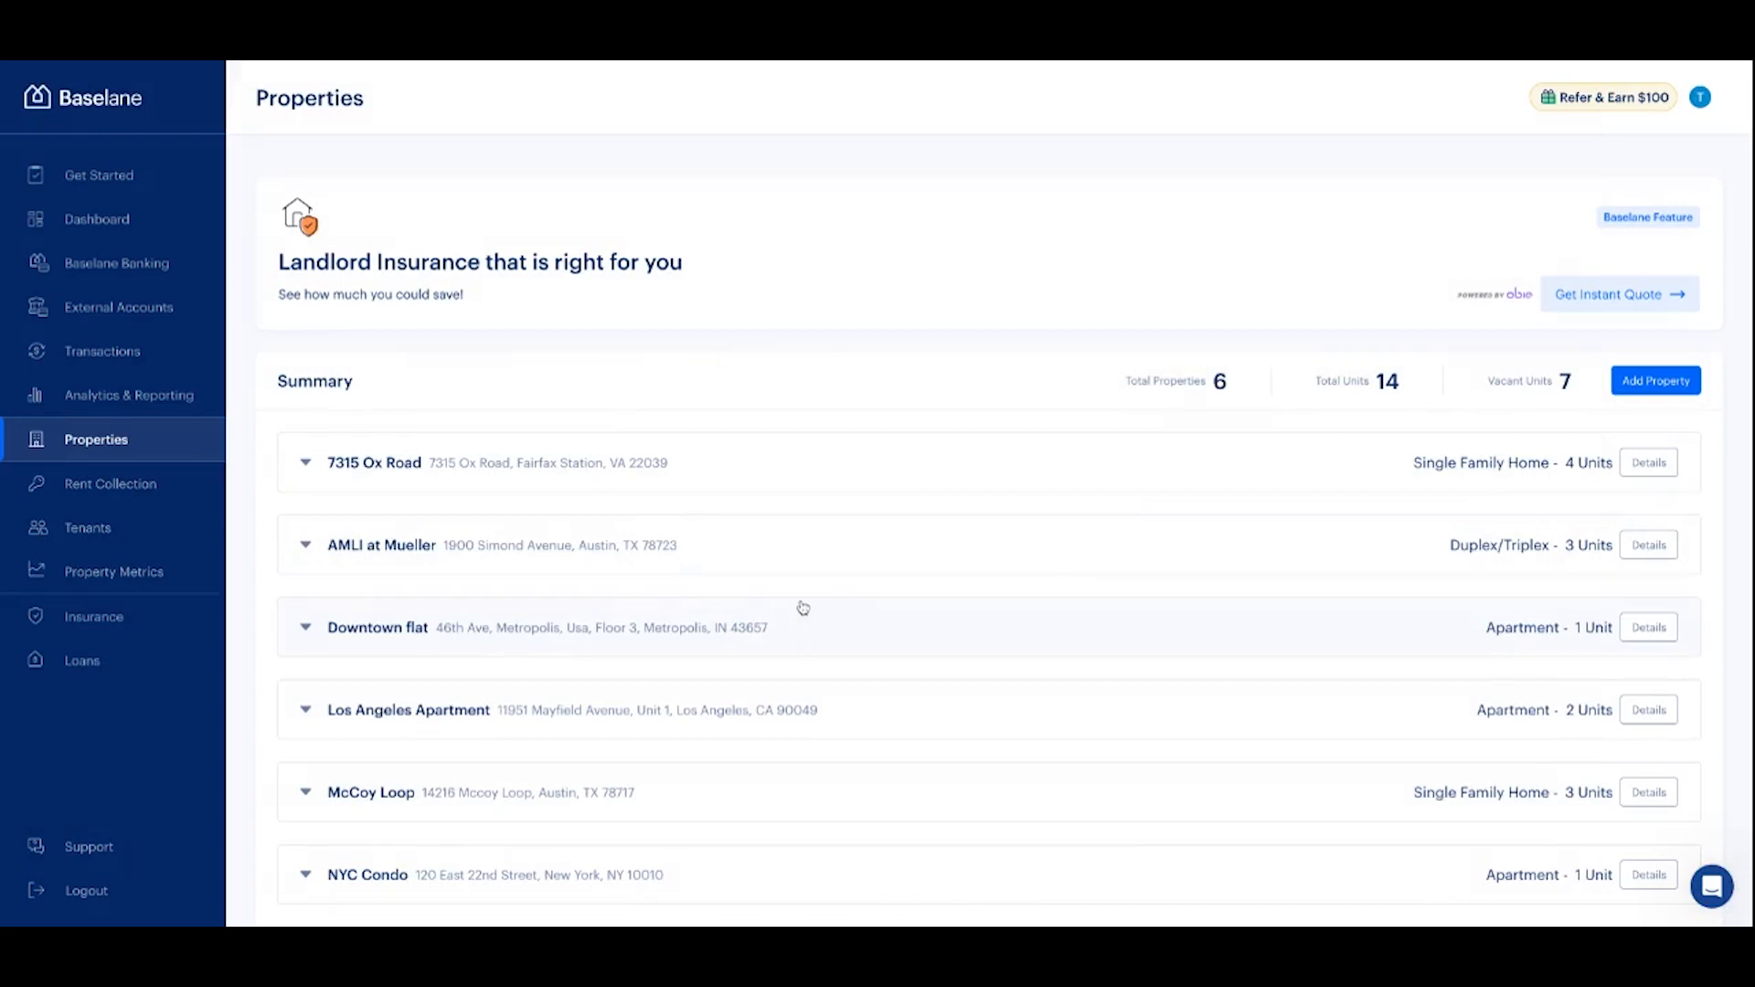
Examine the AMLI at Mueller property's units, financial information and market value history, and close its details.
{"action": "left_click", "coordinate": [382, 547]}
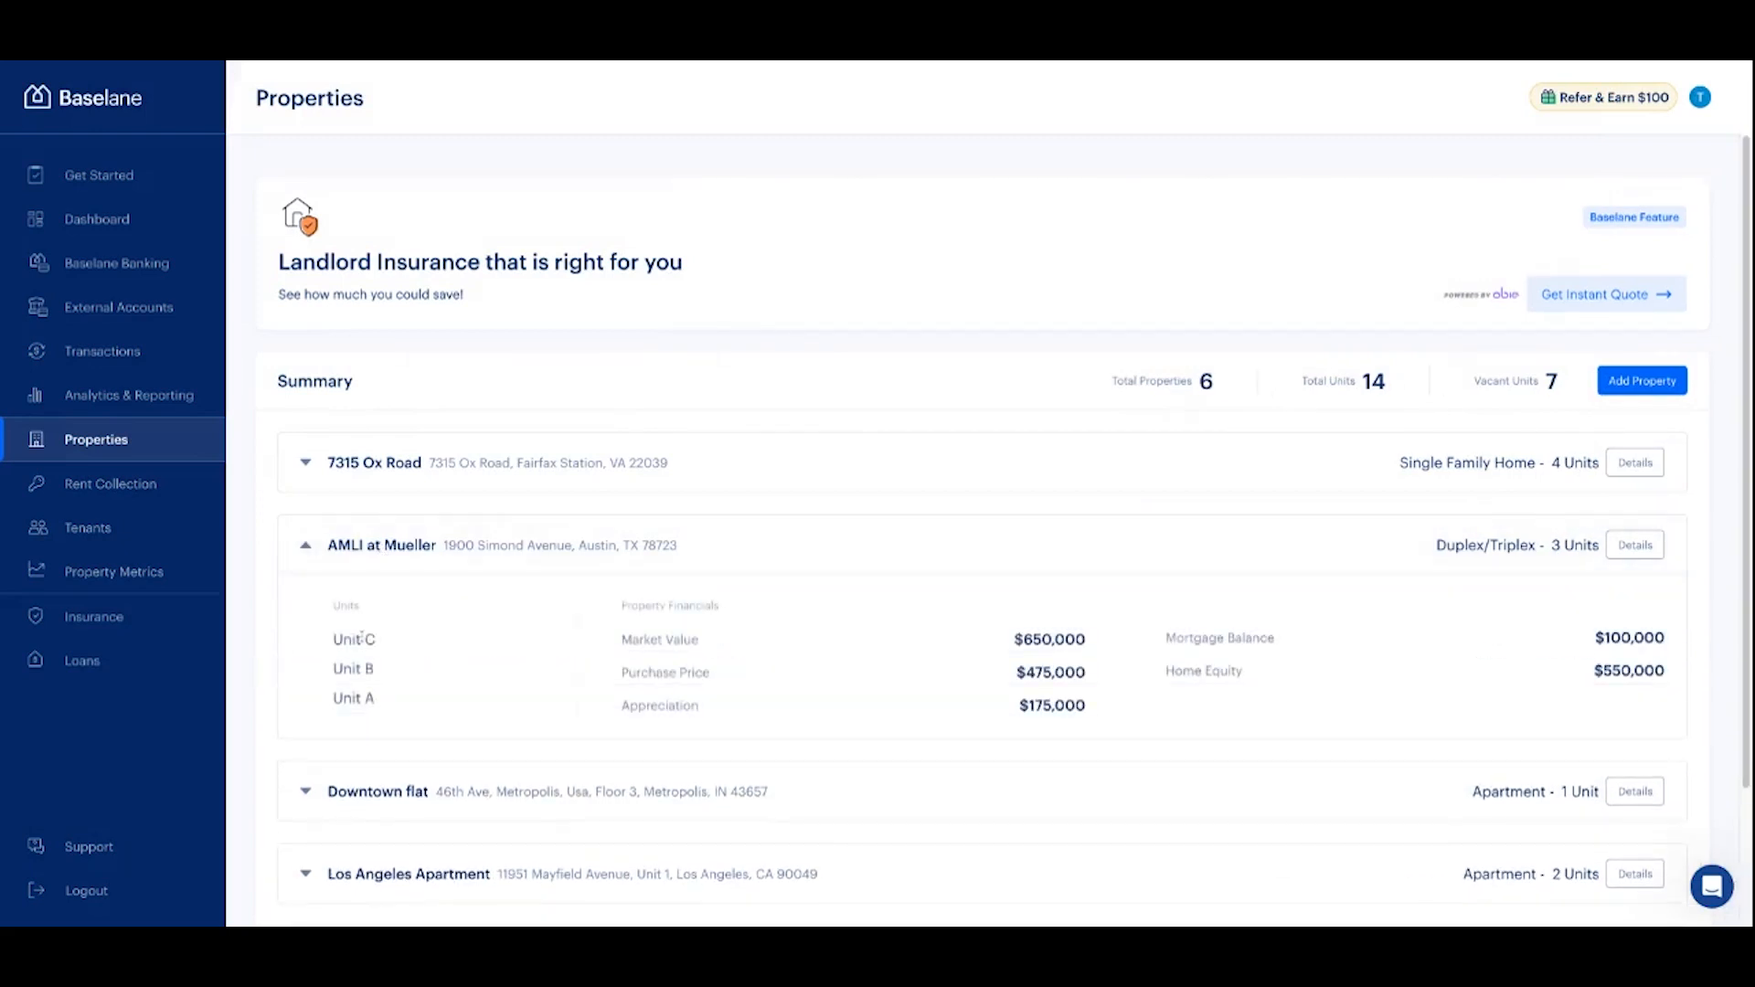
{"action": "left_click", "coordinate": [1632, 552]}
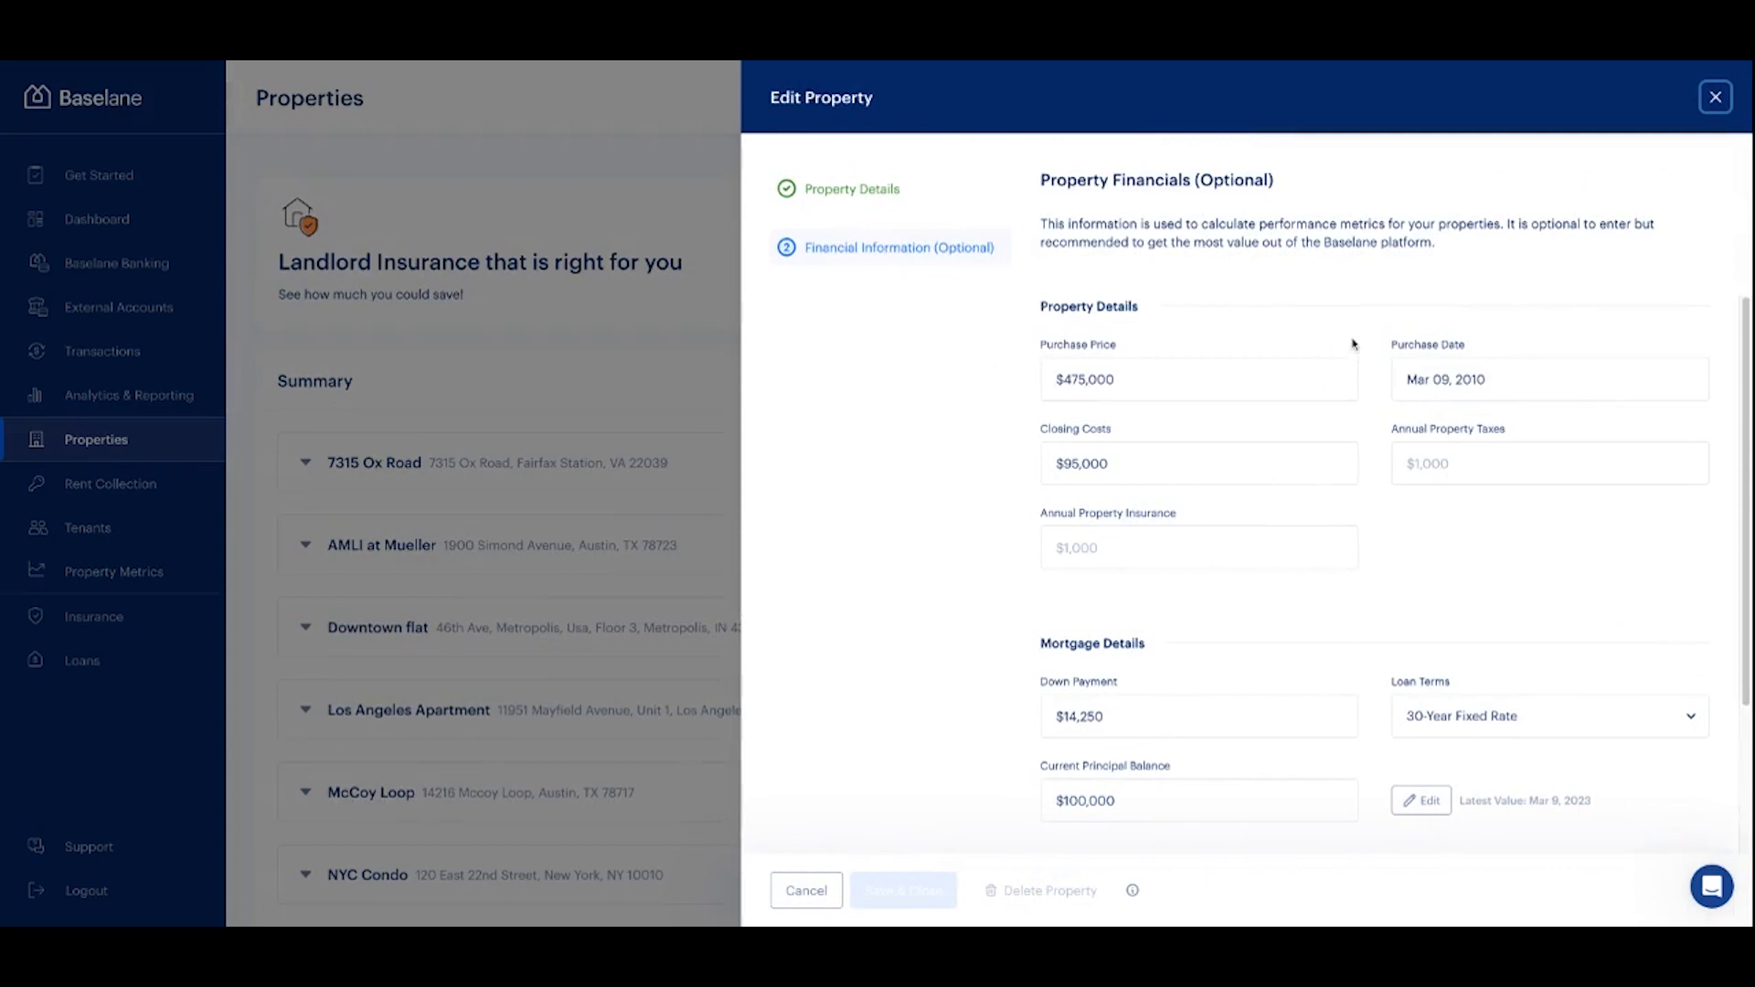
{"action": "scroll", "coordinate": [1318, 711], "scroll_direction": "down", "scroll_amount": 3}
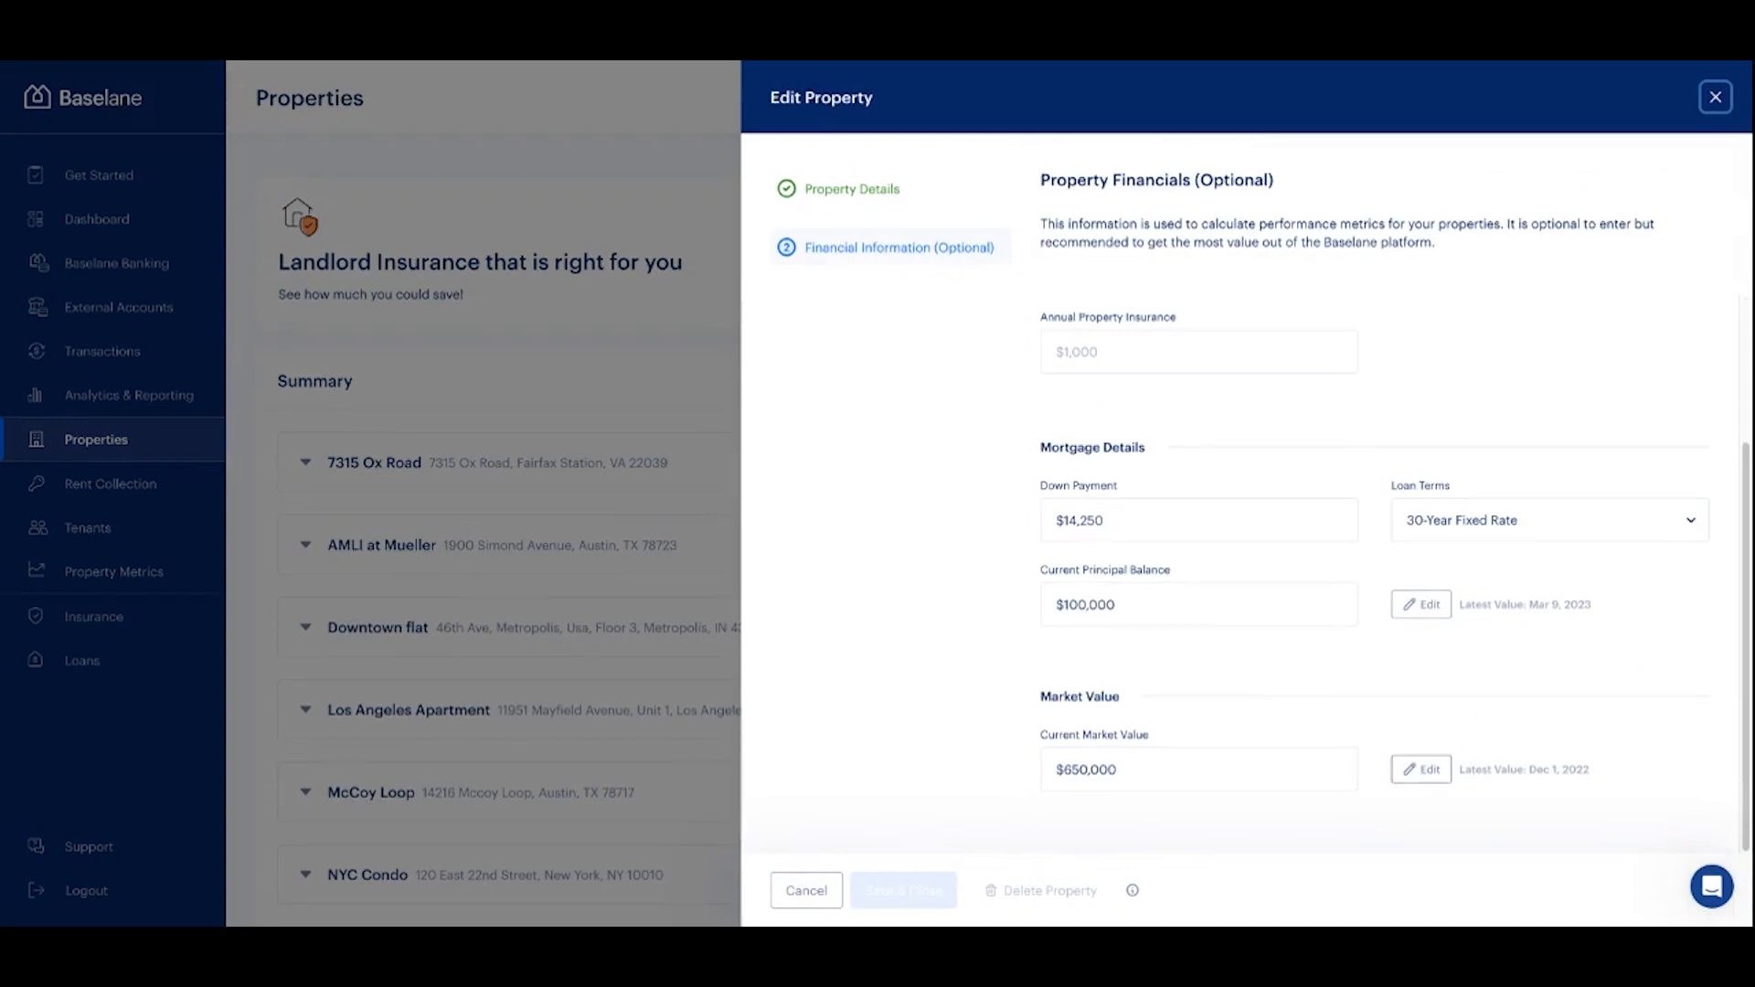
{"action": "left_click", "coordinate": [1421, 768]}
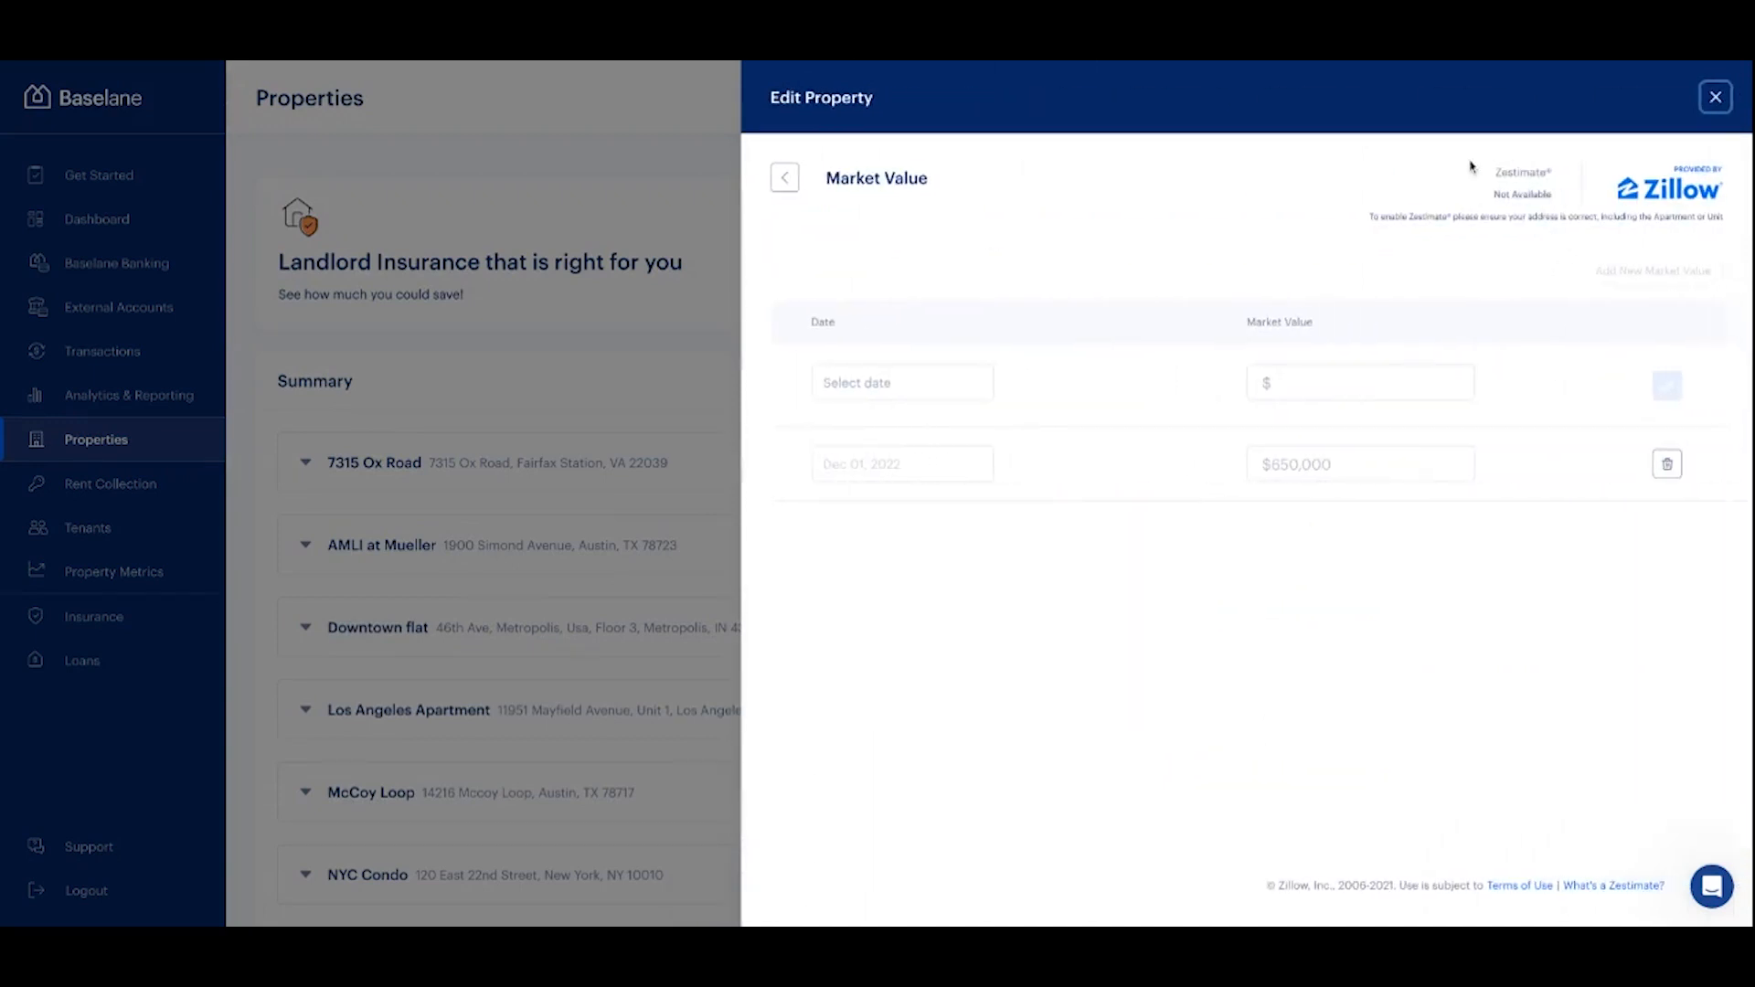
{"action": "left_click", "coordinate": [1716, 96]}
{"action": "left_click", "coordinate": [1716, 96]}
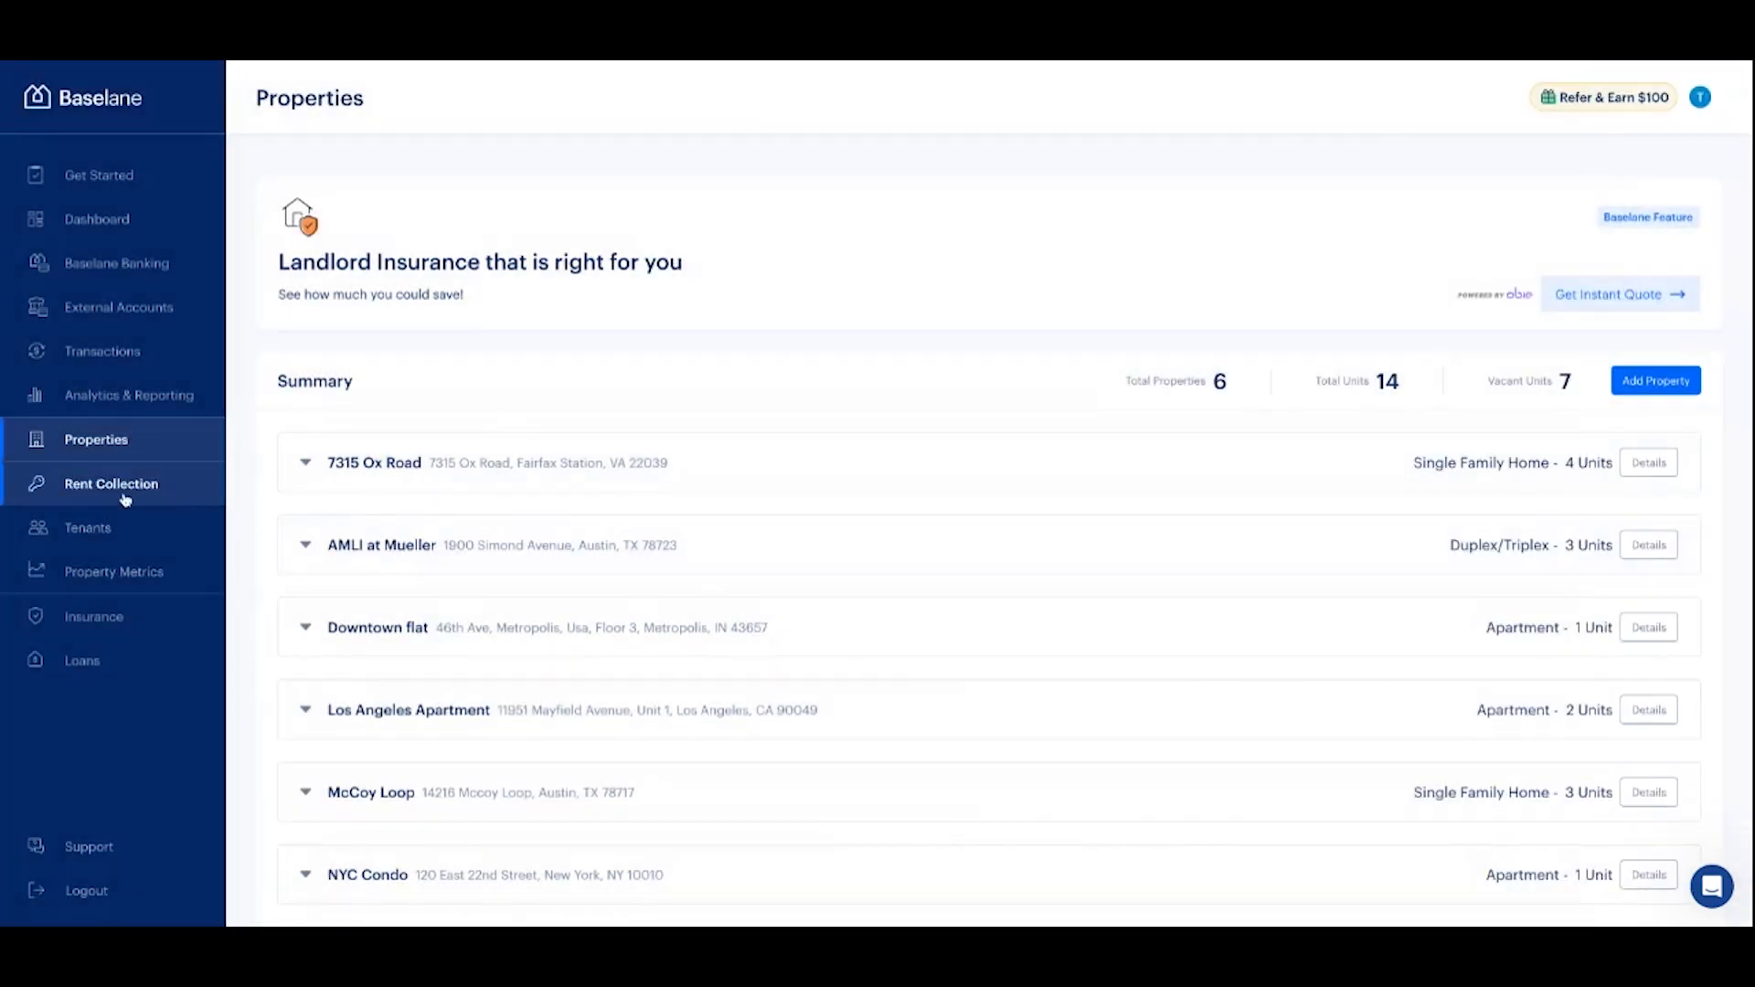
Set up rent collection by resuming the draft for Bedroom 3 of the McCoy Loop property and continue to its terms.
{"action": "left_click", "coordinate": [121, 493]}
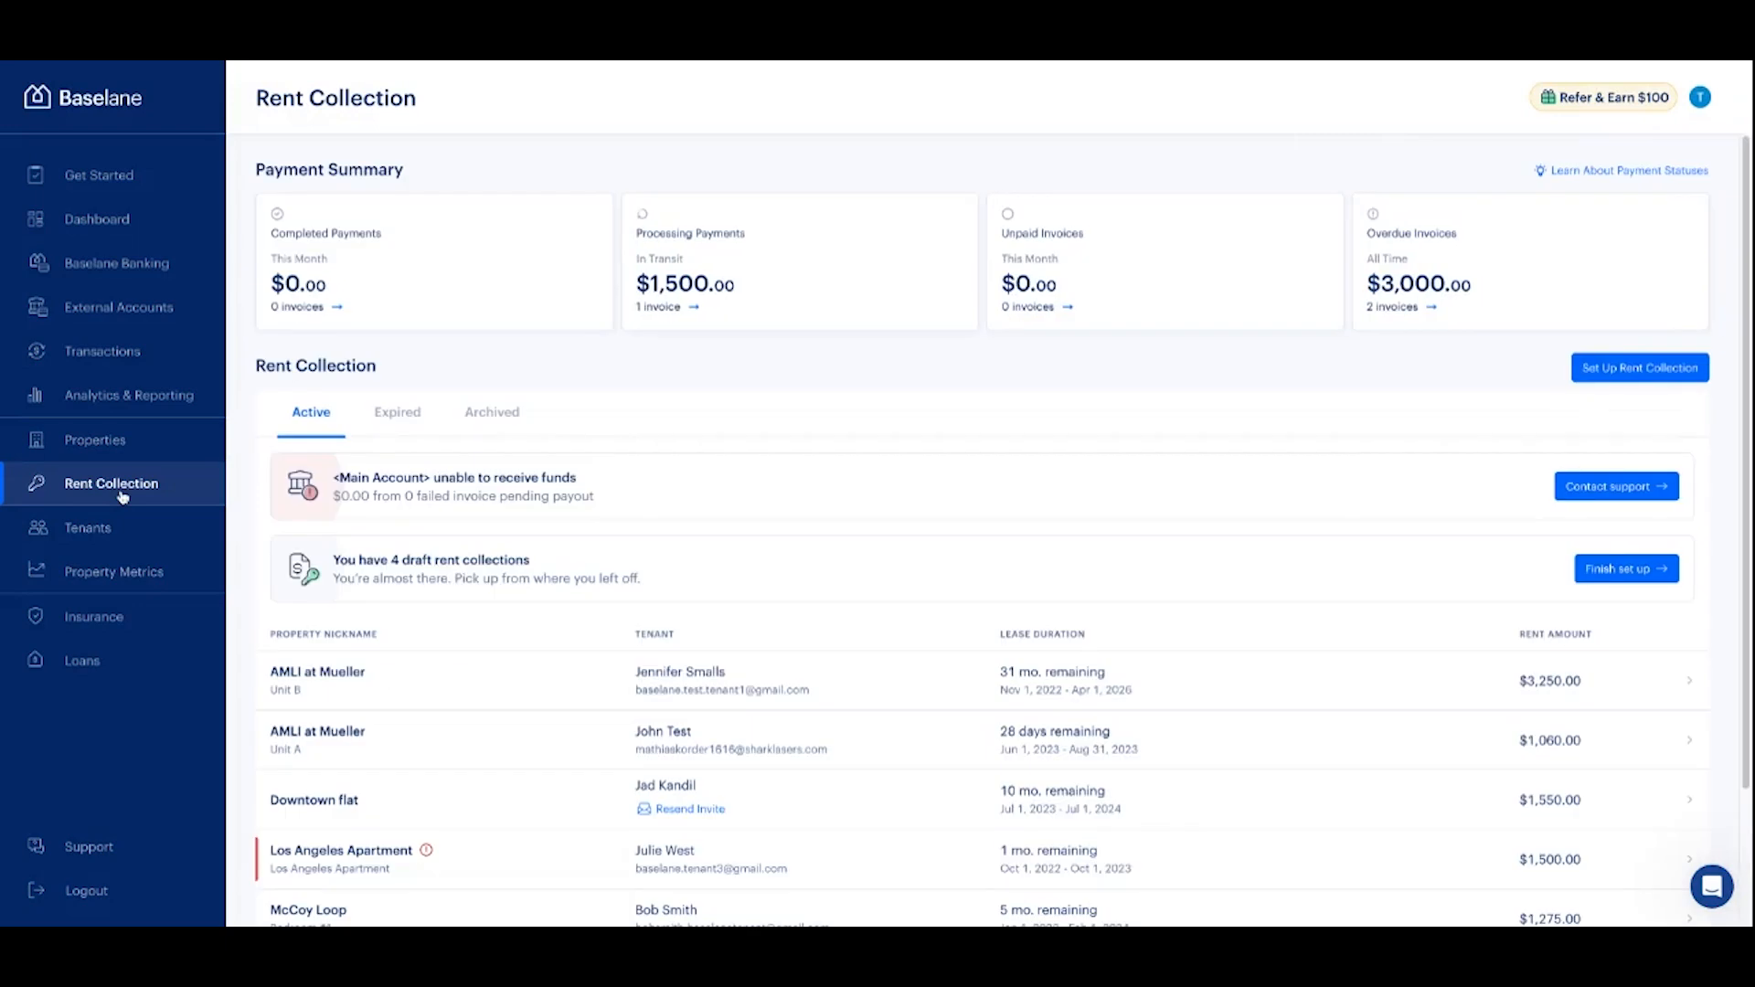
{"action": "left_click", "coordinate": [1613, 373]}
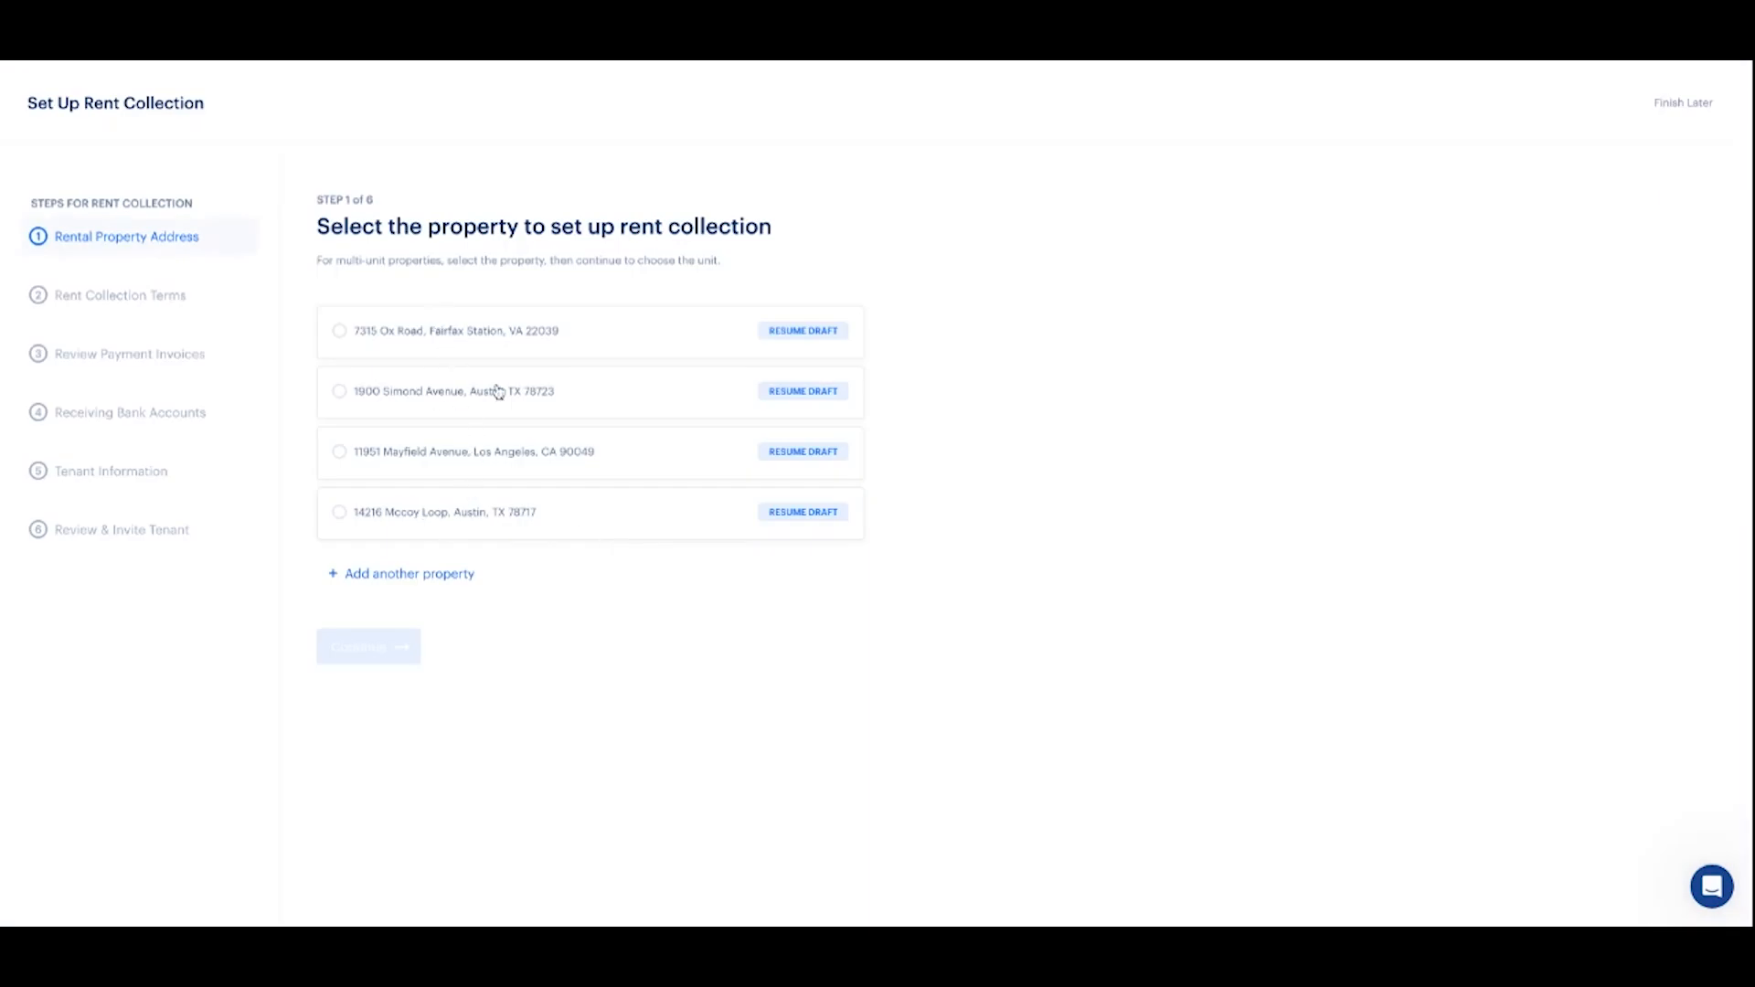
{"action": "left_click", "coordinate": [547, 527]}
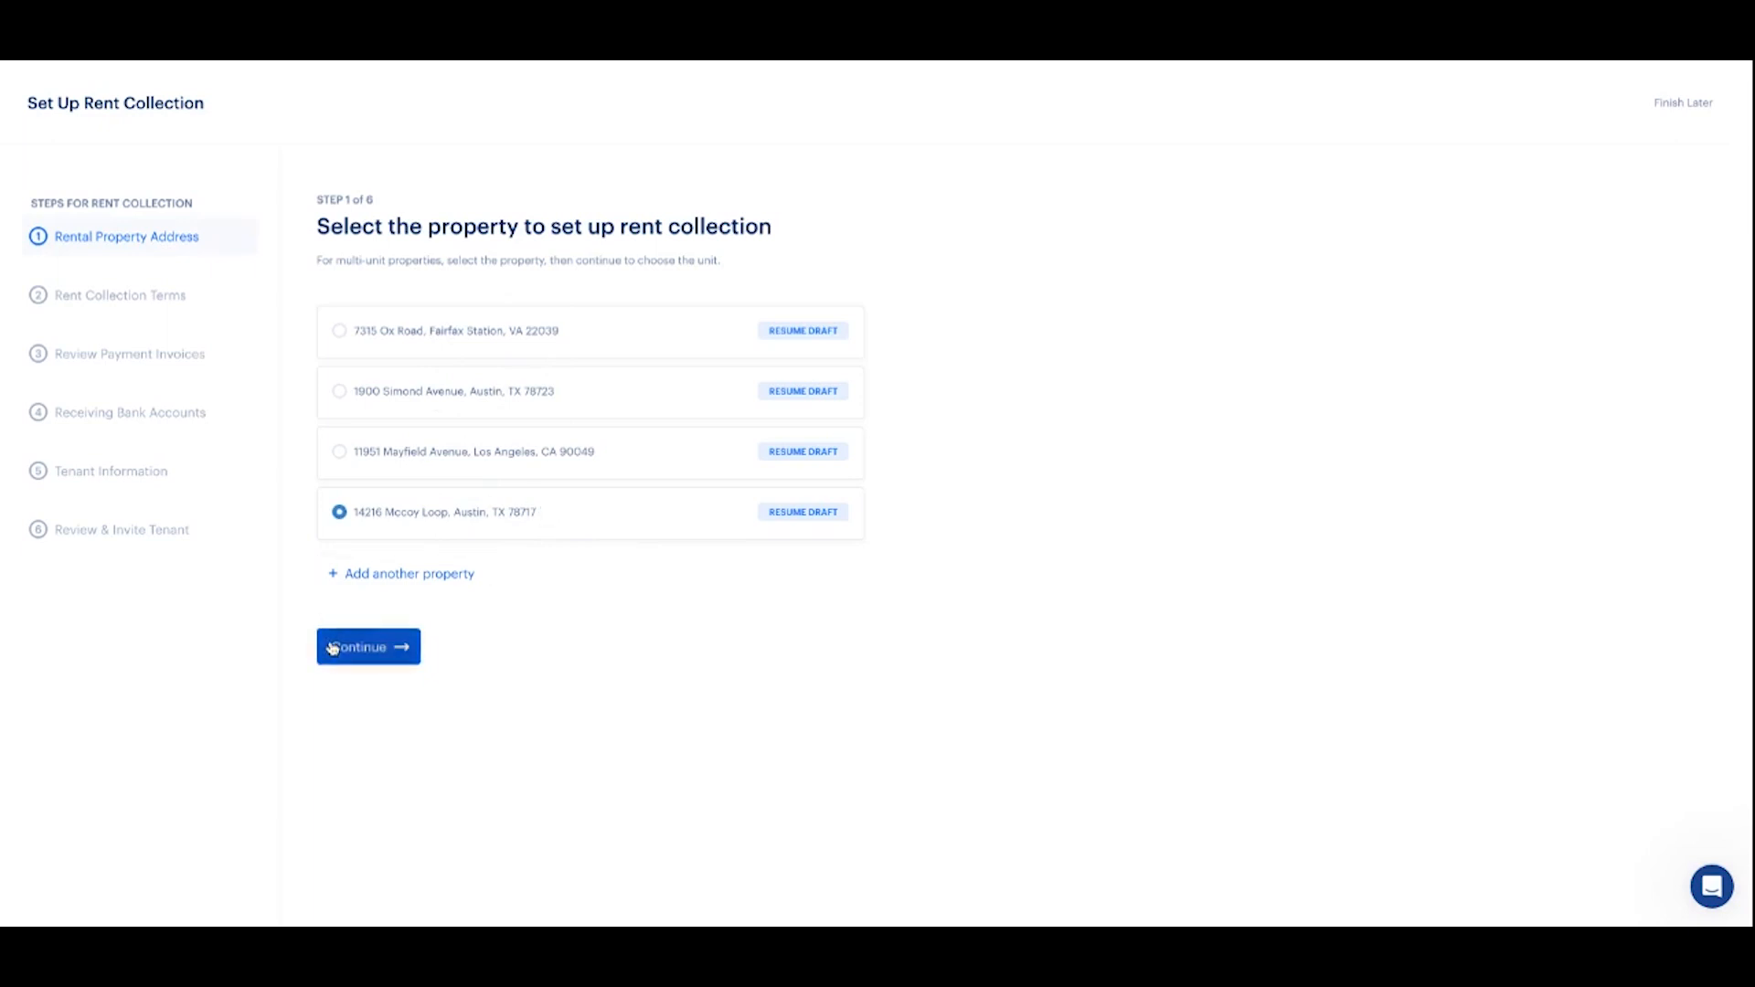
{"action": "left_click", "coordinate": [332, 647]}
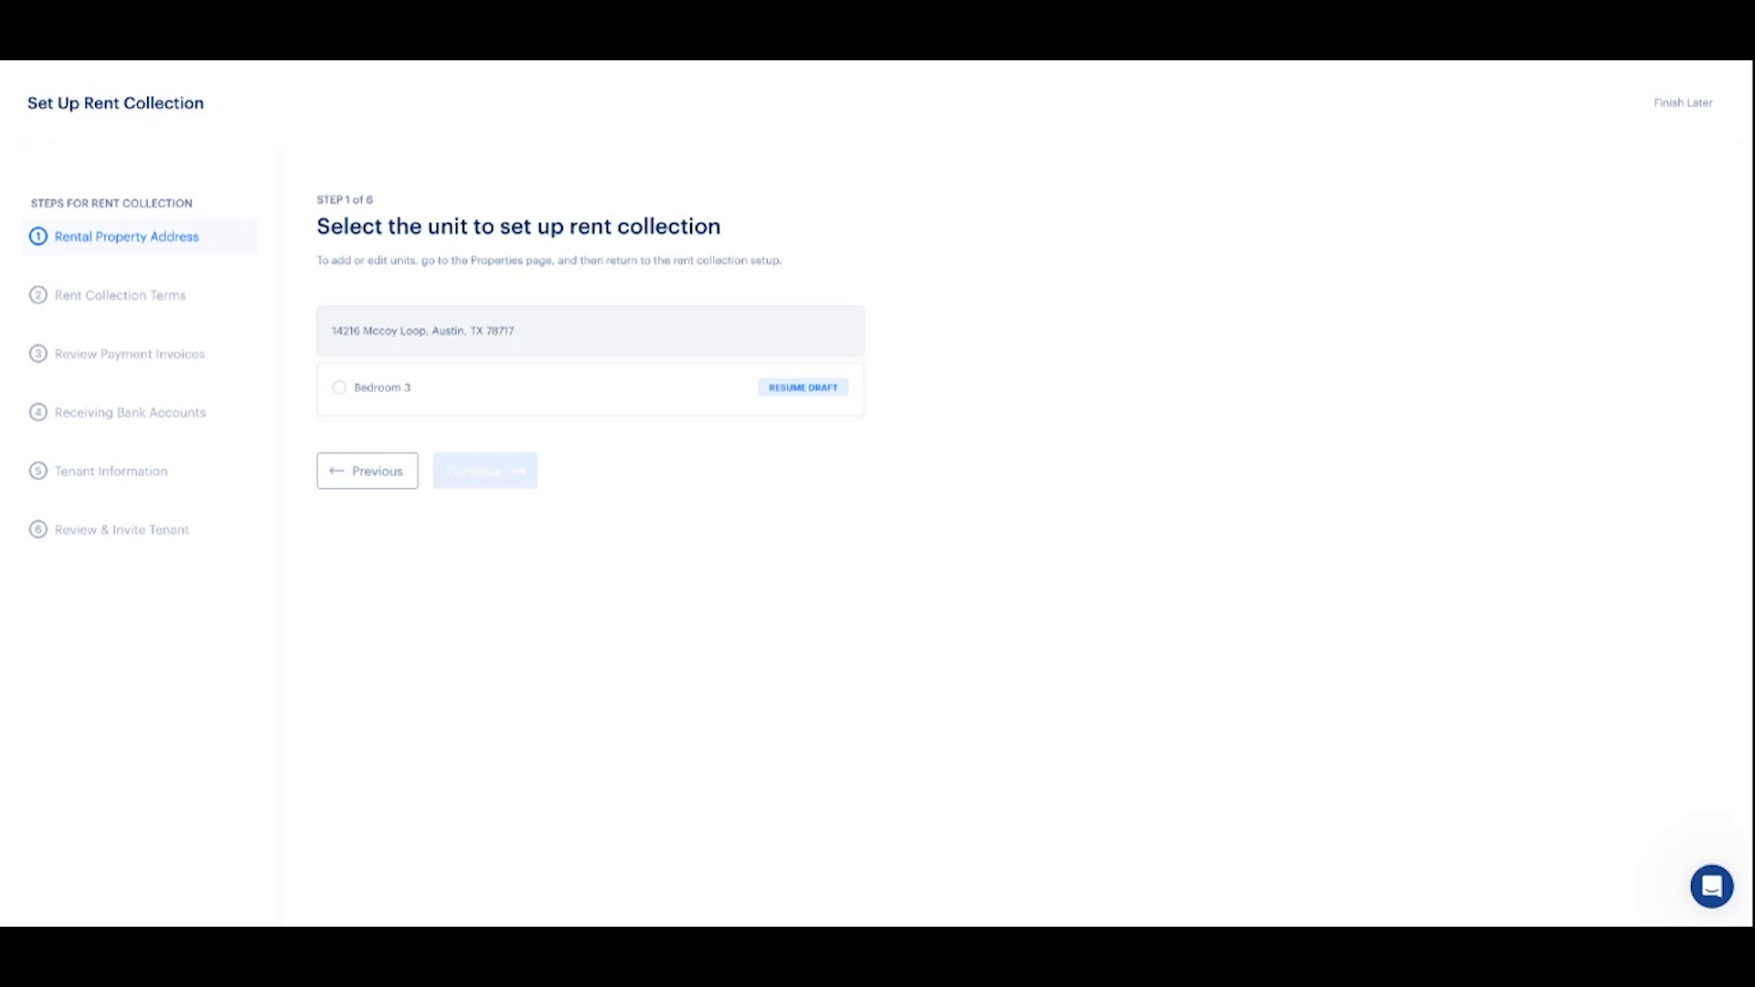
{"action": "left_click", "coordinate": [339, 388]}
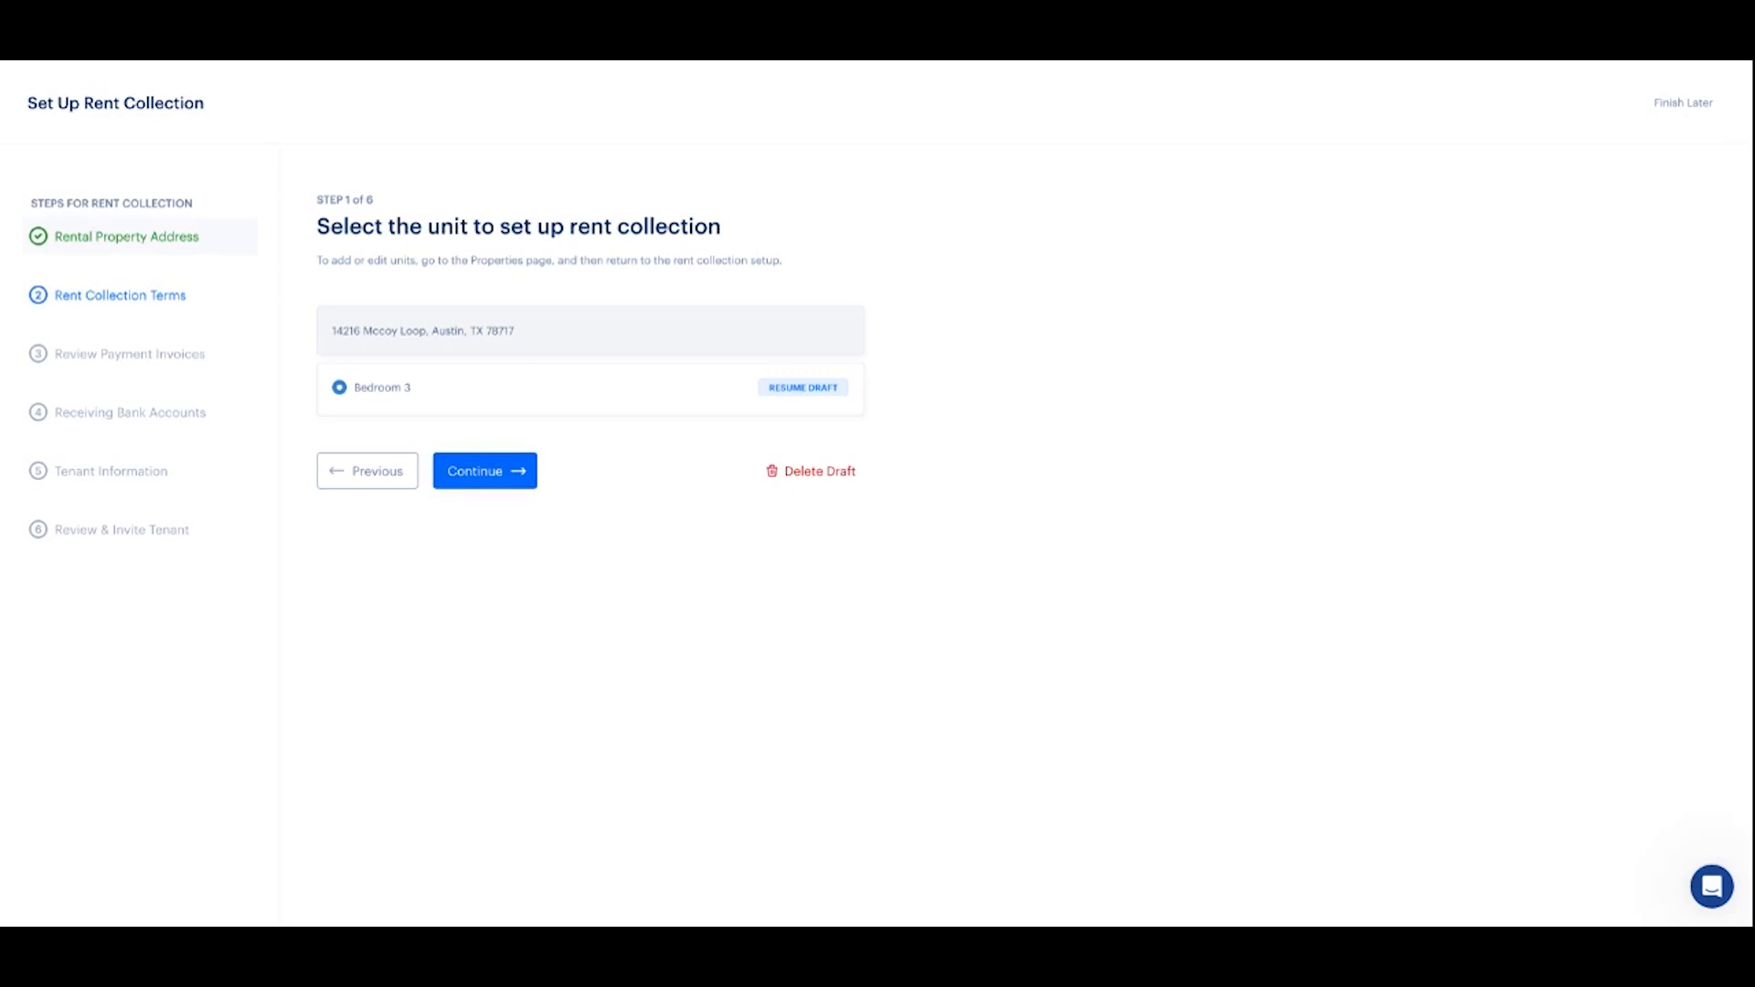
{"action": "left_click", "coordinate": [501, 479]}
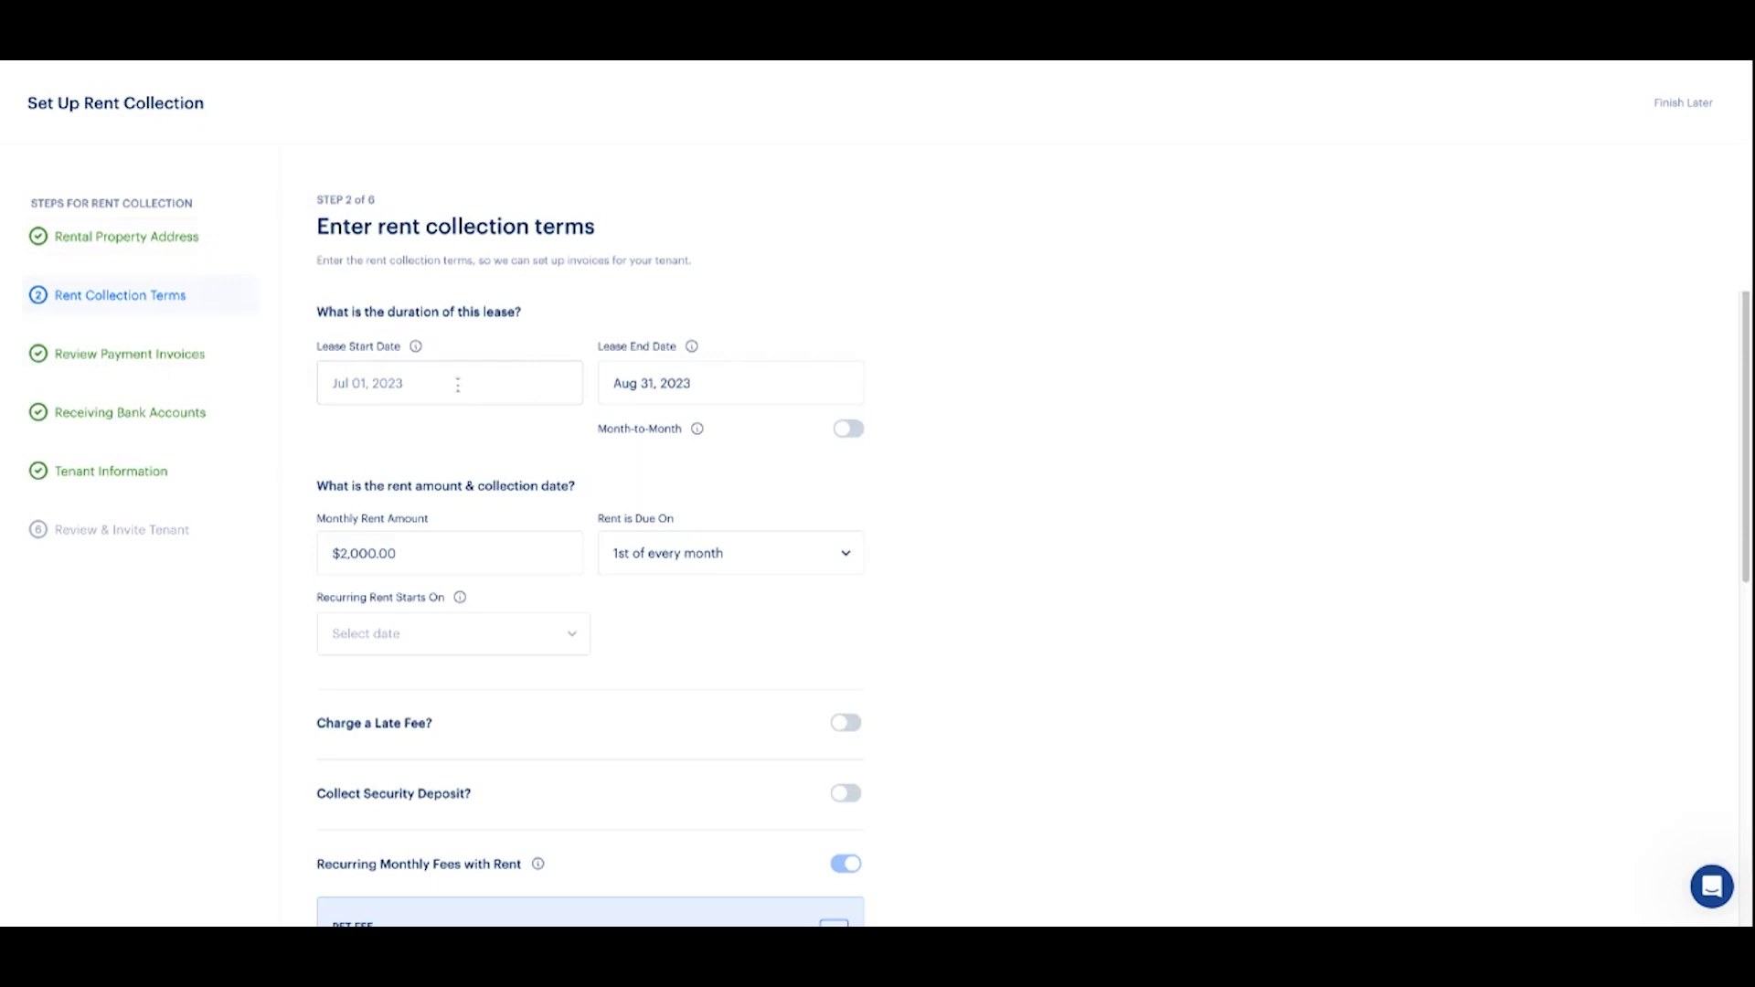
Set the lease end date to Sep 01, 2024 and start the recurring rent on Sep 1, 2023.
{"action": "left_click", "coordinate": [646, 384]}
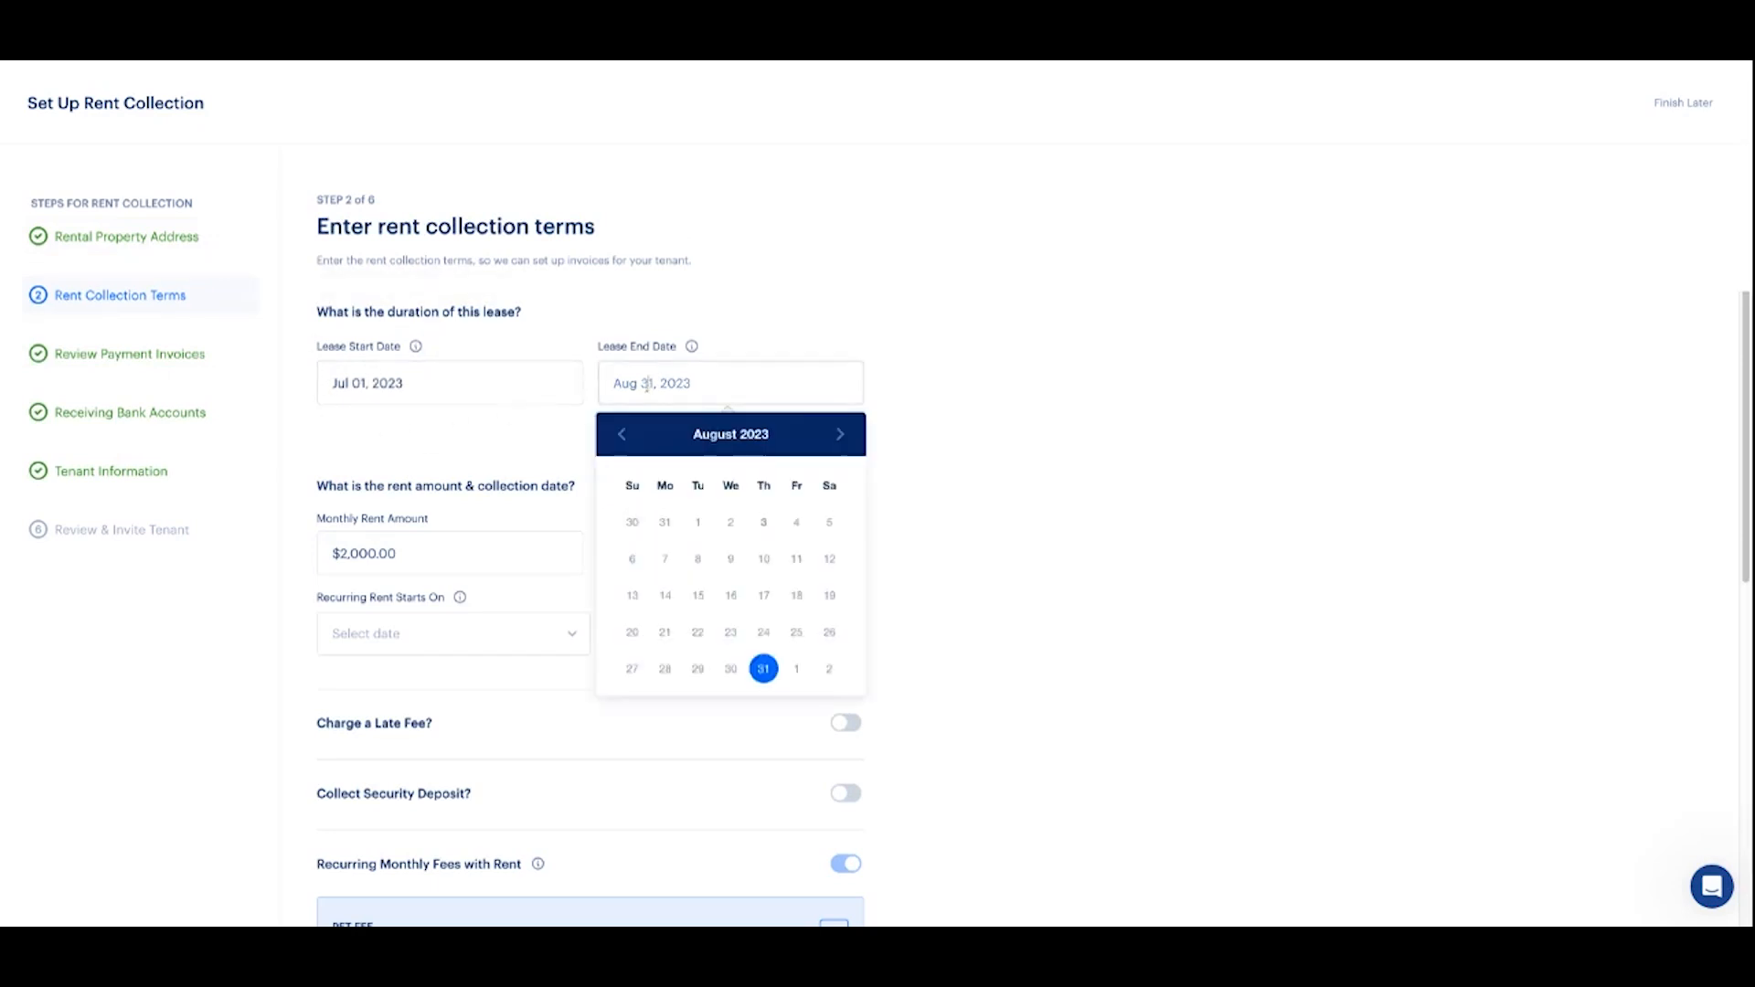
{"action": "left_click", "coordinate": [840, 439]}
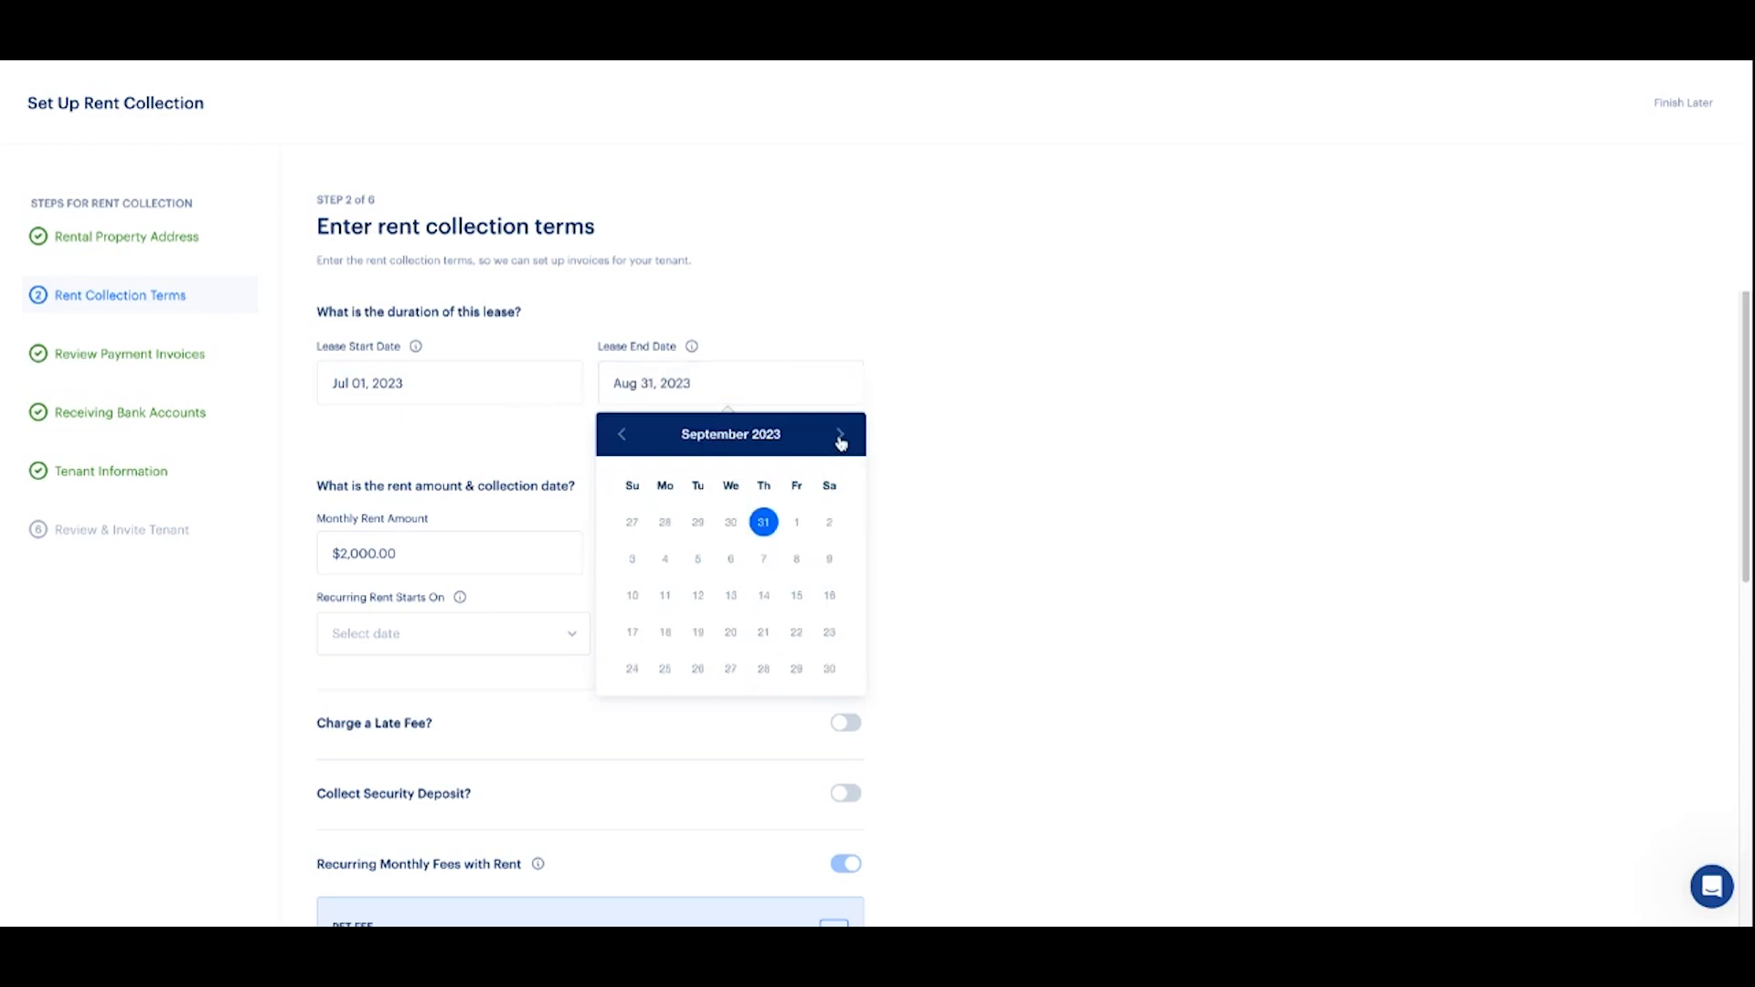
{"action": "left_click", "coordinate": [763, 522]}
{"action": "left_click", "coordinate": [719, 384]}
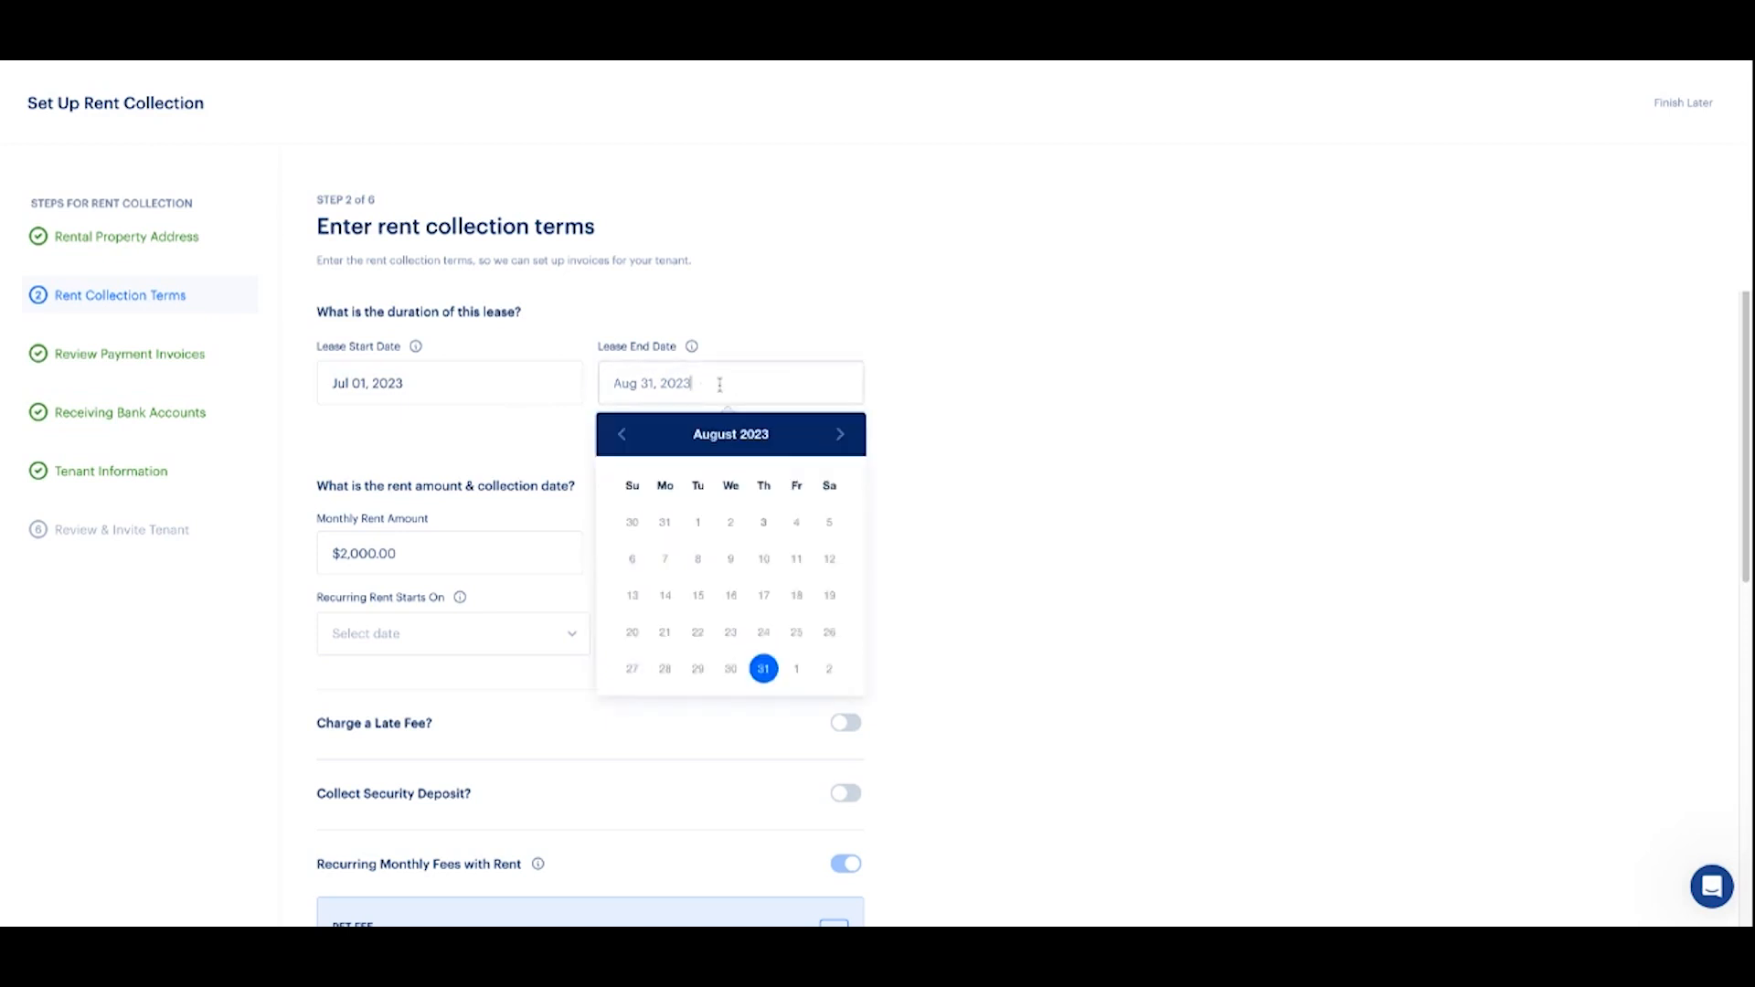
{"action": "left_click", "coordinate": [844, 439]}
{"action": "left_click", "coordinate": [796, 526]}
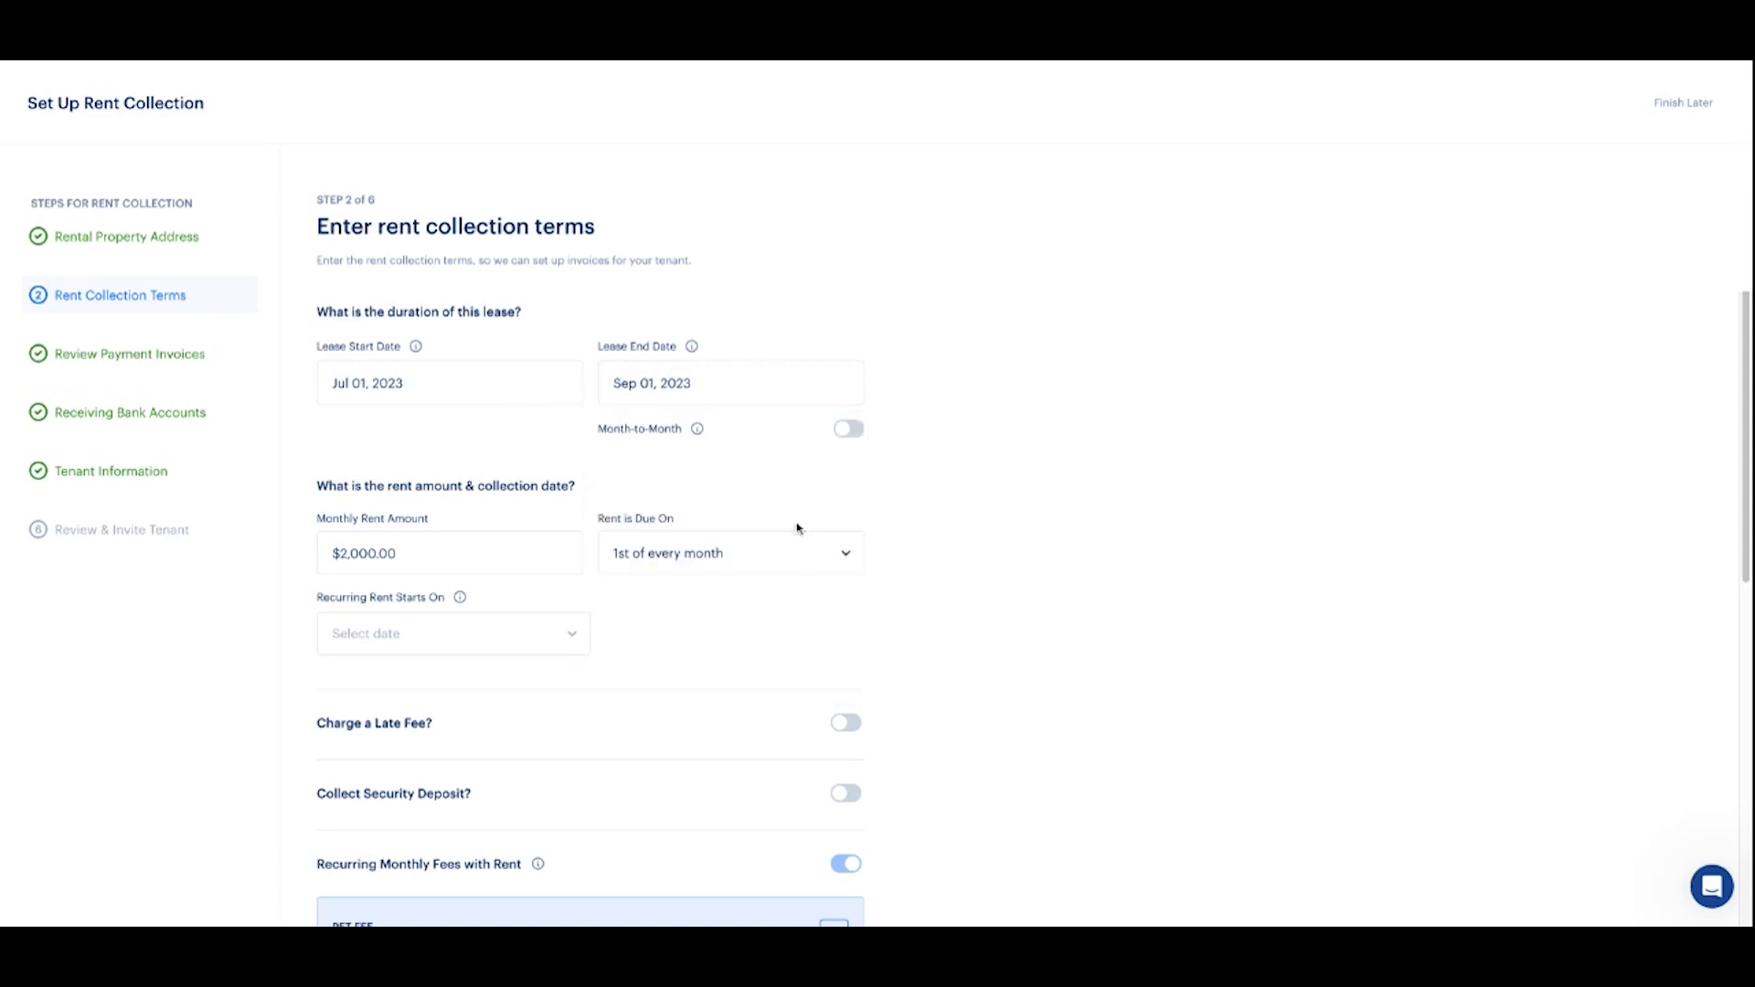
{"action": "left_click", "coordinate": [710, 385]}
{"action": "key", "text": "BackSpace"}
{"action": "type", "text": "4"}
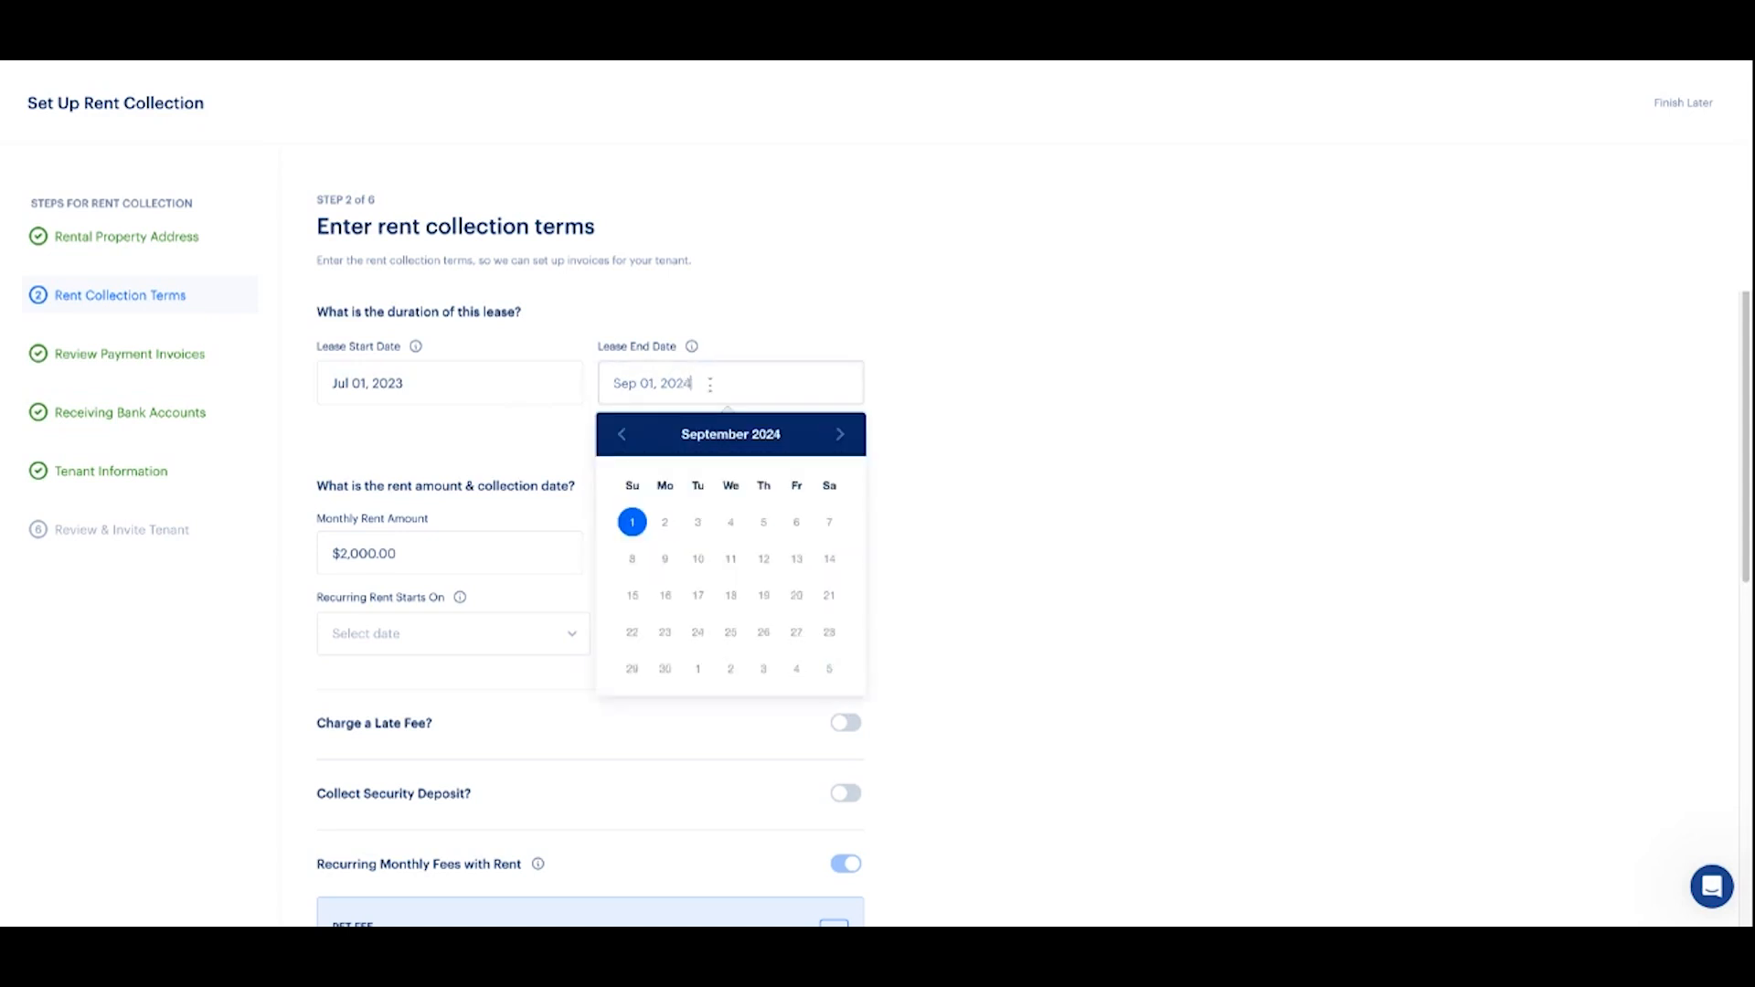
{"action": "left_click", "coordinate": [917, 287]}
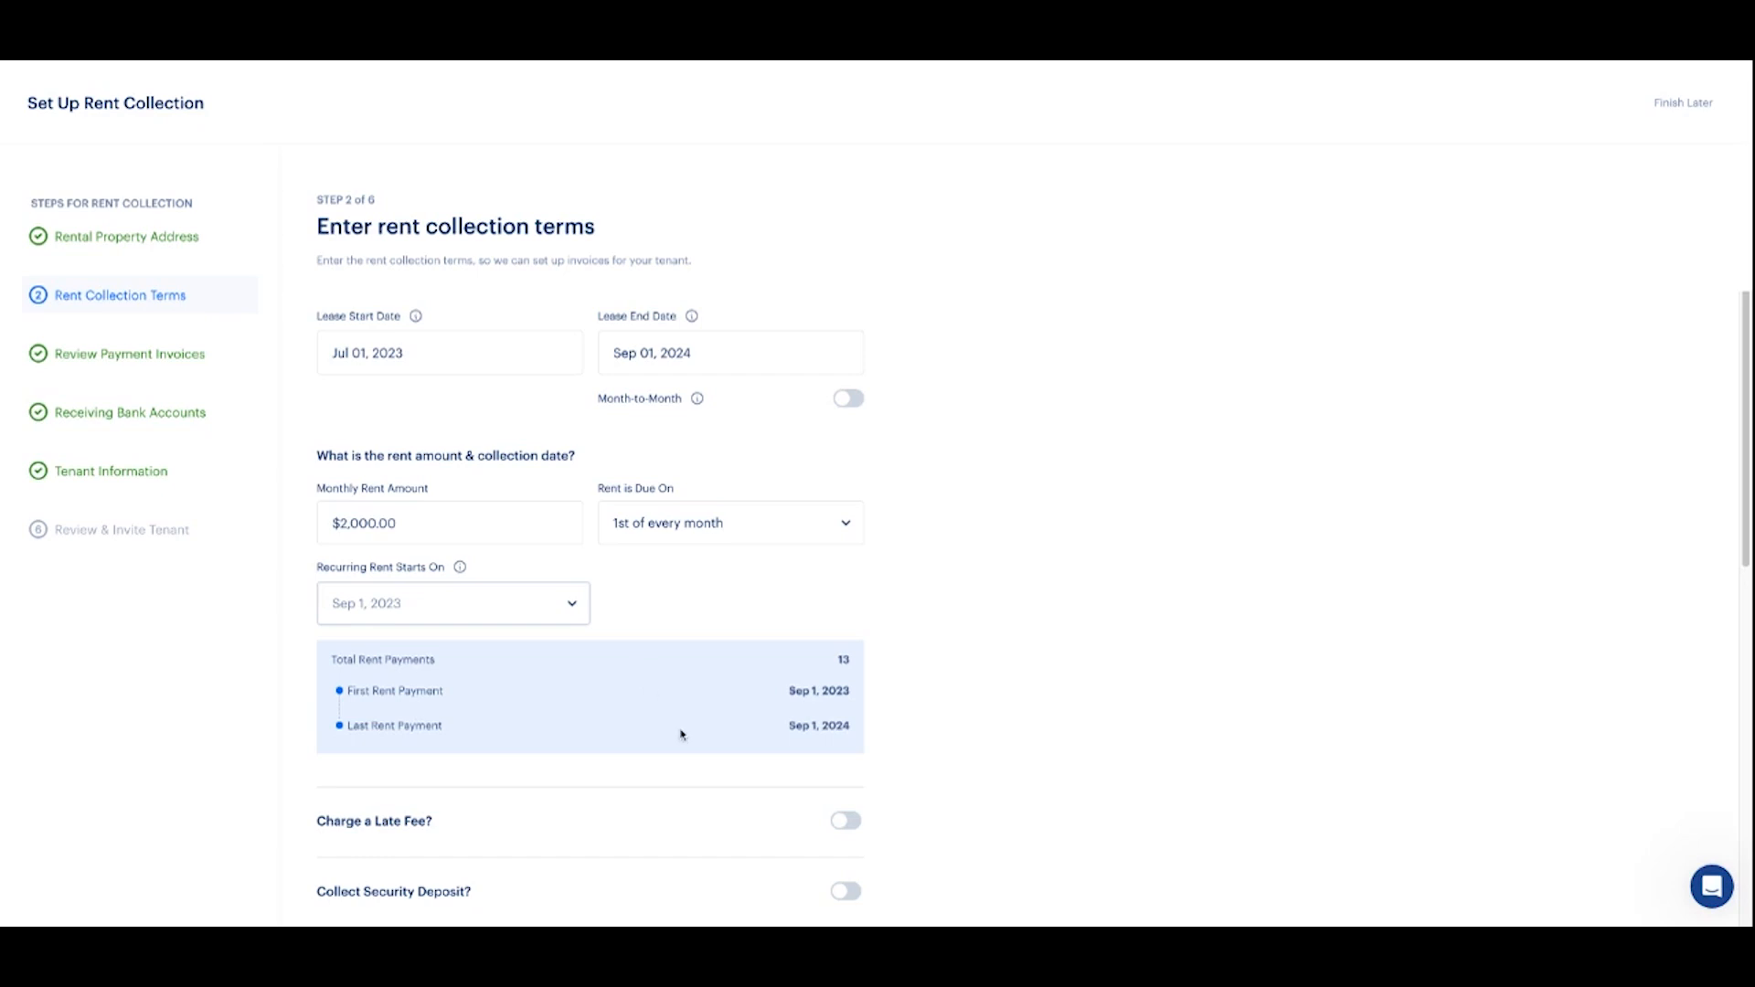
Enable a late fee of $50 charged 6 days after rent is due.
{"action": "scroll", "coordinate": [914, 627], "scroll_direction": "down", "scroll_amount": 2}
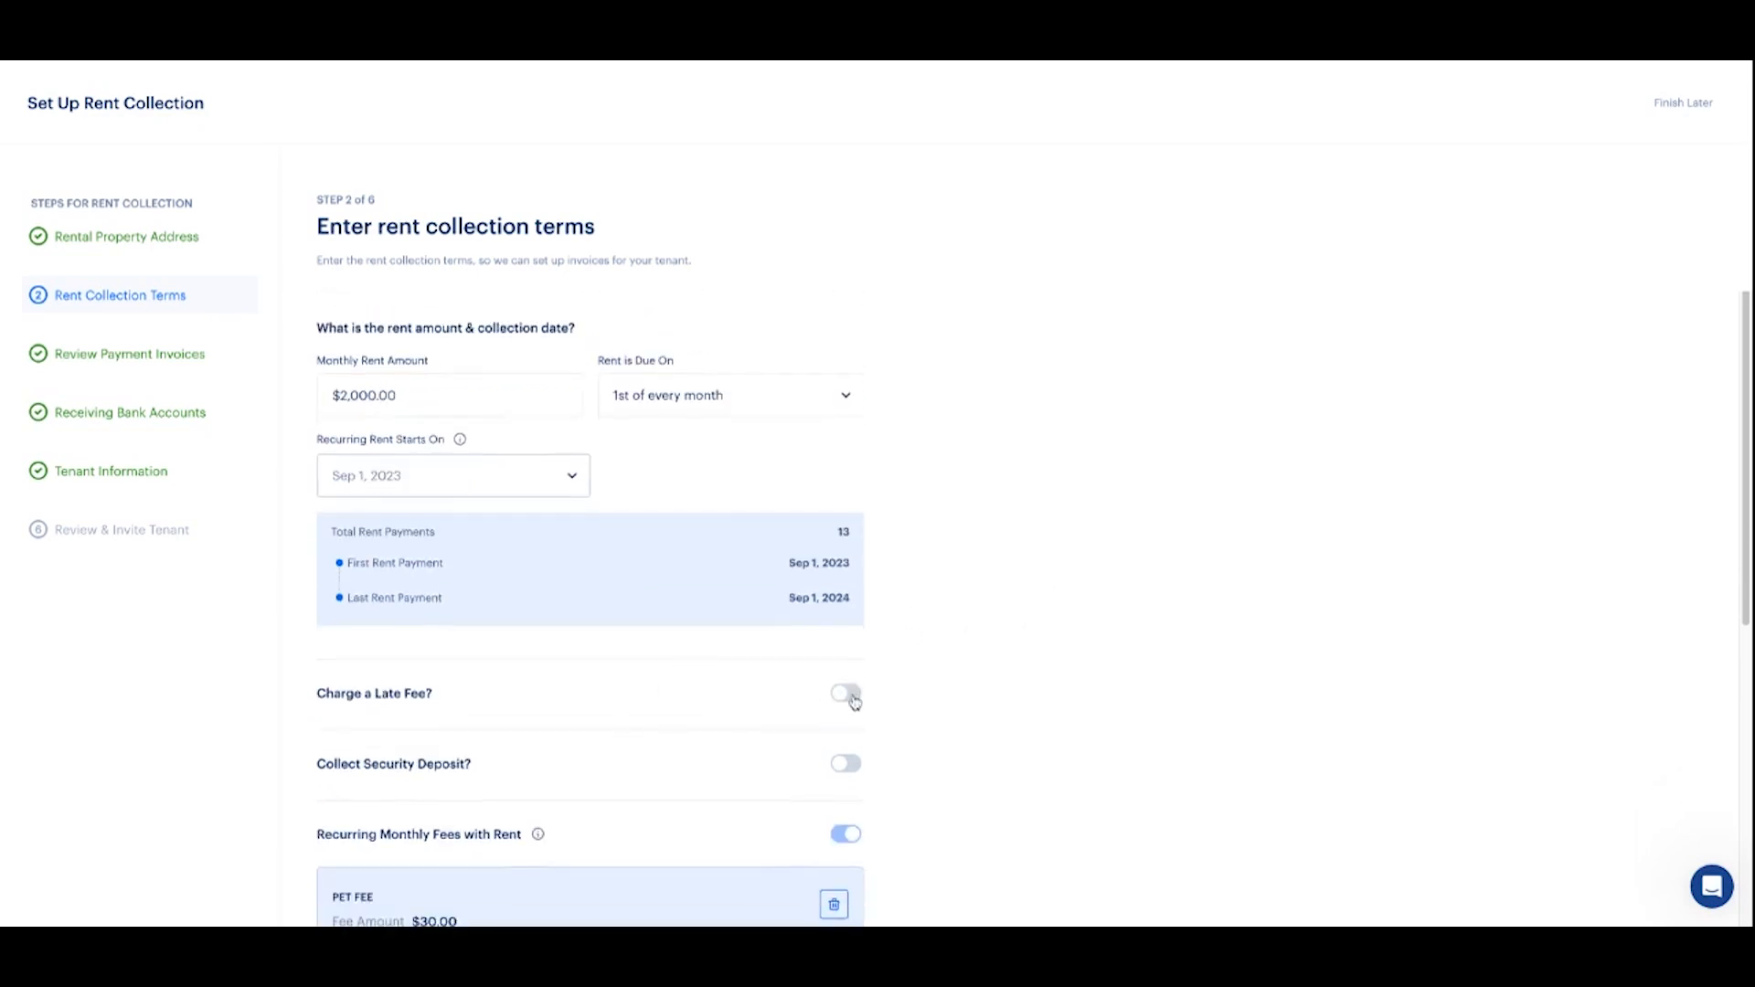
{"action": "left_click", "coordinate": [846, 695]}
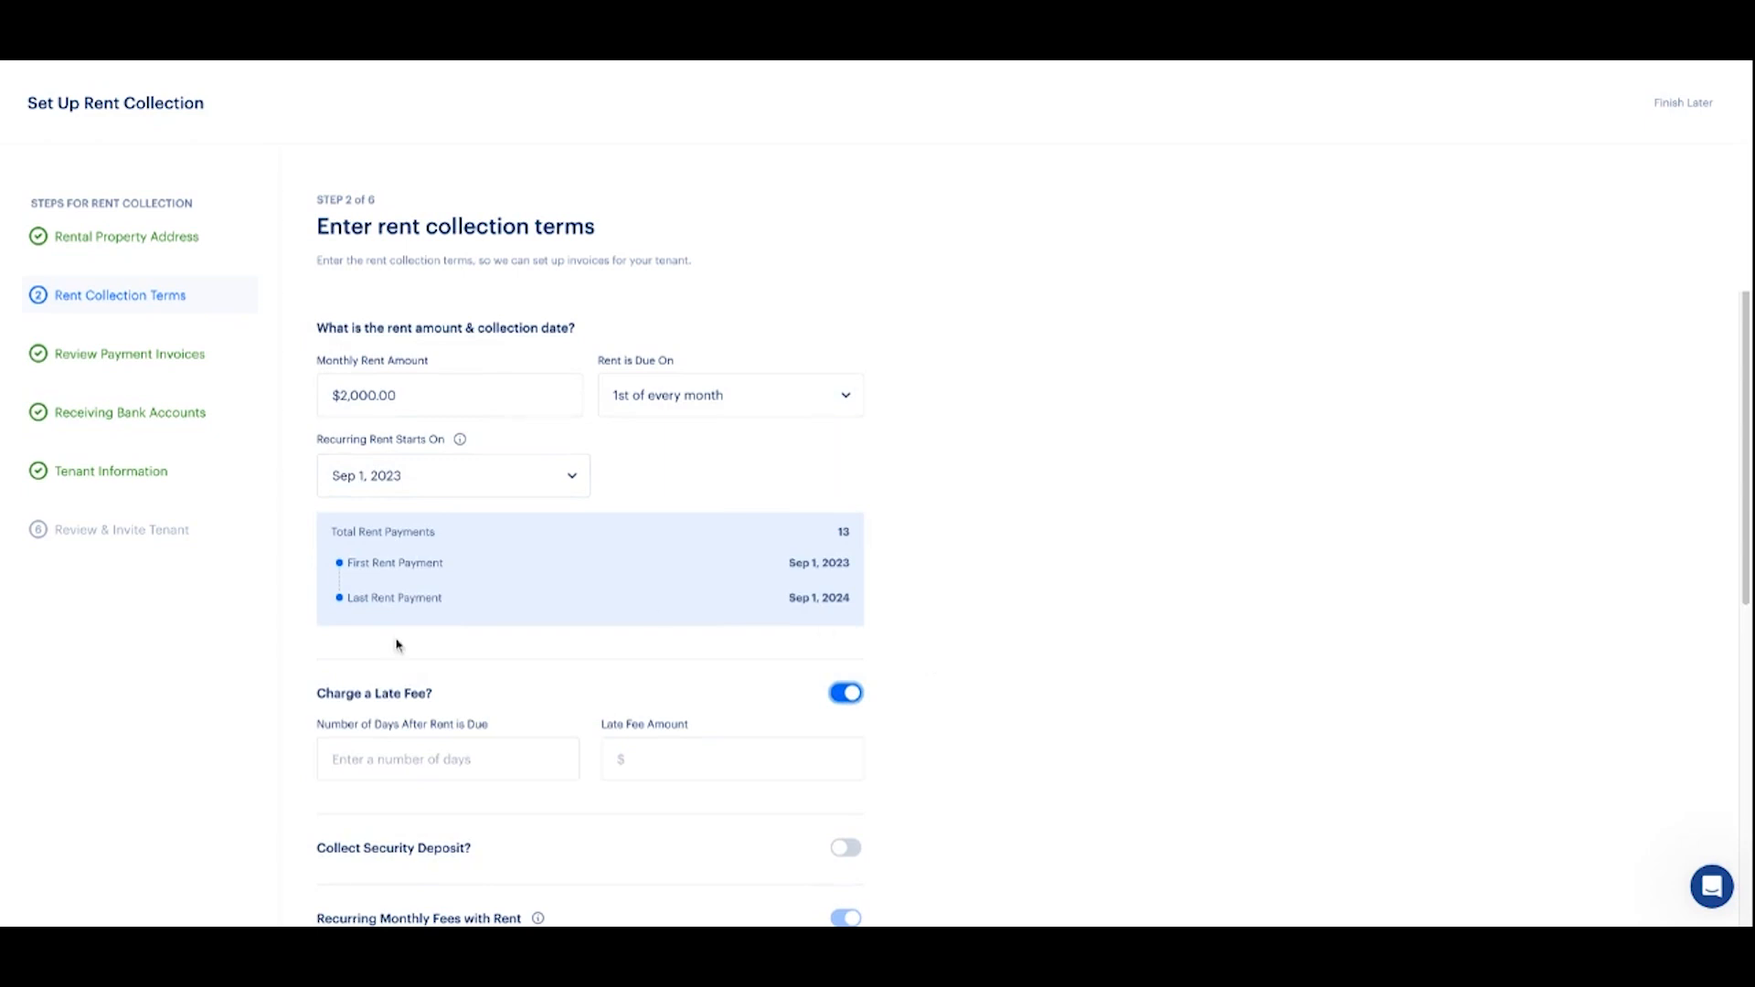
{"action": "left_click", "coordinate": [402, 759]}
{"action": "type", "text": "6"}
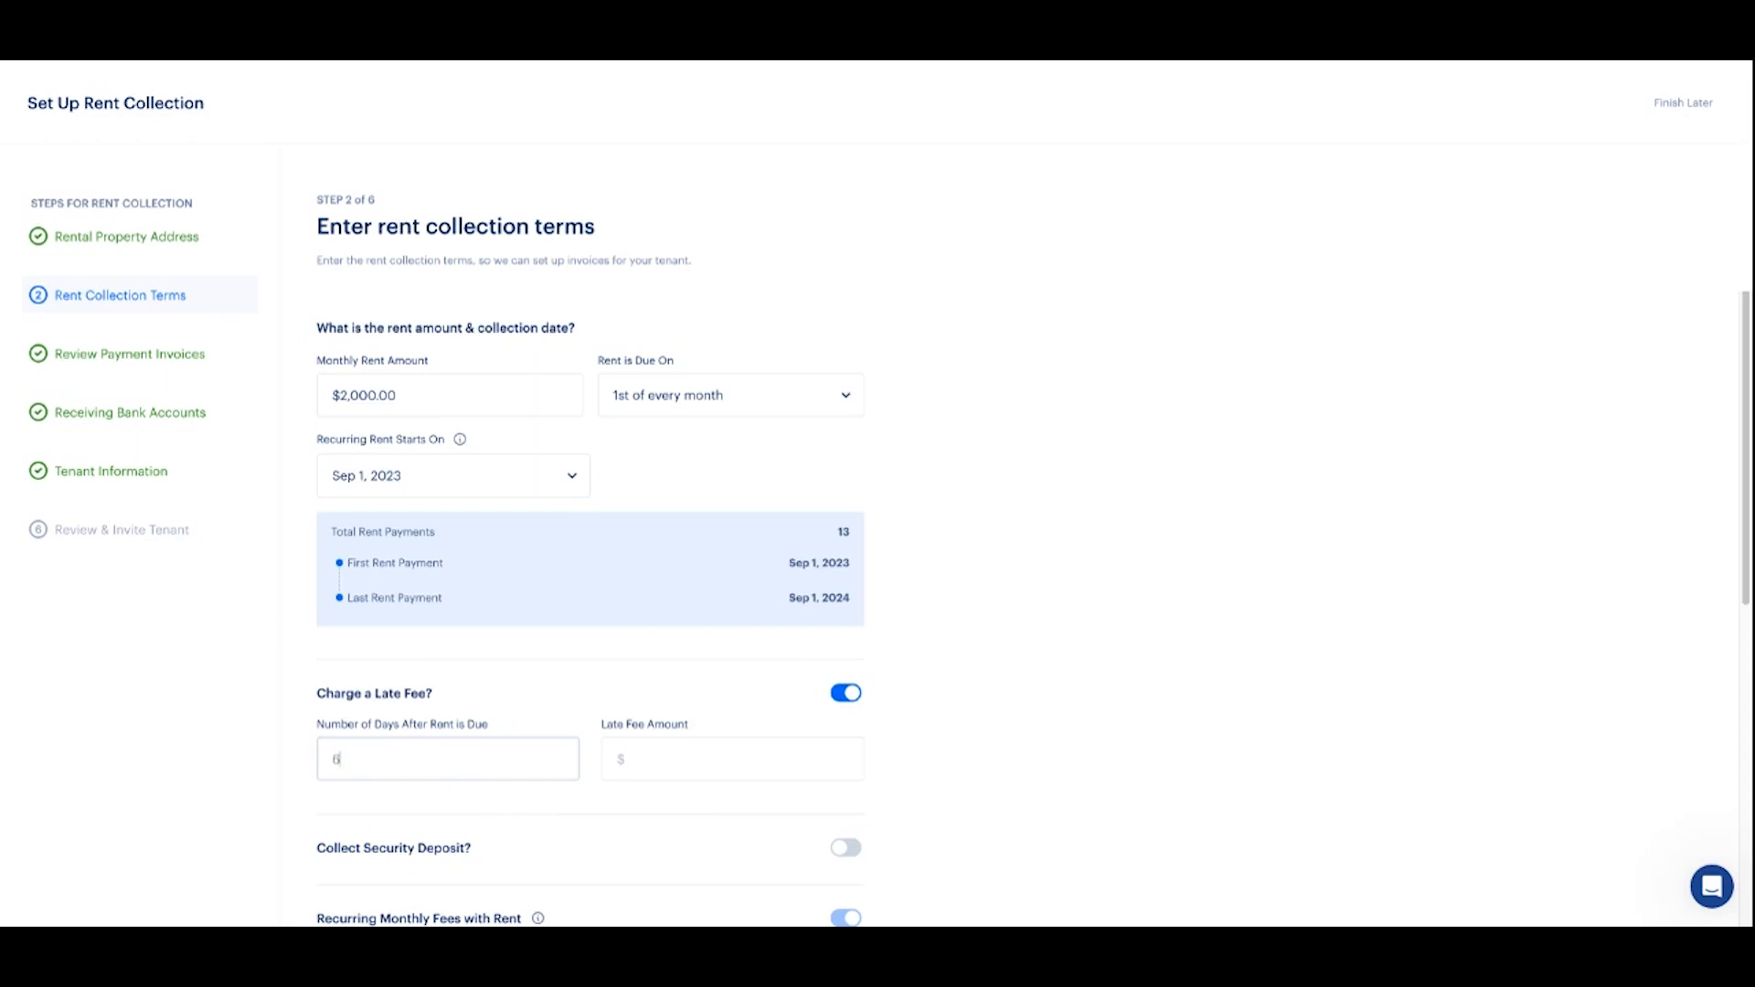
{"action": "left_click", "coordinate": [783, 759]}
{"action": "type", "text": "50"}
Enable security deposit collection with an amount of $2,000 due on Jul 01, 2023.
{"action": "scroll", "coordinate": [1132, 689], "scroll_direction": "down", "scroll_amount": 2}
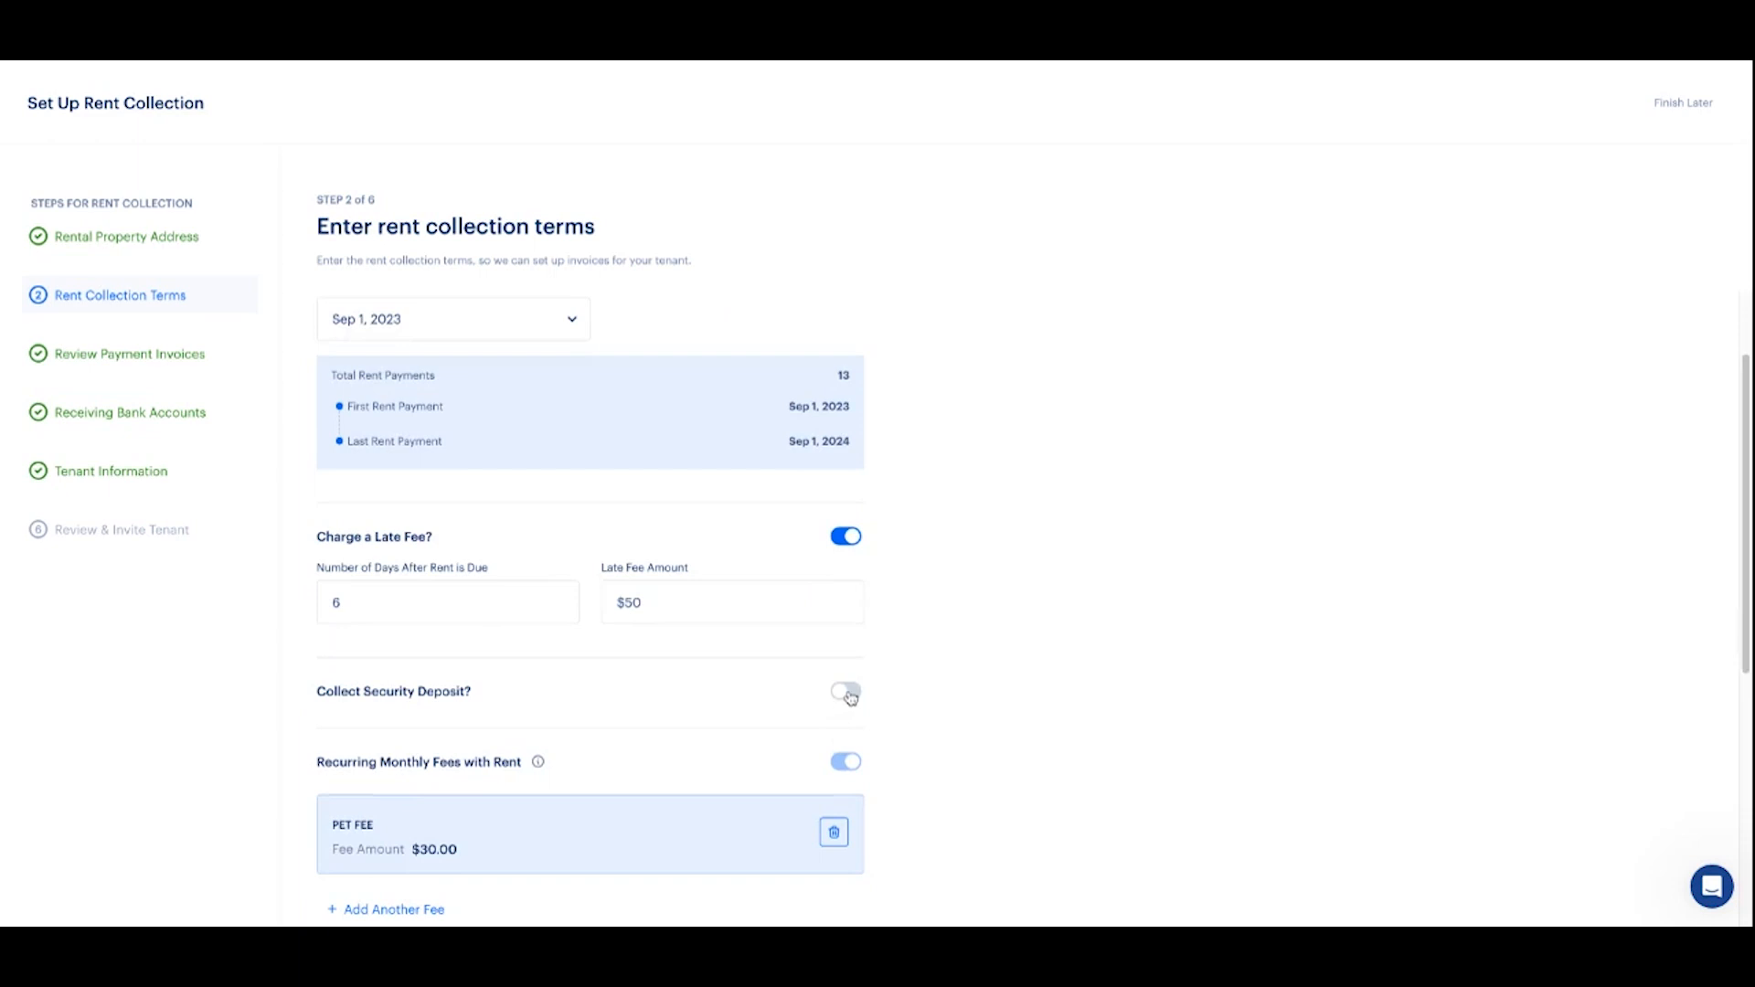
{"action": "left_click", "coordinate": [845, 692]}
{"action": "scroll", "coordinate": [1098, 612], "scroll_direction": "up", "scroll_amount": 2}
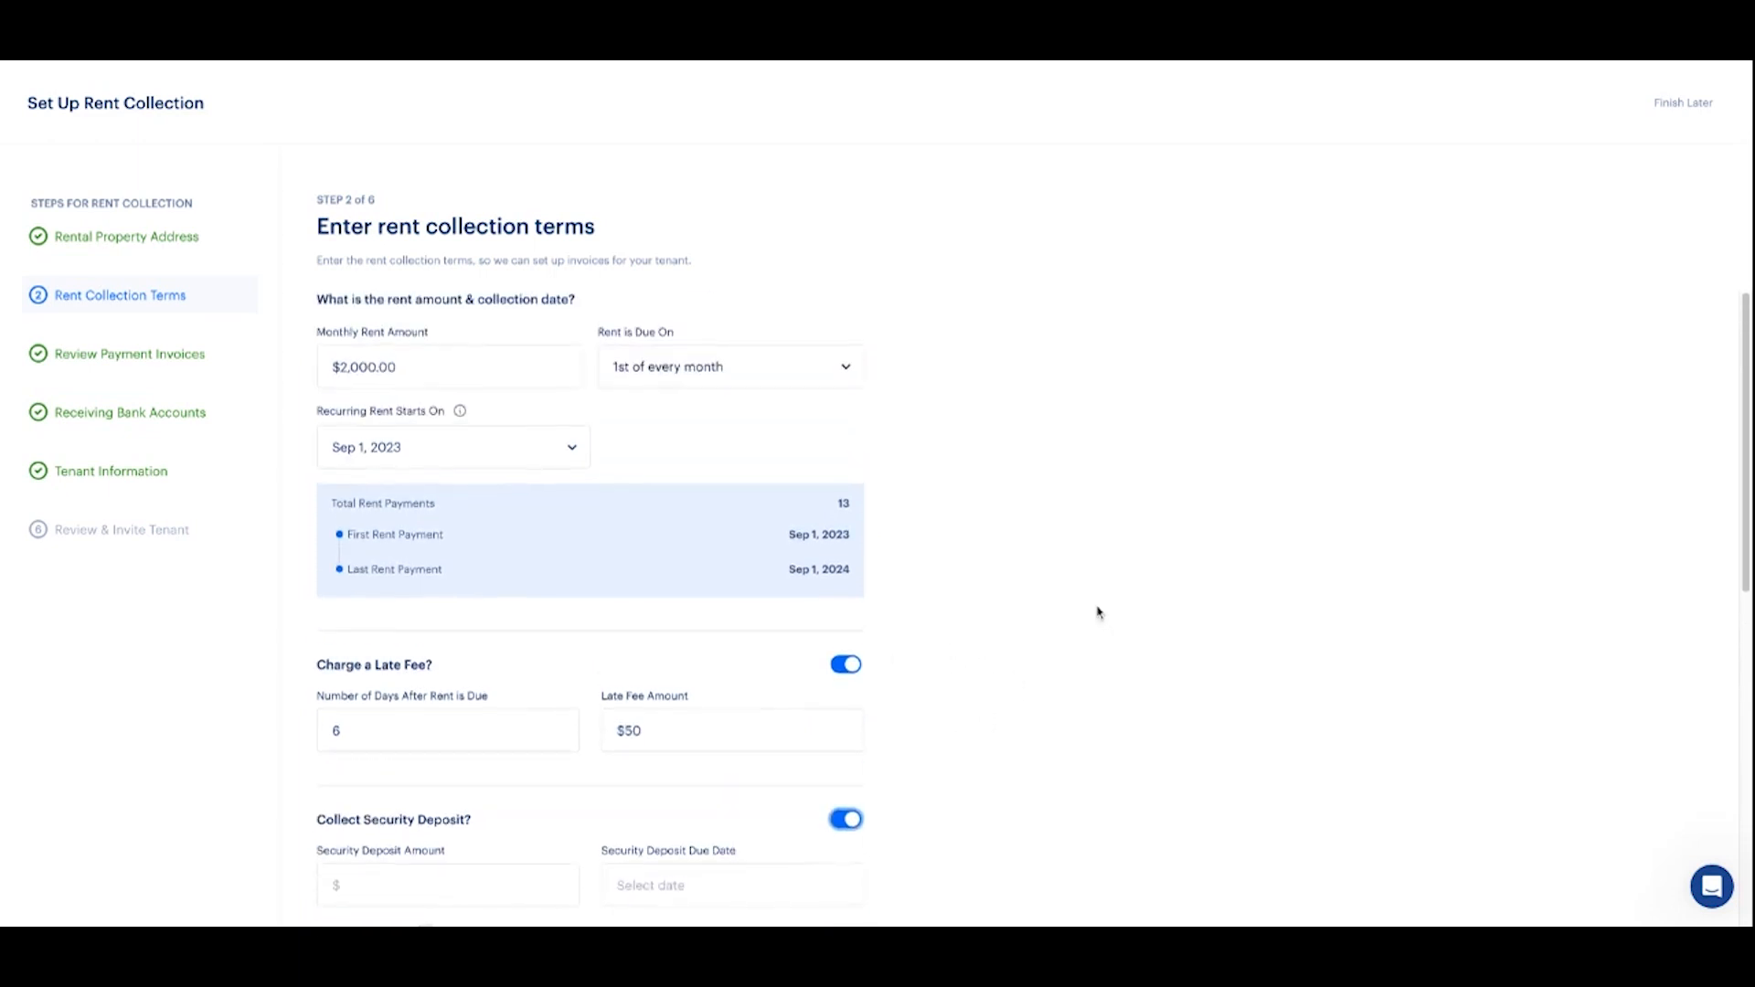
{"action": "scroll", "coordinate": [1098, 613], "scroll_direction": "up", "scroll_amount": 3}
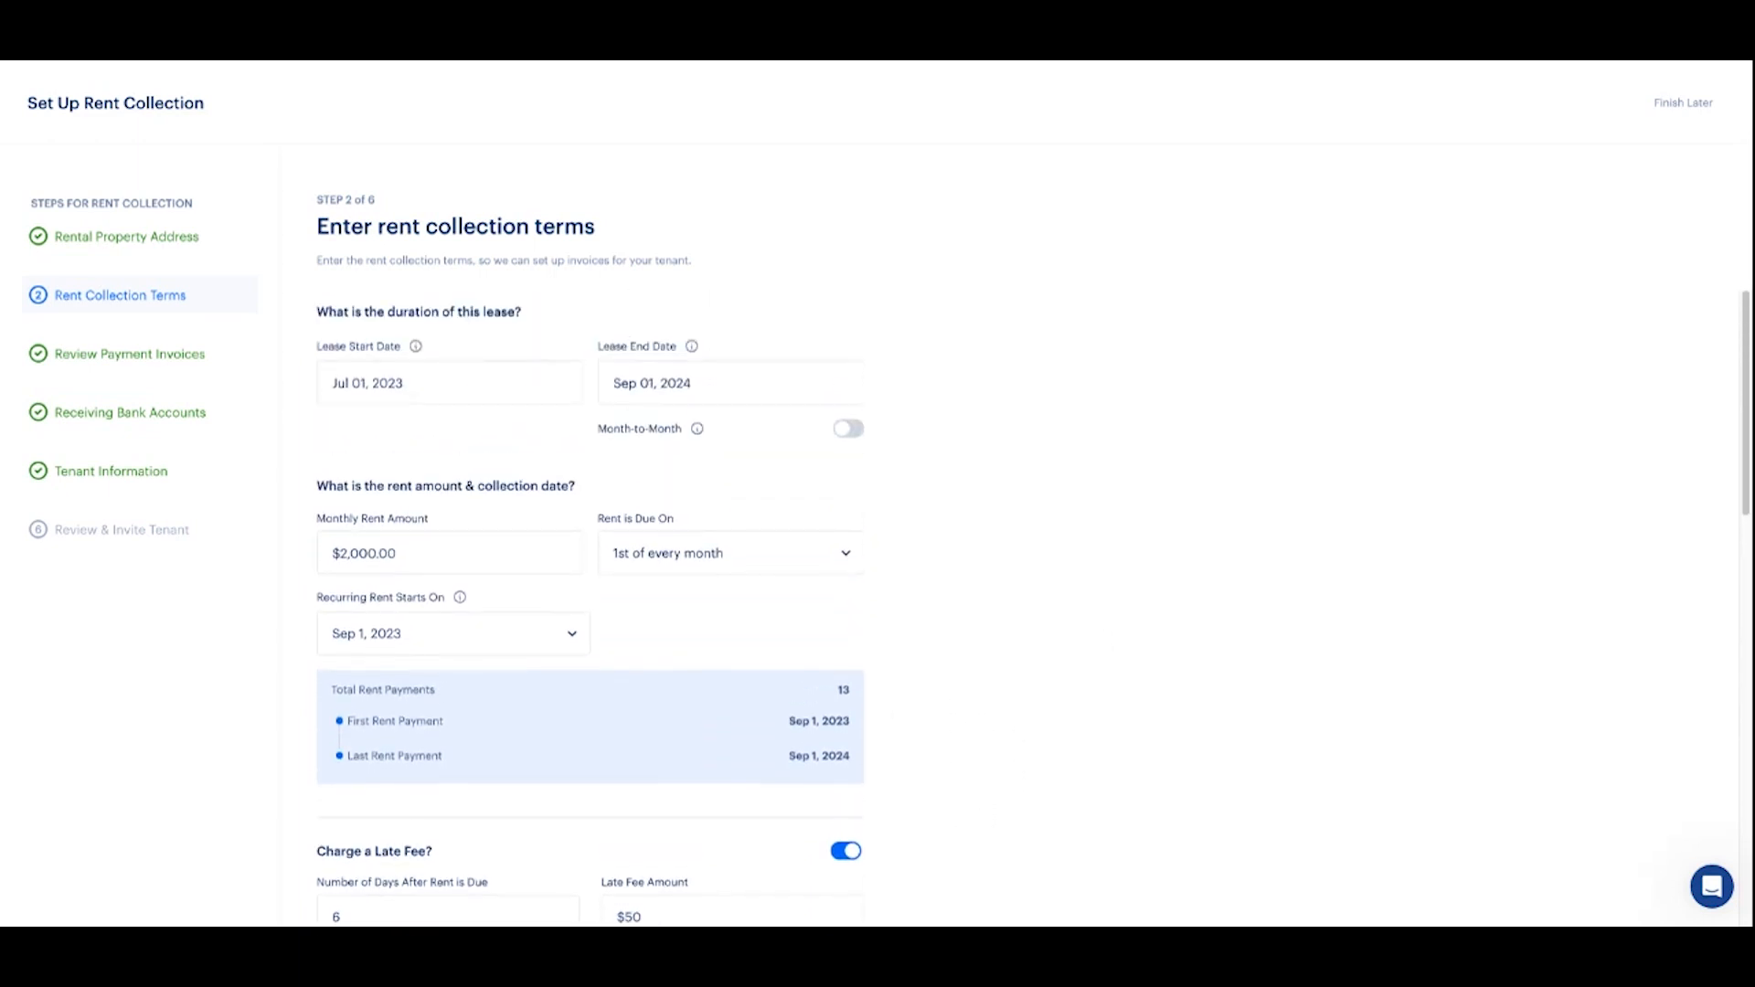
{"action": "scroll", "coordinate": [1098, 613], "scroll_direction": "down", "scroll_amount": 5}
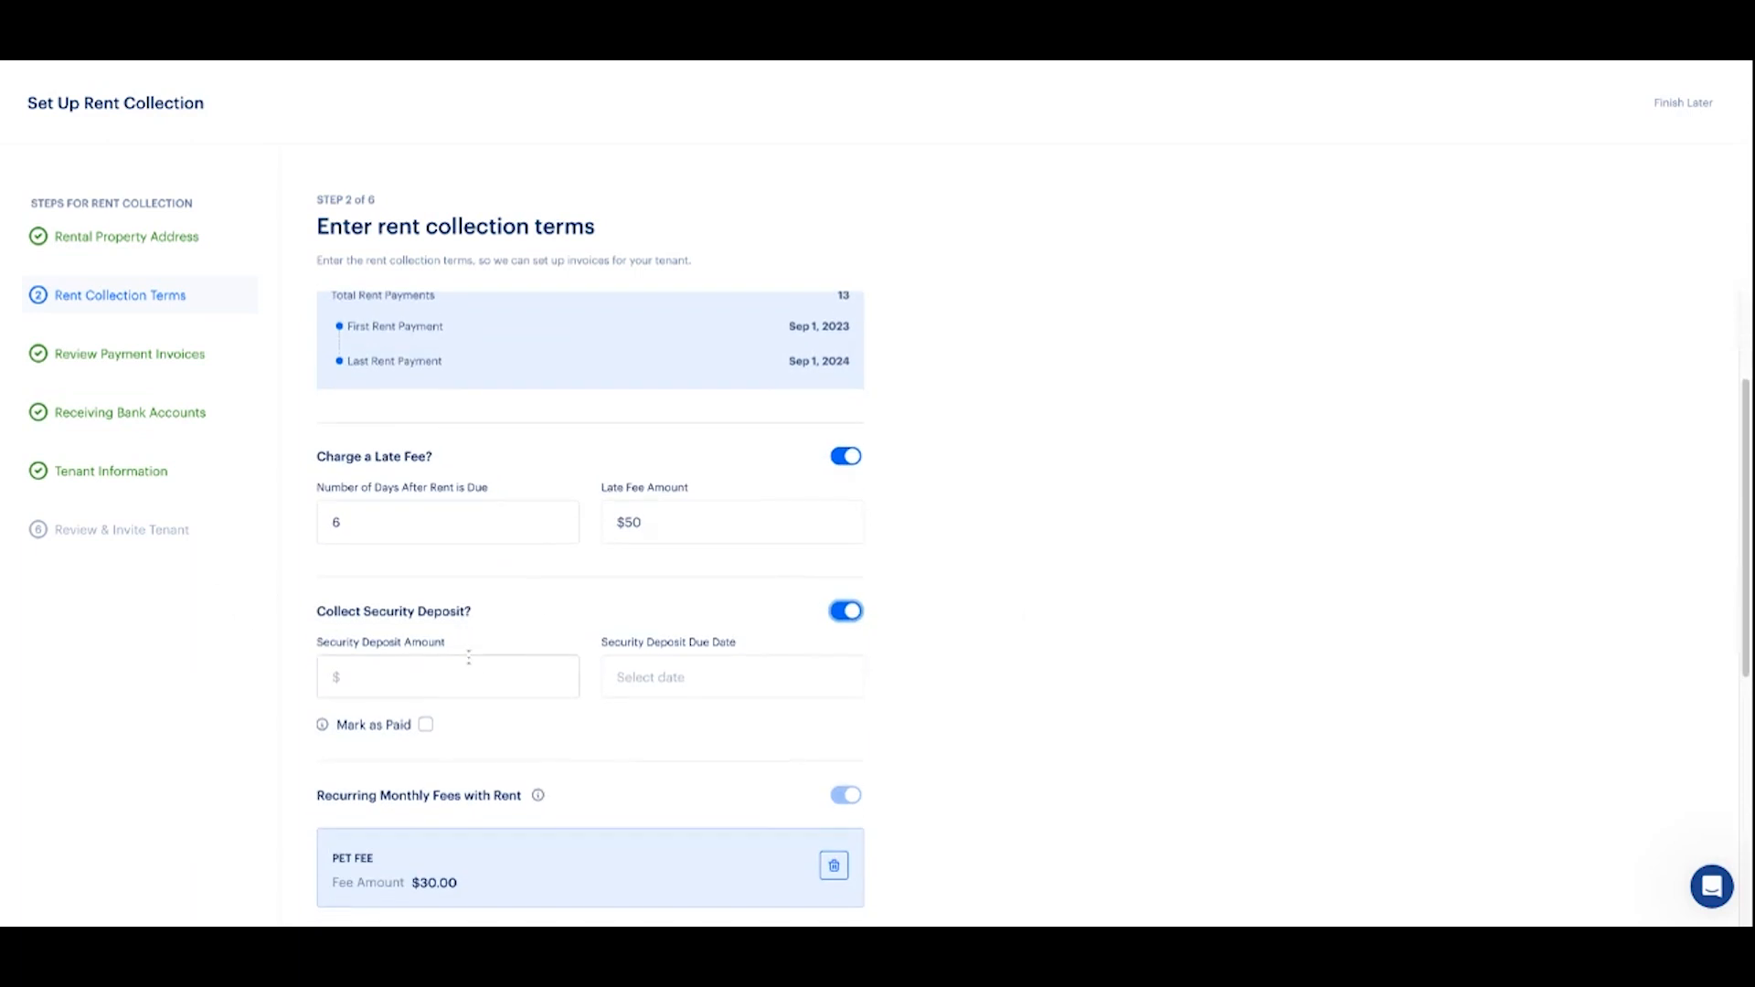
{"action": "left_click", "coordinate": [472, 669]}
{"action": "type", "text": "2,000"}
{"action": "left_click", "coordinate": [710, 681]}
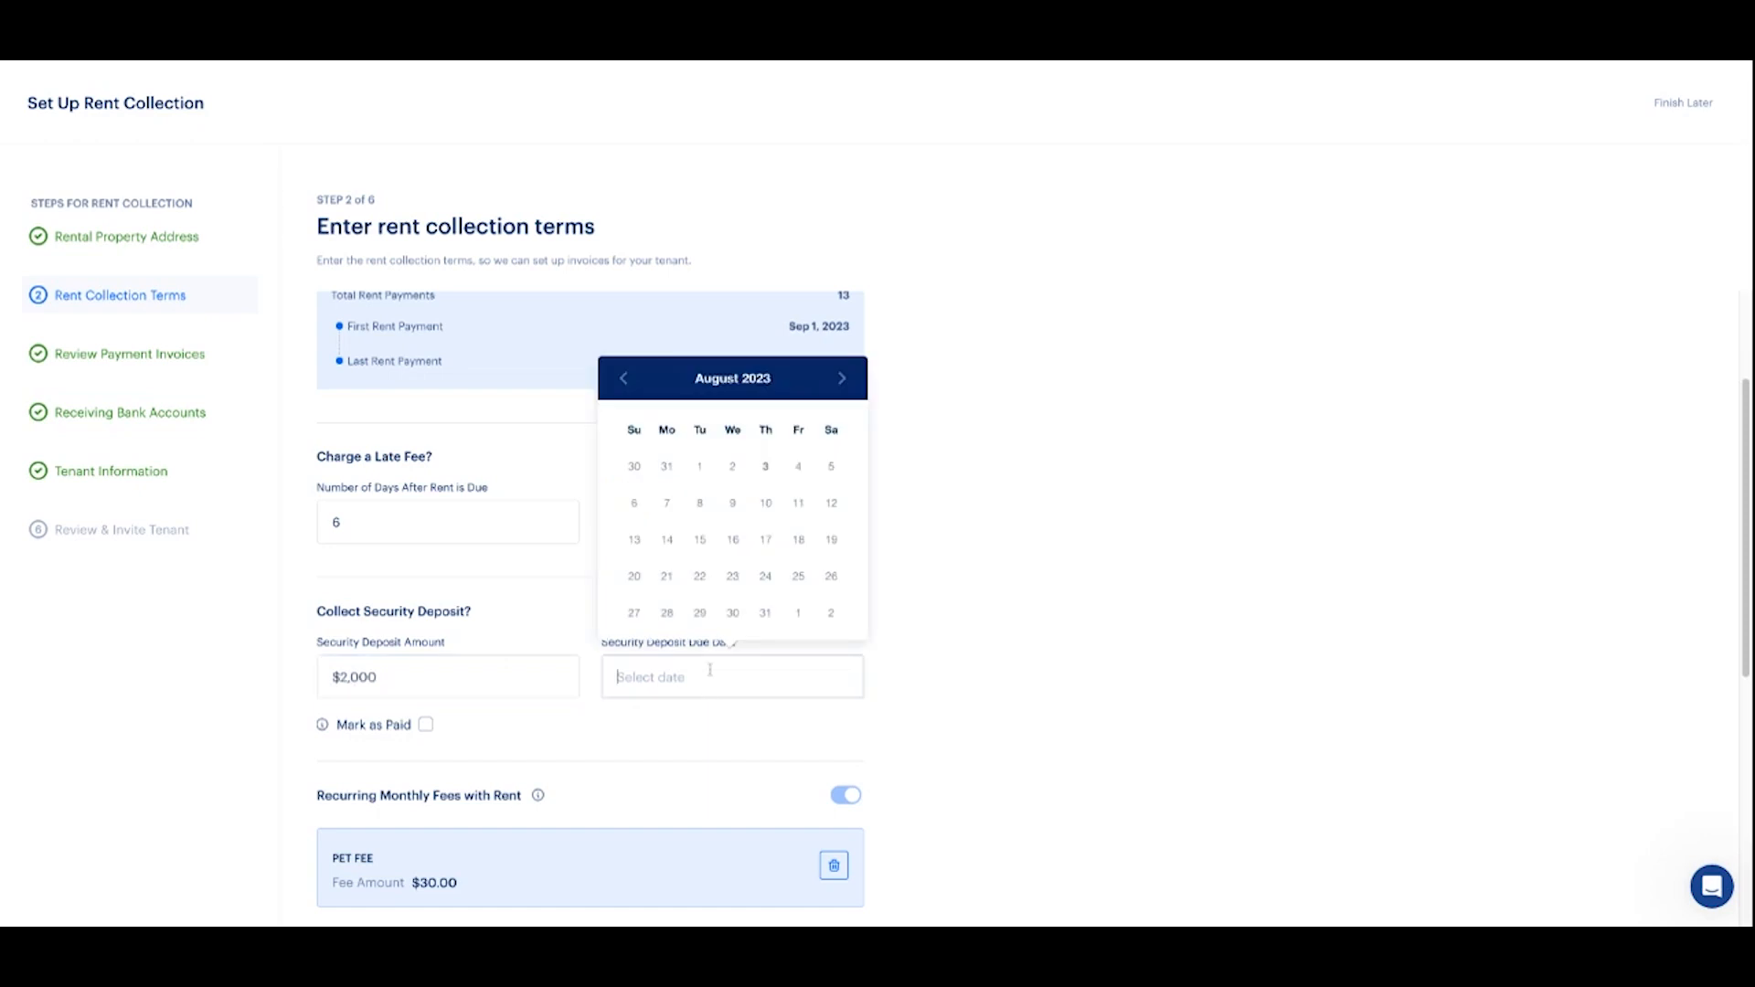
{"action": "left_click", "coordinate": [625, 380]}
{"action": "left_click", "coordinate": [832, 469]}
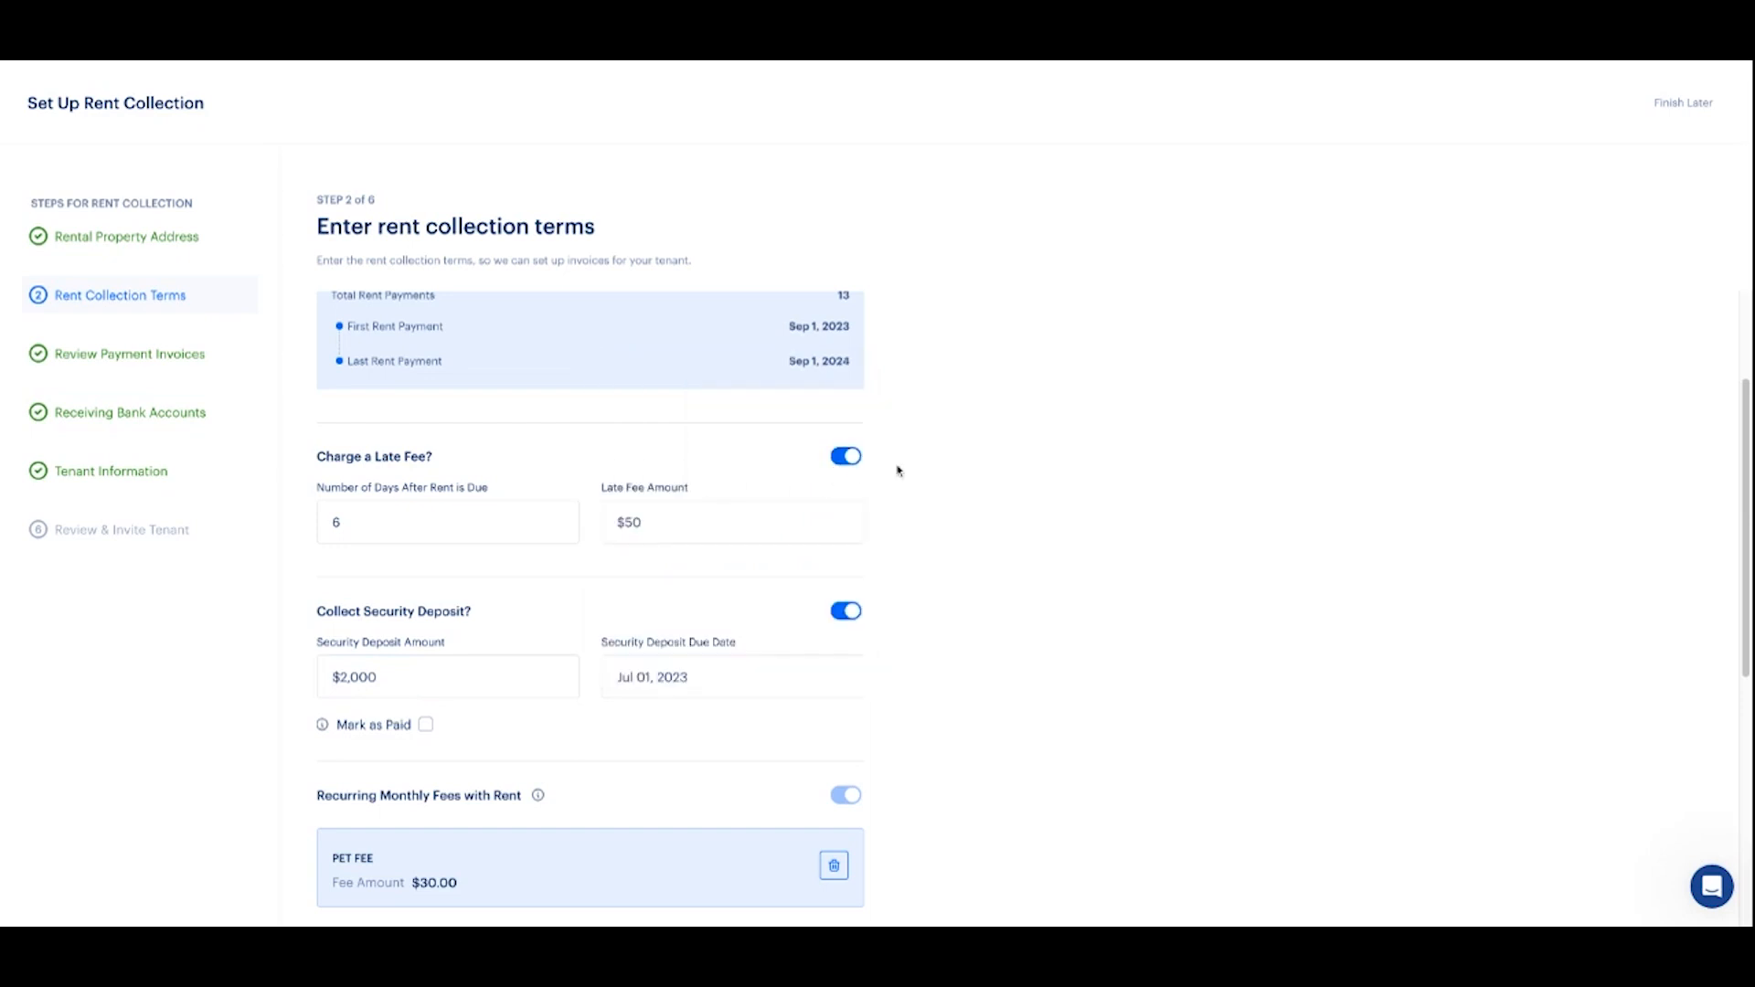
Set the security deposit due date to Sep 01, 2023 and leave the deposit unmarked as paid.
{"action": "left_click", "coordinate": [425, 725]}
{"action": "left_click", "coordinate": [713, 713]}
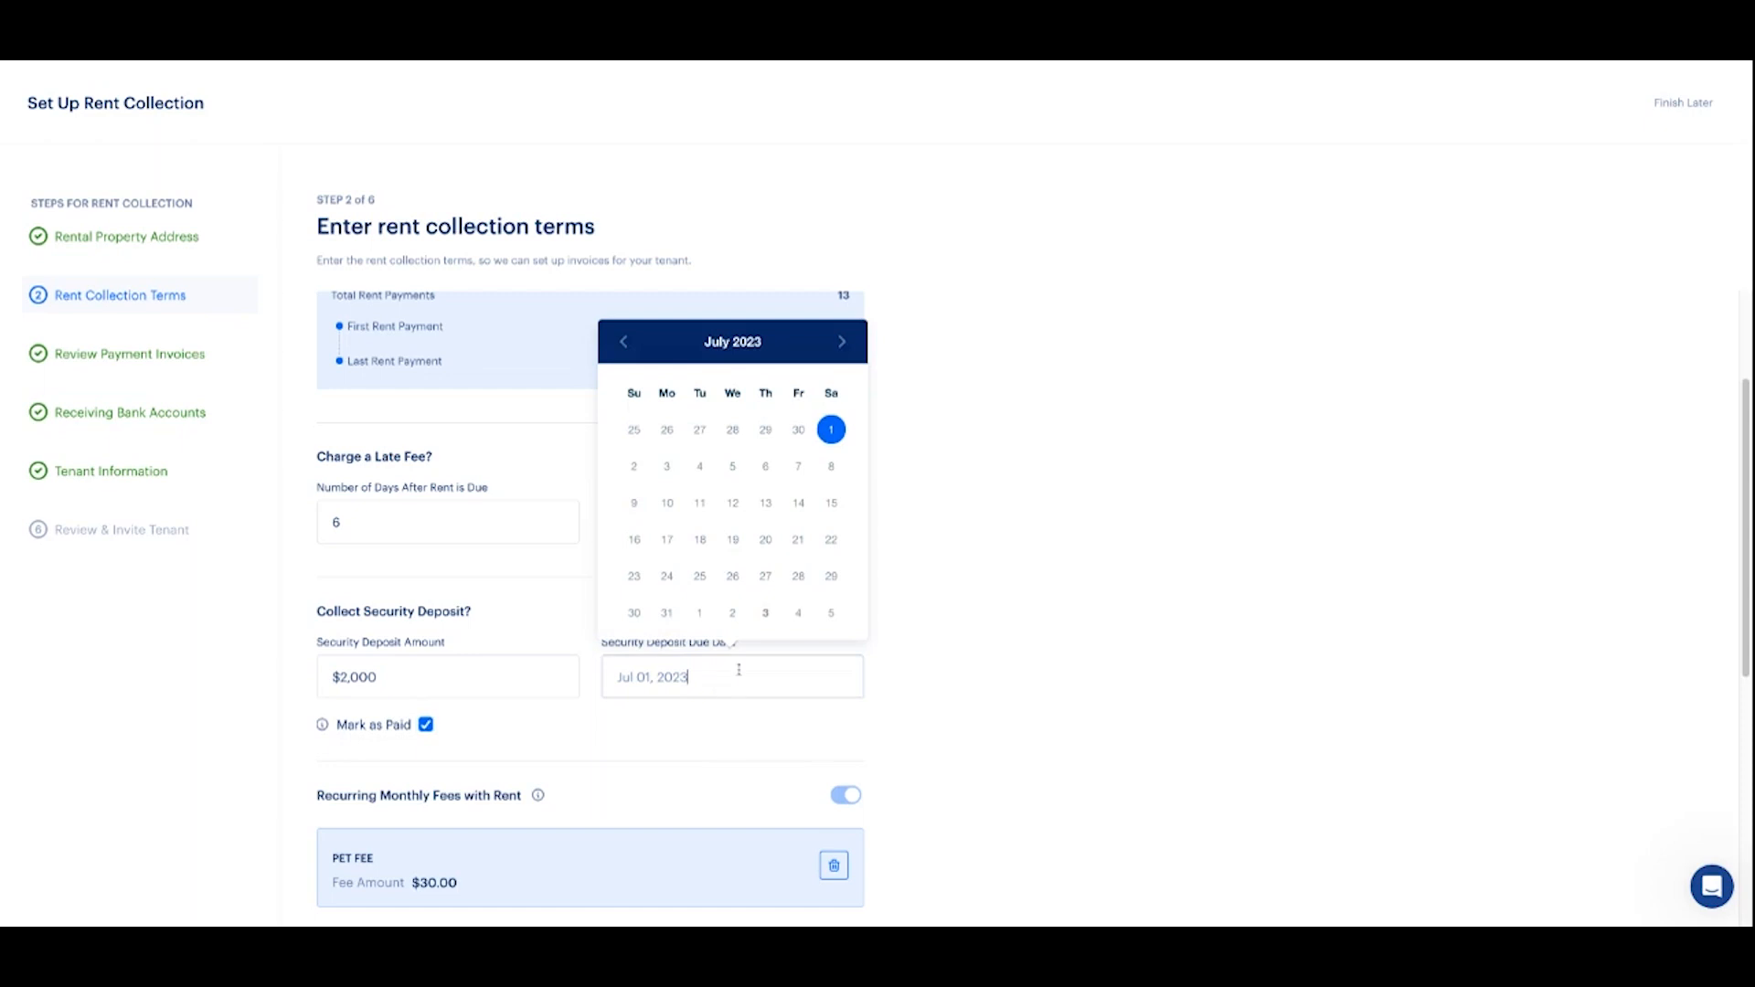
{"action": "left_click", "coordinate": [842, 344]}
{"action": "left_click", "coordinate": [842, 345]}
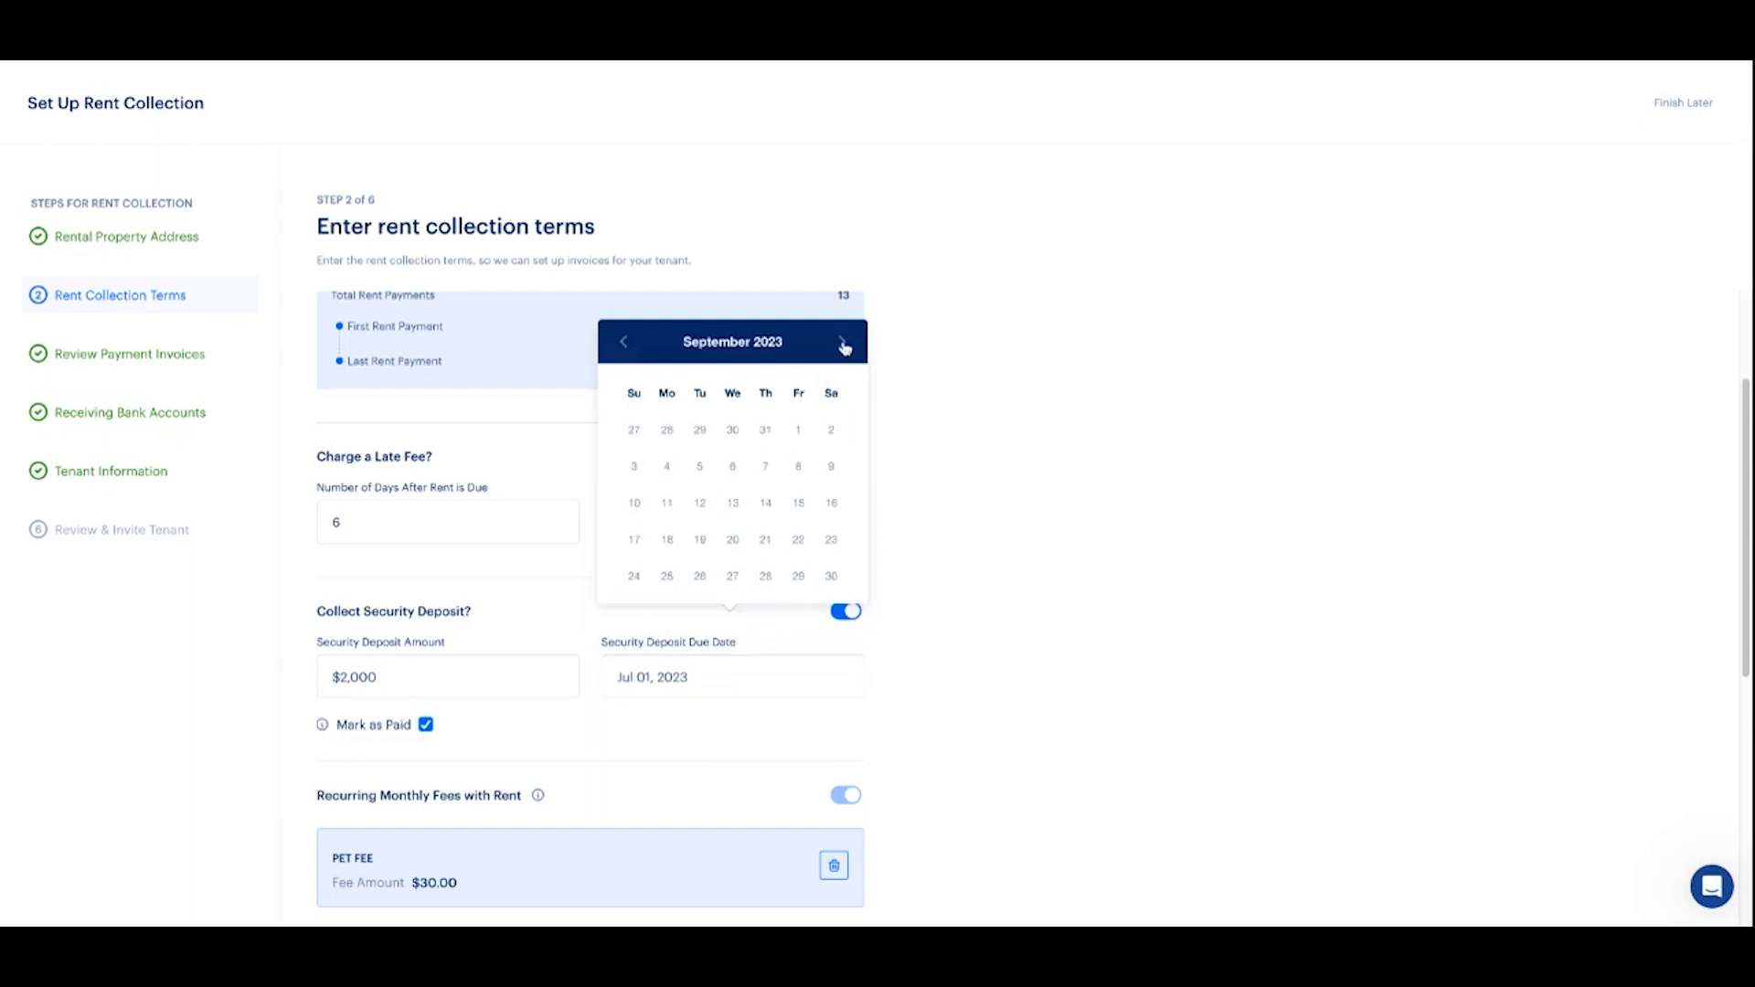
{"action": "left_click", "coordinate": [797, 431]}
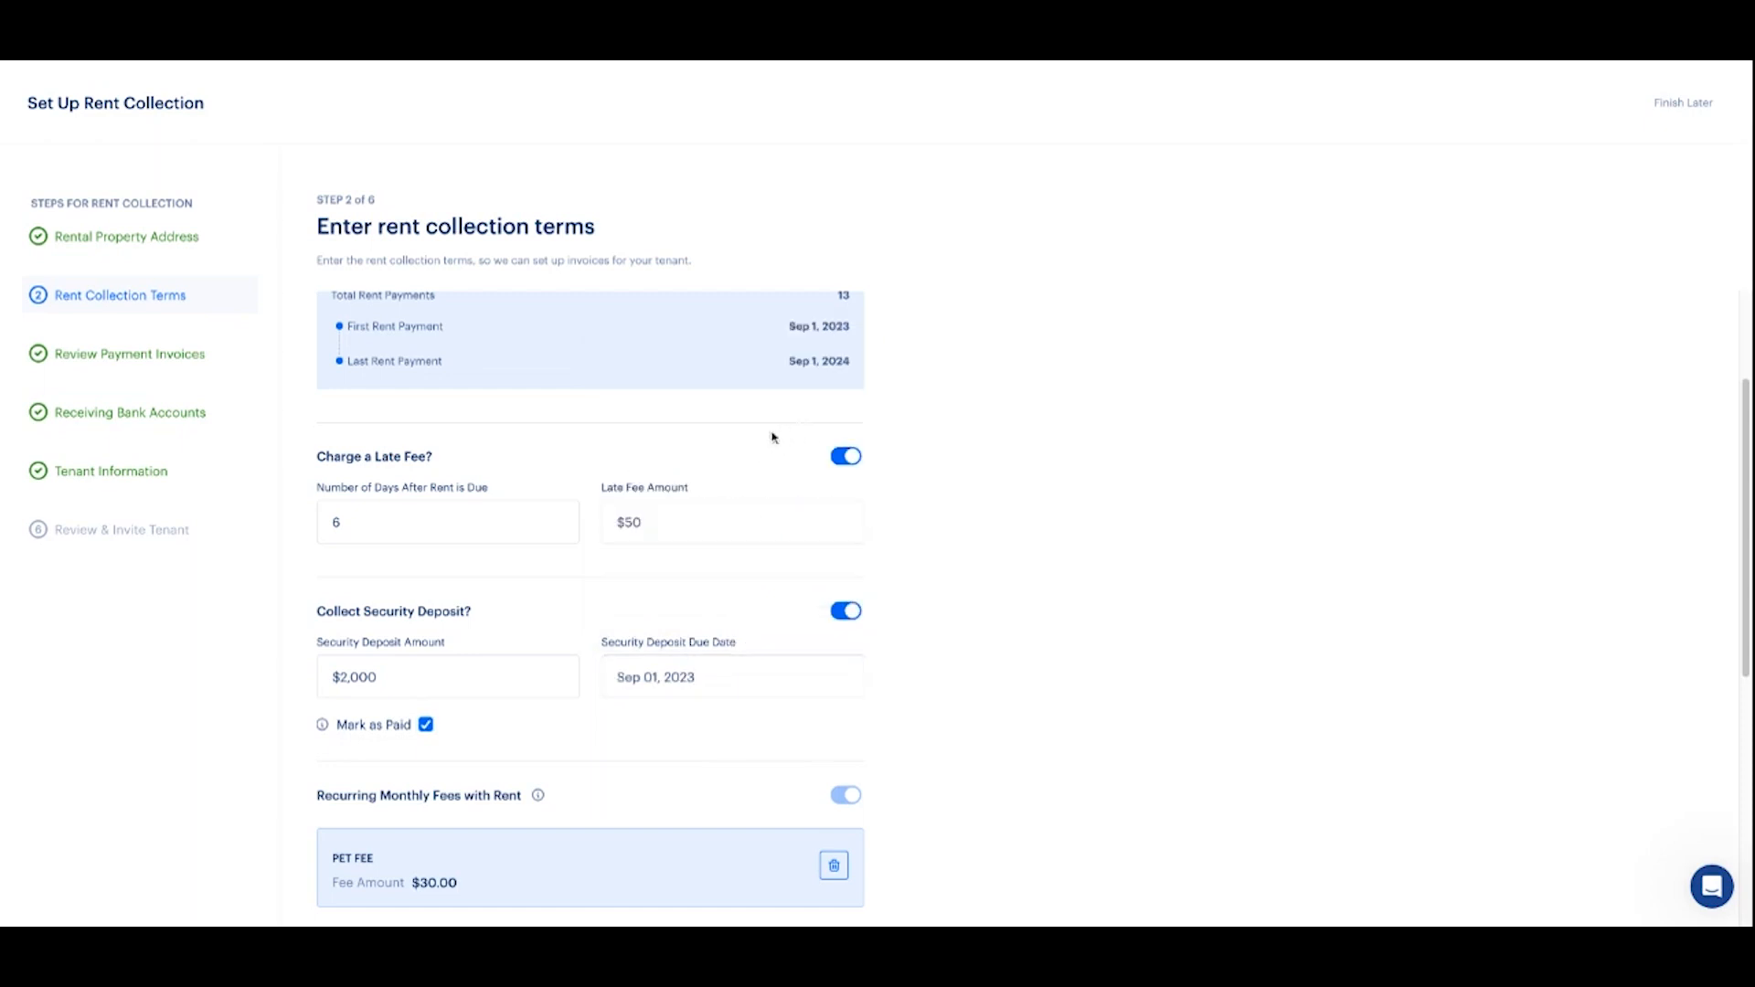
{"action": "left_click", "coordinate": [426, 725]}
{"action": "scroll", "coordinate": [673, 655], "scroll_direction": "down", "scroll_amount": 2}
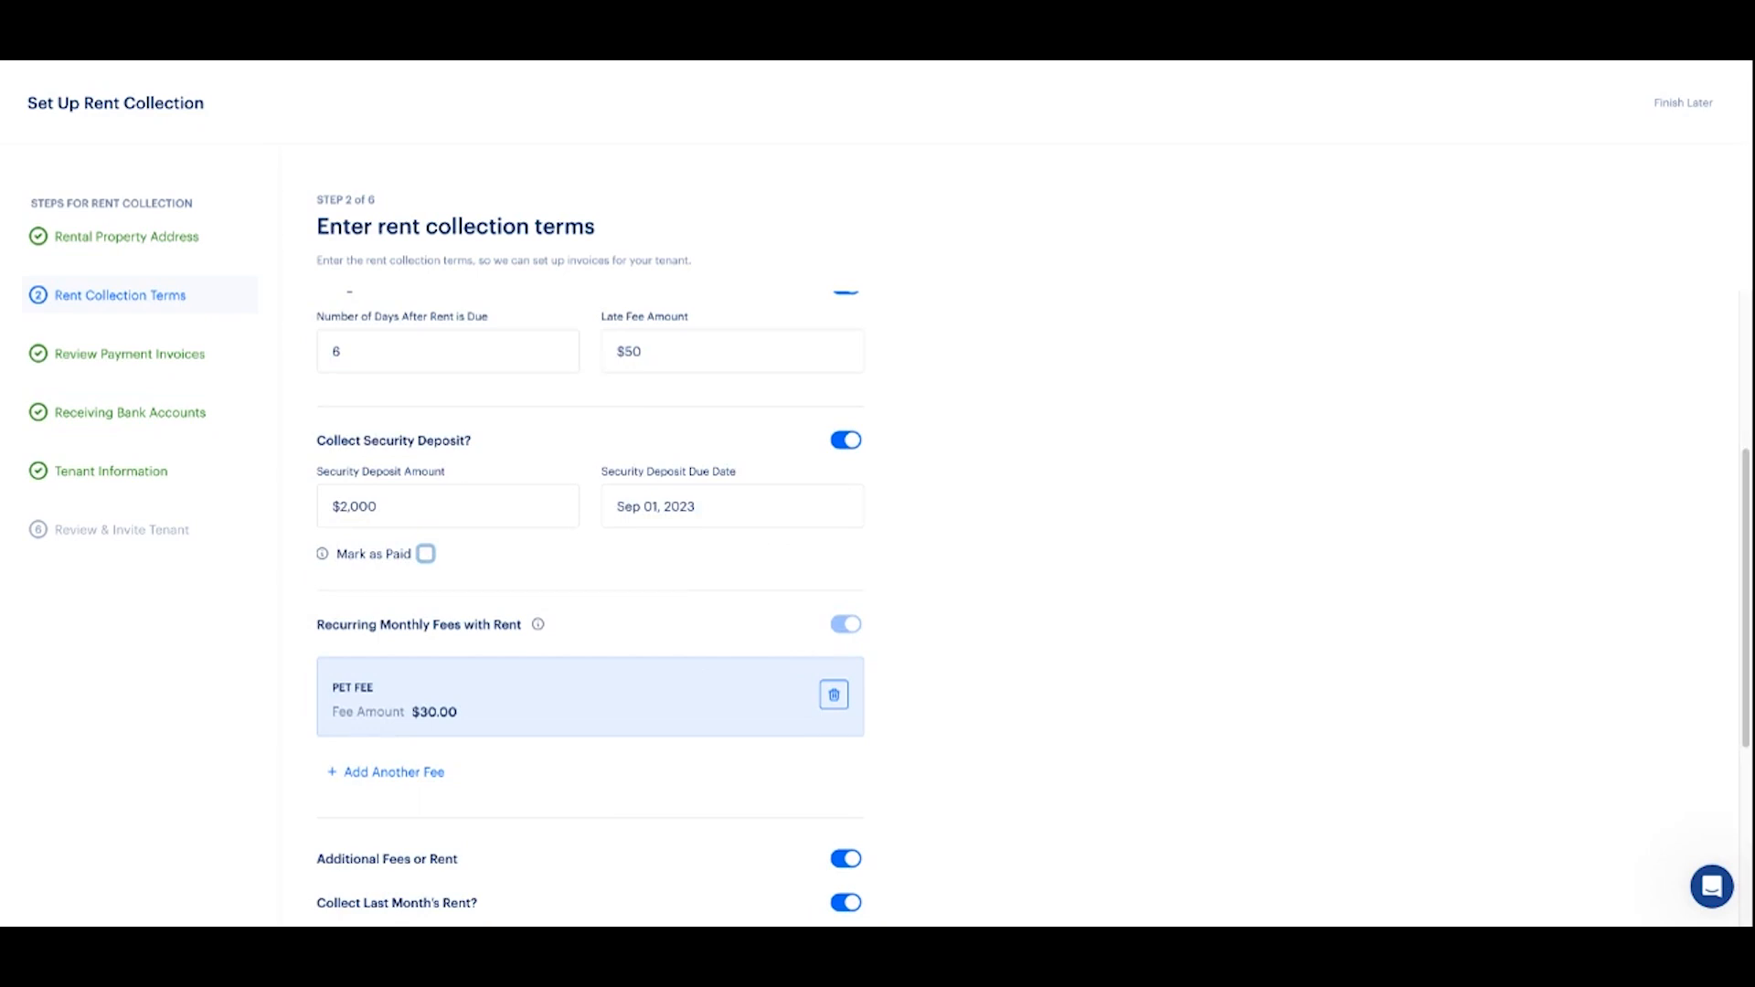
{"action": "left_click", "coordinate": [396, 774]}
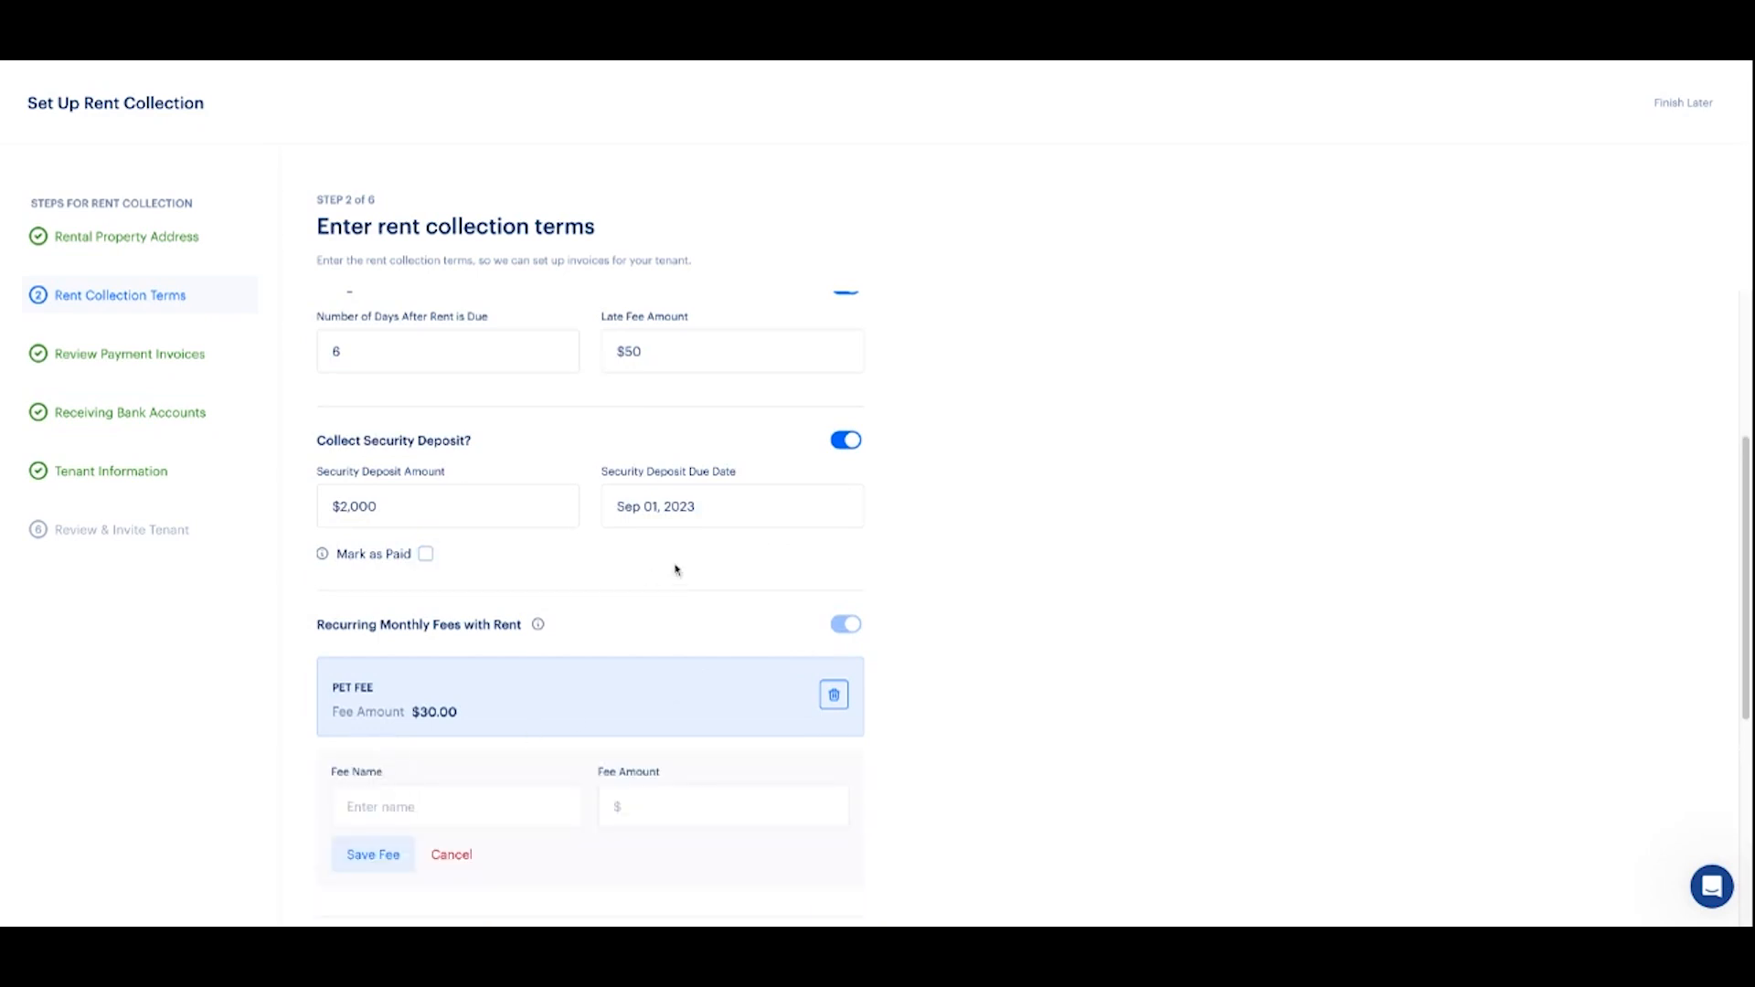
{"action": "left_click", "coordinate": [410, 815]}
{"action": "left_click", "coordinate": [454, 856]}
{"action": "scroll", "coordinate": [1056, 552], "scroll_direction": "down", "scroll_amount": 2}
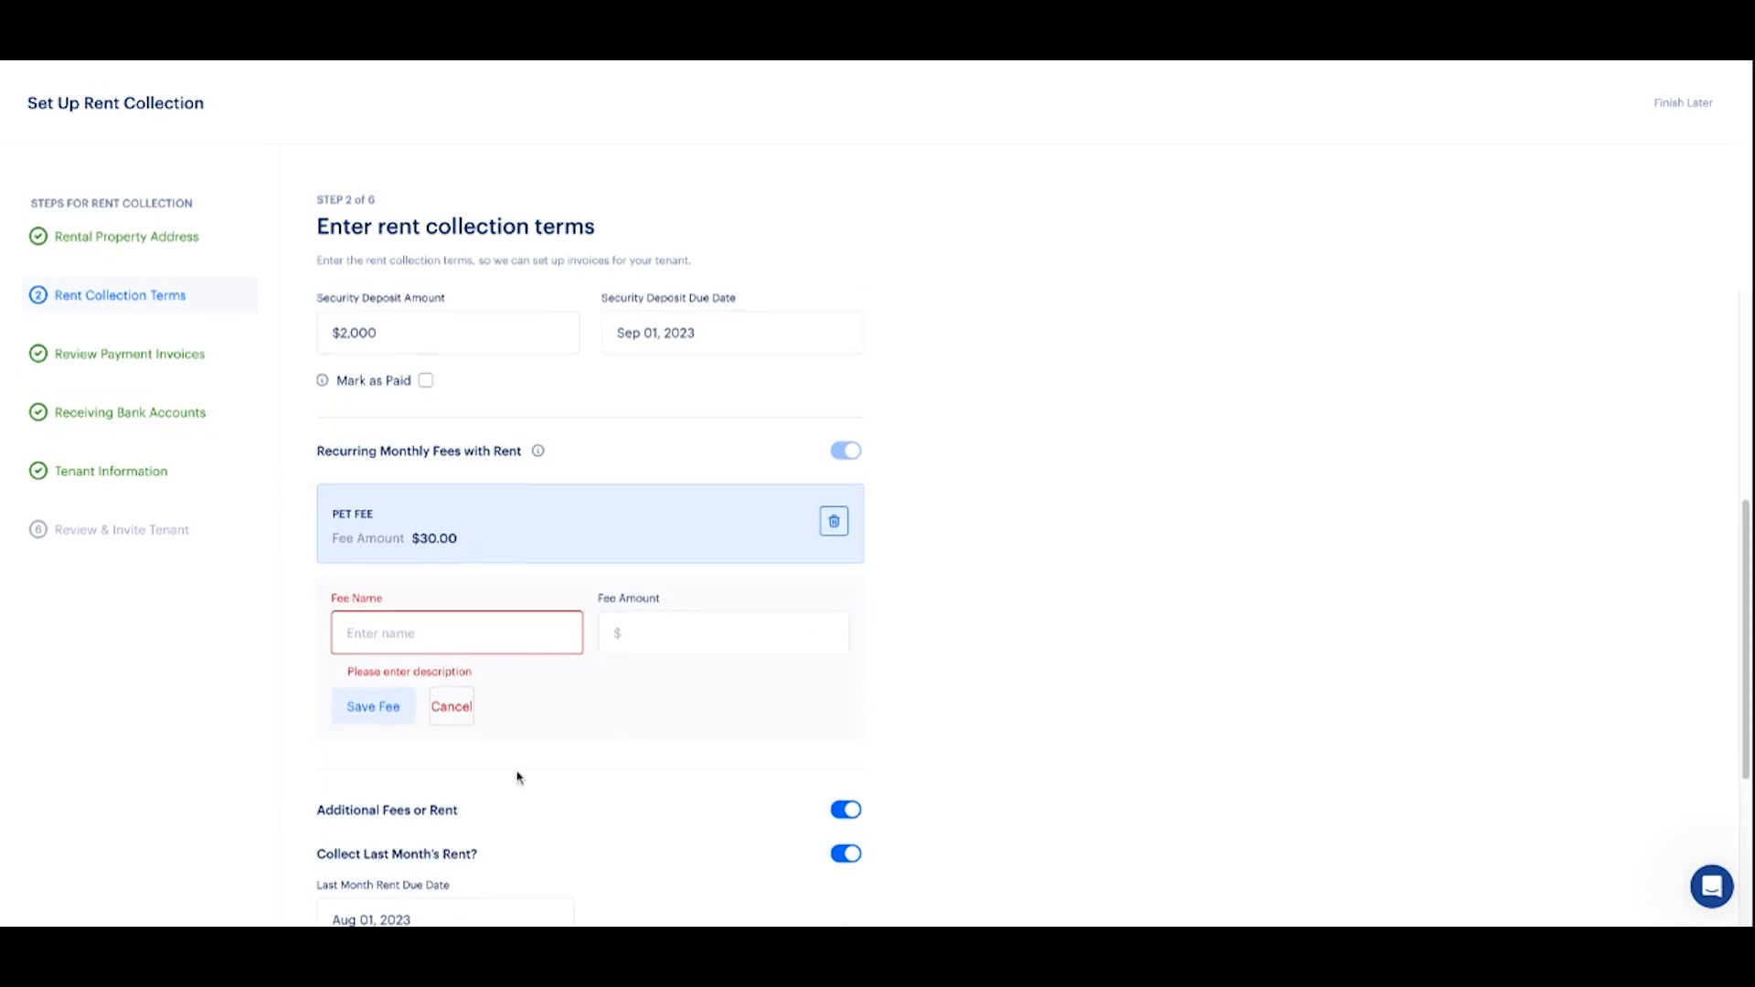
{"action": "left_click", "coordinate": [452, 707]}
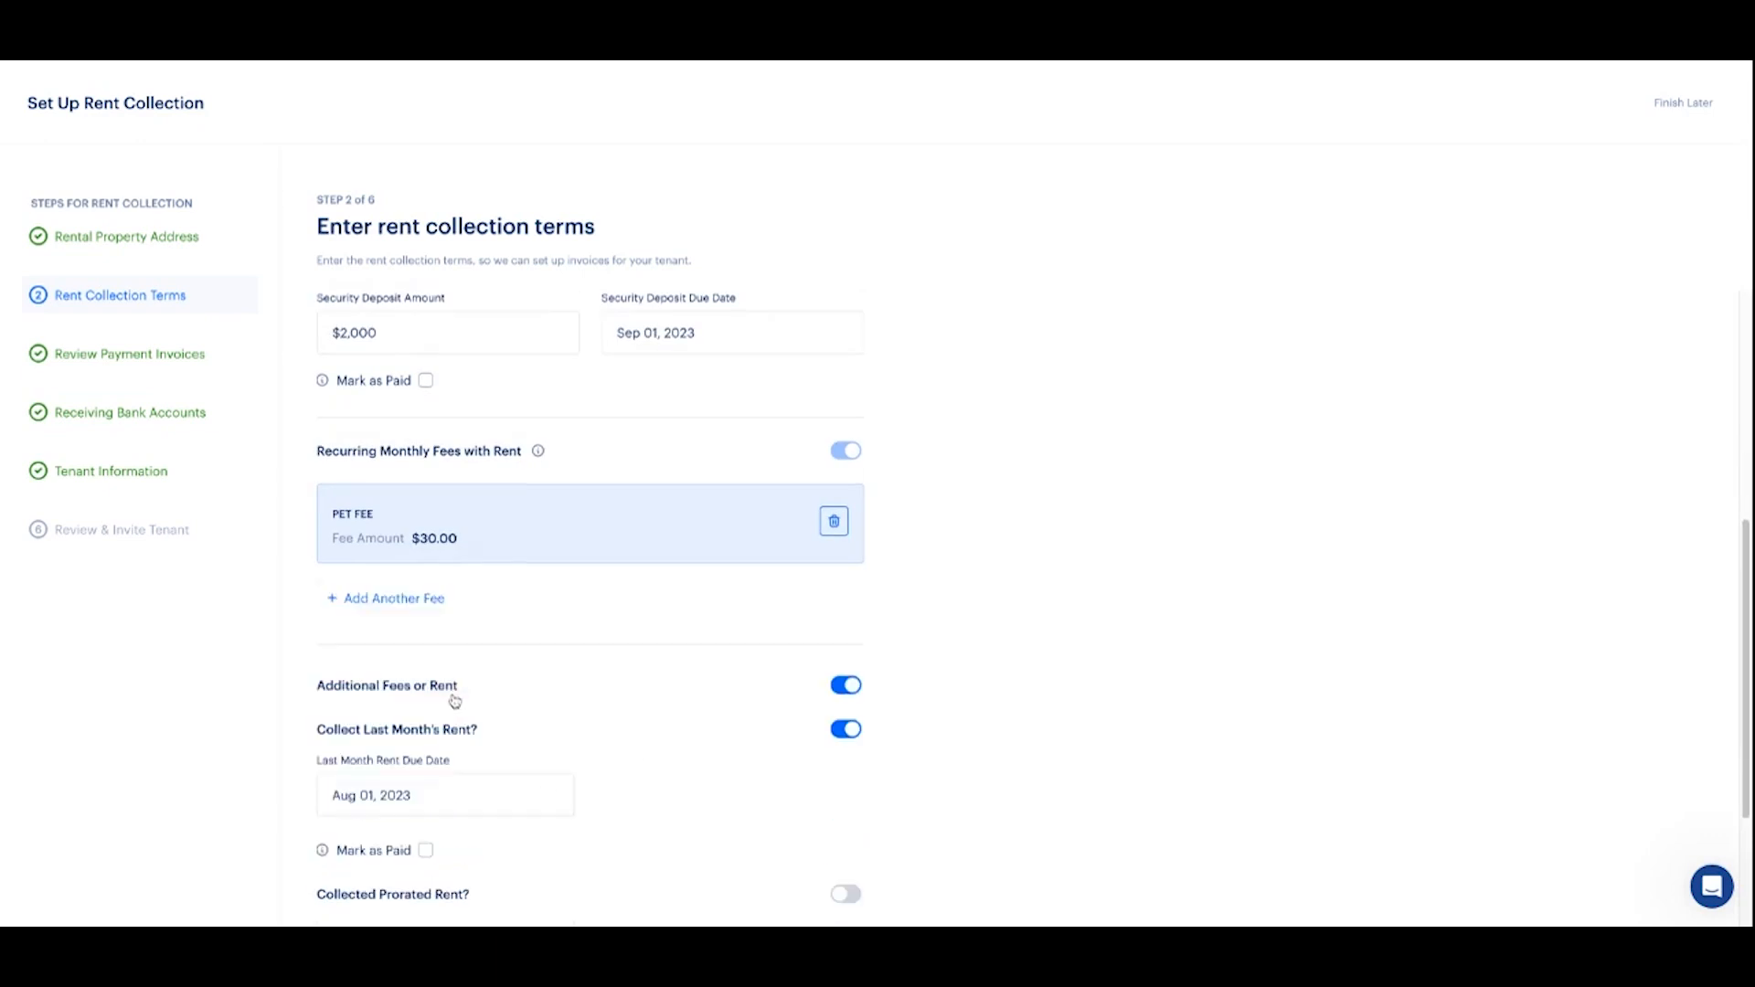
{"action": "scroll", "coordinate": [701, 606], "scroll_direction": "down", "scroll_amount": 2}
{"action": "left_click", "coordinate": [843, 544]}
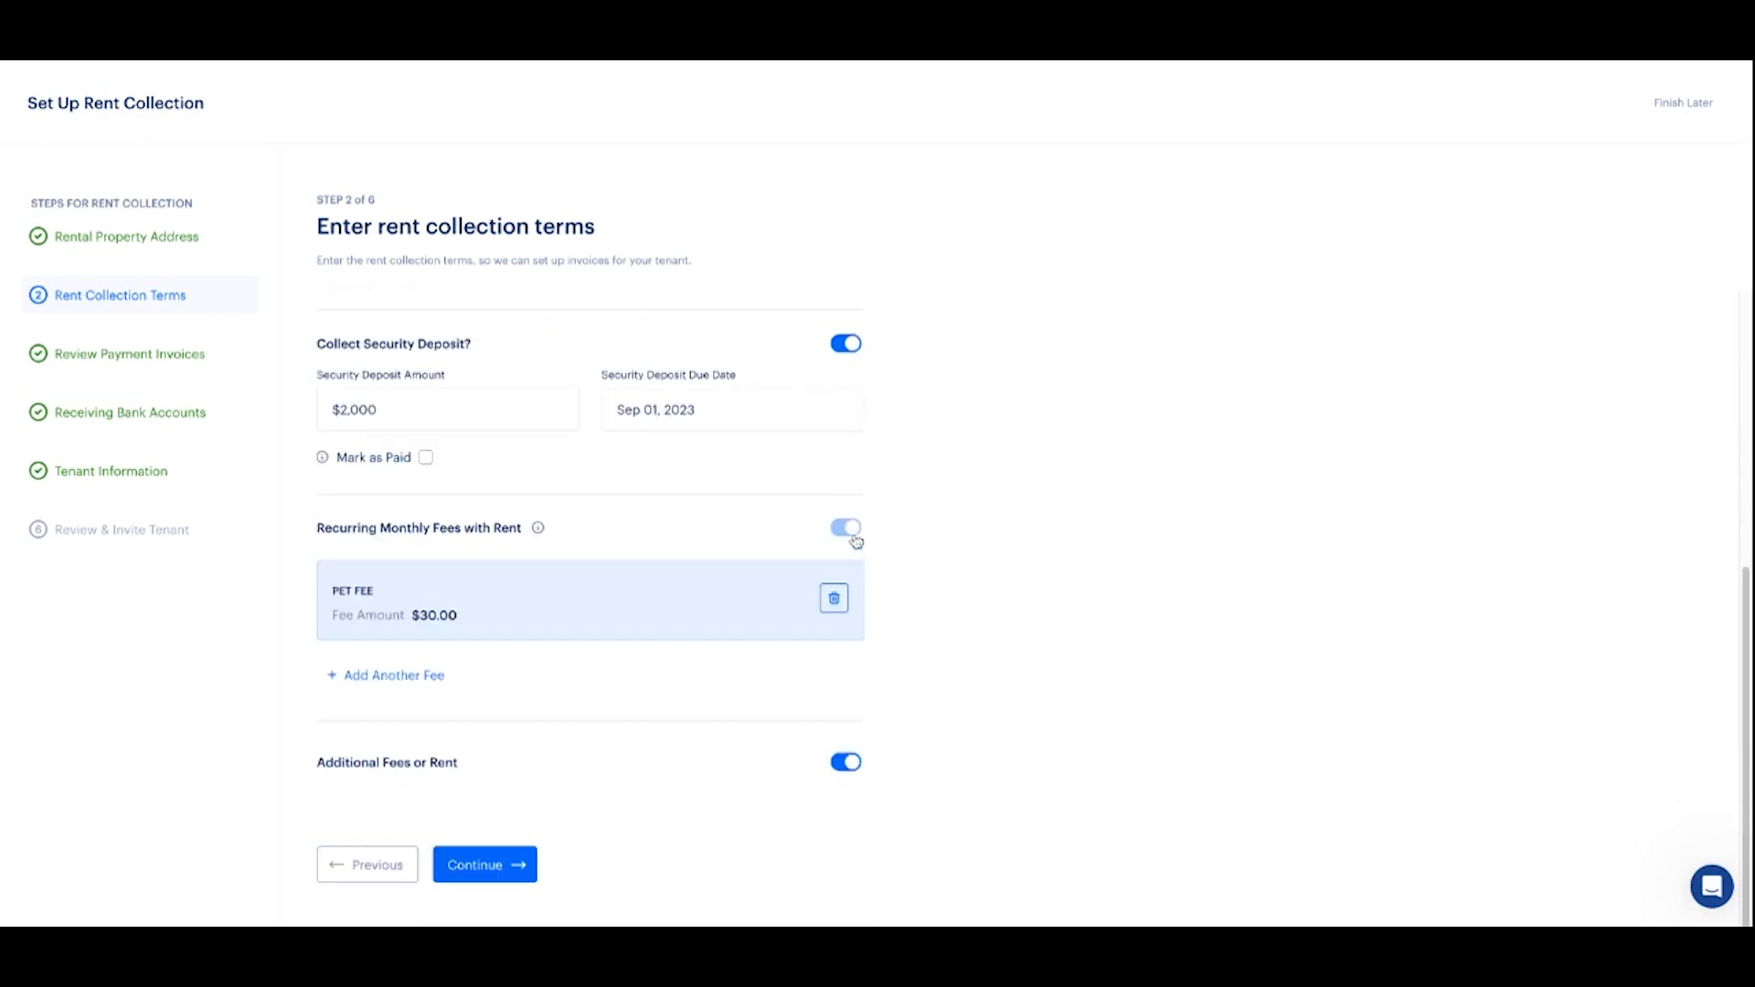
{"action": "left_click", "coordinate": [846, 762]}
{"action": "scroll", "coordinate": [991, 668], "scroll_direction": "down", "scroll_amount": 2}
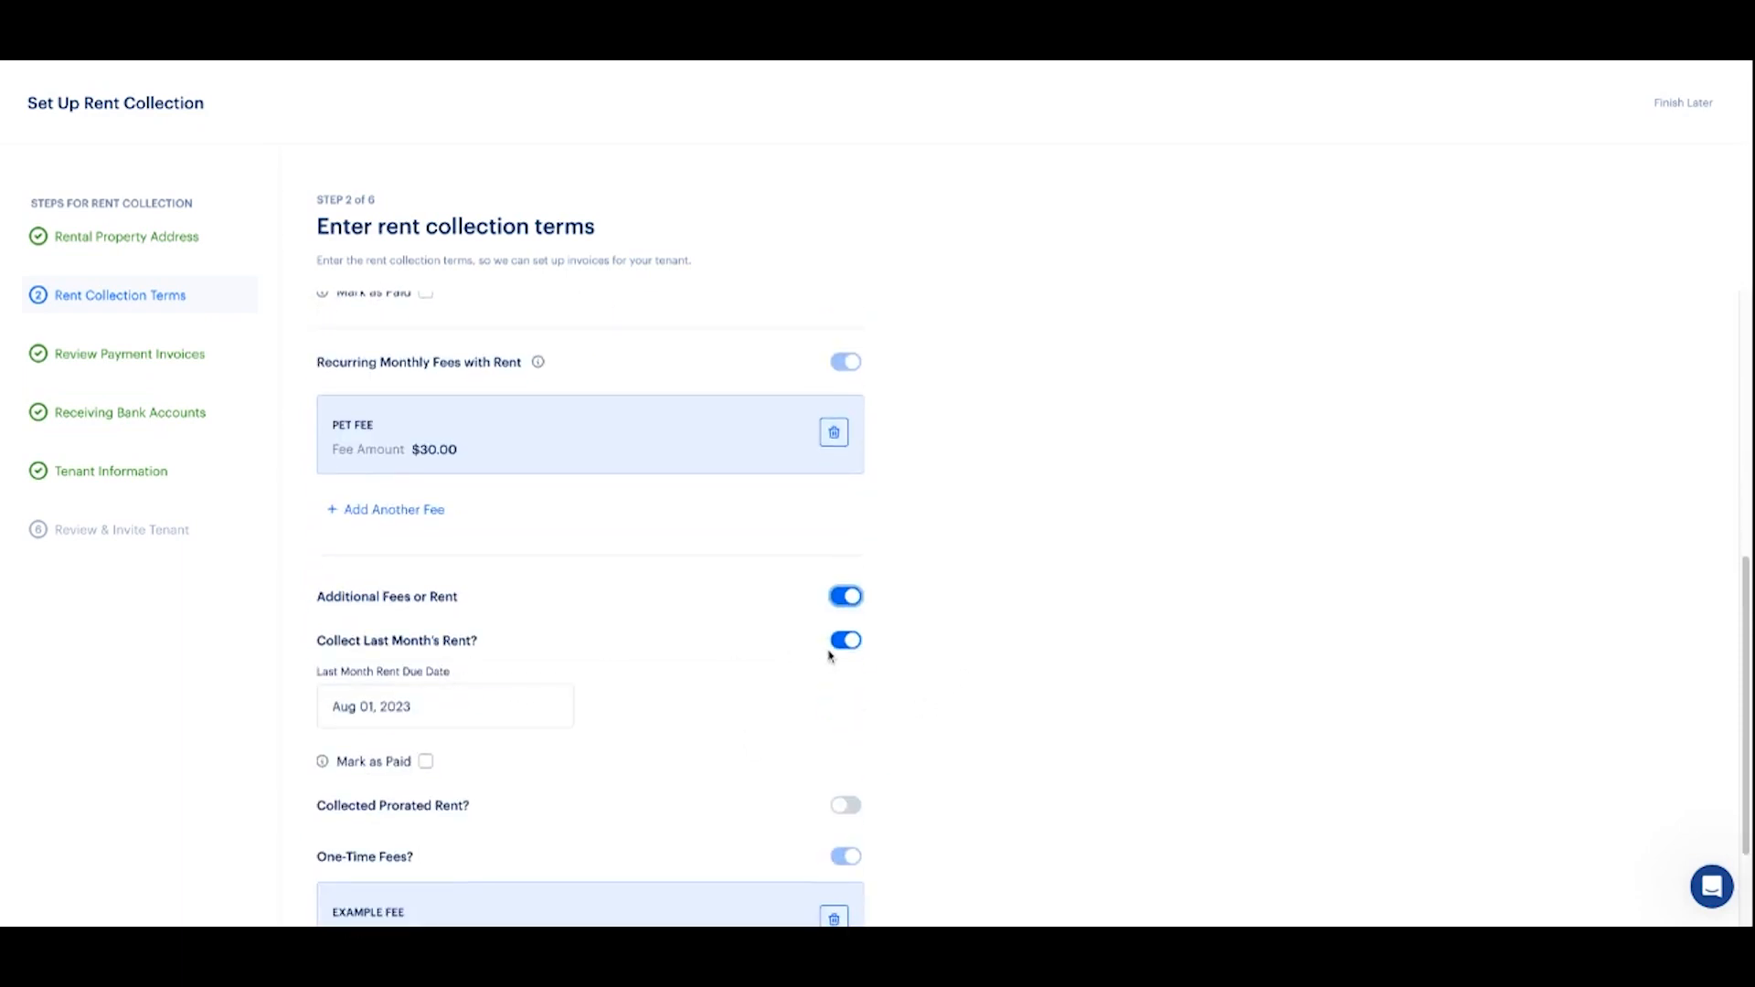
Turn off collecting last month's rent, keep prorated rent off, and delete the $500 example one-time fee.
{"action": "left_click", "coordinate": [844, 643]}
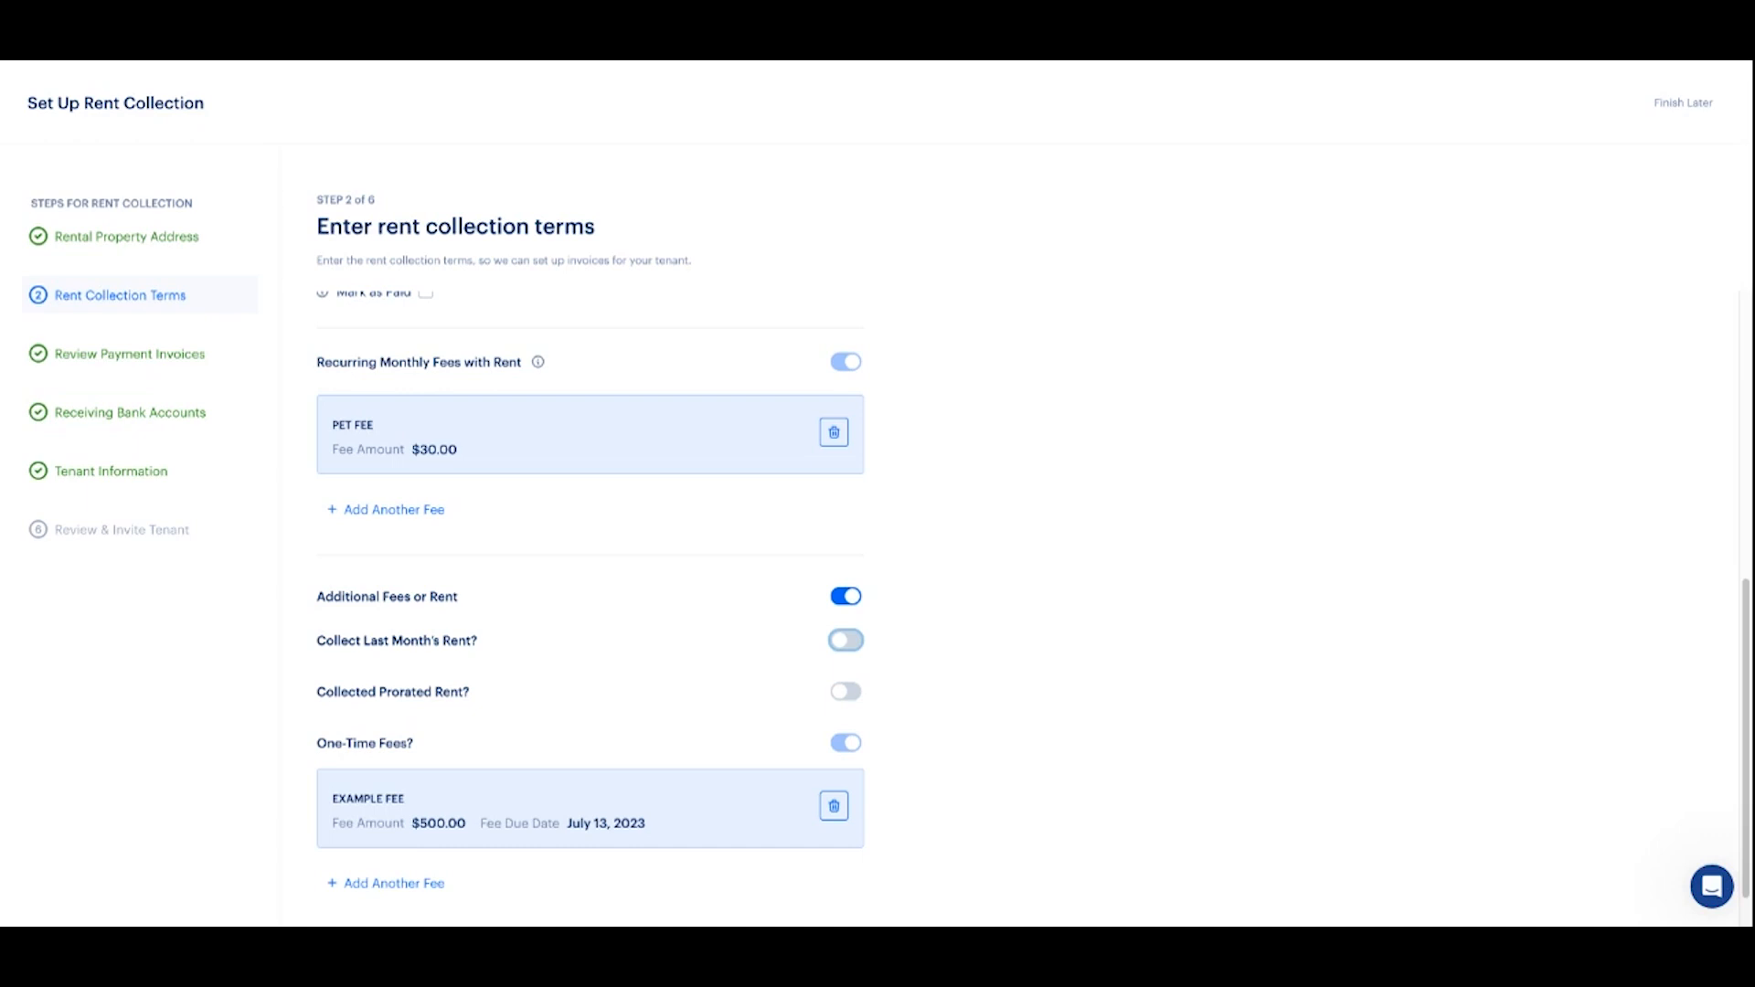
{"action": "left_click", "coordinate": [845, 643]}
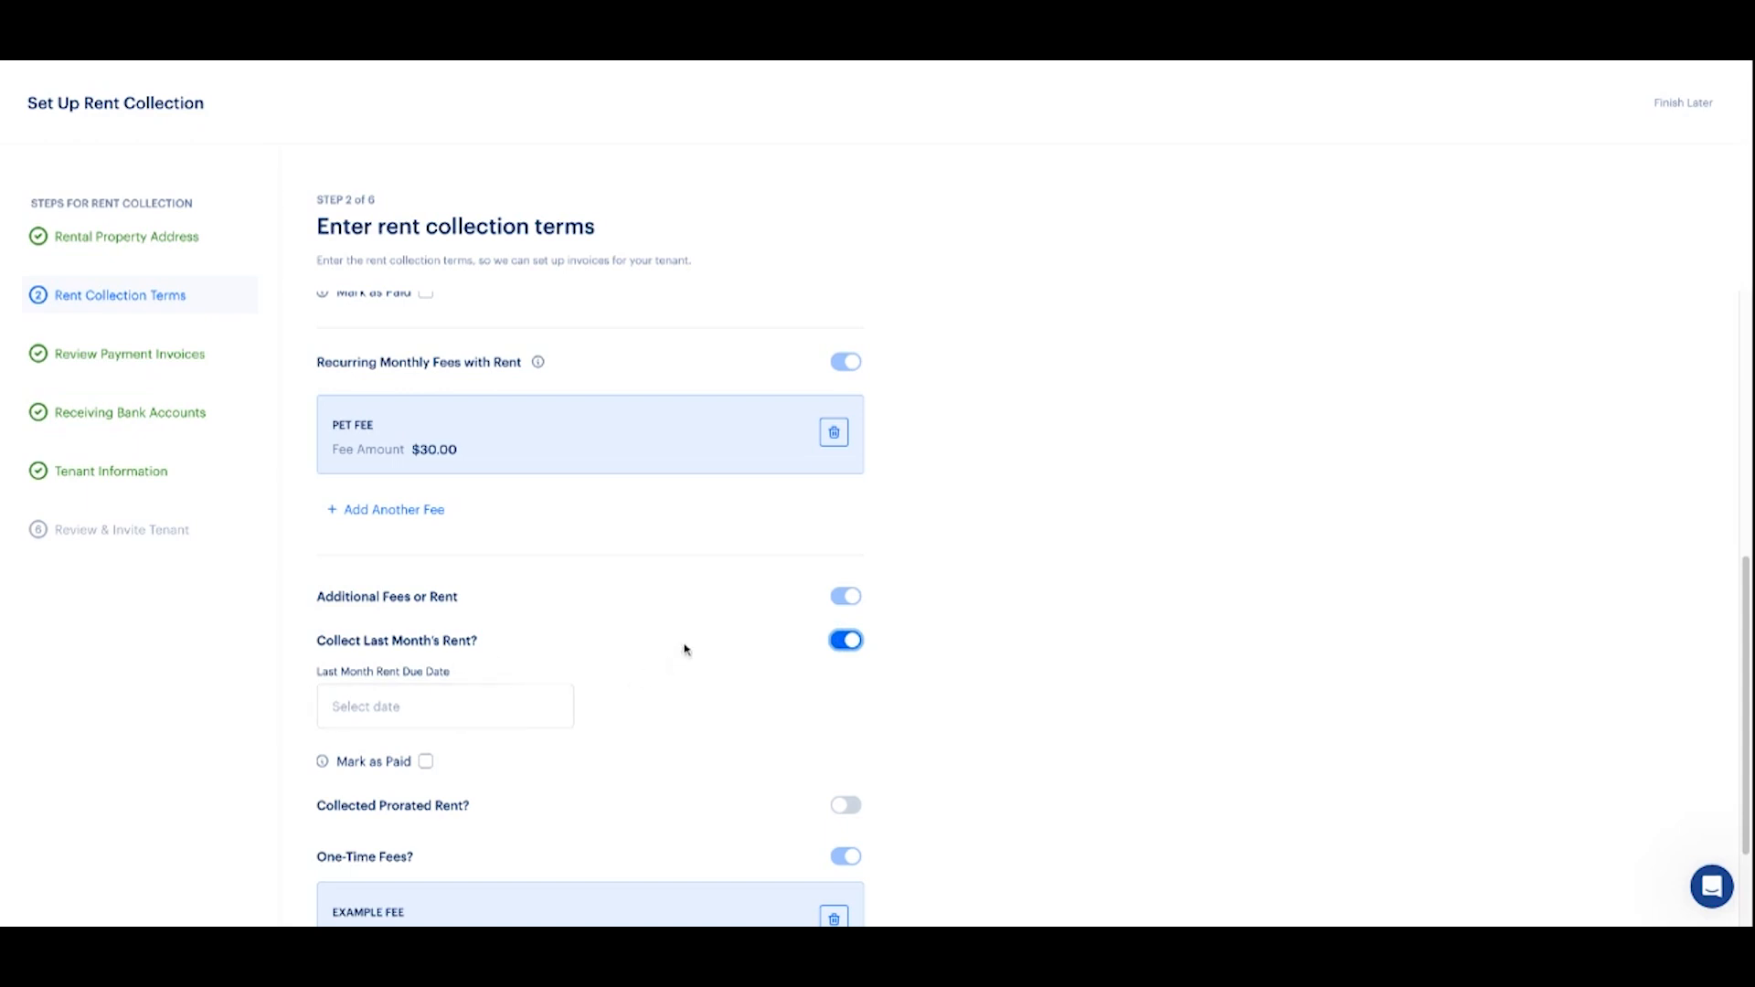
{"action": "left_click", "coordinate": [841, 643]}
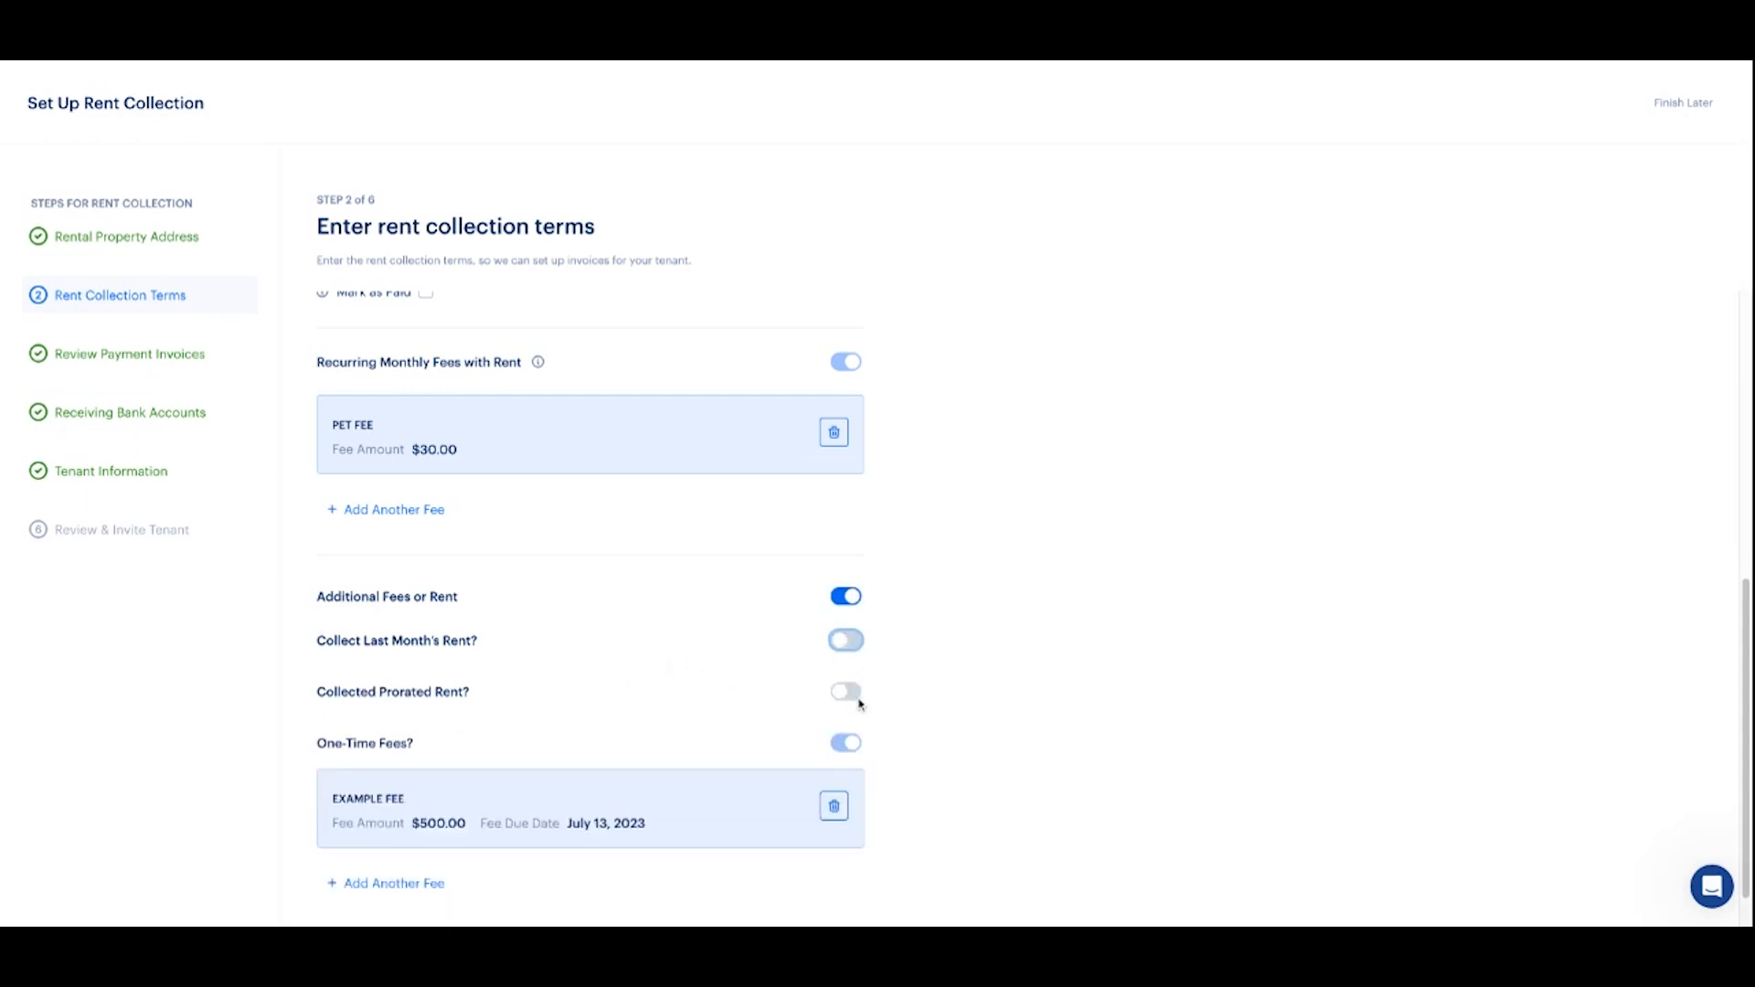
{"action": "left_click", "coordinate": [844, 695]}
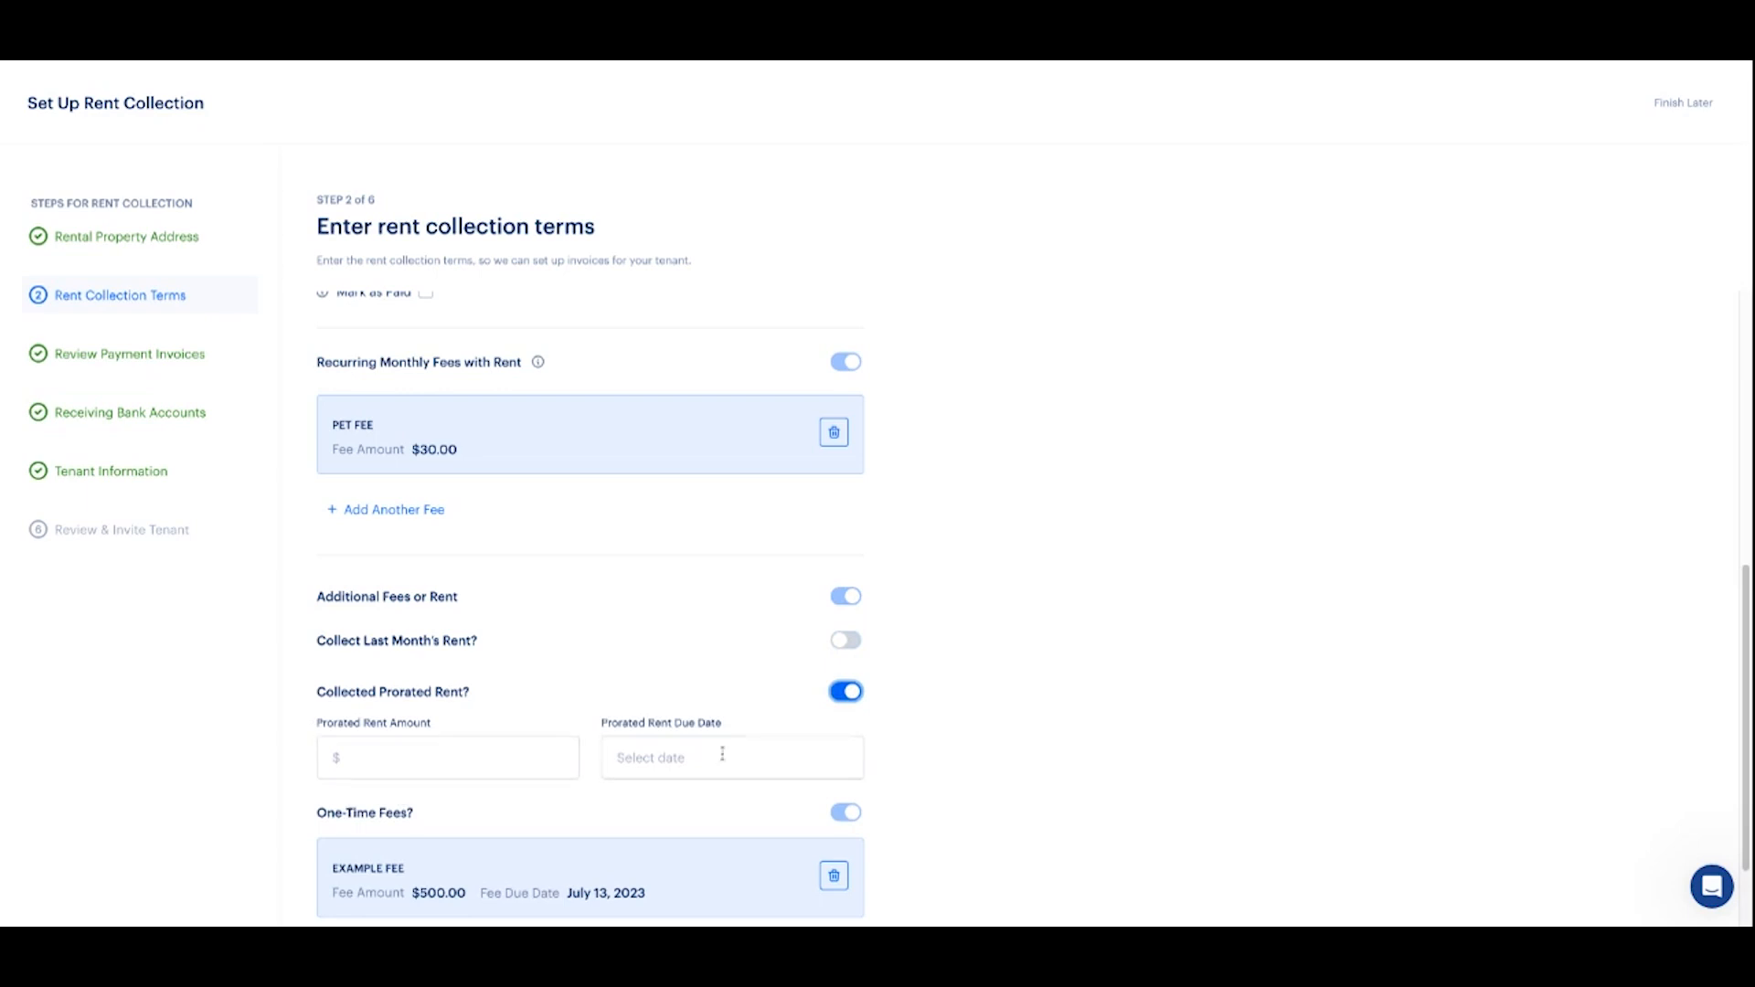
{"action": "left_click", "coordinate": [850, 692]}
{"action": "scroll", "coordinate": [555, 720], "scroll_direction": "down", "scroll_amount": 1}
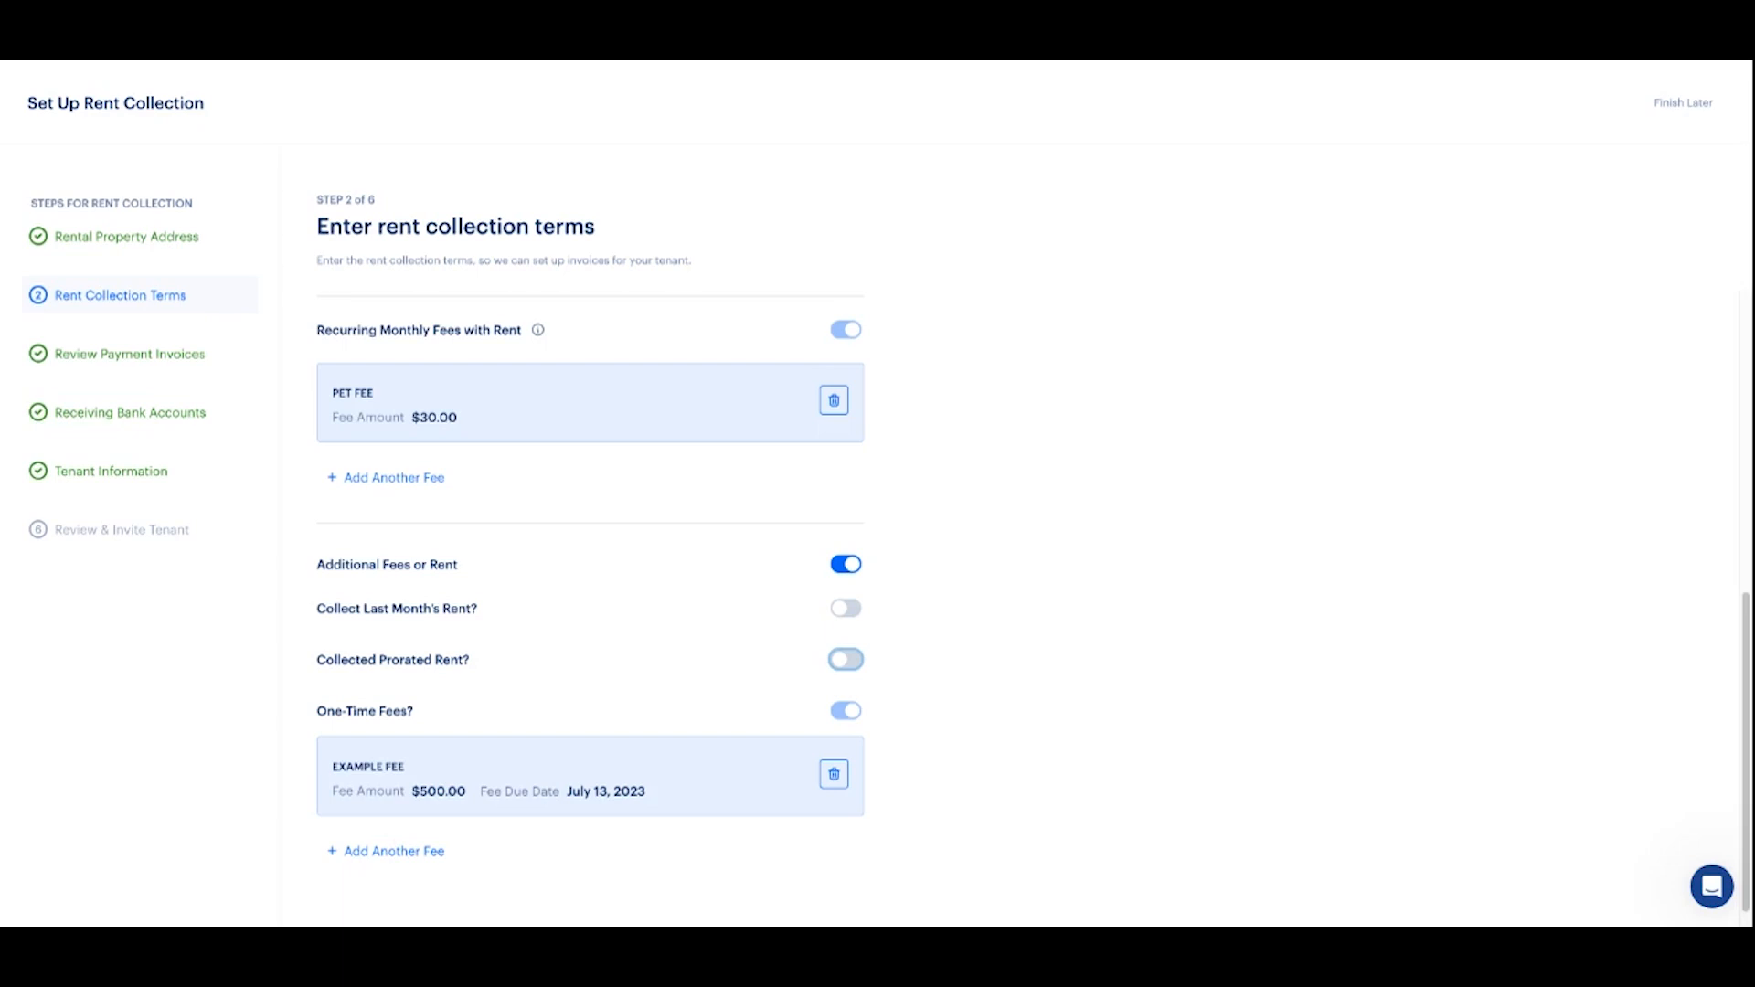
{"action": "left_click", "coordinate": [847, 792]}
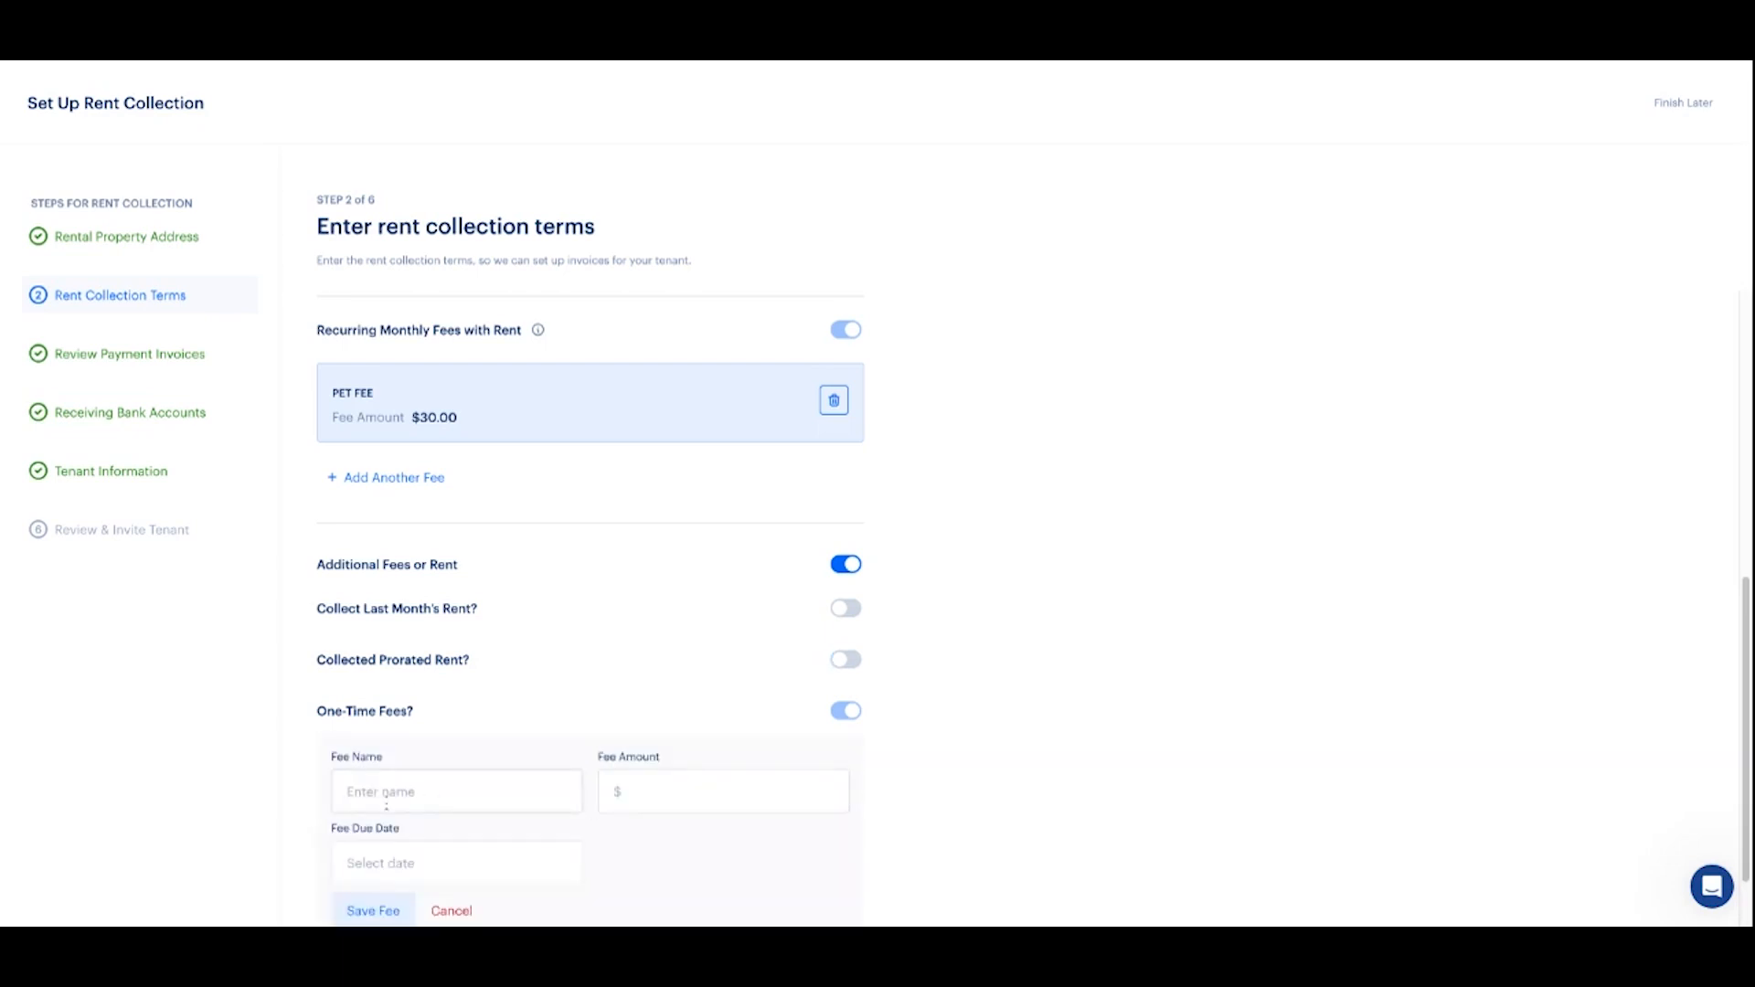
{"action": "type", "text": "August Rent"}
{"action": "key", "text": "Tab"}
{"action": "type", "text": "2000"}
{"action": "left_click", "coordinate": [483, 858]}
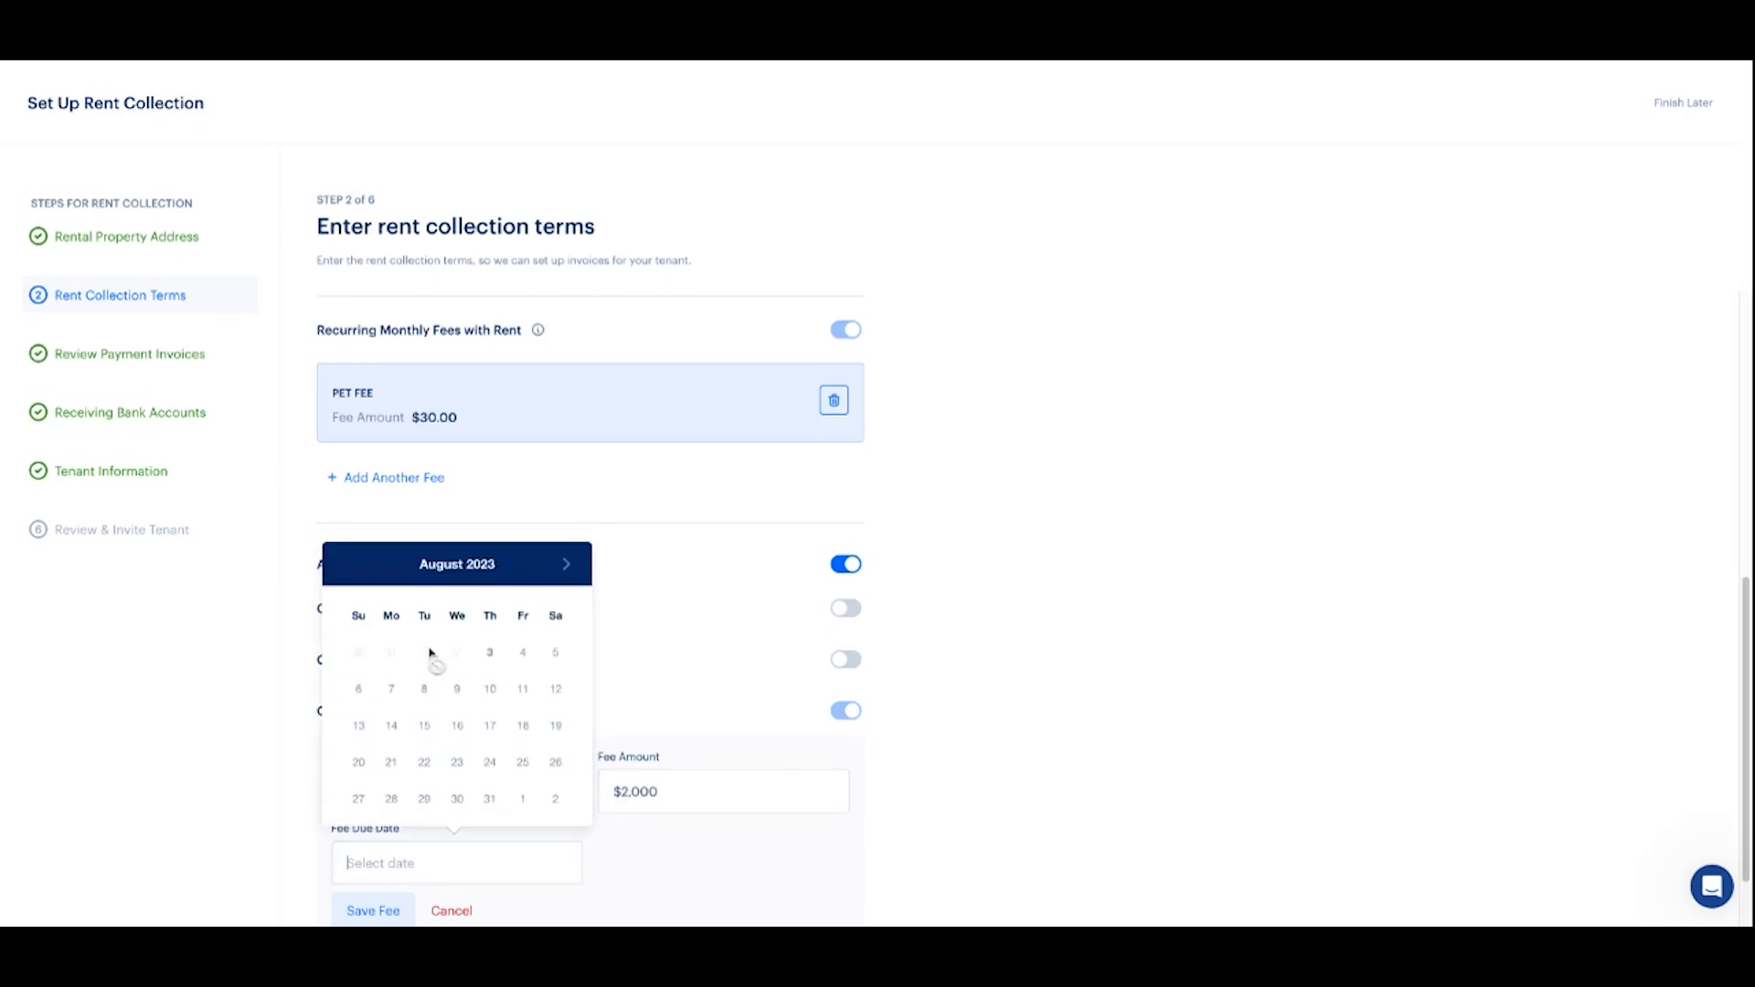
{"action": "left_click", "coordinate": [393, 691]}
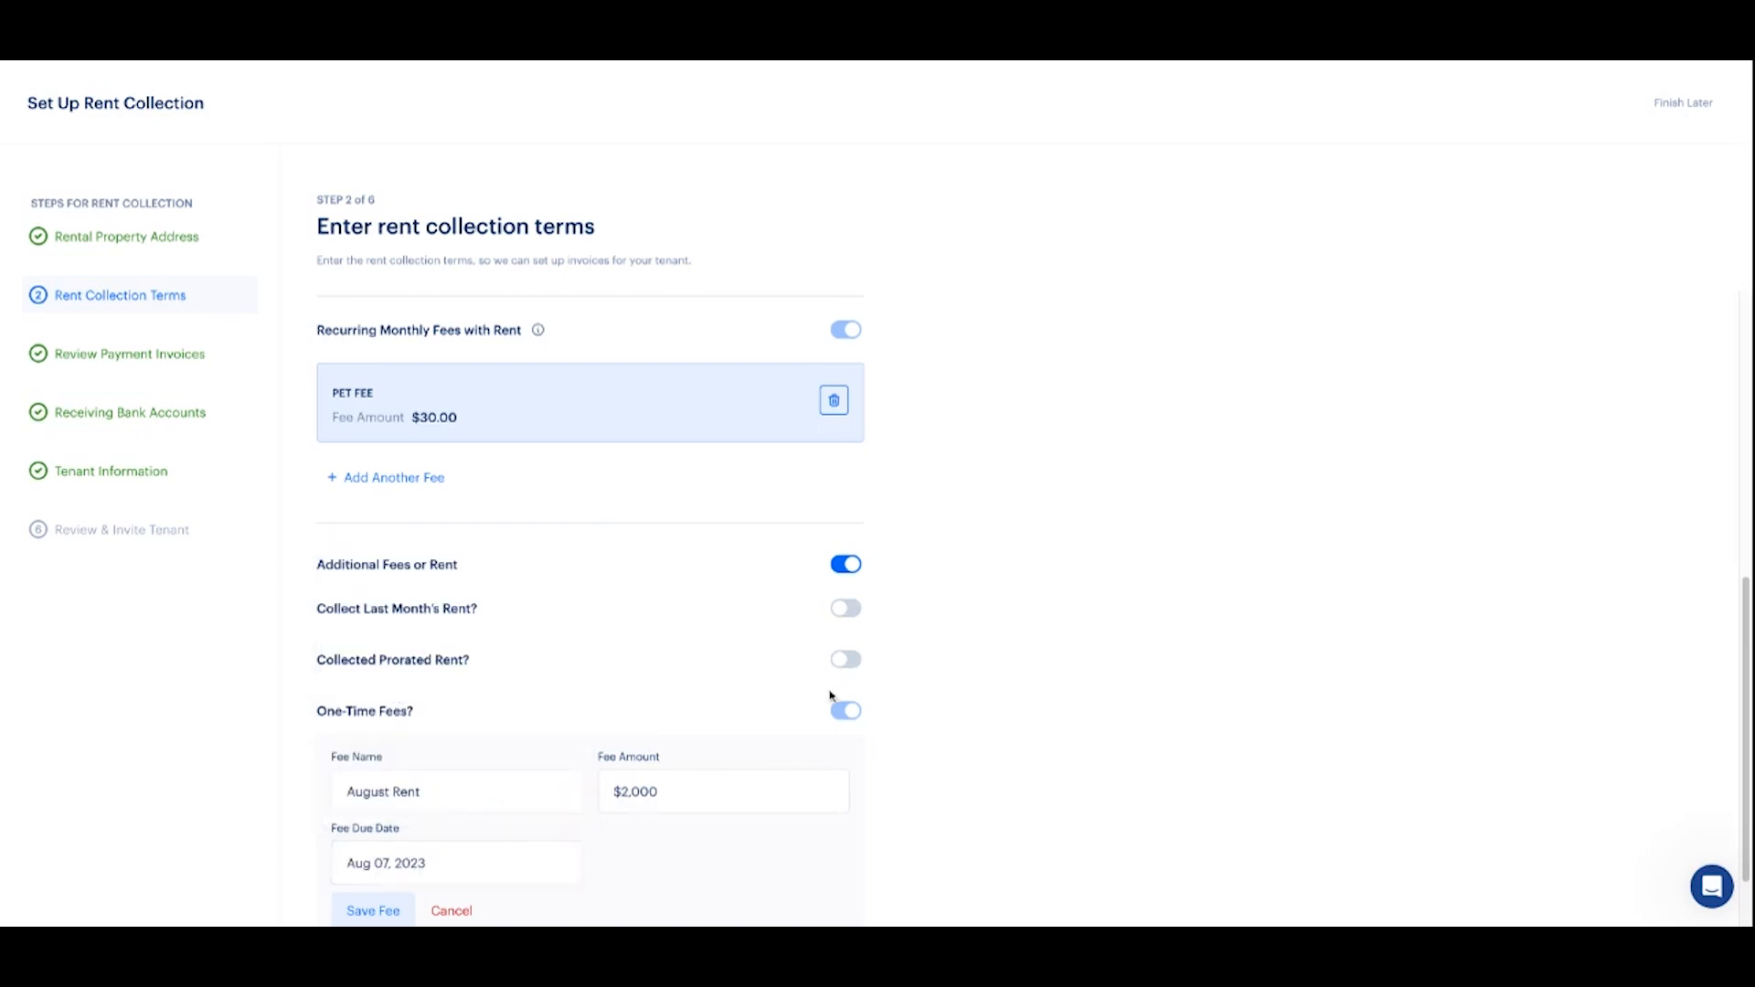
{"action": "scroll", "coordinate": [548, 732], "scroll_direction": "down", "scroll_amount": 2}
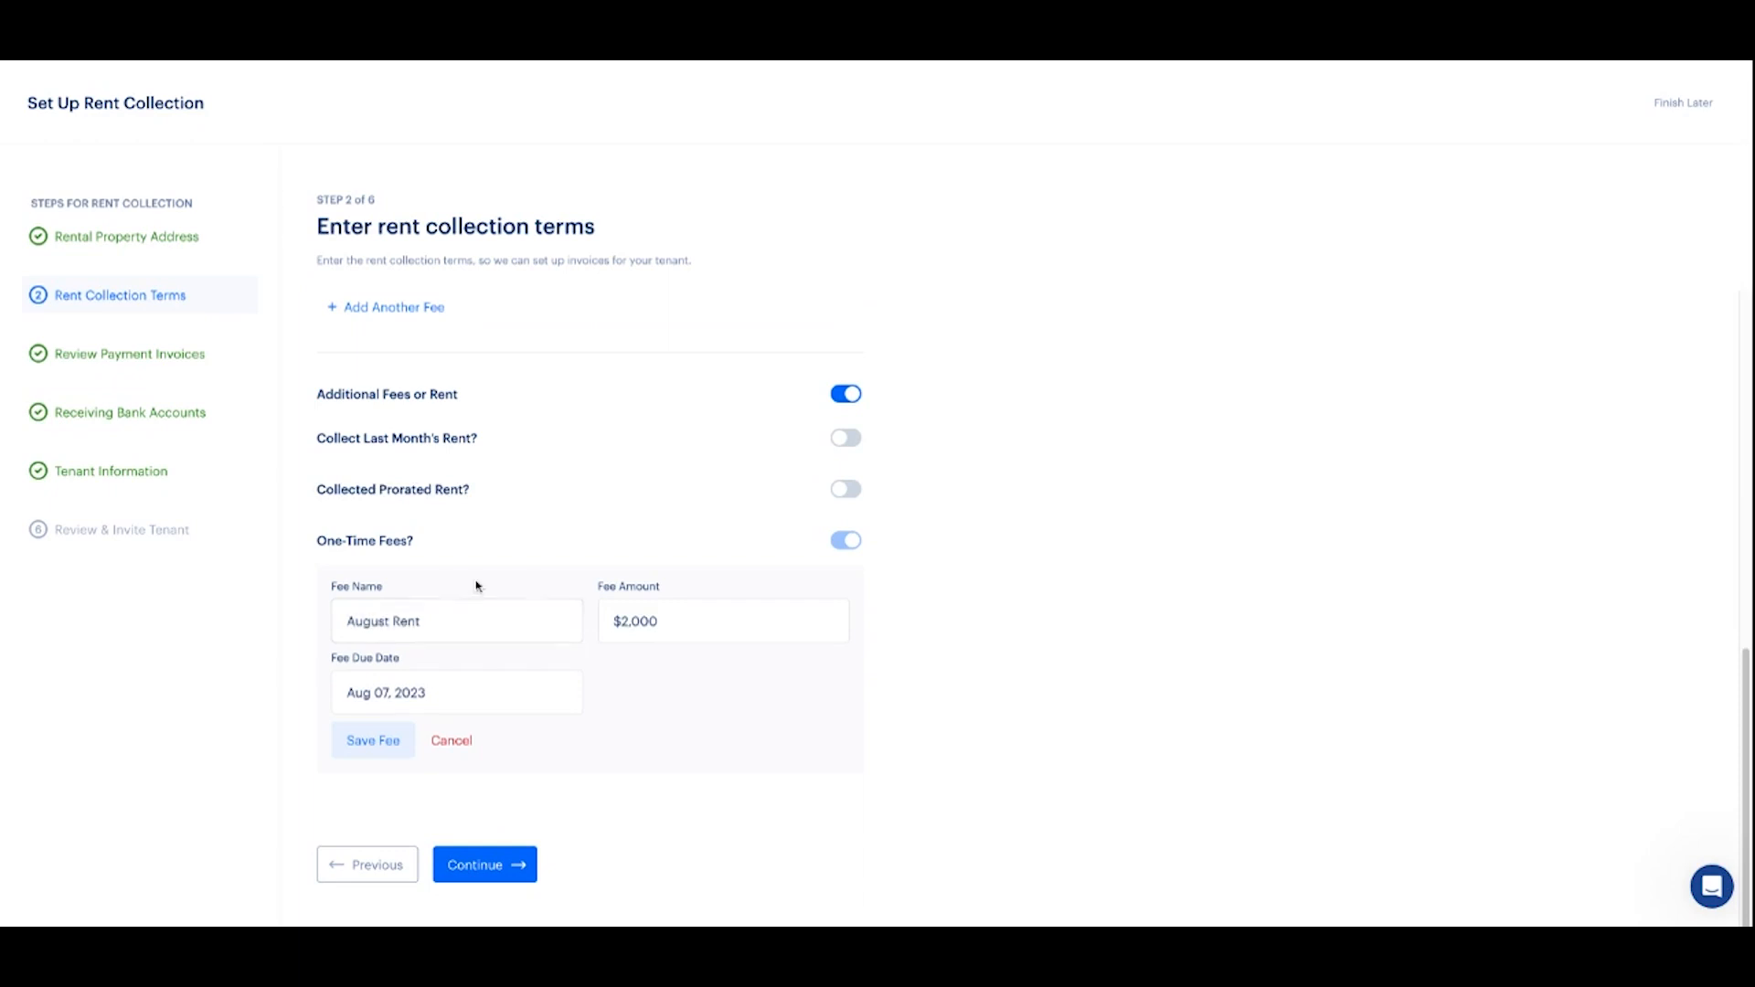
{"action": "left_click", "coordinate": [442, 741]}
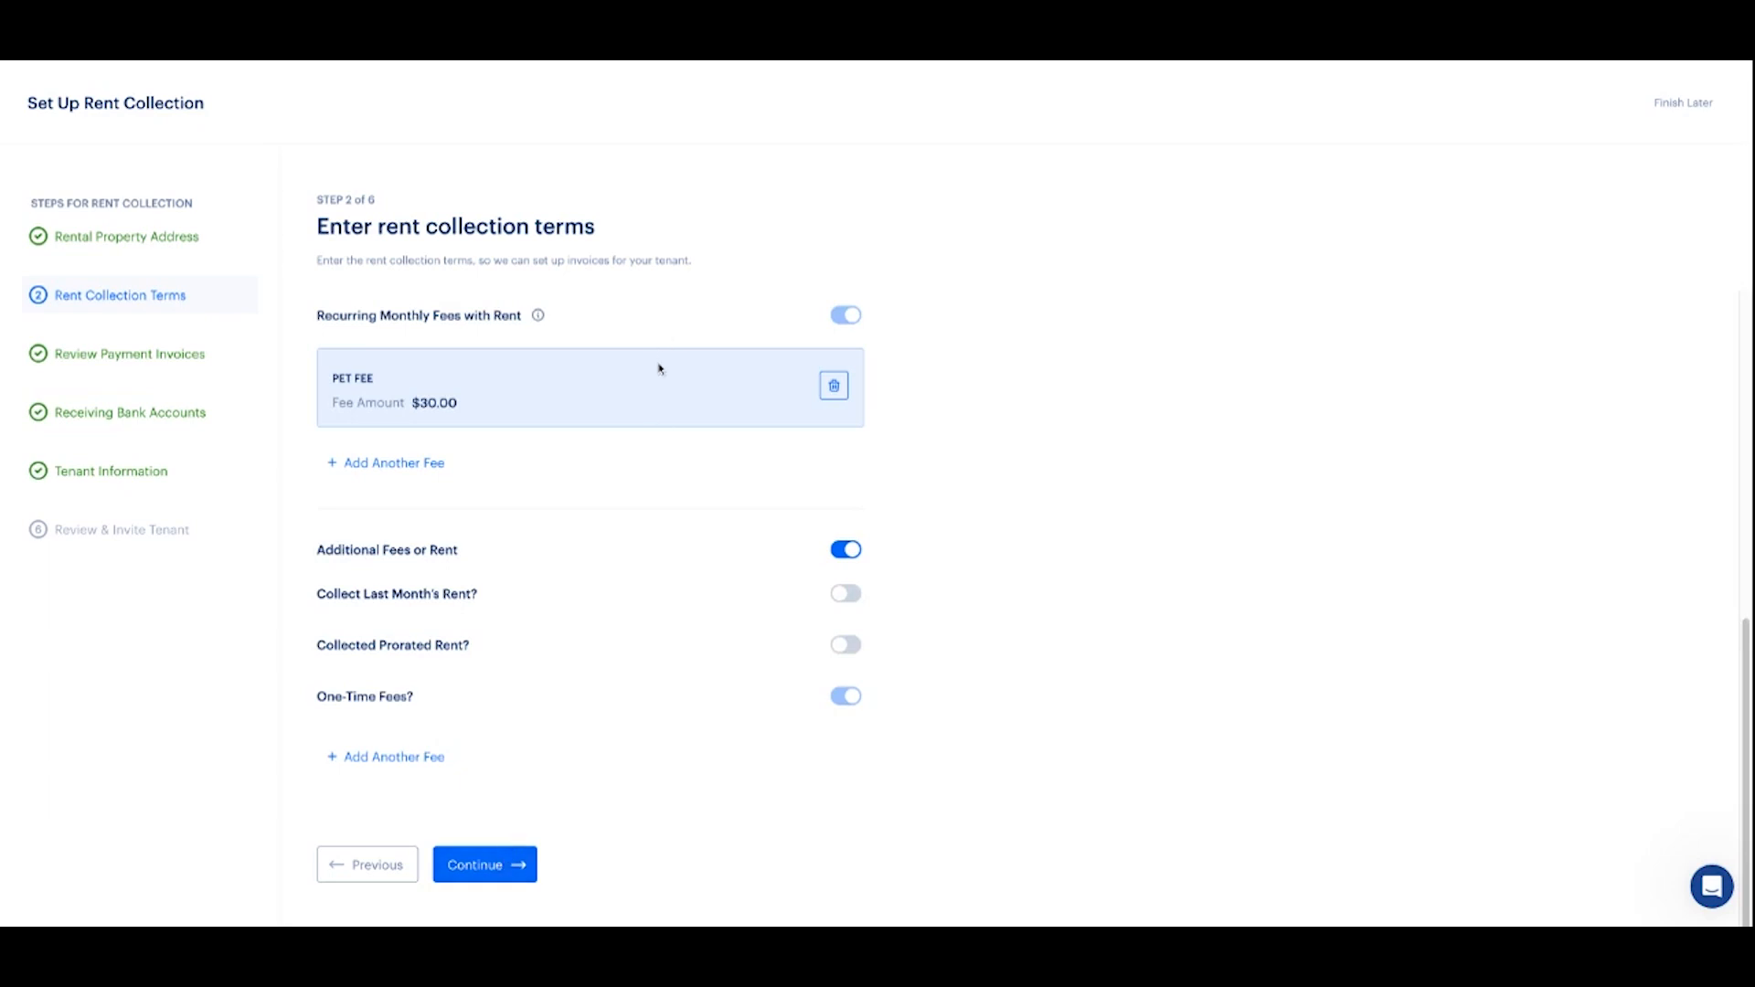
Submit the rent collection terms, check the generated payment invoices, and continue to the receiving bank accounts.
{"action": "scroll", "coordinate": [658, 370], "scroll_direction": "up", "scroll_amount": 4}
{"action": "scroll", "coordinate": [690, 478], "scroll_direction": "down", "scroll_amount": 3}
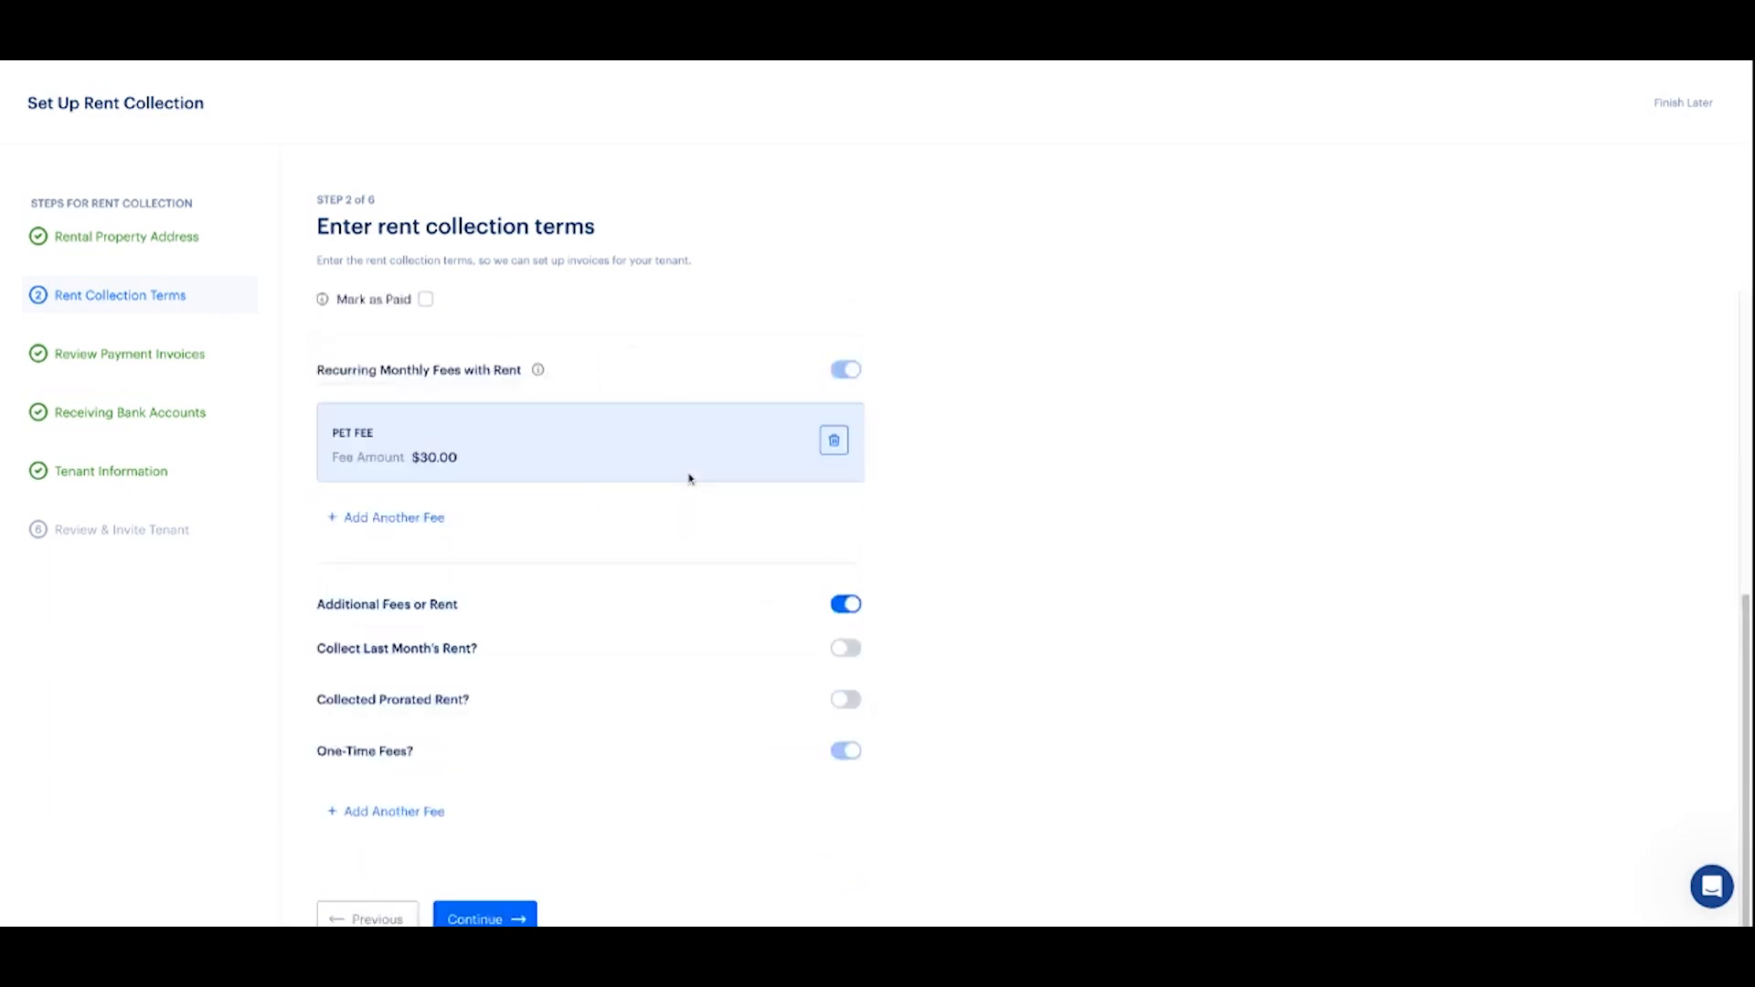
{"action": "scroll", "coordinate": [691, 478], "scroll_direction": "down", "scroll_amount": 1}
{"action": "left_click", "coordinate": [489, 863]}
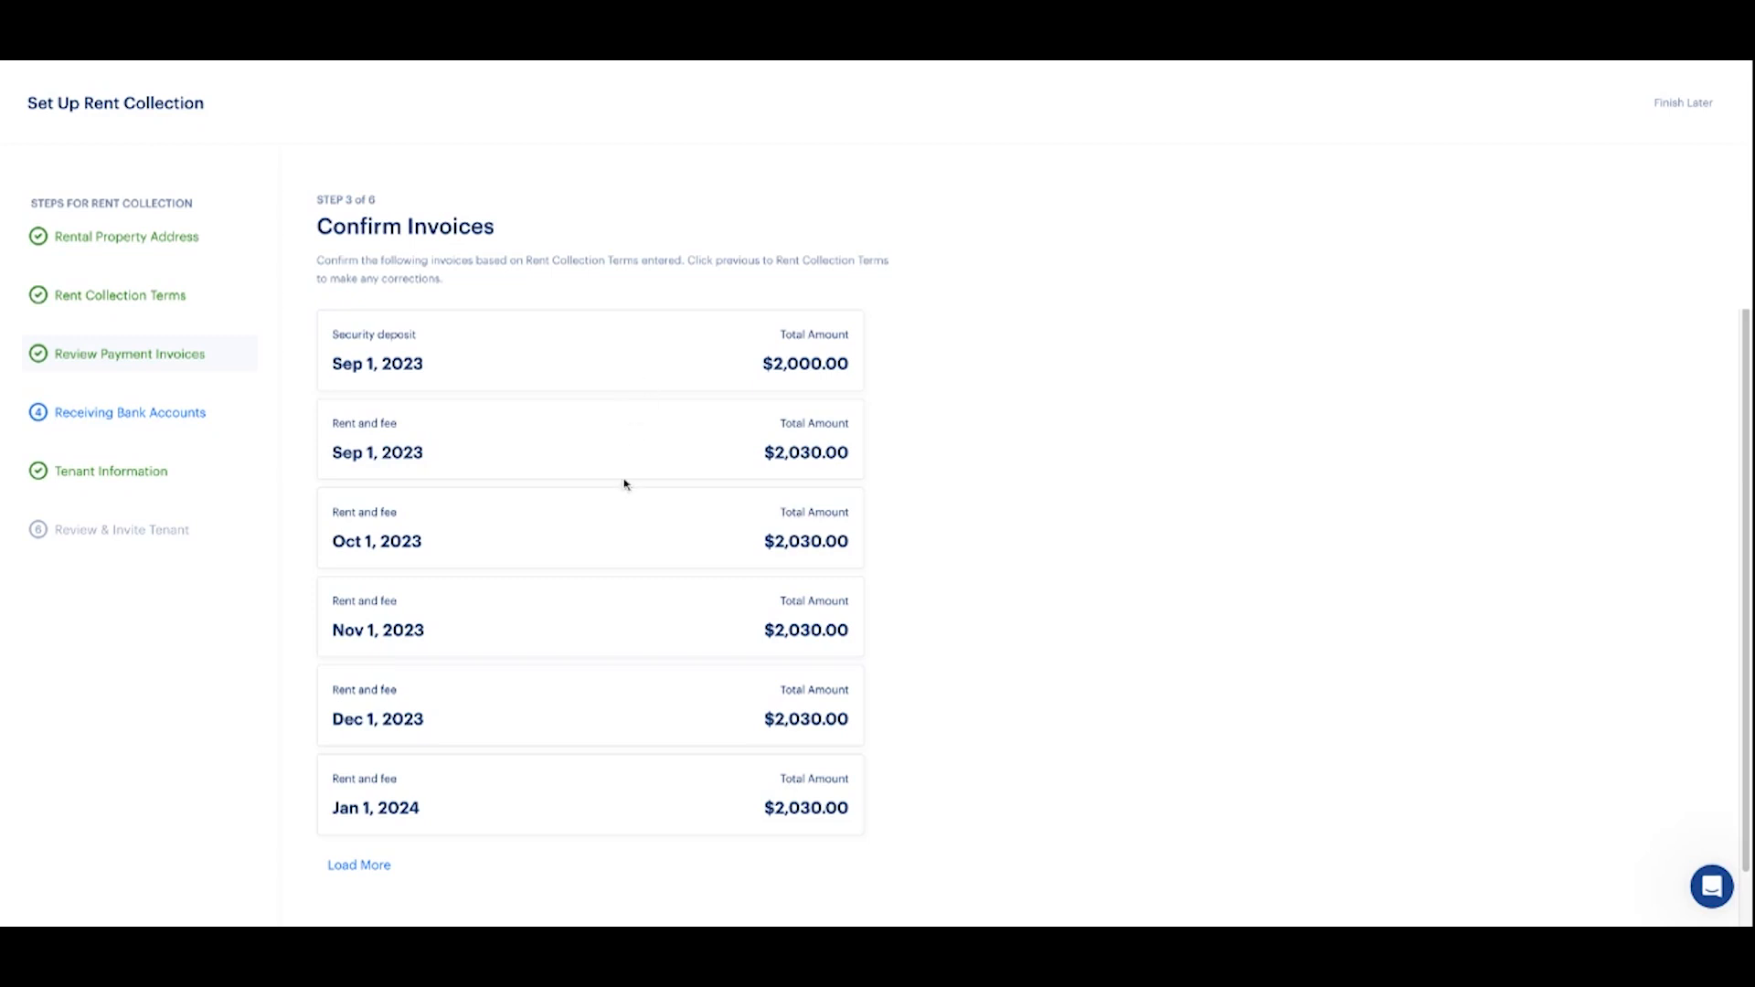
{"action": "scroll", "coordinate": [626, 476], "scroll_direction": "down", "scroll_amount": 1}
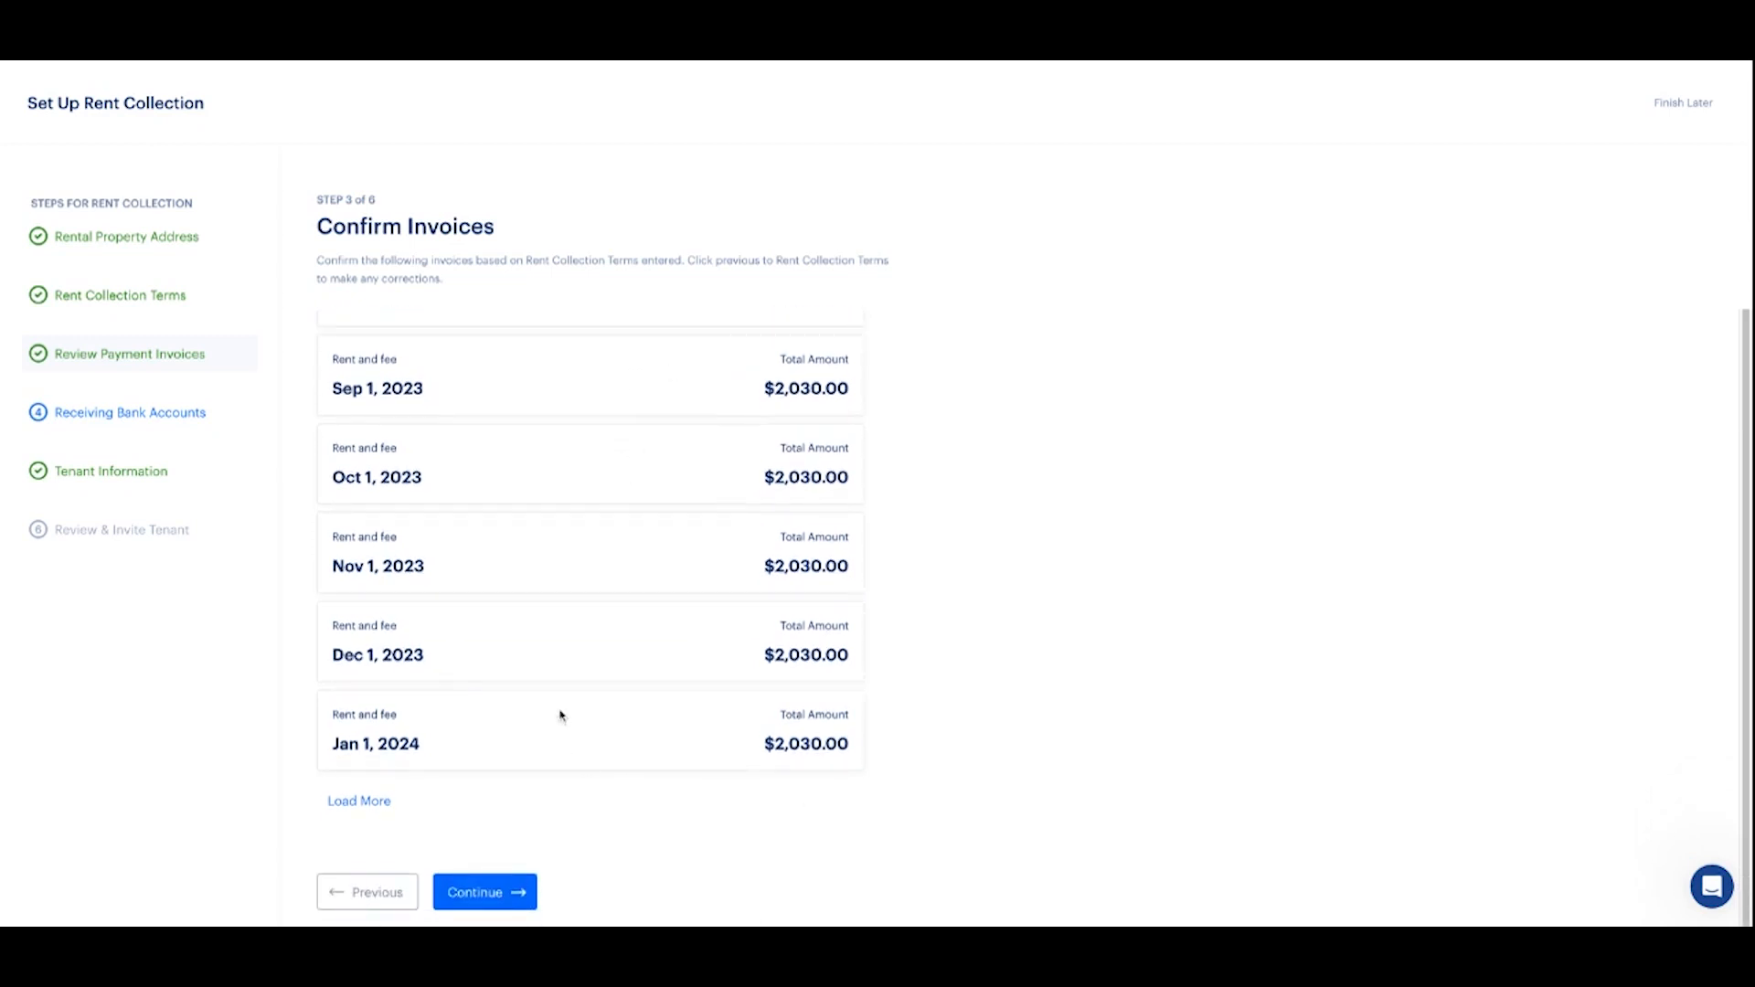
{"action": "left_click", "coordinate": [474, 893]}
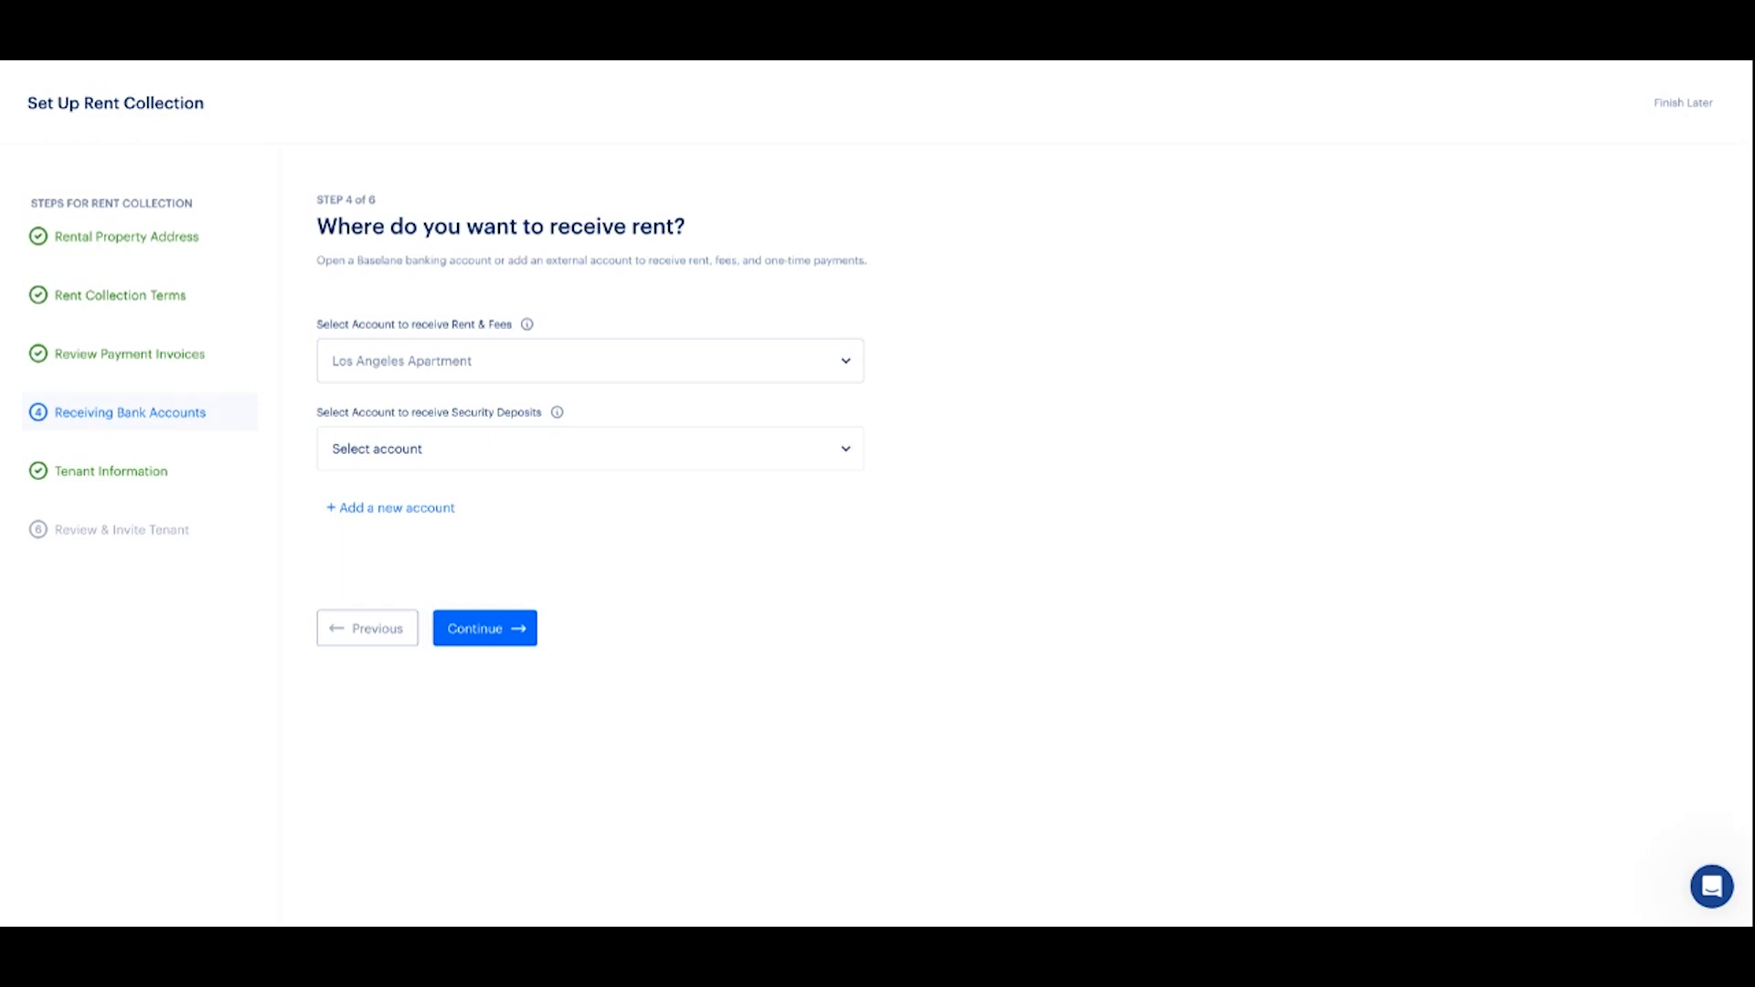
Select Unit C as the account to receive rent and fees, and continue to the tenant details.
{"action": "left_click", "coordinate": [410, 519]}
{"action": "left_click", "coordinate": [468, 439]}
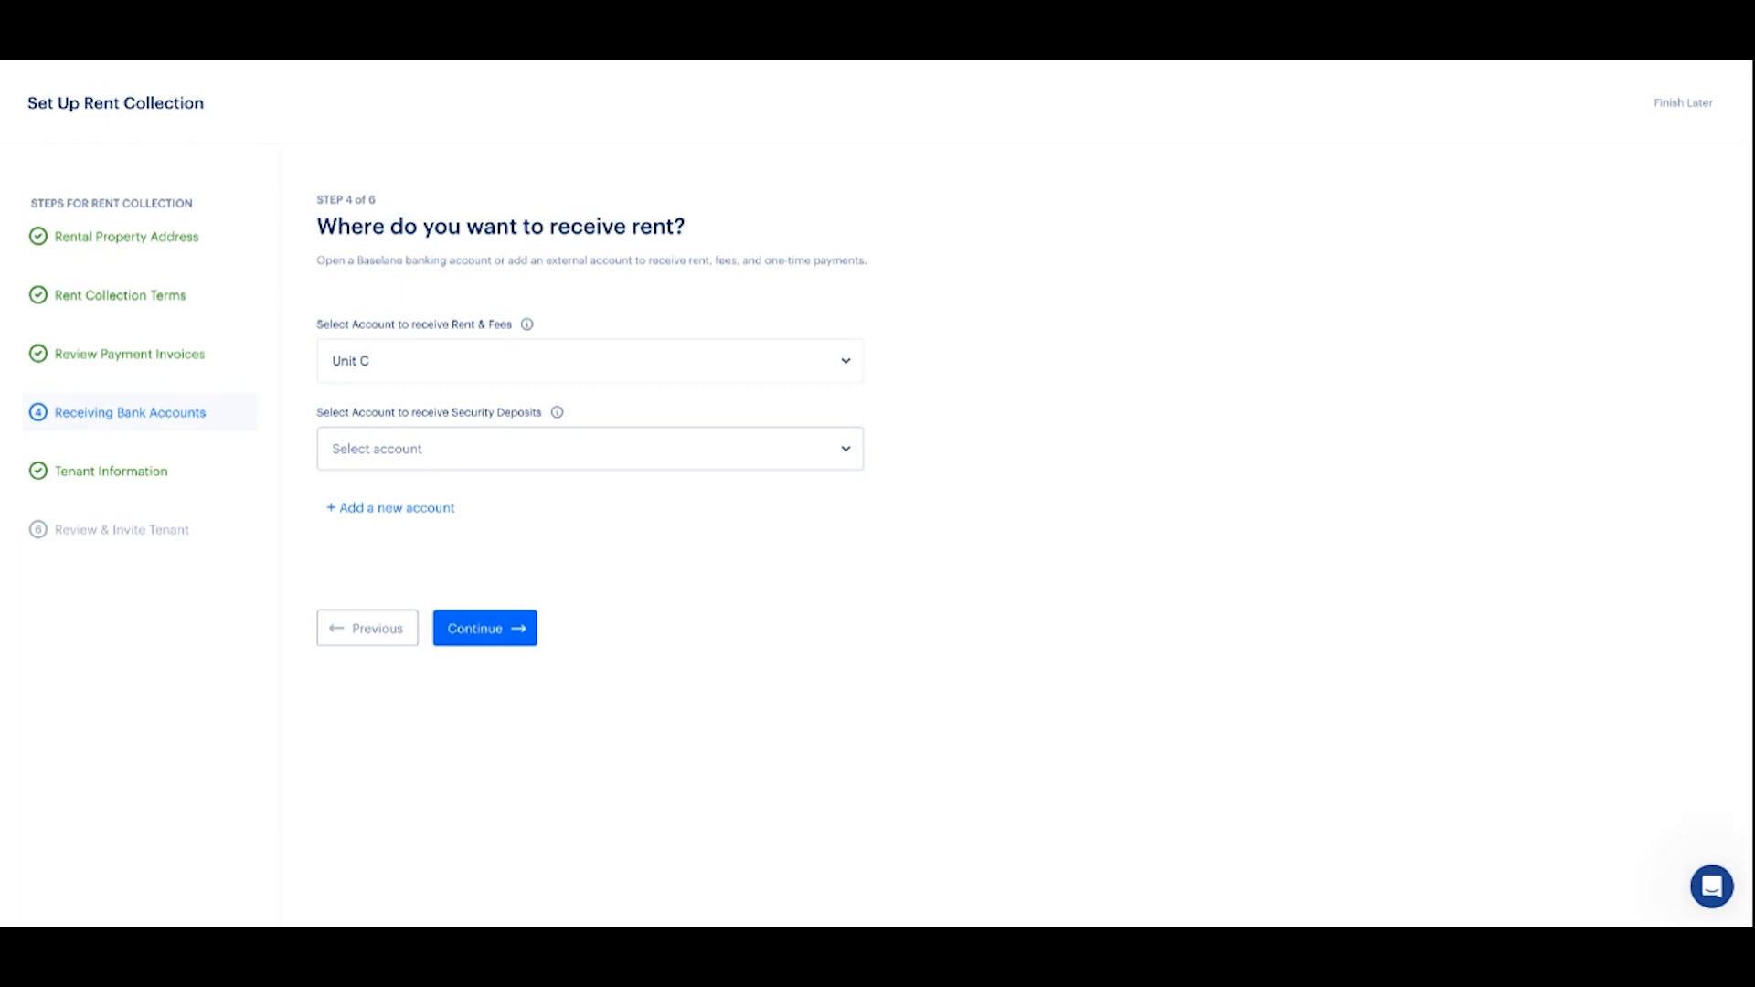
{"action": "left_click", "coordinate": [485, 643]}
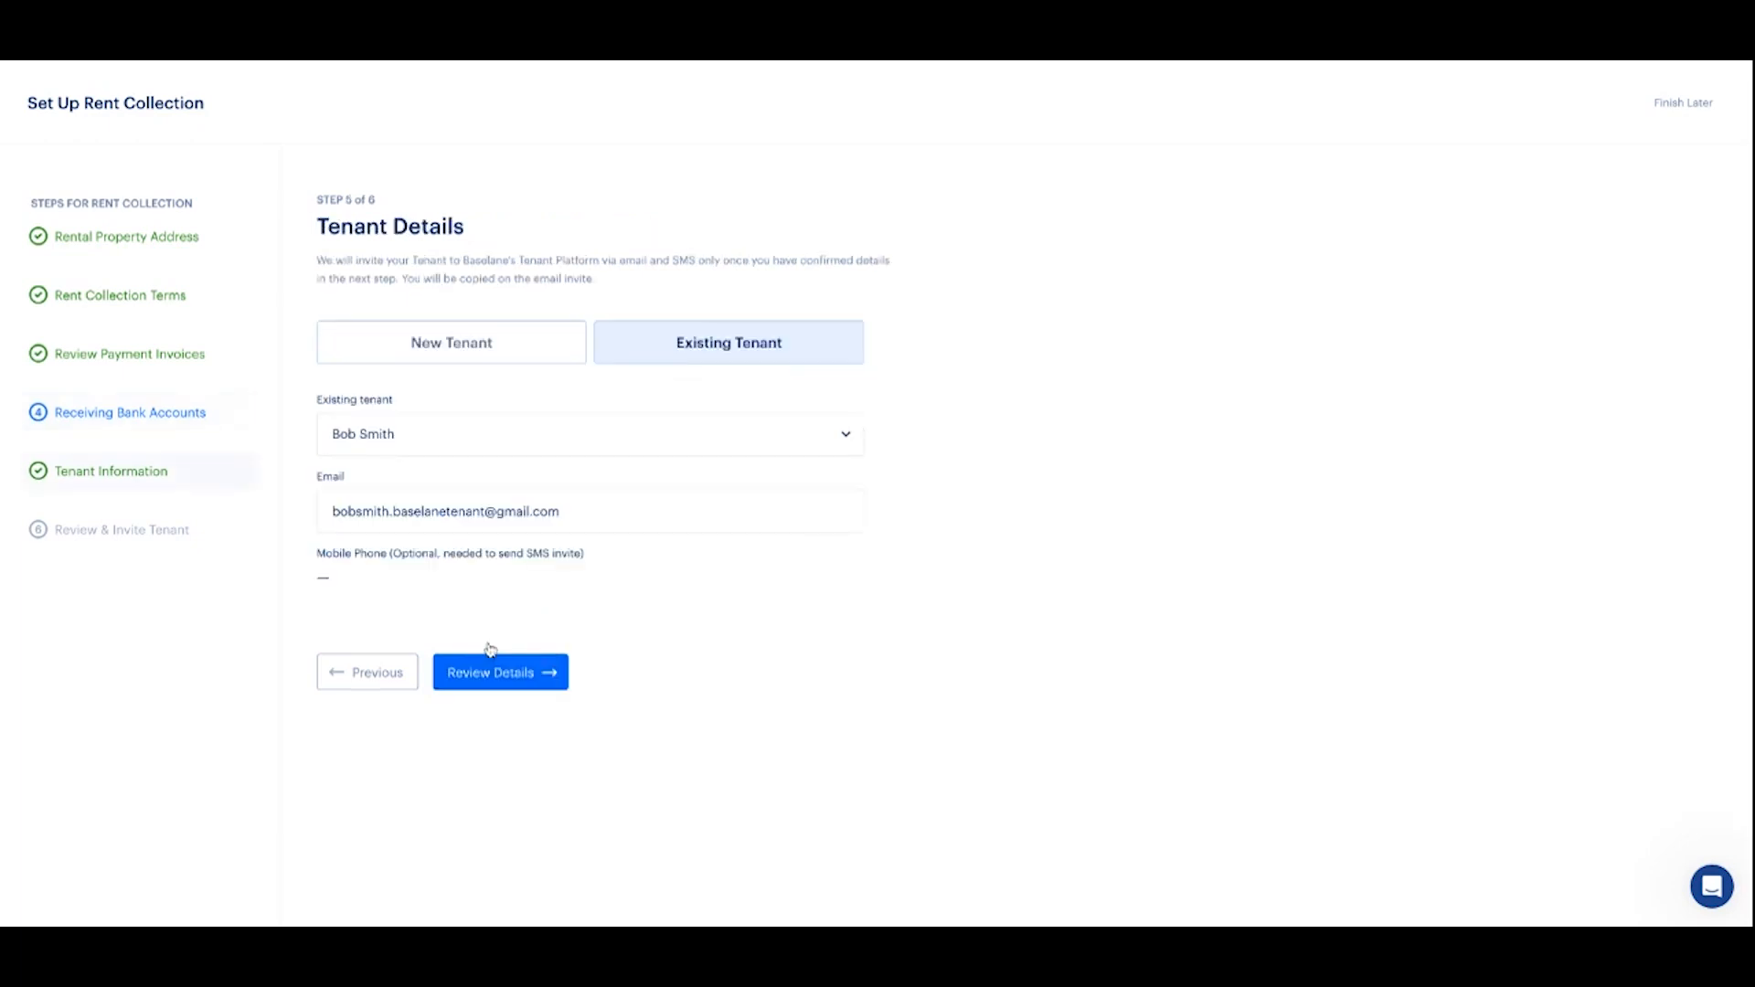
Compare the new and existing tenant options, select the existing tenant for the lease, and continue to the final review.
{"action": "left_click", "coordinate": [475, 359]}
{"action": "left_click", "coordinate": [451, 426]}
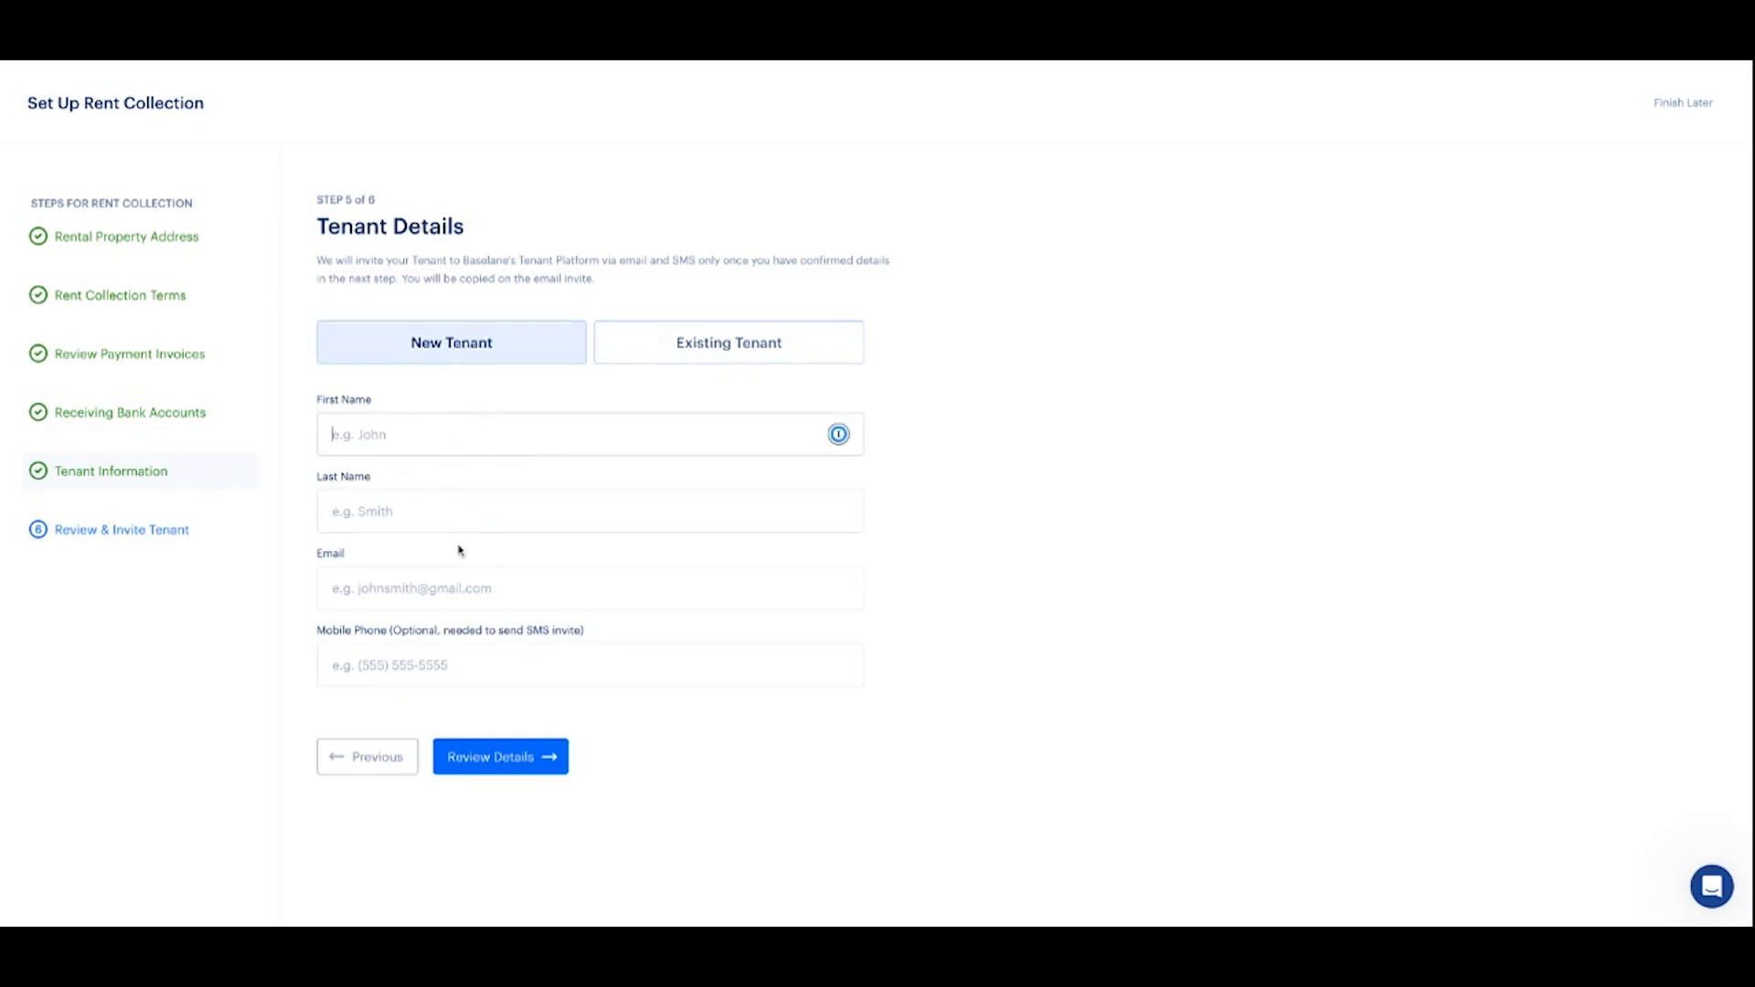
{"action": "left_click", "coordinate": [682, 343]}
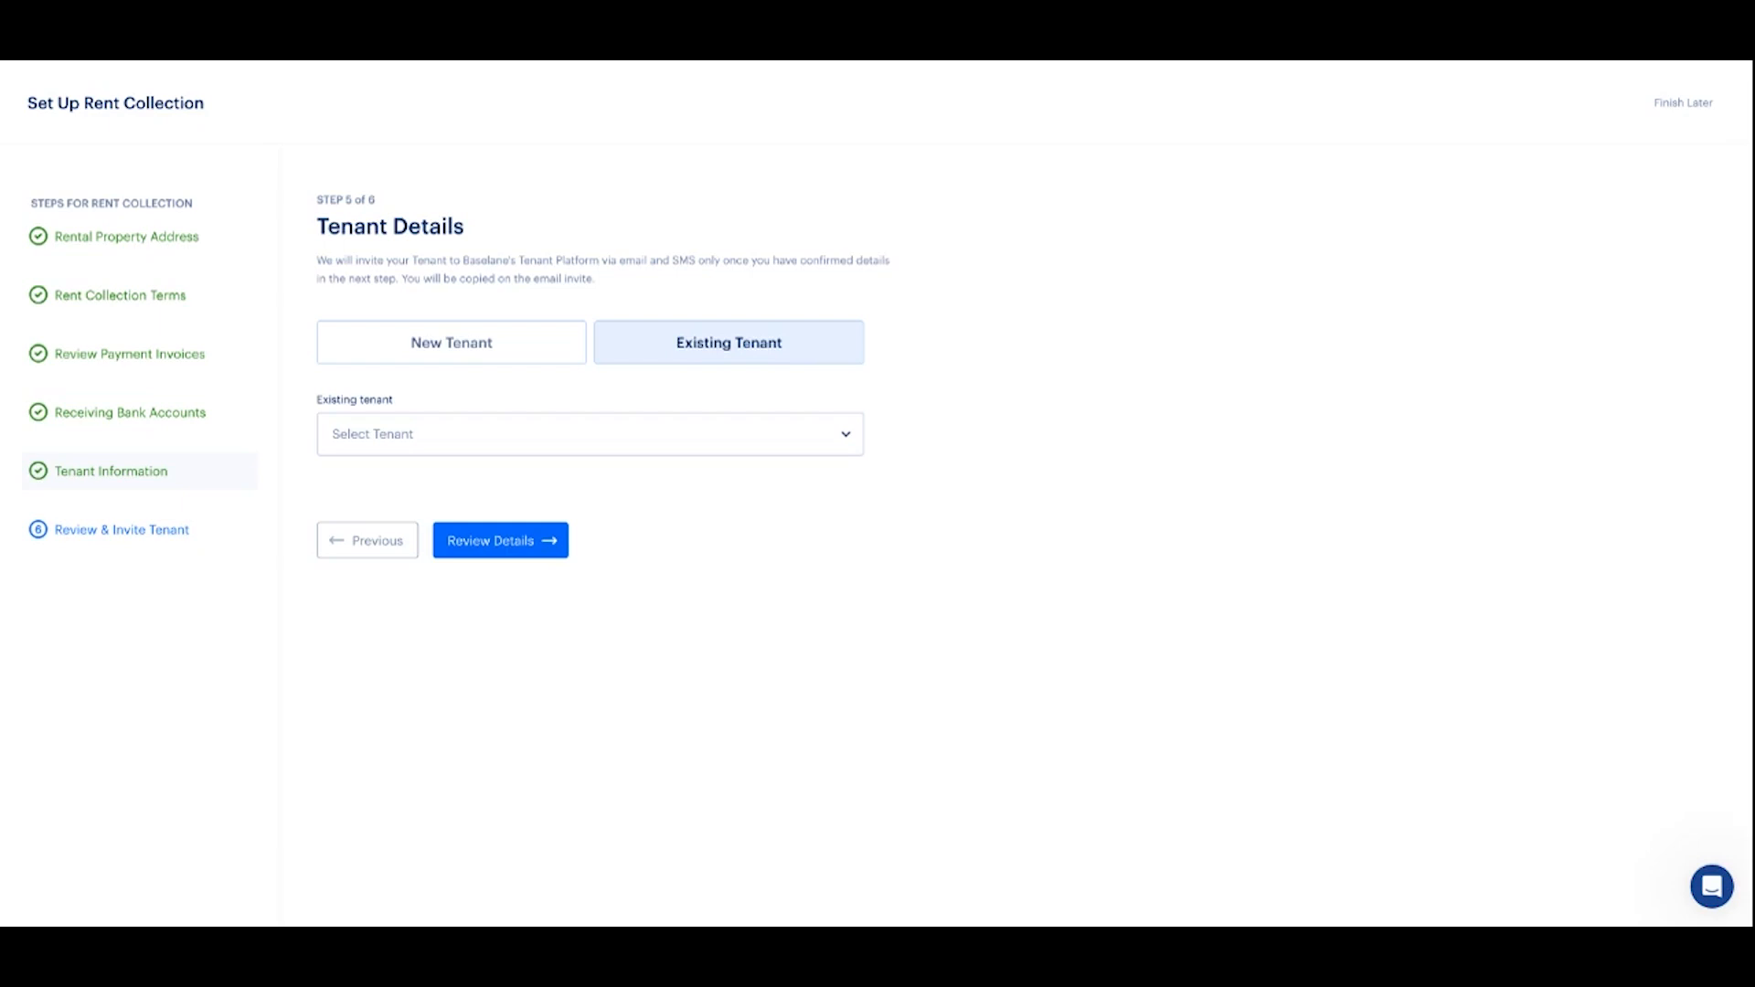
{"action": "left_click", "coordinate": [485, 352]}
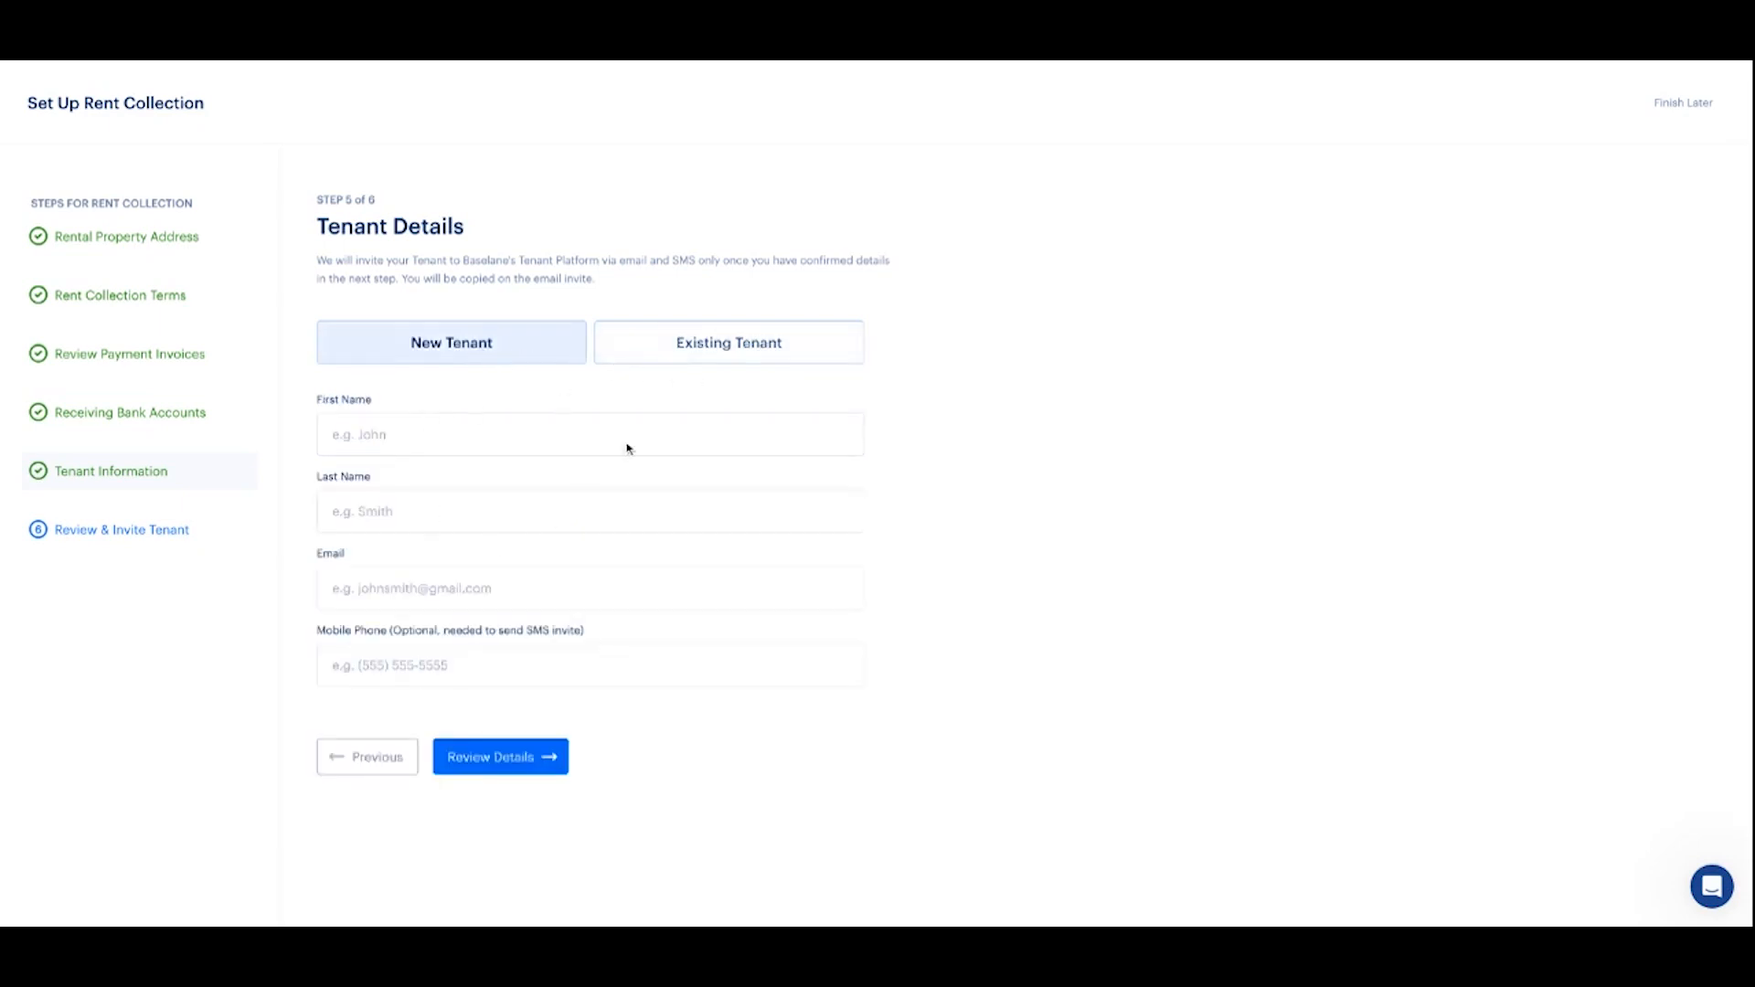
{"action": "left_click", "coordinate": [750, 356]}
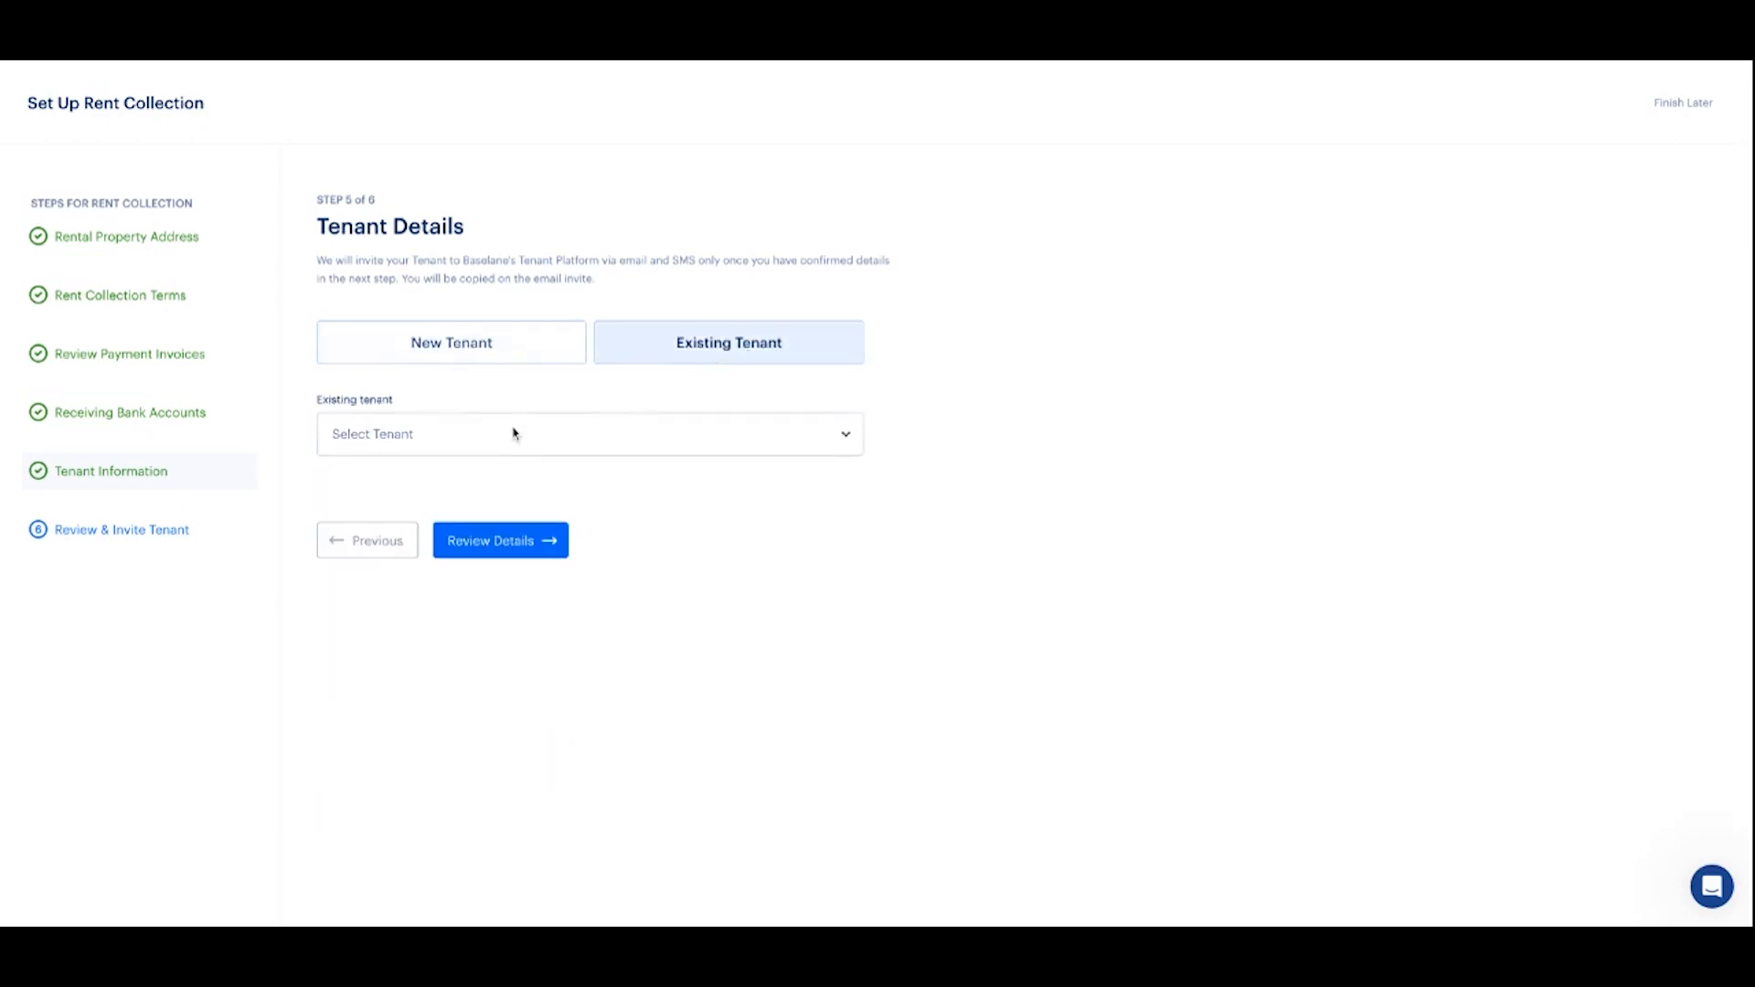
{"action": "left_click", "coordinate": [475, 461]}
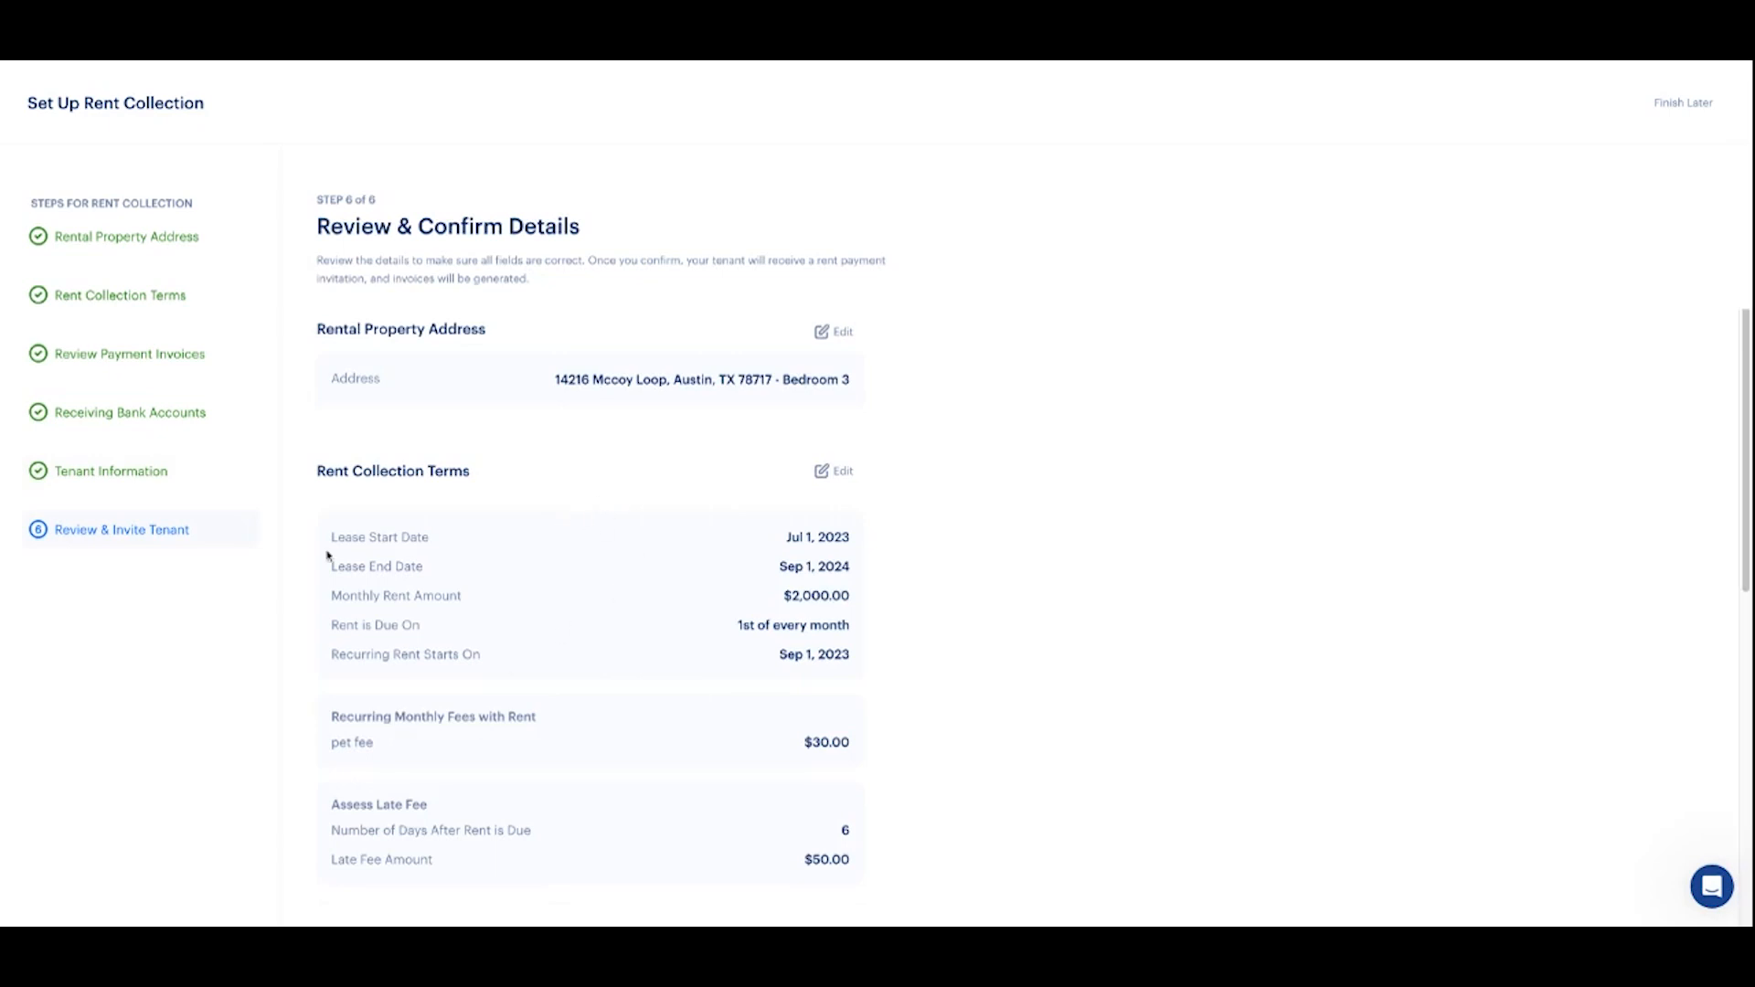
Check the lease dates, rent, fees and deposit in the final review, and confirm the setup to invite the tenant.
{"action": "left_click_drag", "start_coordinate": [330, 547], "coordinate": [551, 557]}
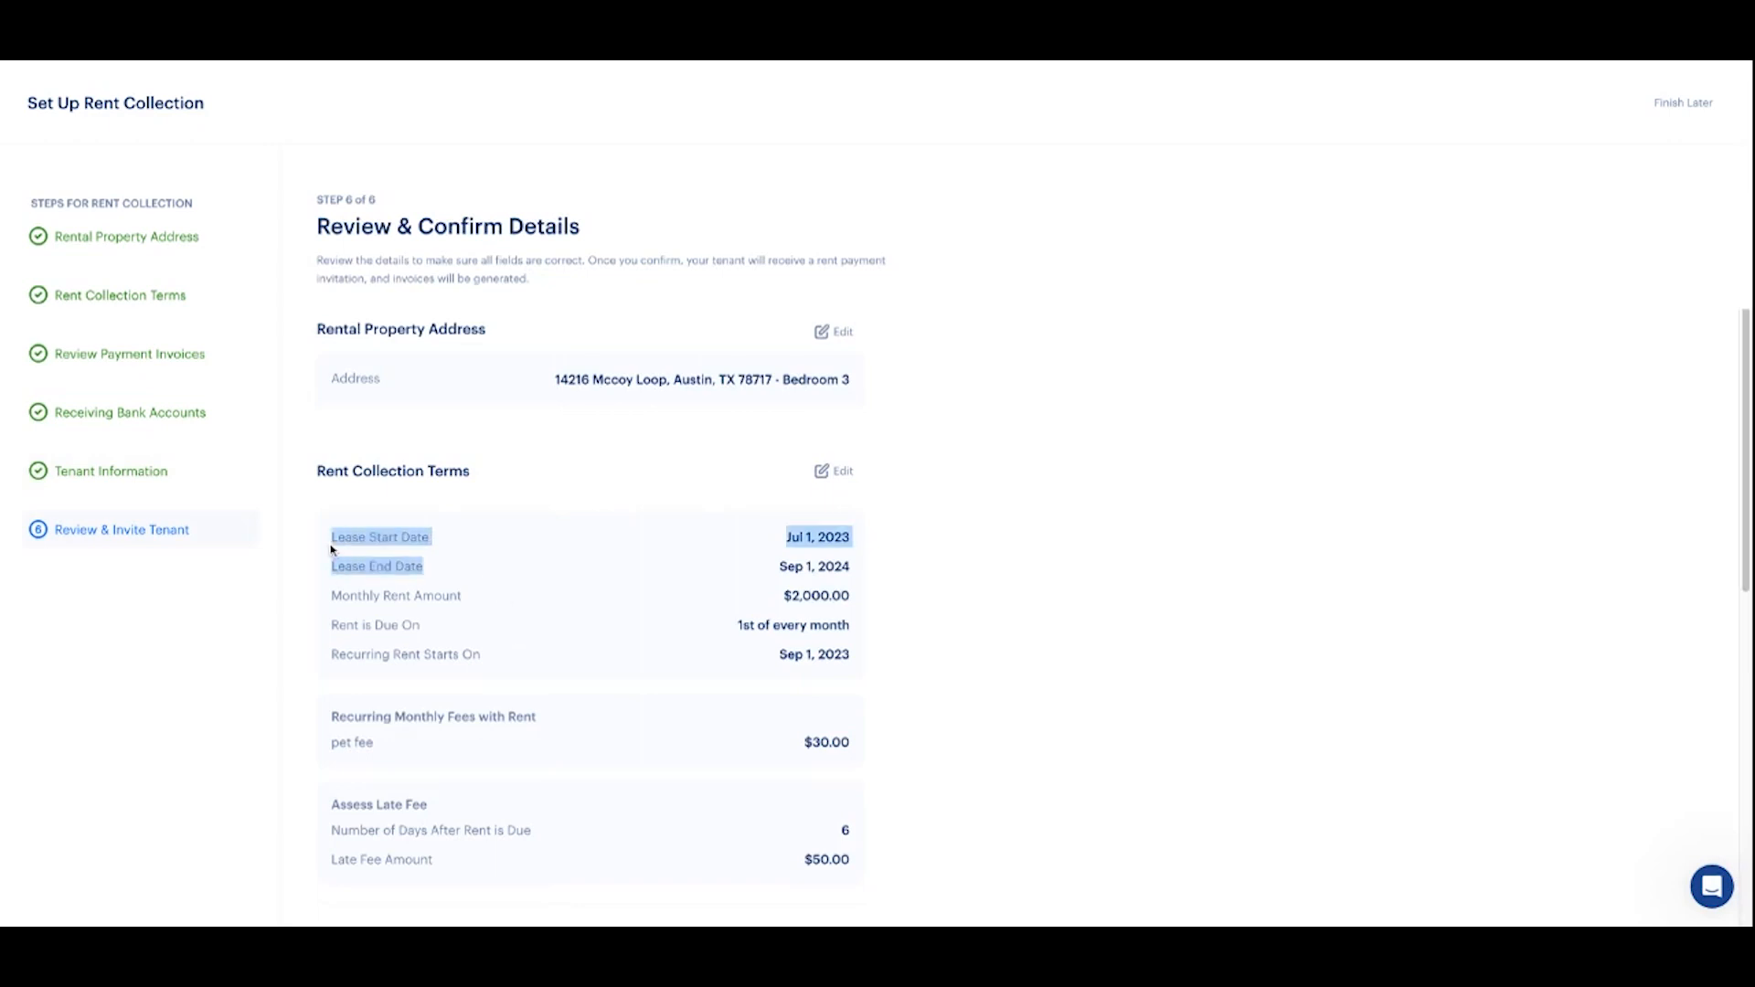
{"action": "left_click", "coordinate": [601, 567]}
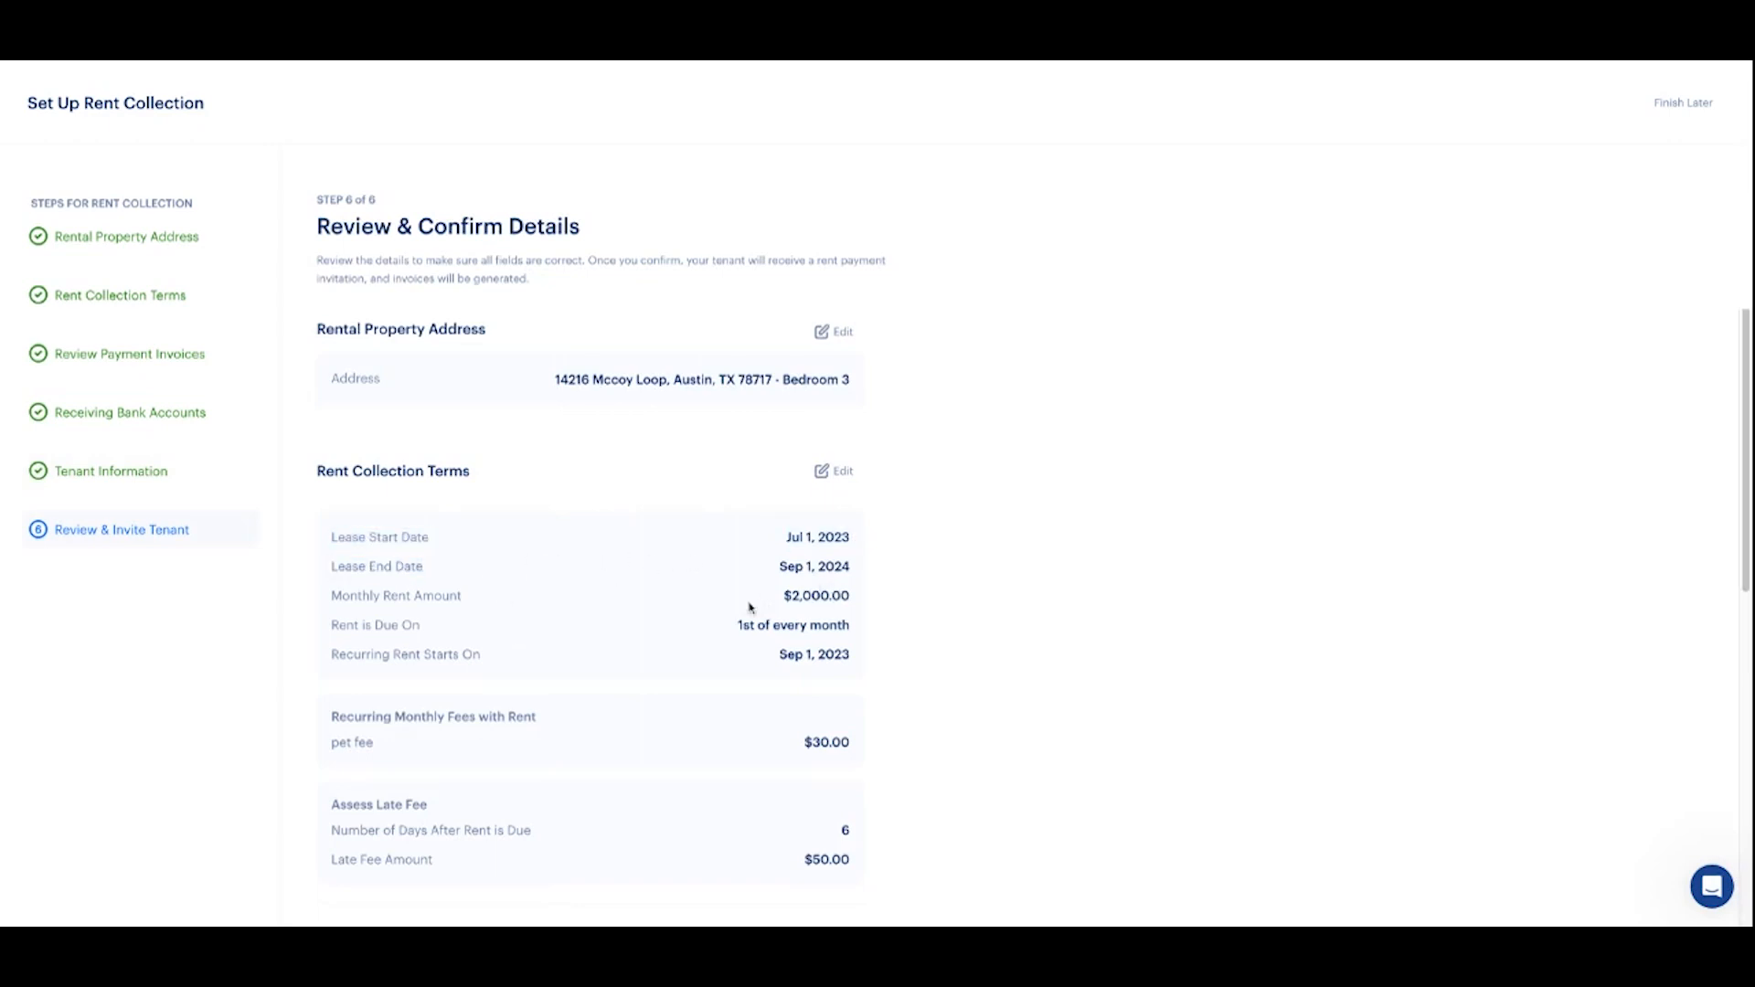
{"action": "scroll", "coordinate": [631, 633], "scroll_direction": "down", "scroll_amount": 1}
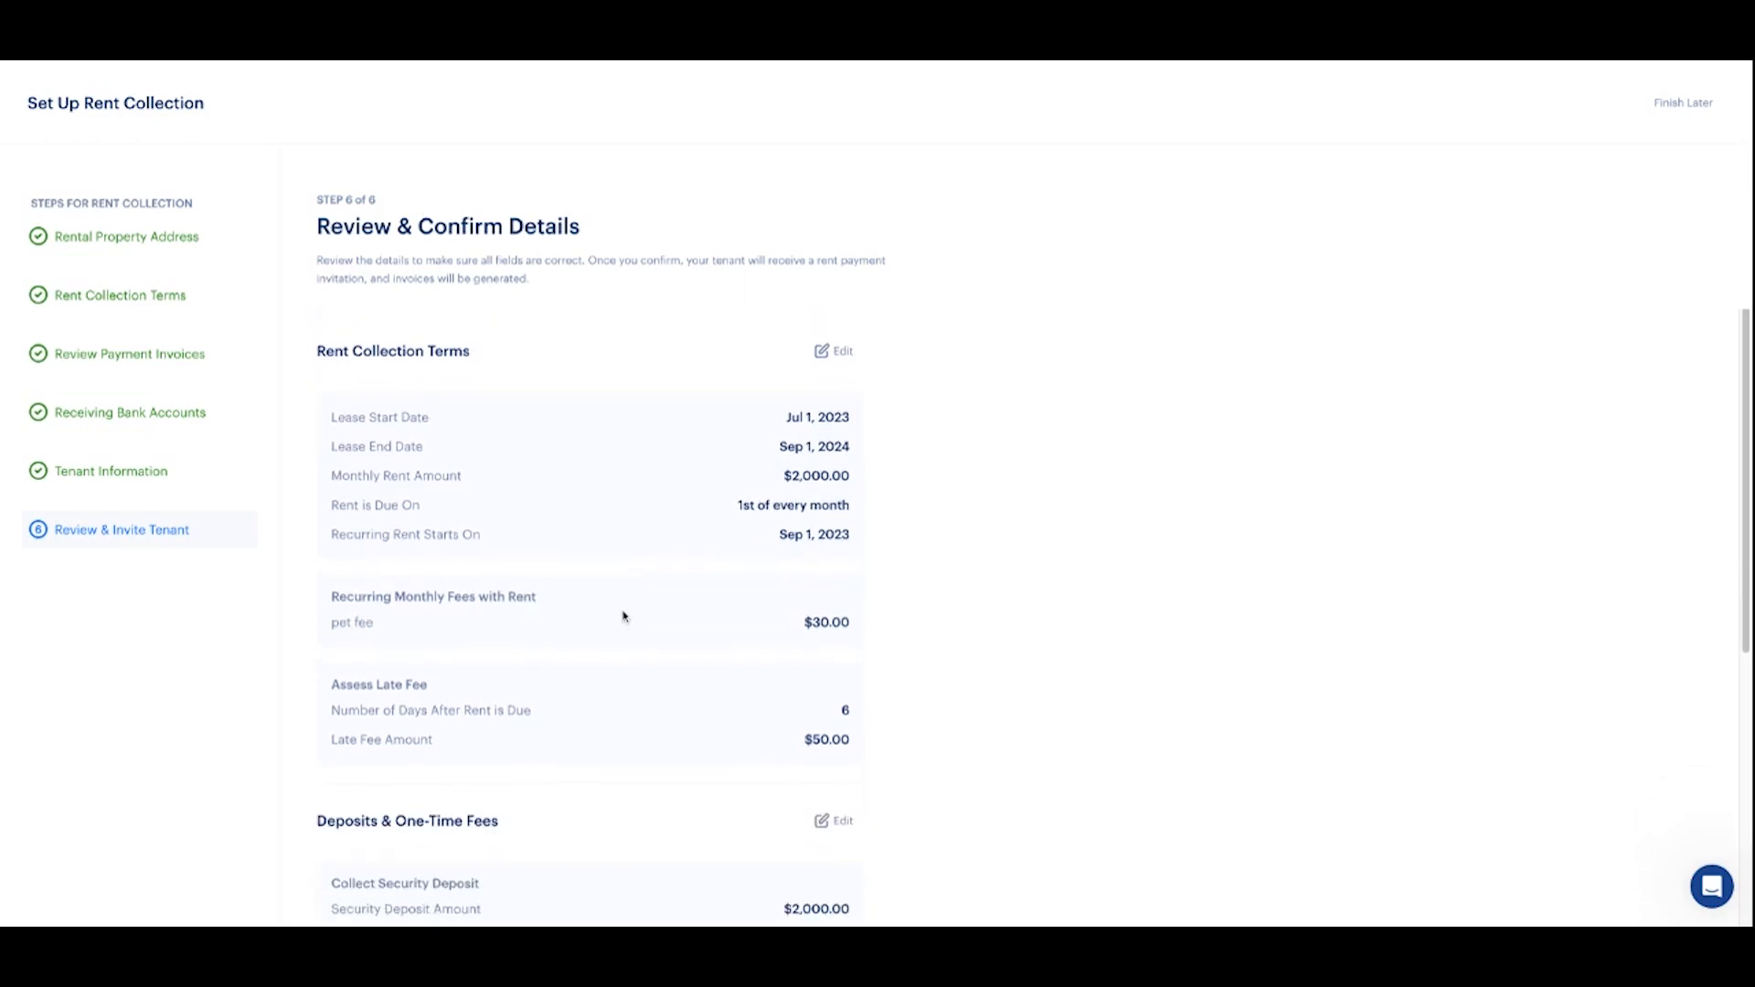
{"action": "scroll", "coordinate": [613, 605], "scroll_direction": "down", "scroll_amount": 1}
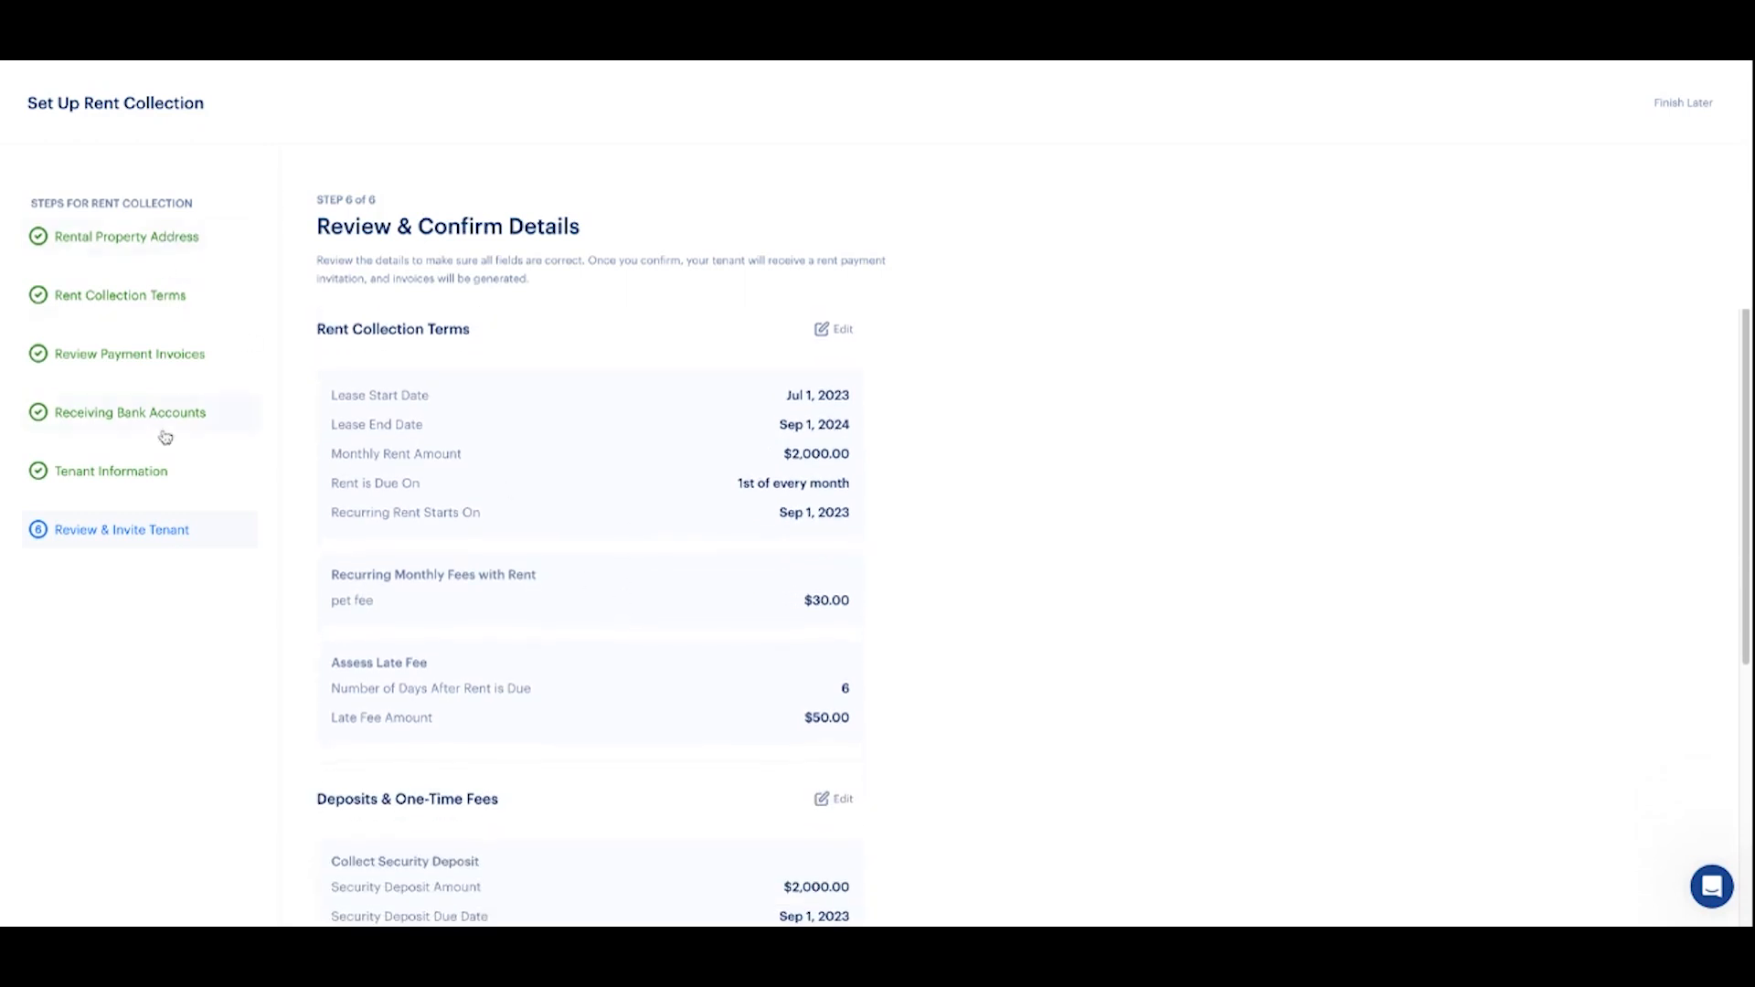
{"action": "scroll", "coordinate": [568, 655], "scroll_direction": "down", "scroll_amount": 4}
{"action": "scroll", "coordinate": [570, 656], "scroll_direction": "down", "scroll_amount": 1}
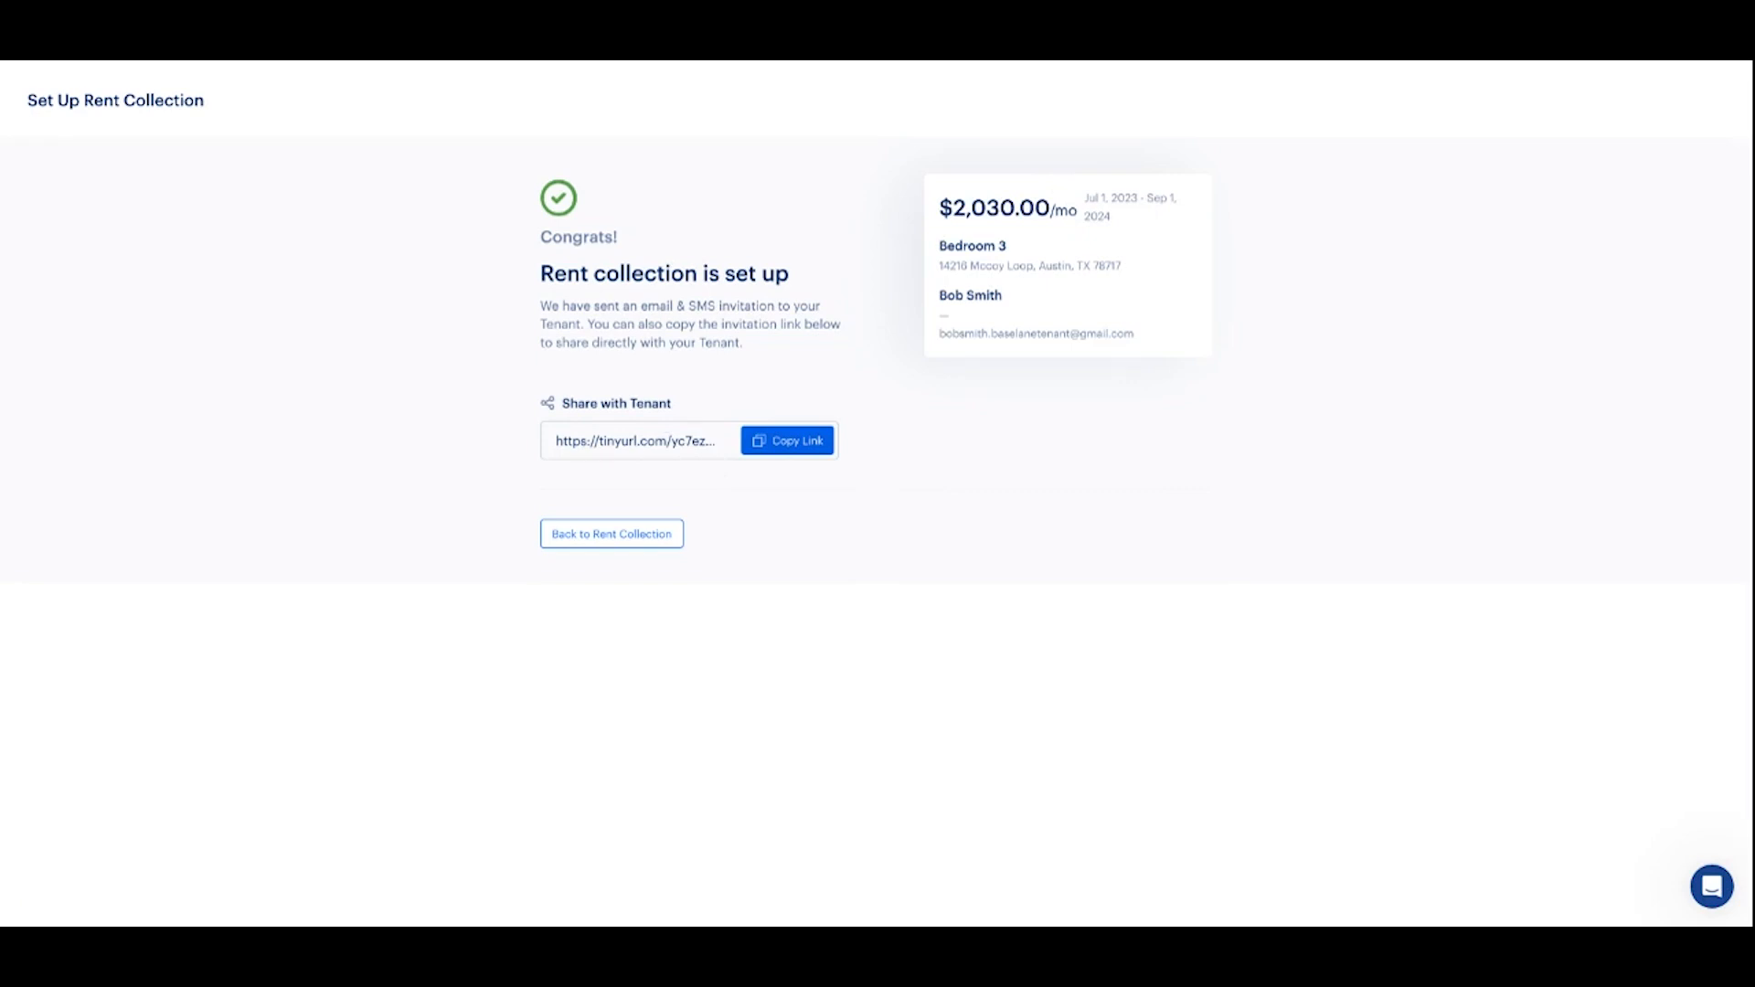
Return to the rent collection overview, open AMLI at Mueller Unit B, and look through all of its invoices.
{"action": "left_click", "coordinate": [580, 535]}
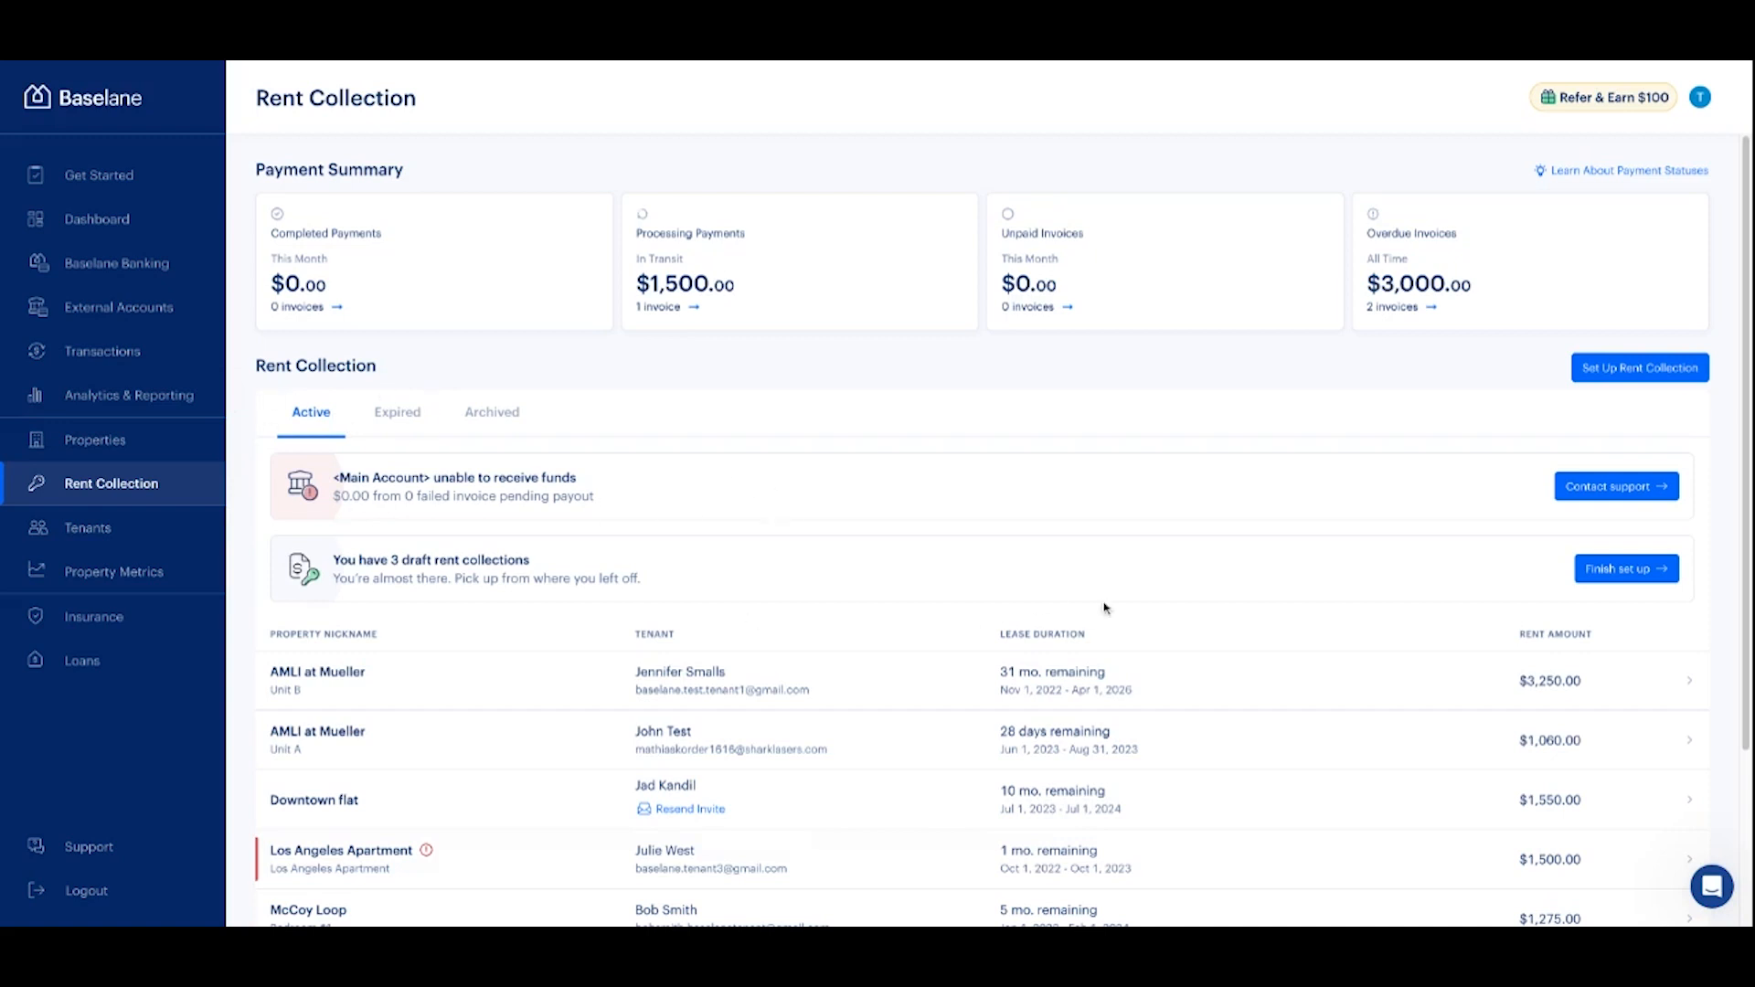
{"action": "scroll", "coordinate": [1097, 599], "scroll_direction": "down", "scroll_amount": 2}
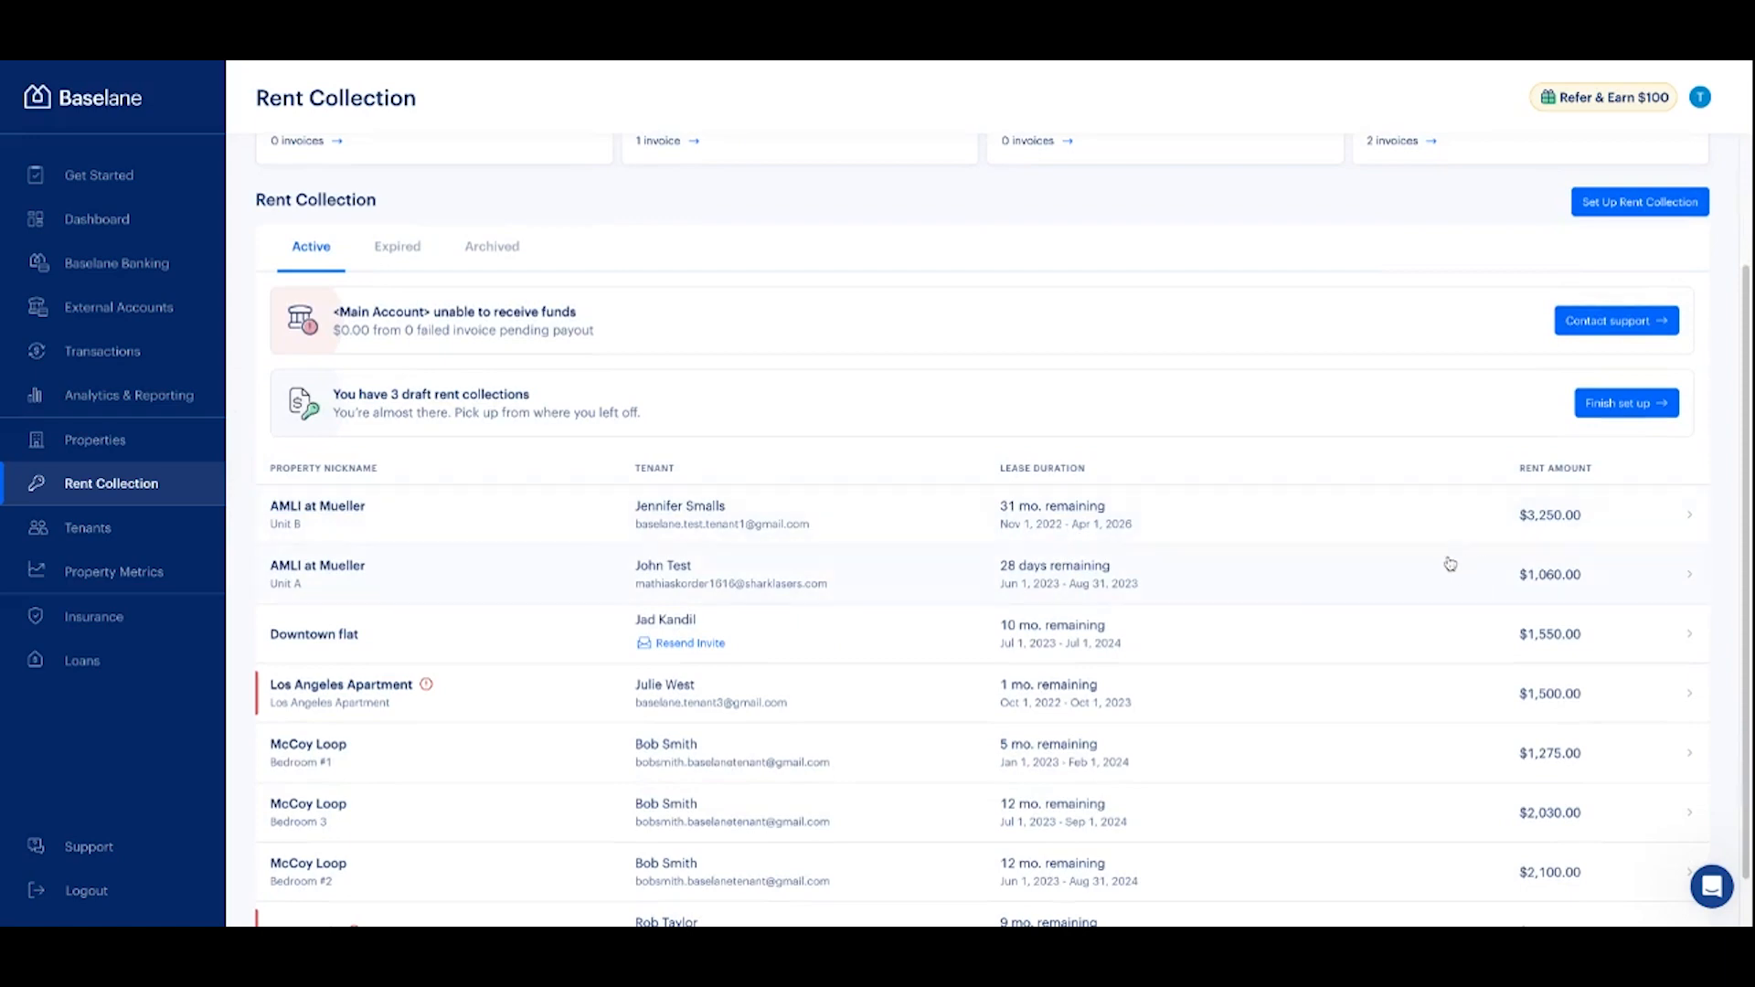
{"action": "left_click", "coordinate": [1197, 504]}
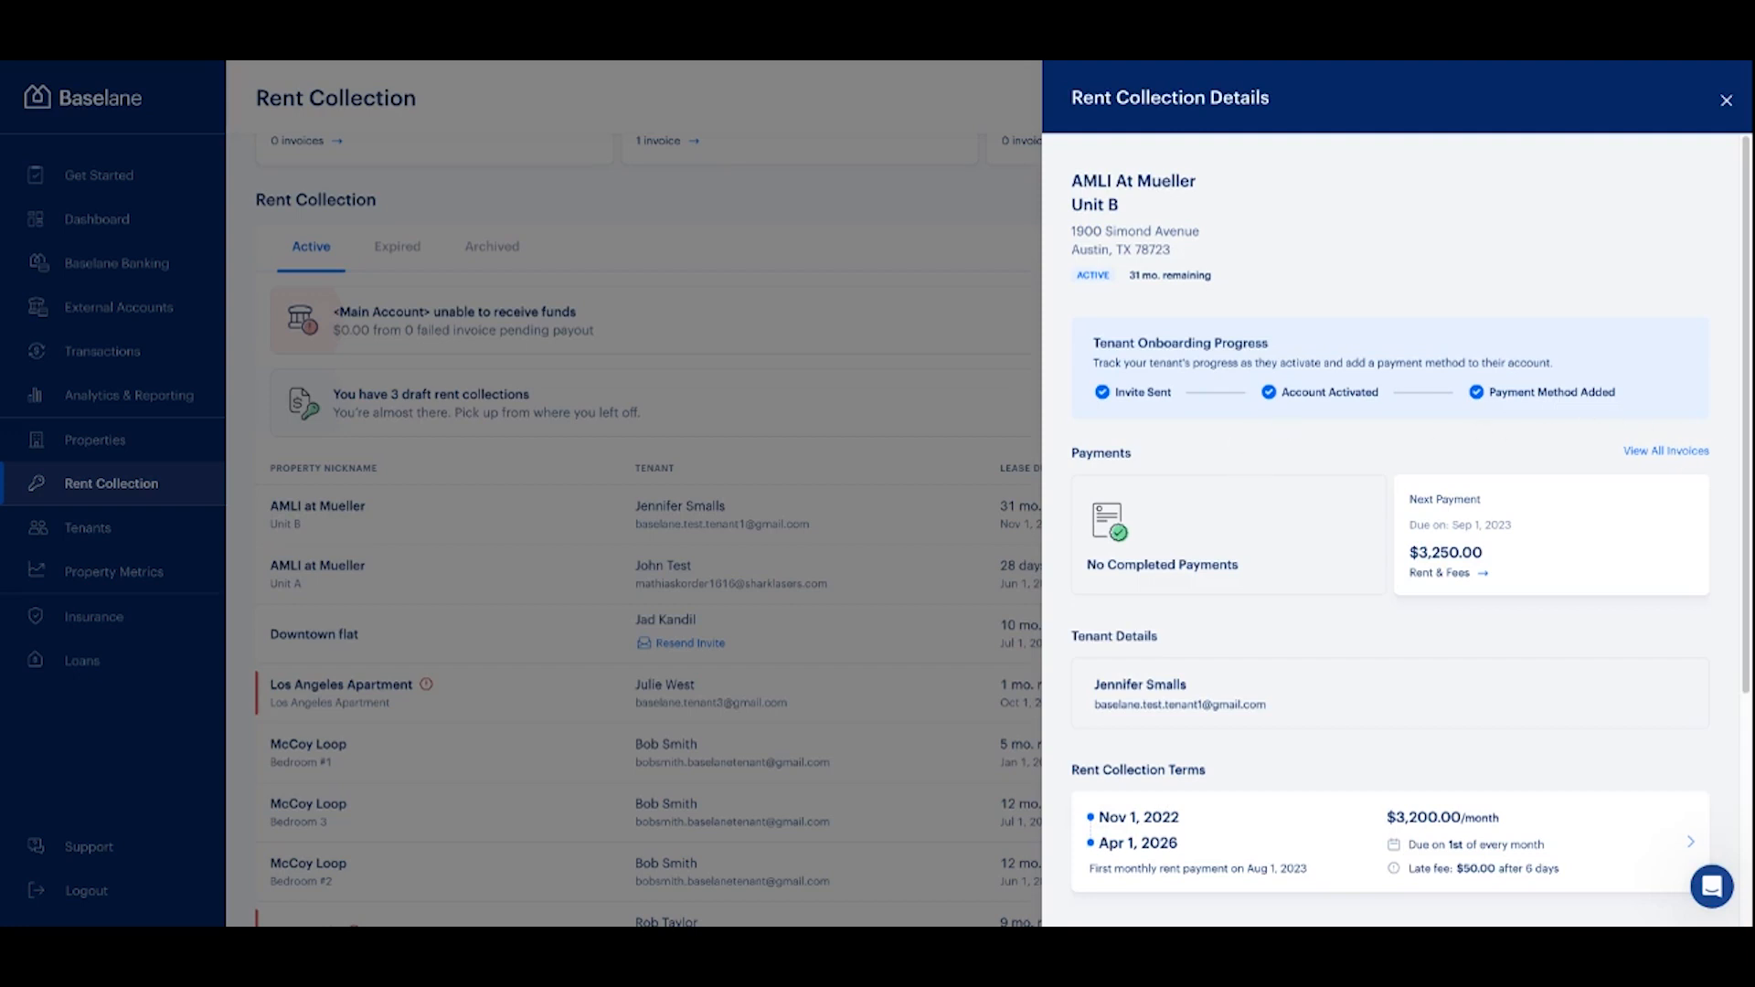
{"action": "left_click", "coordinate": [1666, 451]}
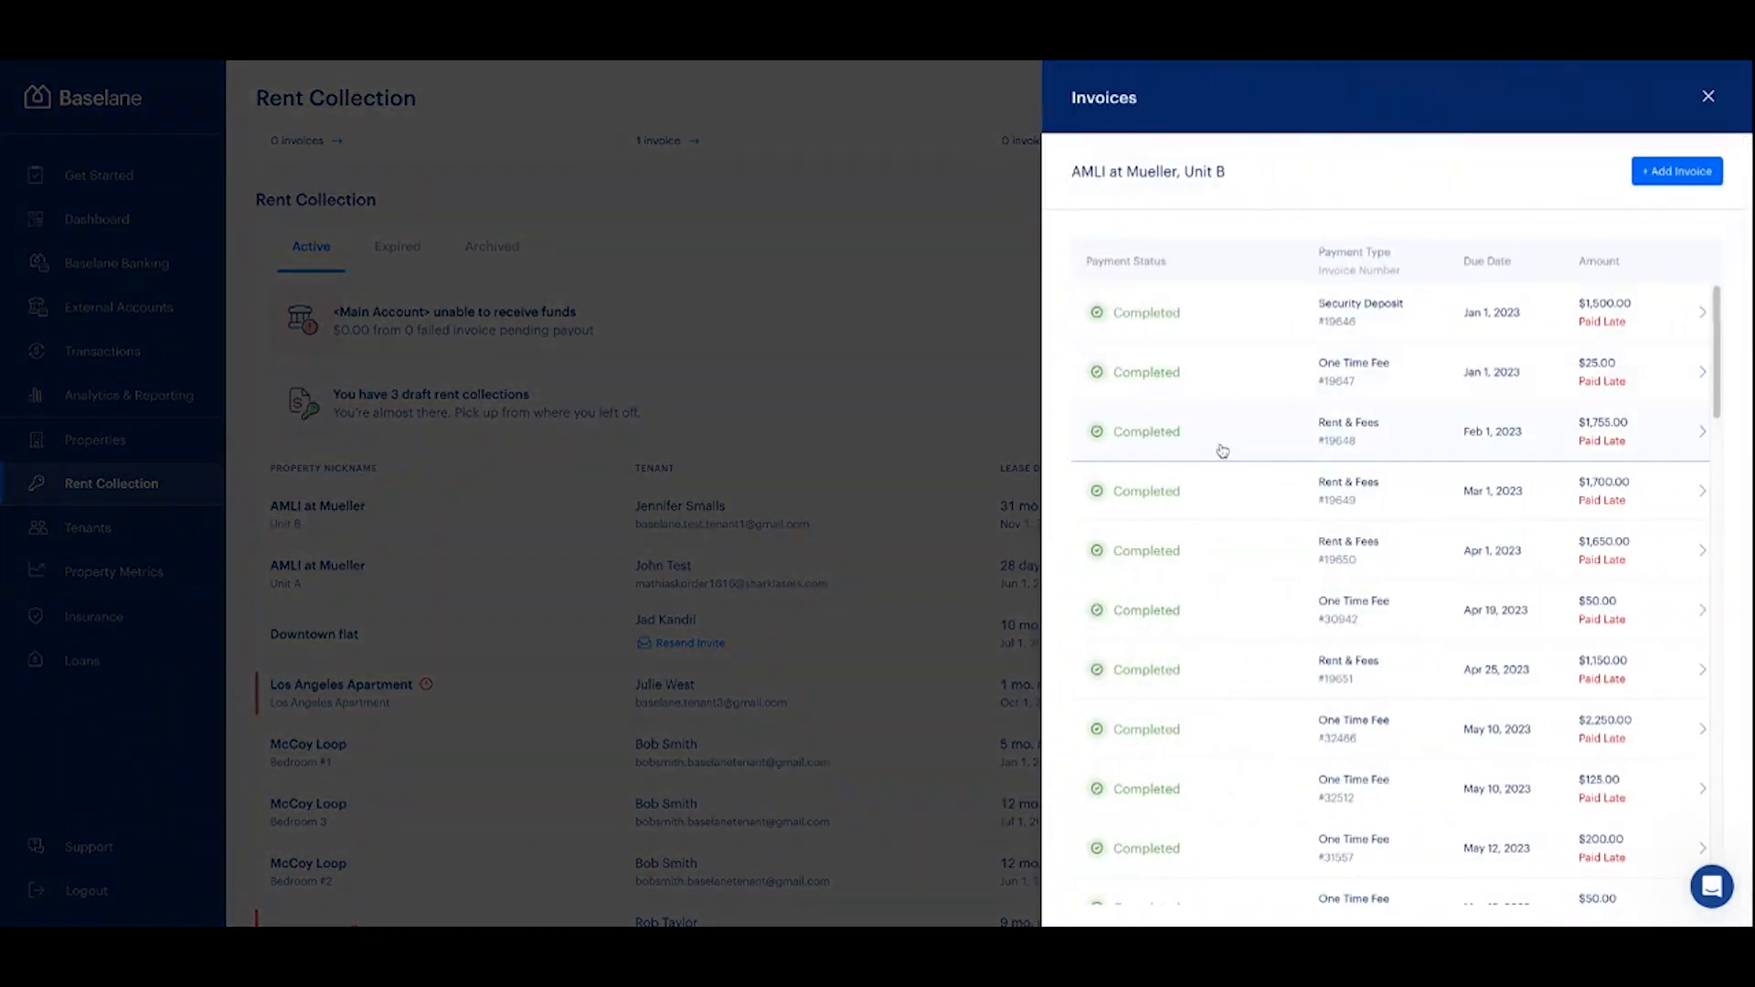
{"action": "scroll", "coordinate": [1222, 451], "scroll_direction": "down", "scroll_amount": 10}
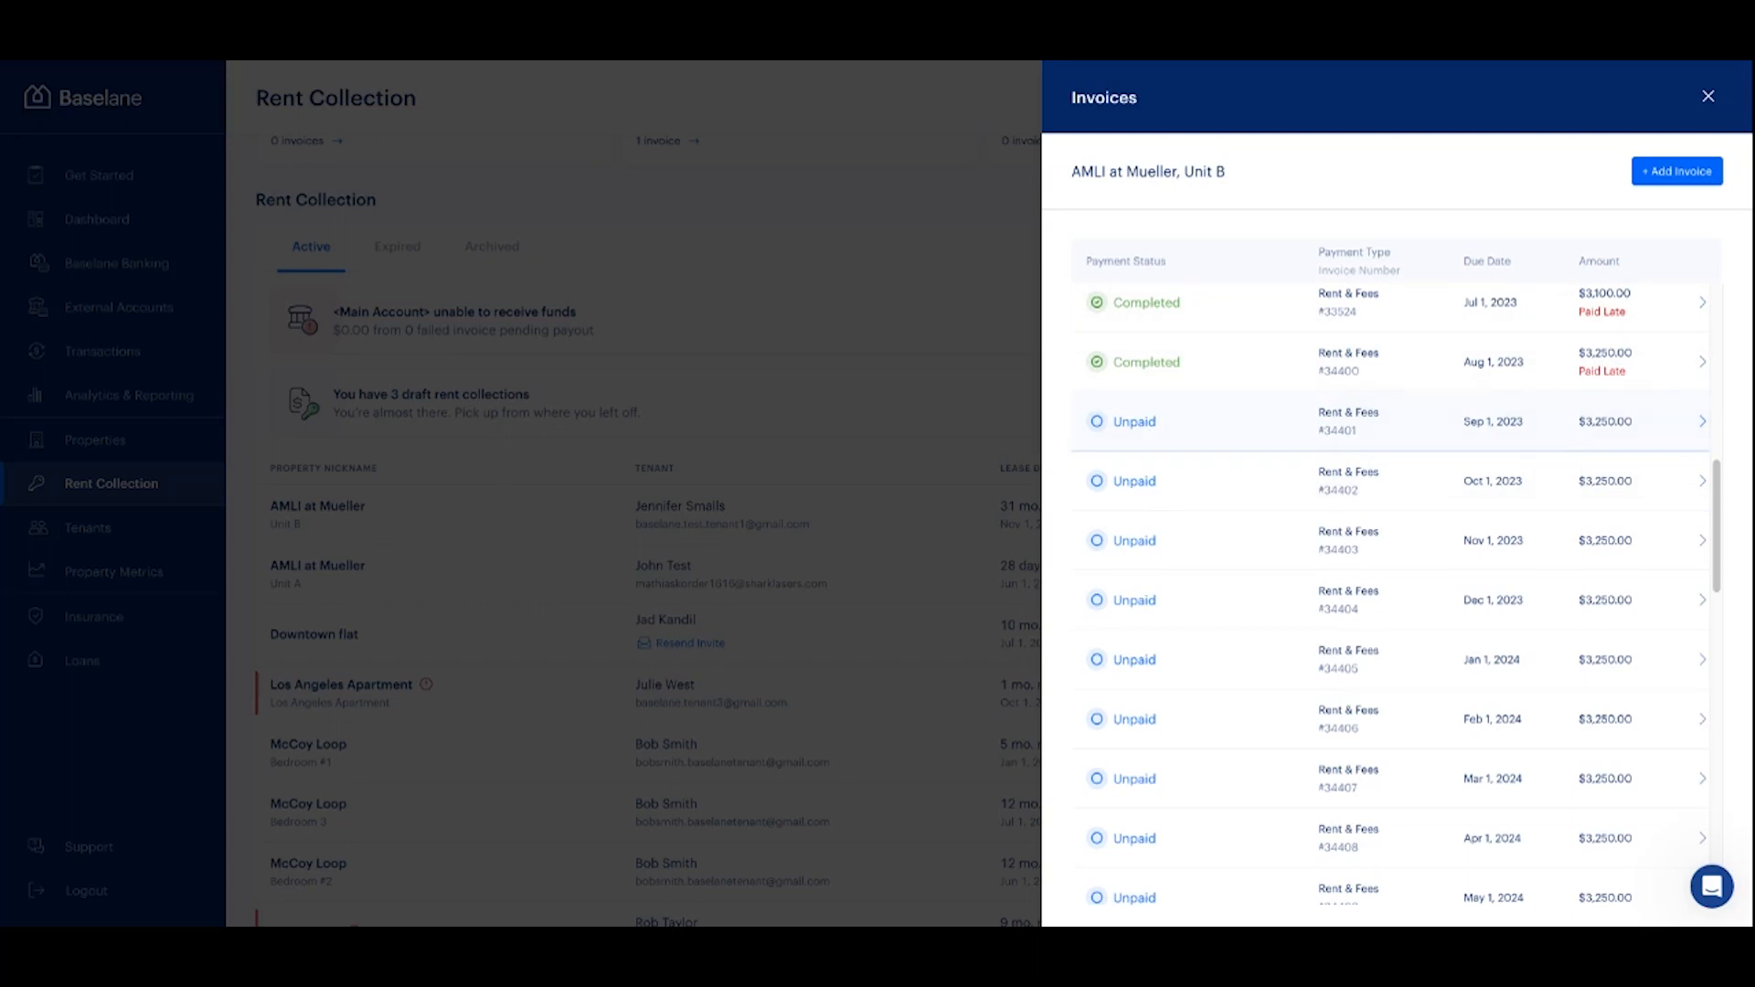
Inspect the editable details of the unpaid Sep 1, 2023 invoice and close it without making changes.
{"action": "left_click", "coordinate": [1569, 430]}
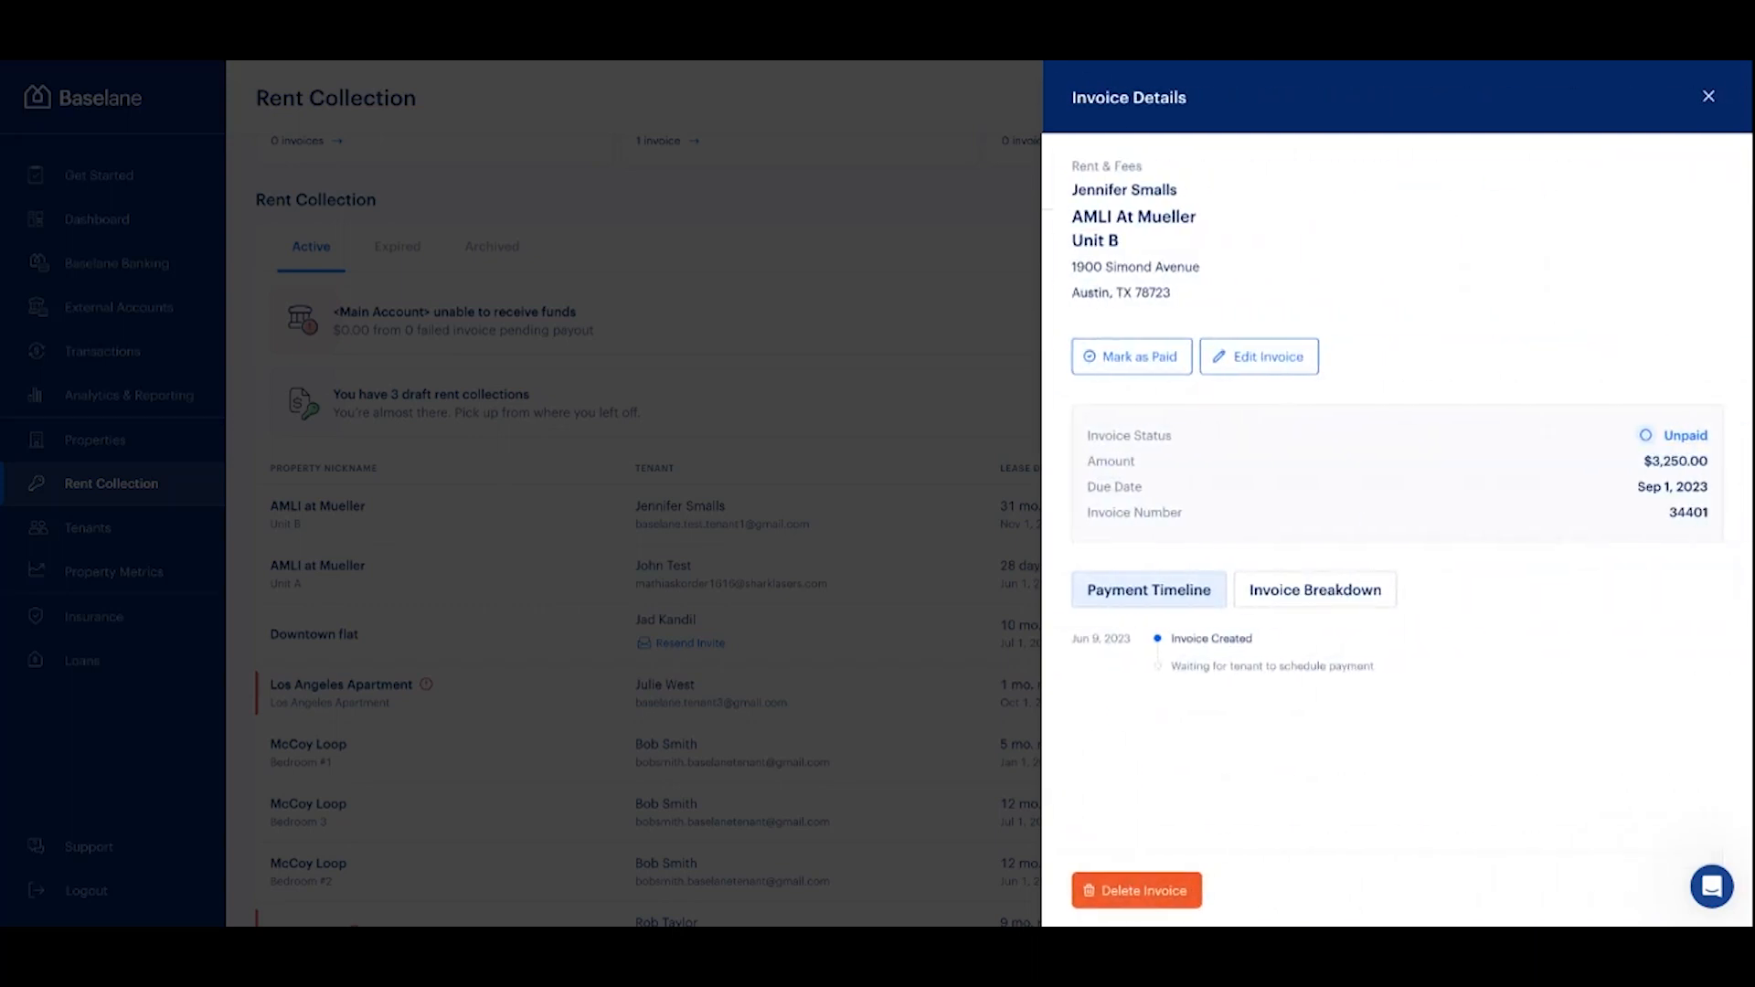
{"action": "left_click", "coordinate": [1258, 356]}
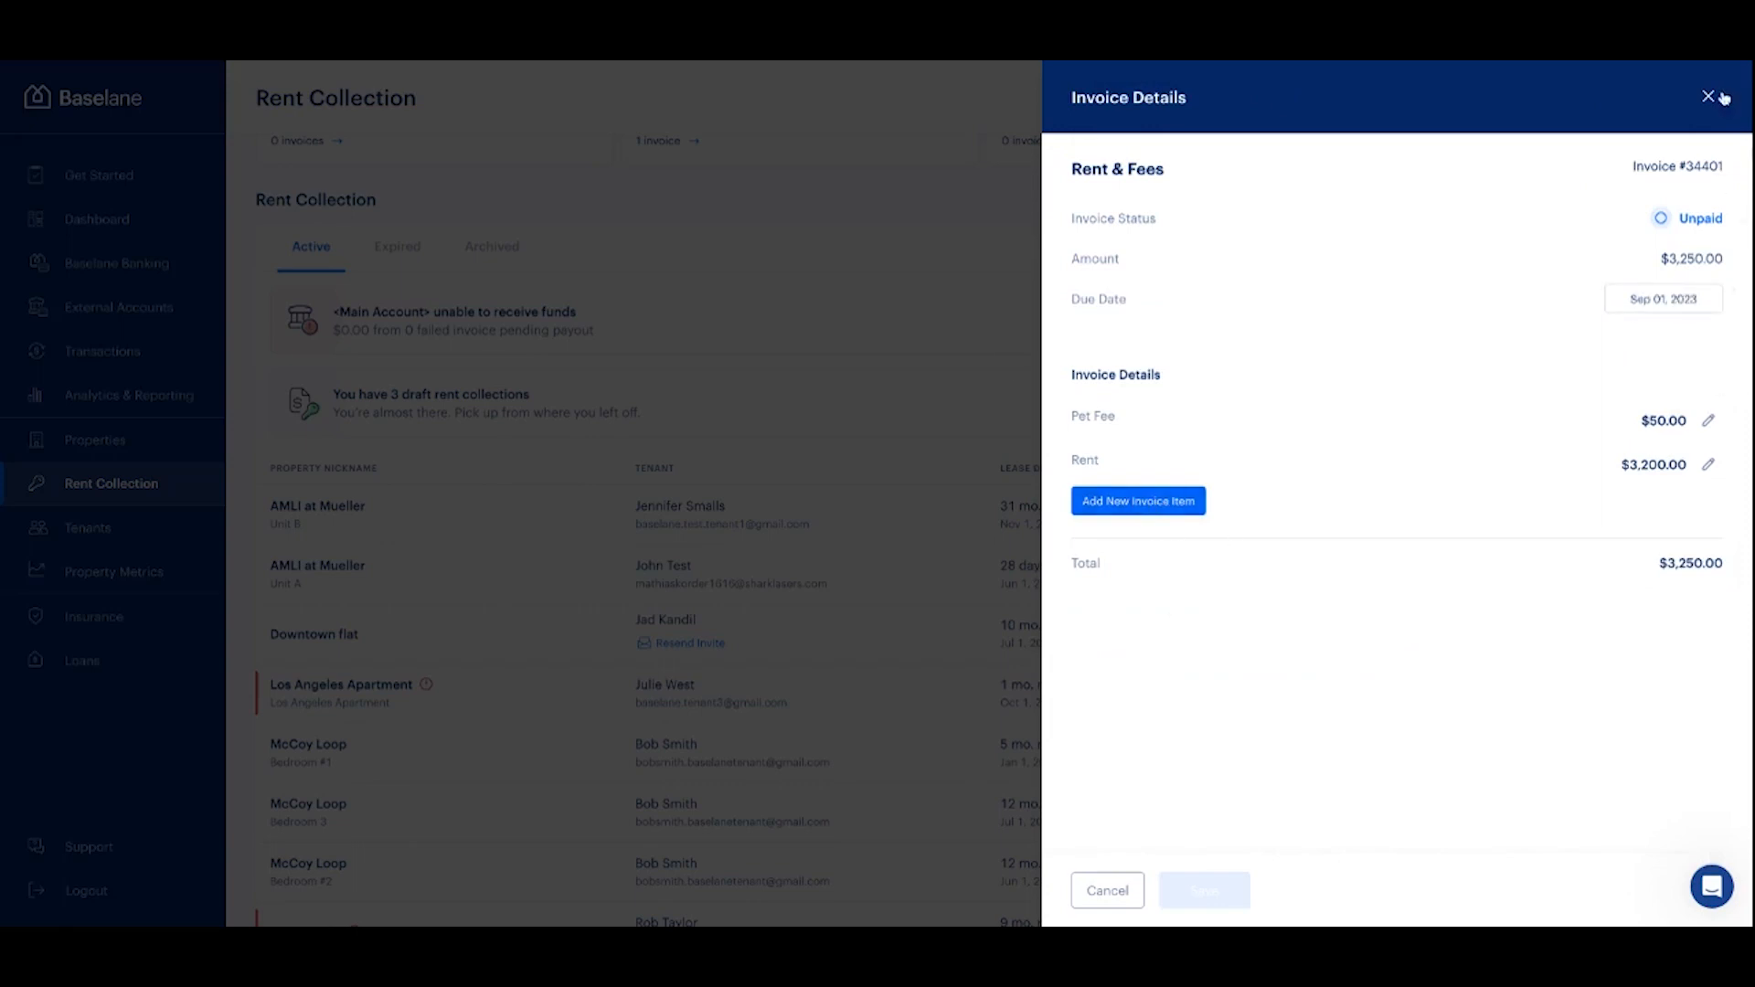
{"action": "left_click", "coordinate": [1092, 903]}
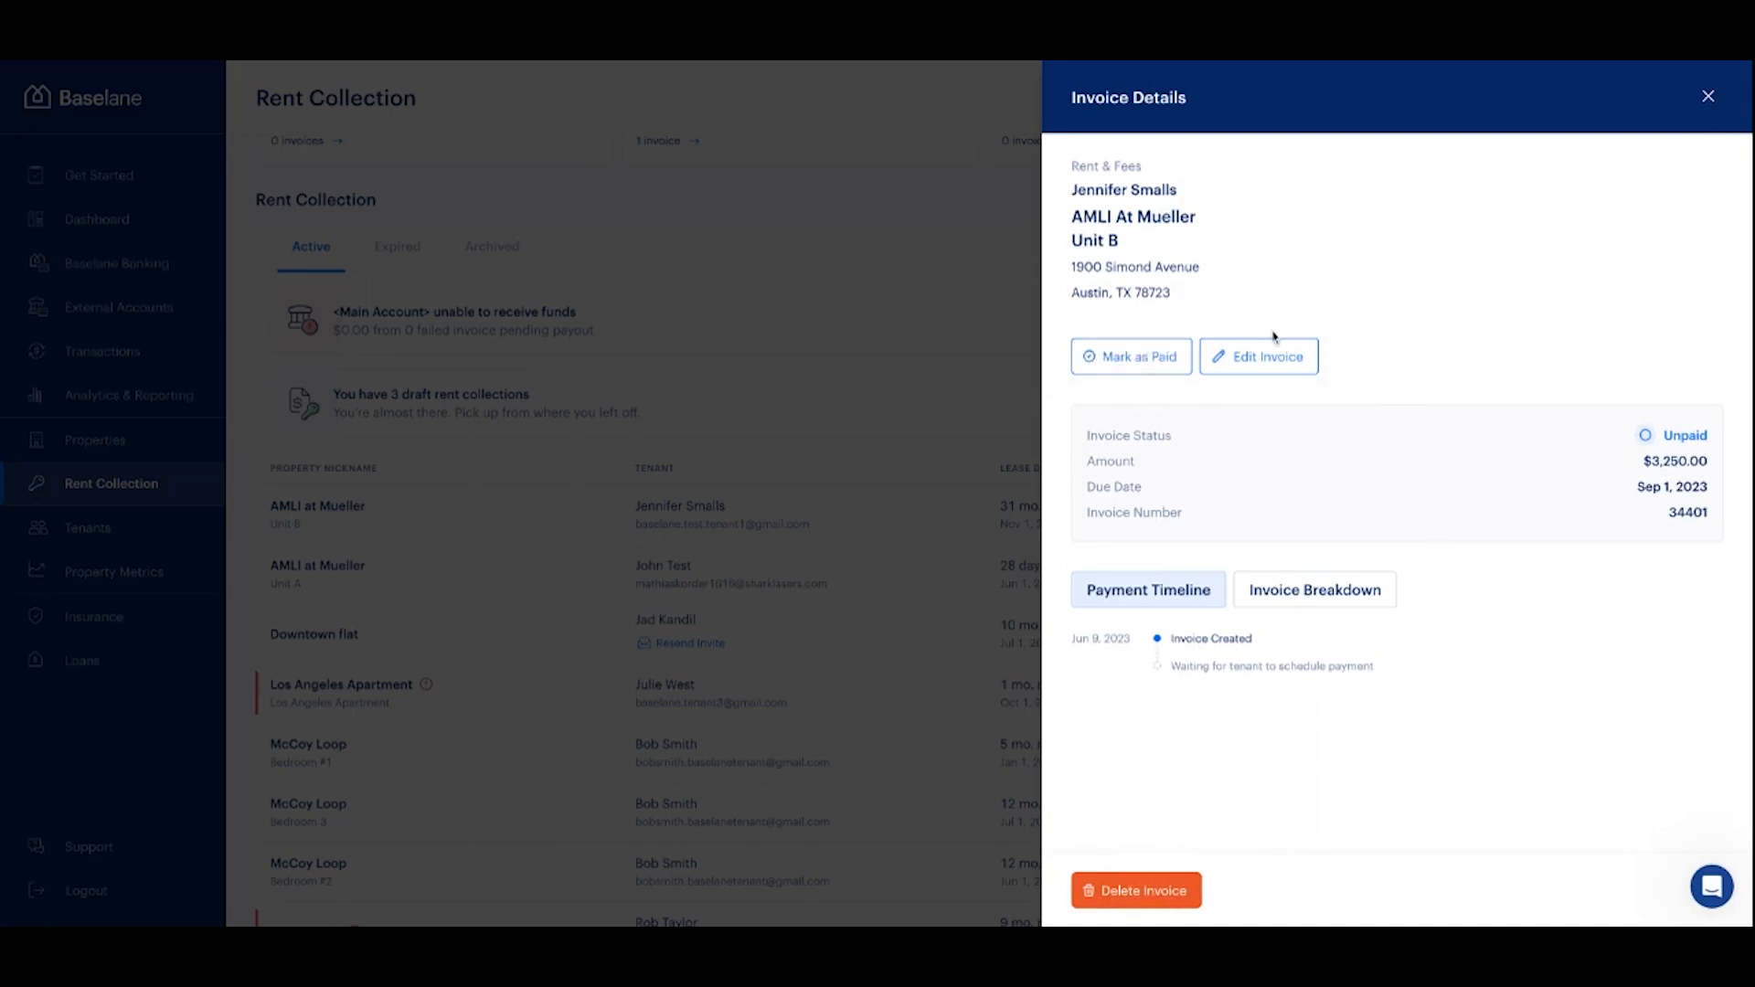
{"action": "left_click", "coordinate": [1708, 96]}
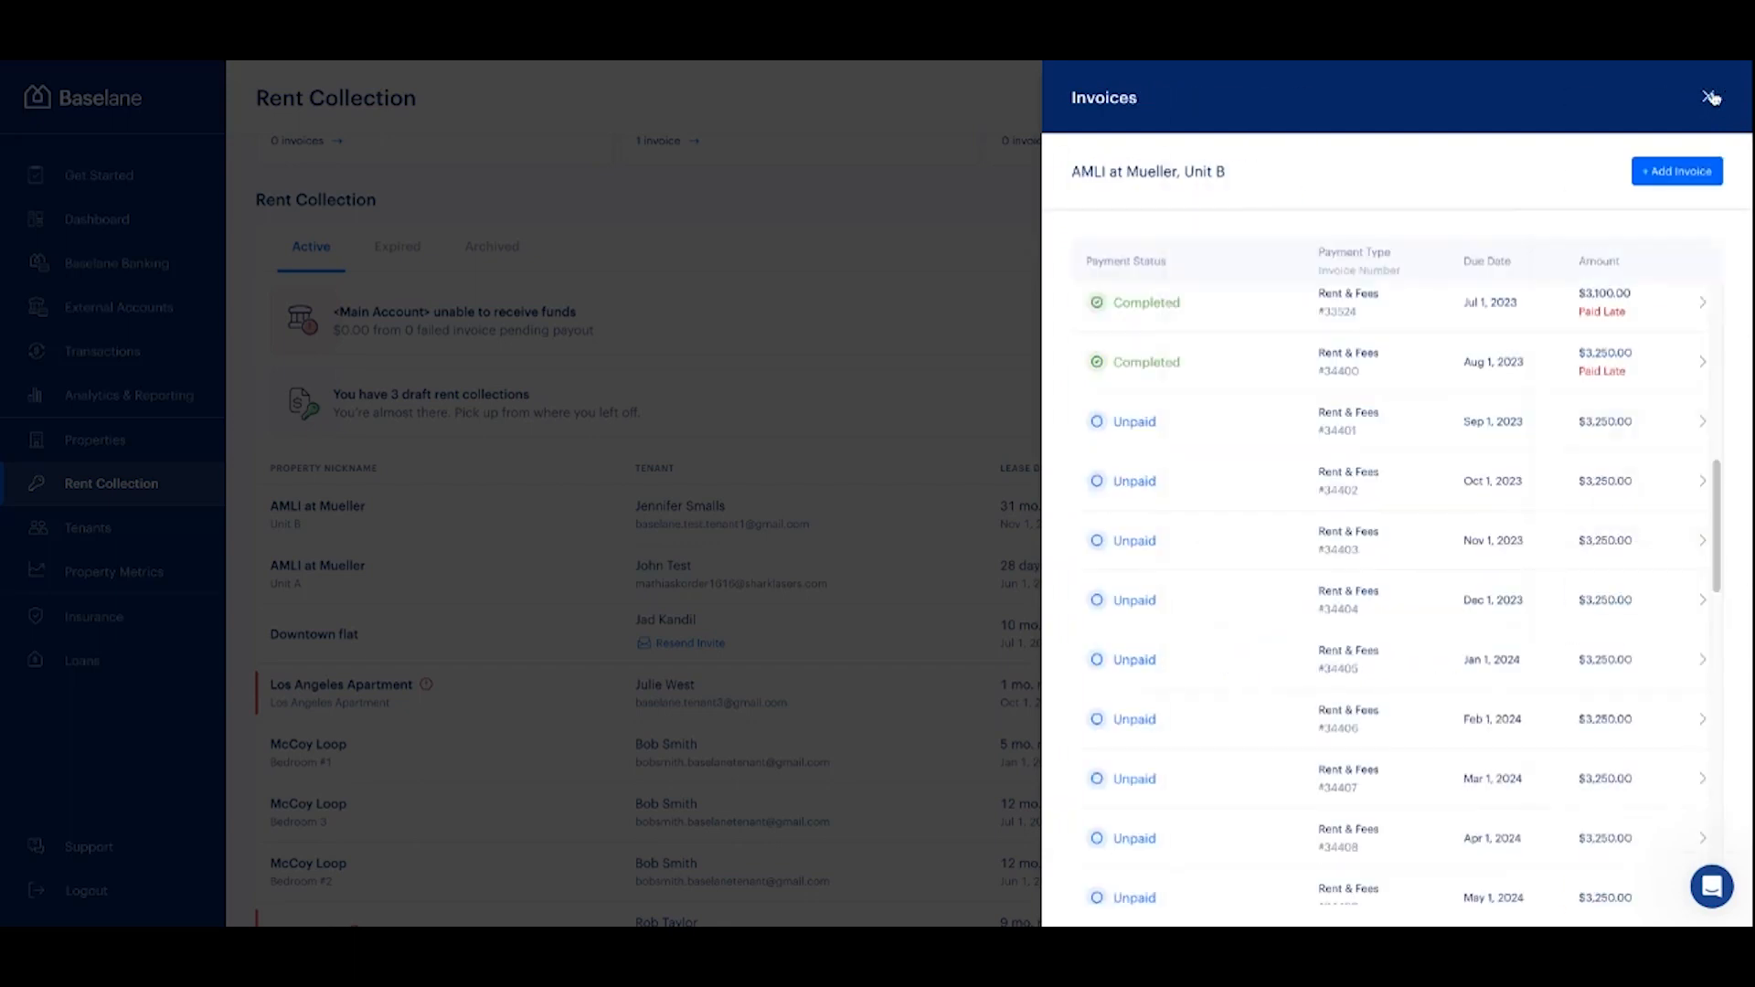
Start a one-time invoice for AMLI at Mueller Unit B and add the item "Repair for window" with an amount of $100.
{"action": "left_click", "coordinate": [1699, 188]}
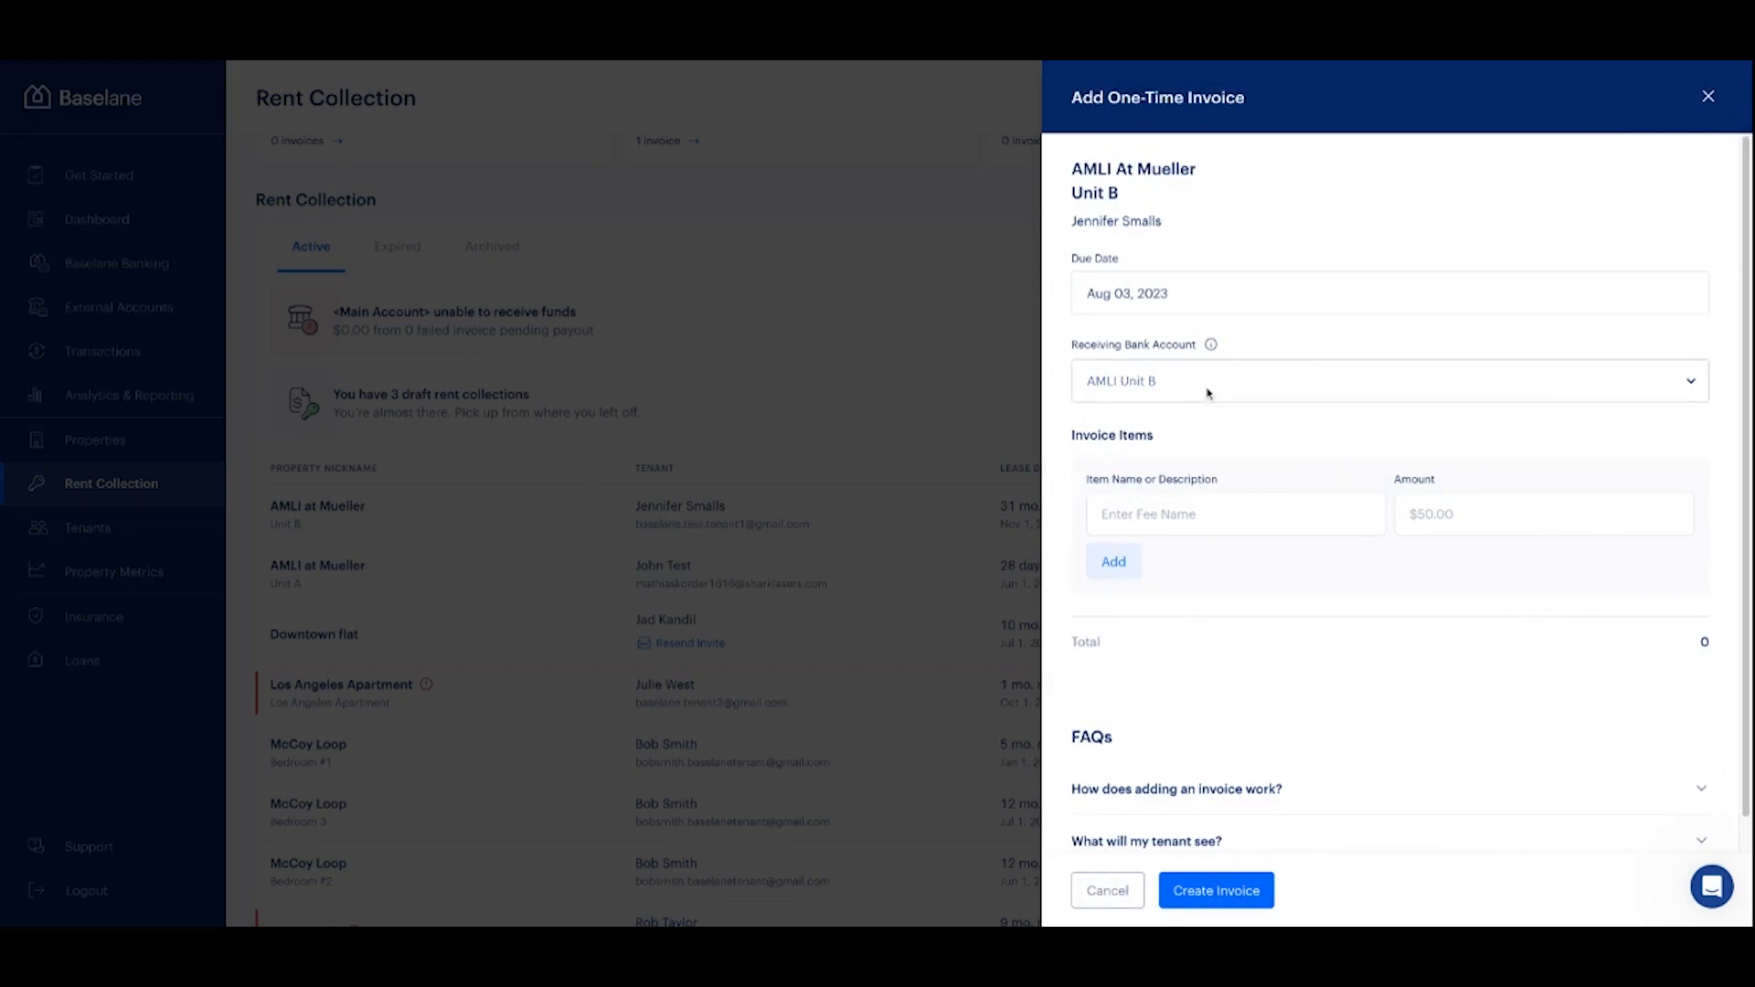
{"action": "left_click", "coordinate": [1213, 508]}
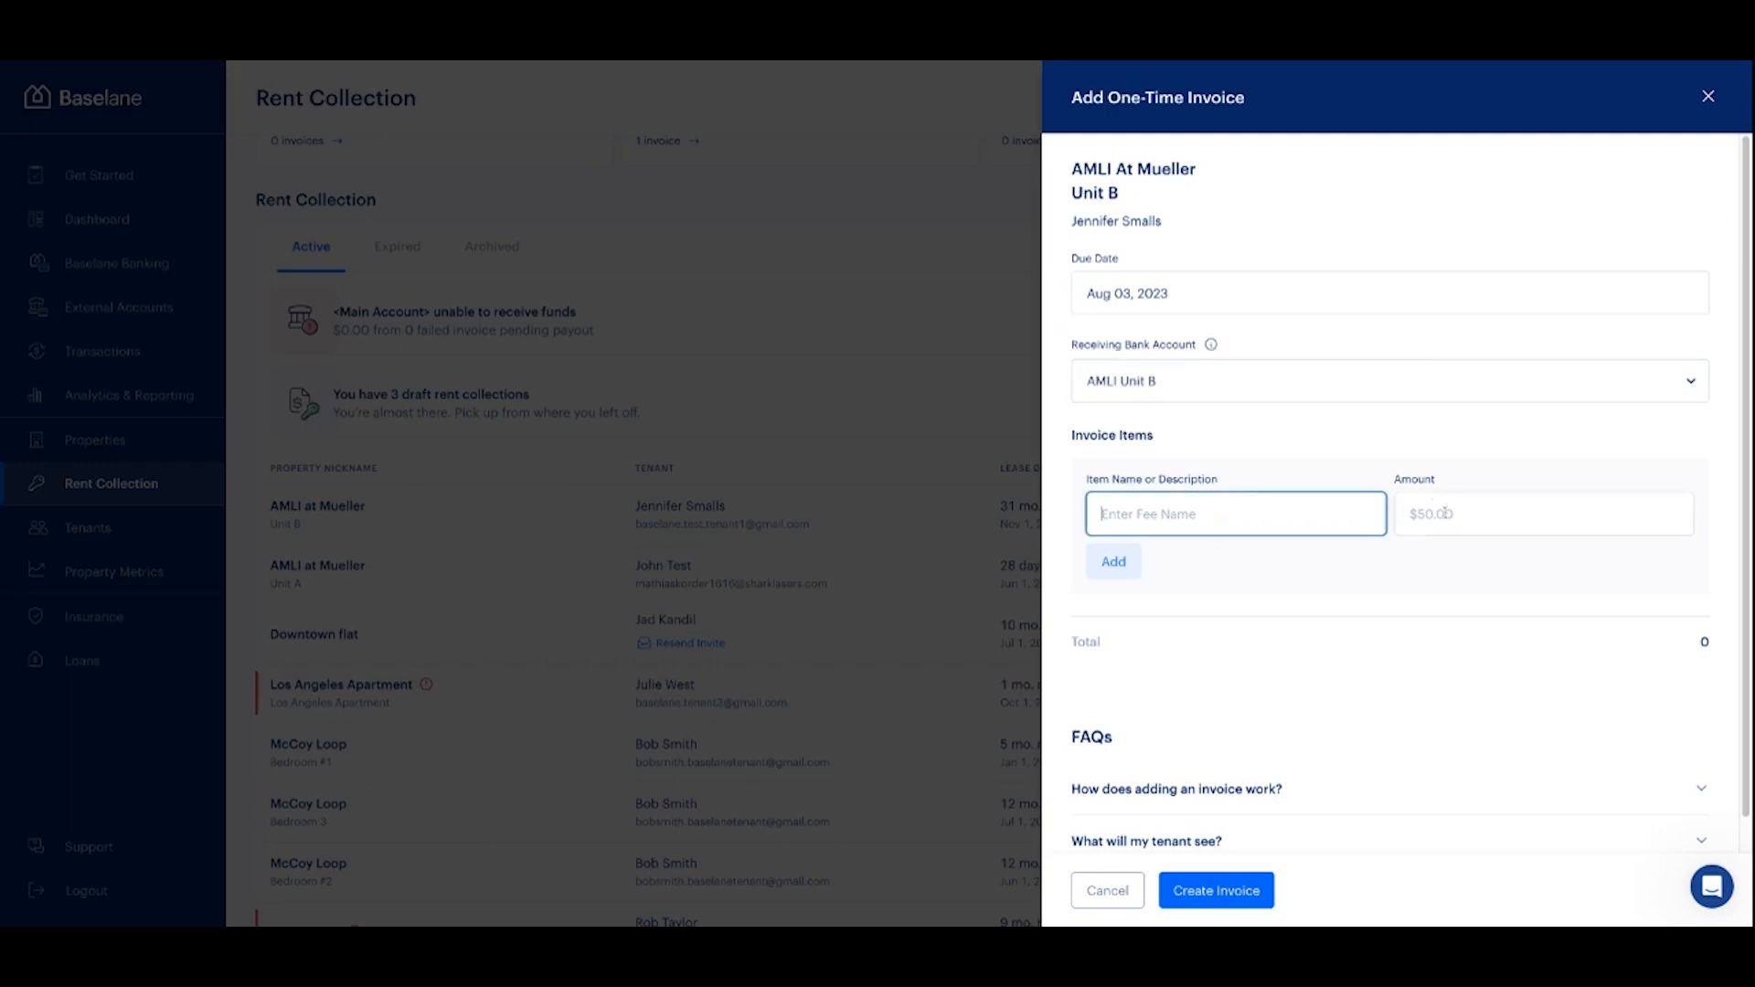
{"action": "type", "text": "Repair"}
{"action": "key", "text": "Tab"}
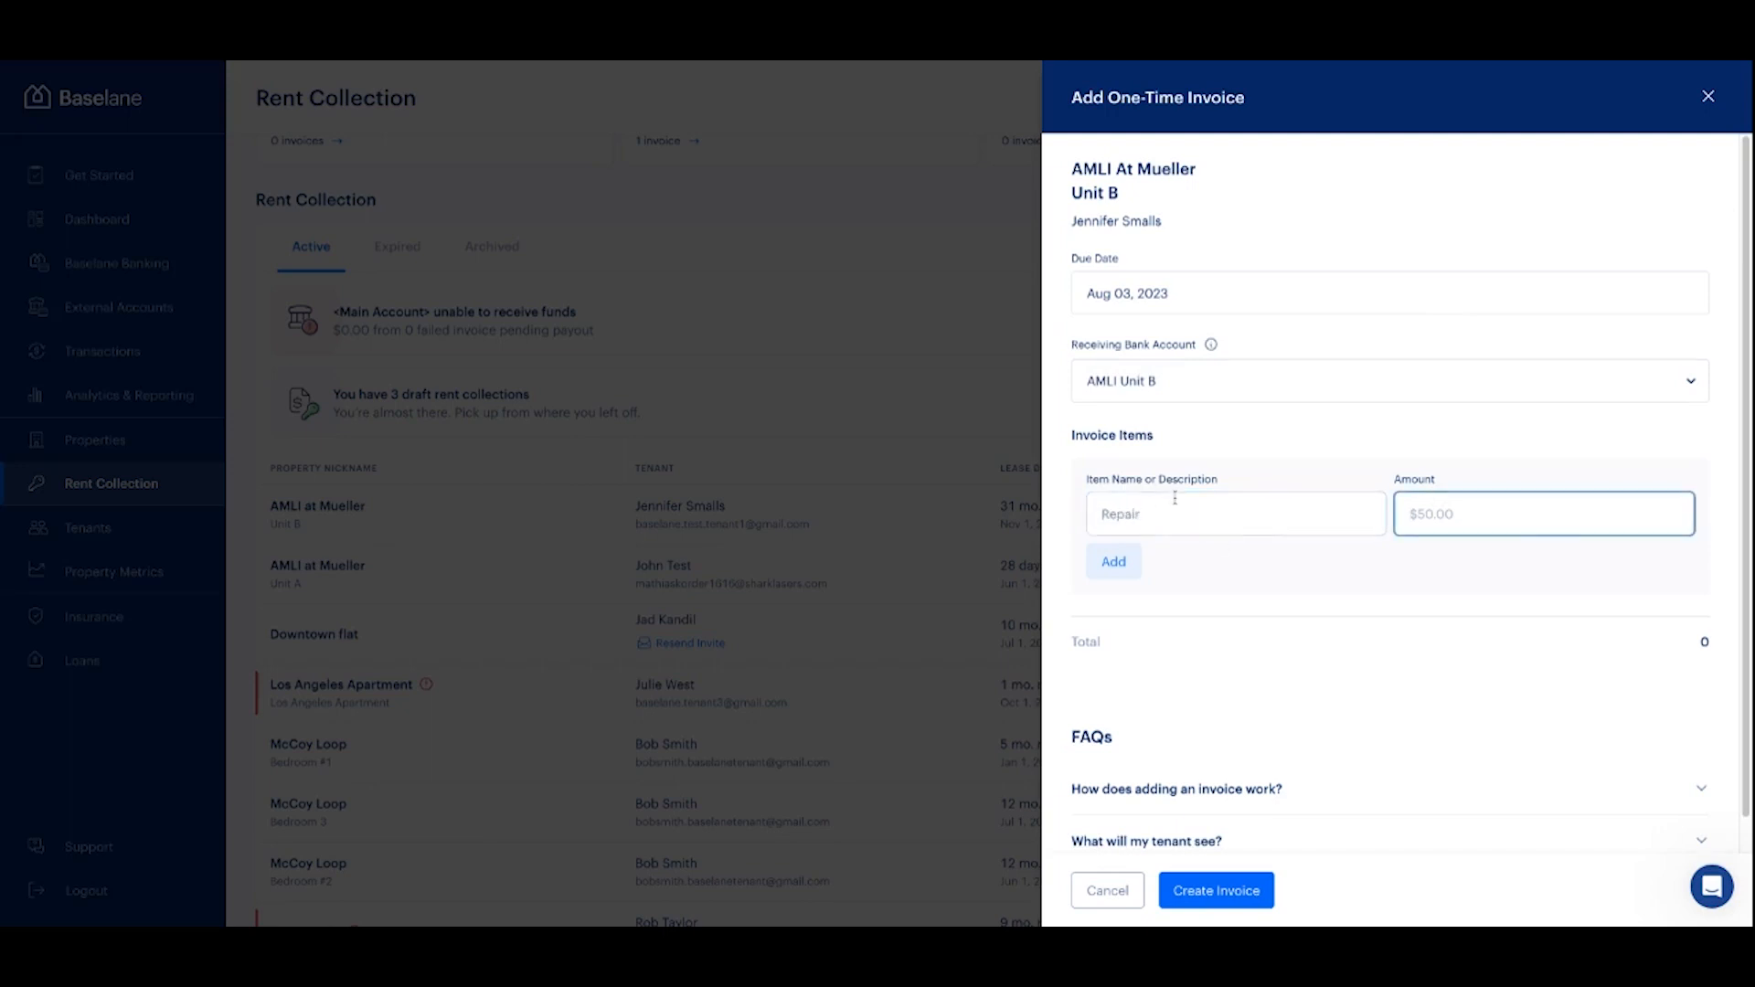
{"action": "left_click", "coordinate": [1174, 510]}
{"action": "type", "text": "for window"}
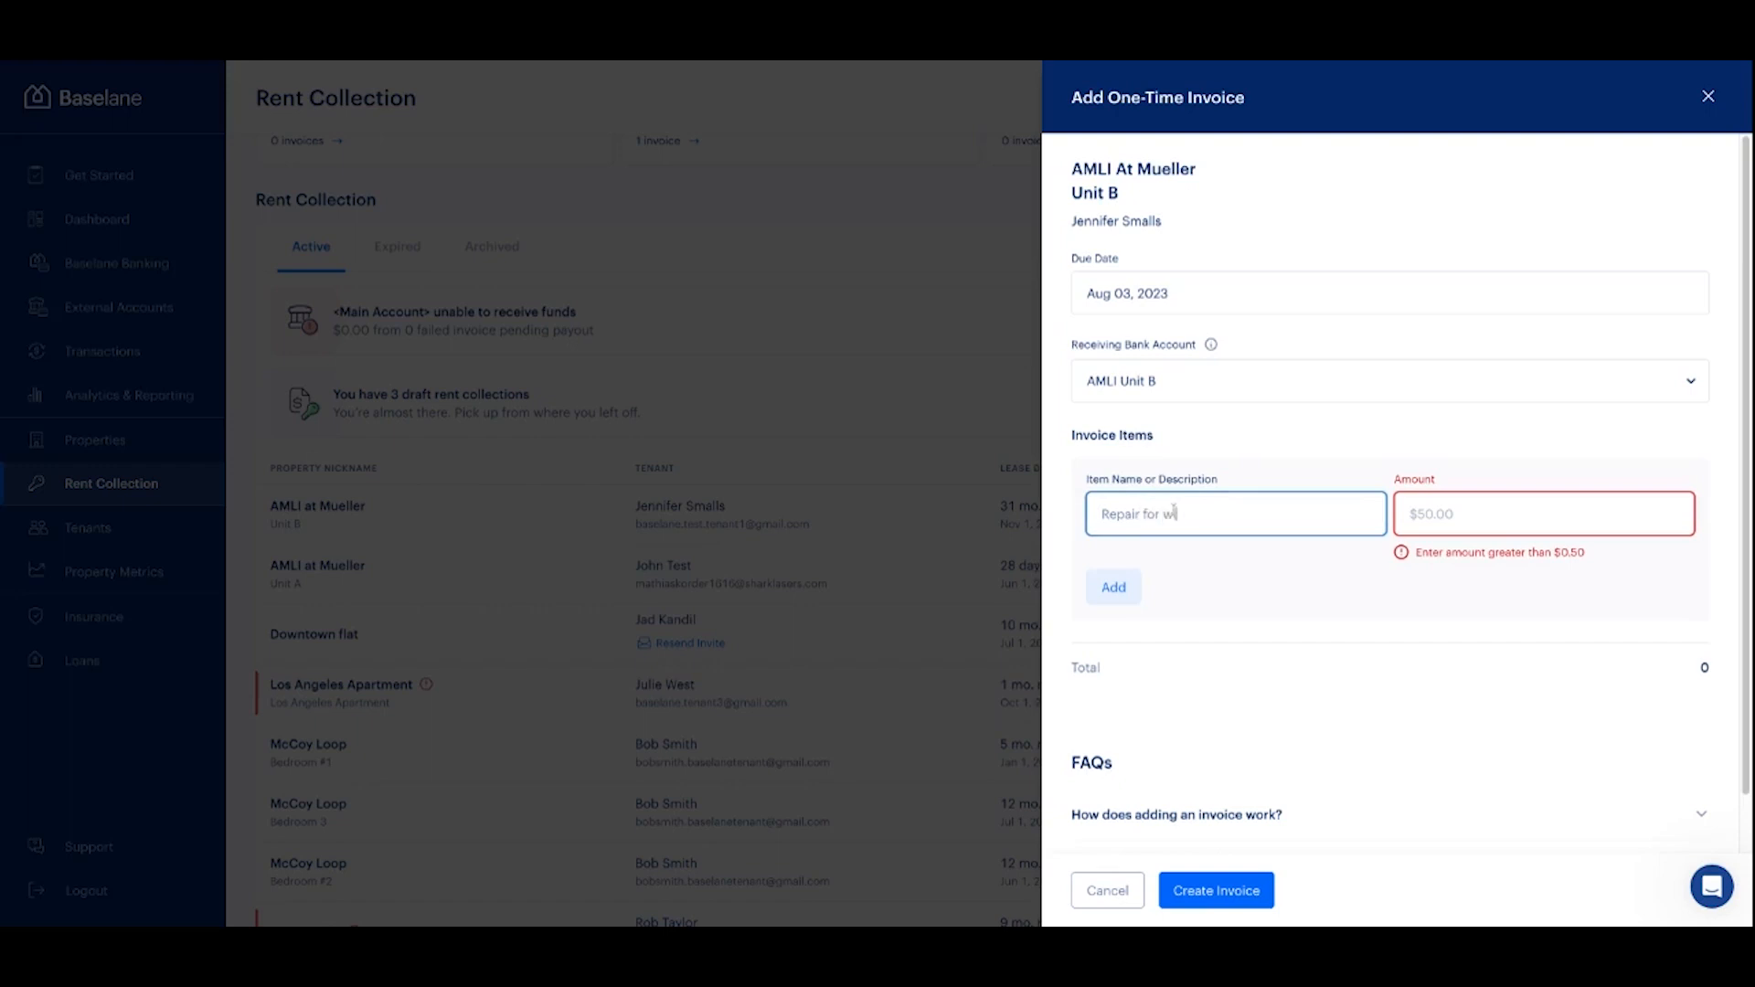
{"action": "key", "text": "Tab"}
{"action": "type", "text": "100"}
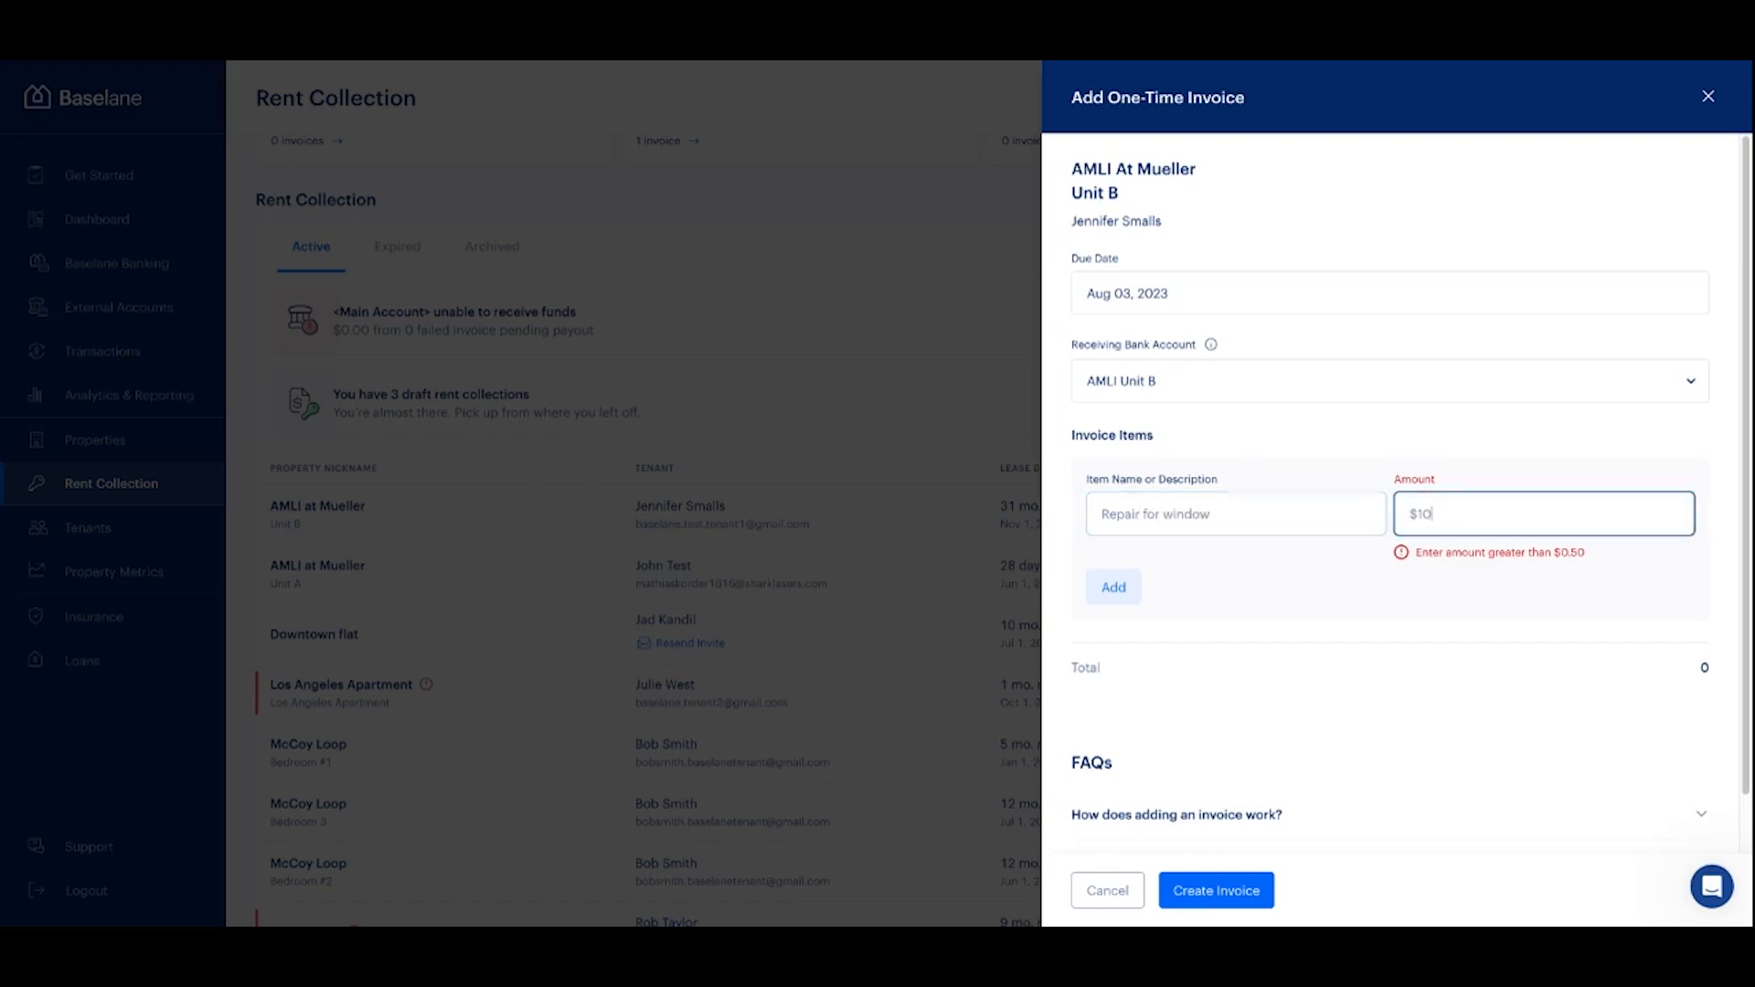
{"action": "left_click", "coordinate": [1108, 590]}
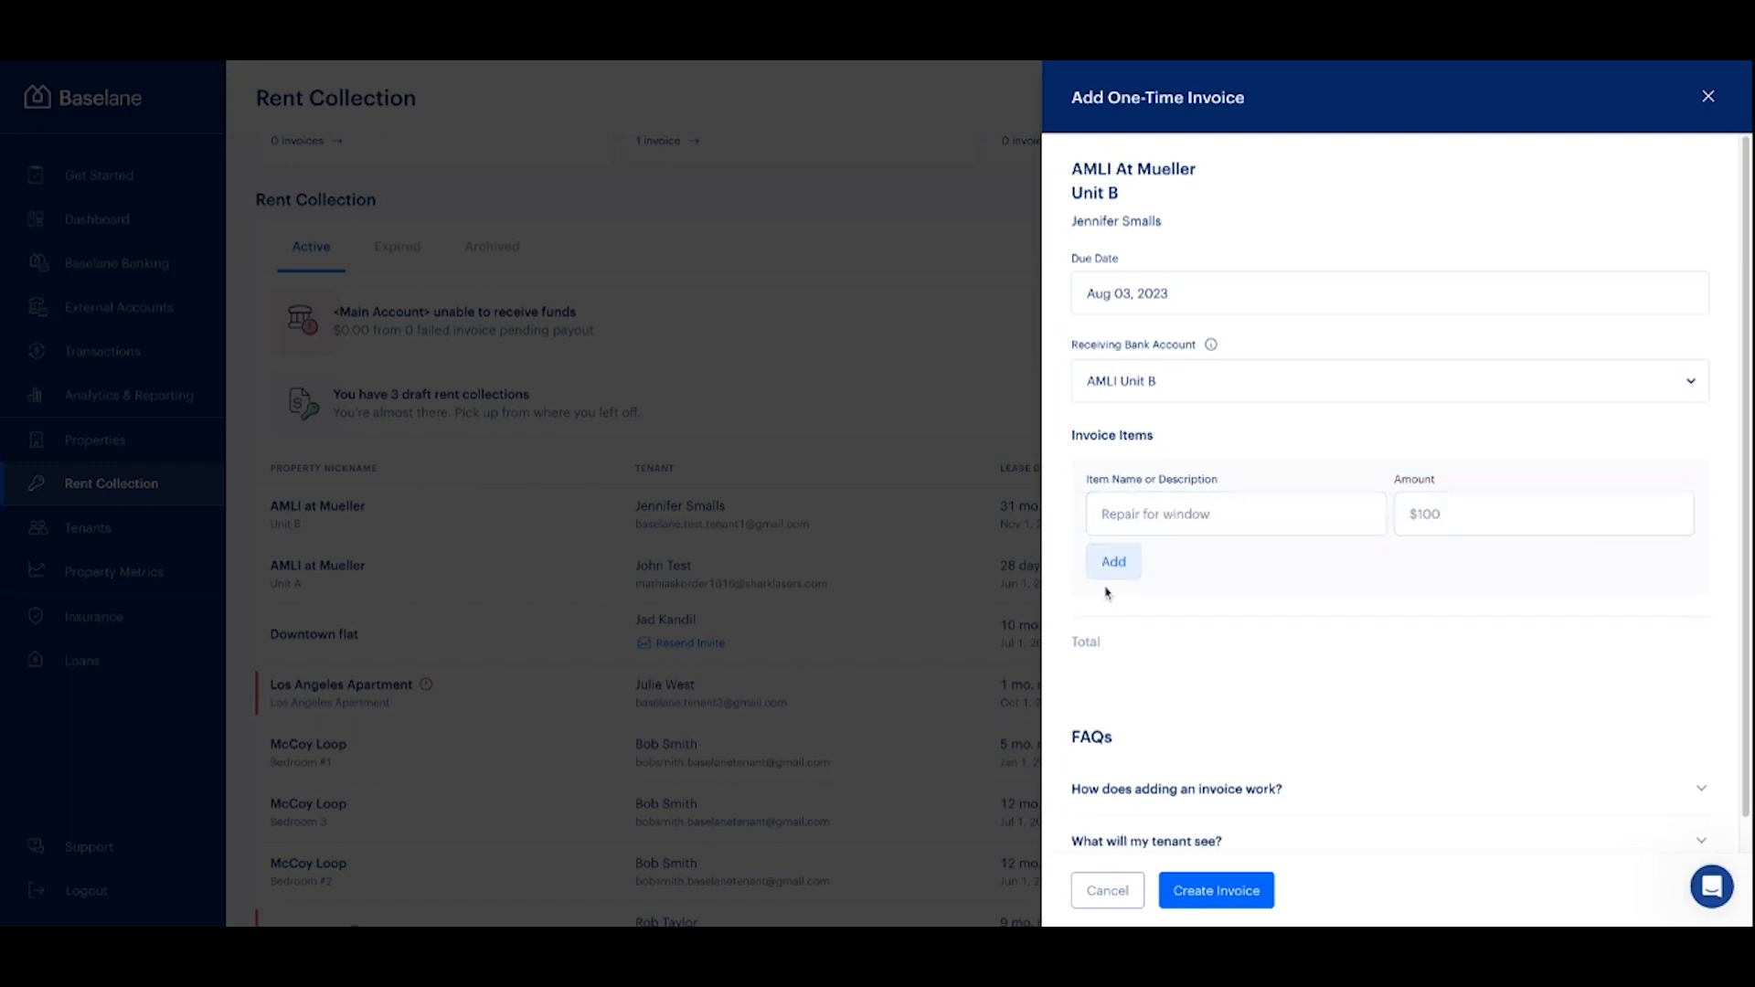
{"action": "left_click", "coordinate": [1116, 579]}
Create the one-time invoice, check it among the unit's invoices, and return to the rent collection details.
{"action": "scroll", "coordinate": [1289, 663], "scroll_direction": "down", "scroll_amount": 1}
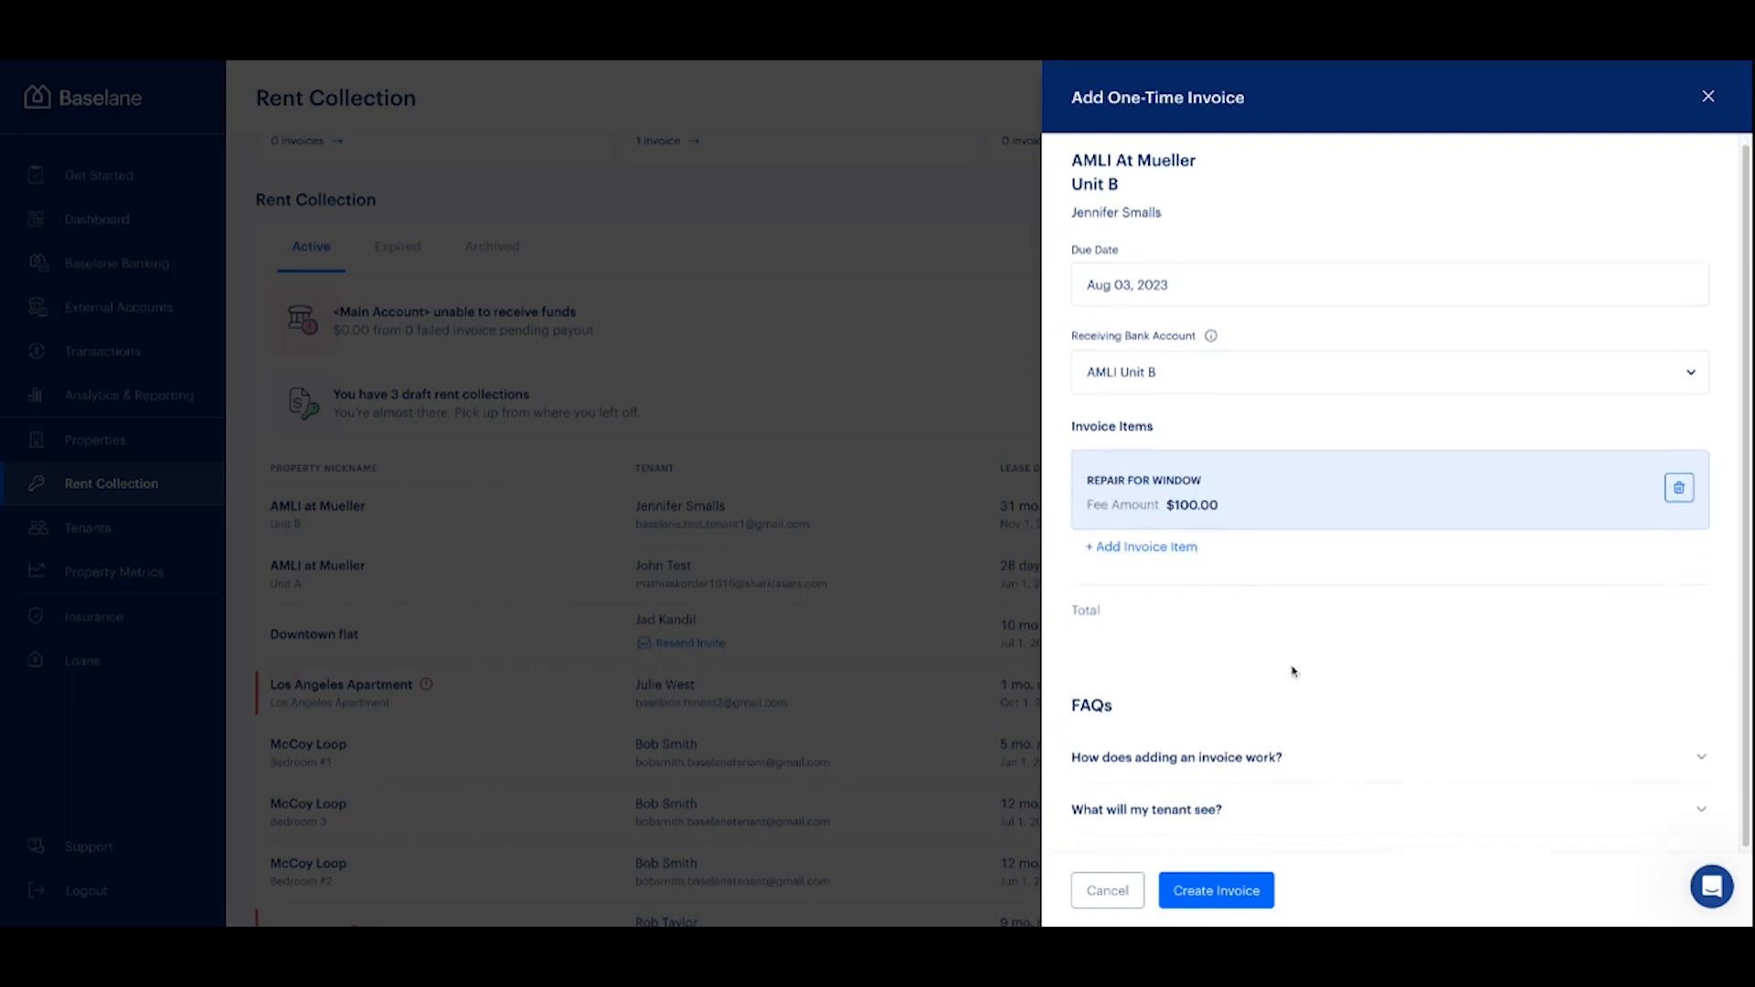
{"action": "left_click", "coordinate": [1254, 899]}
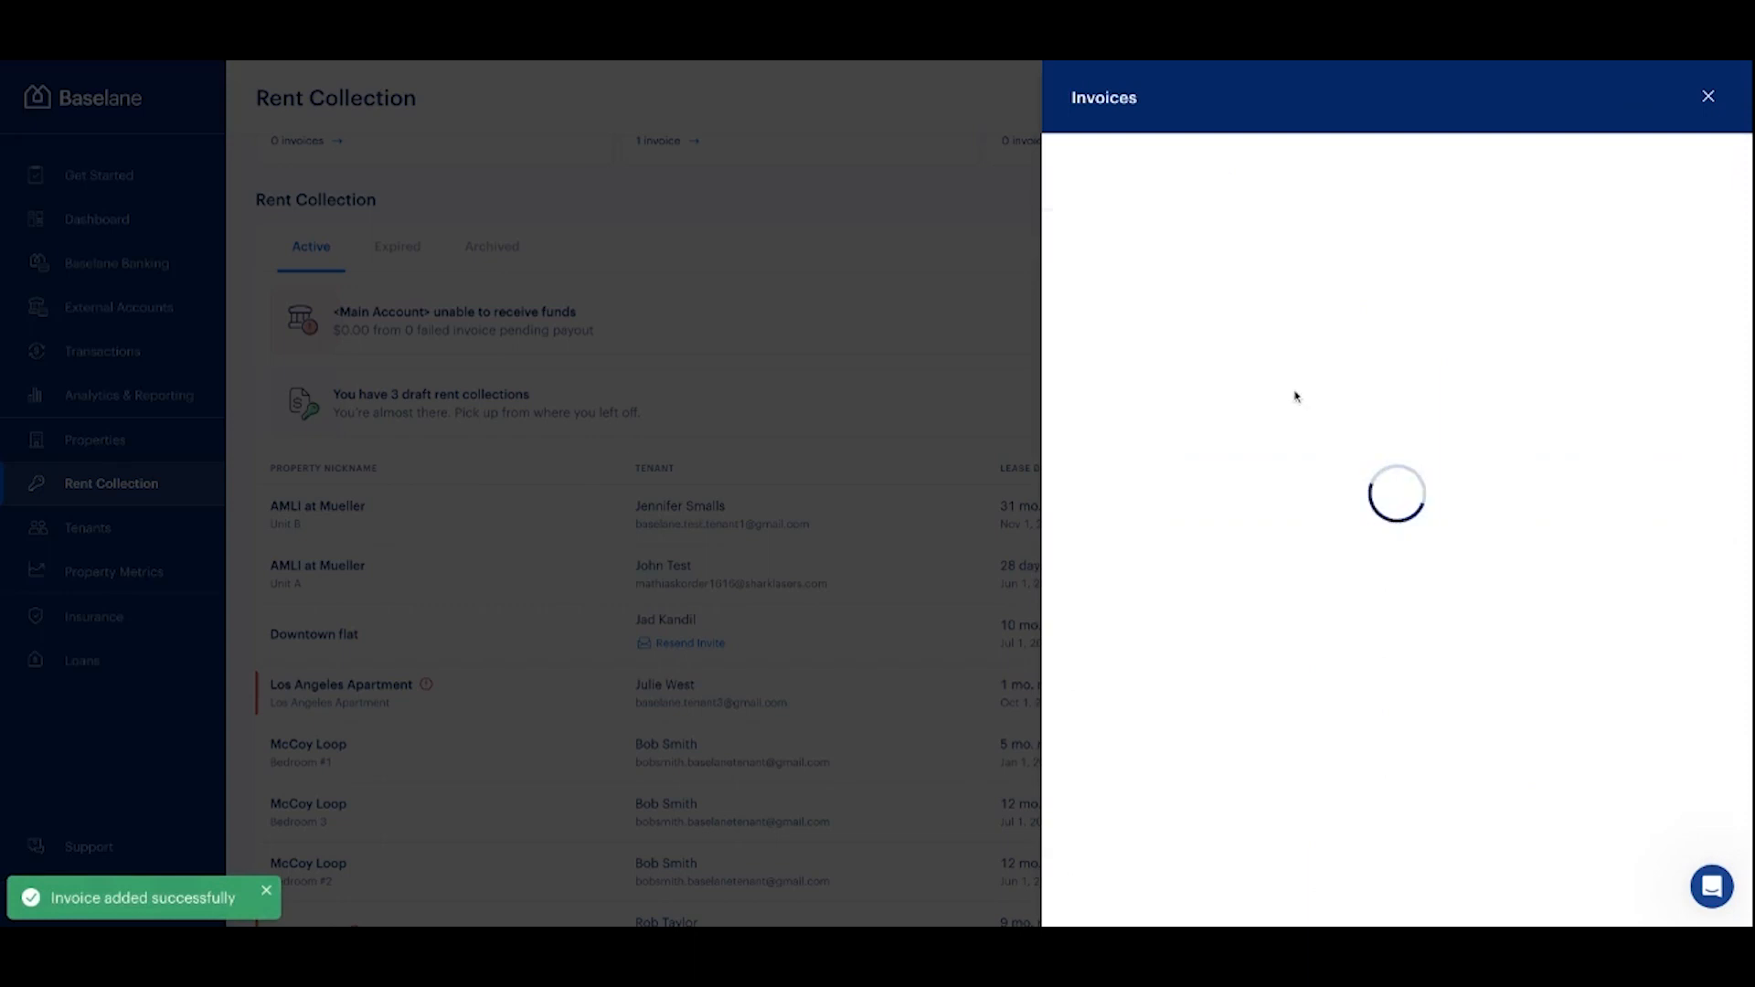
{"action": "scroll", "coordinate": [1290, 395], "scroll_direction": "down", "scroll_amount": 7}
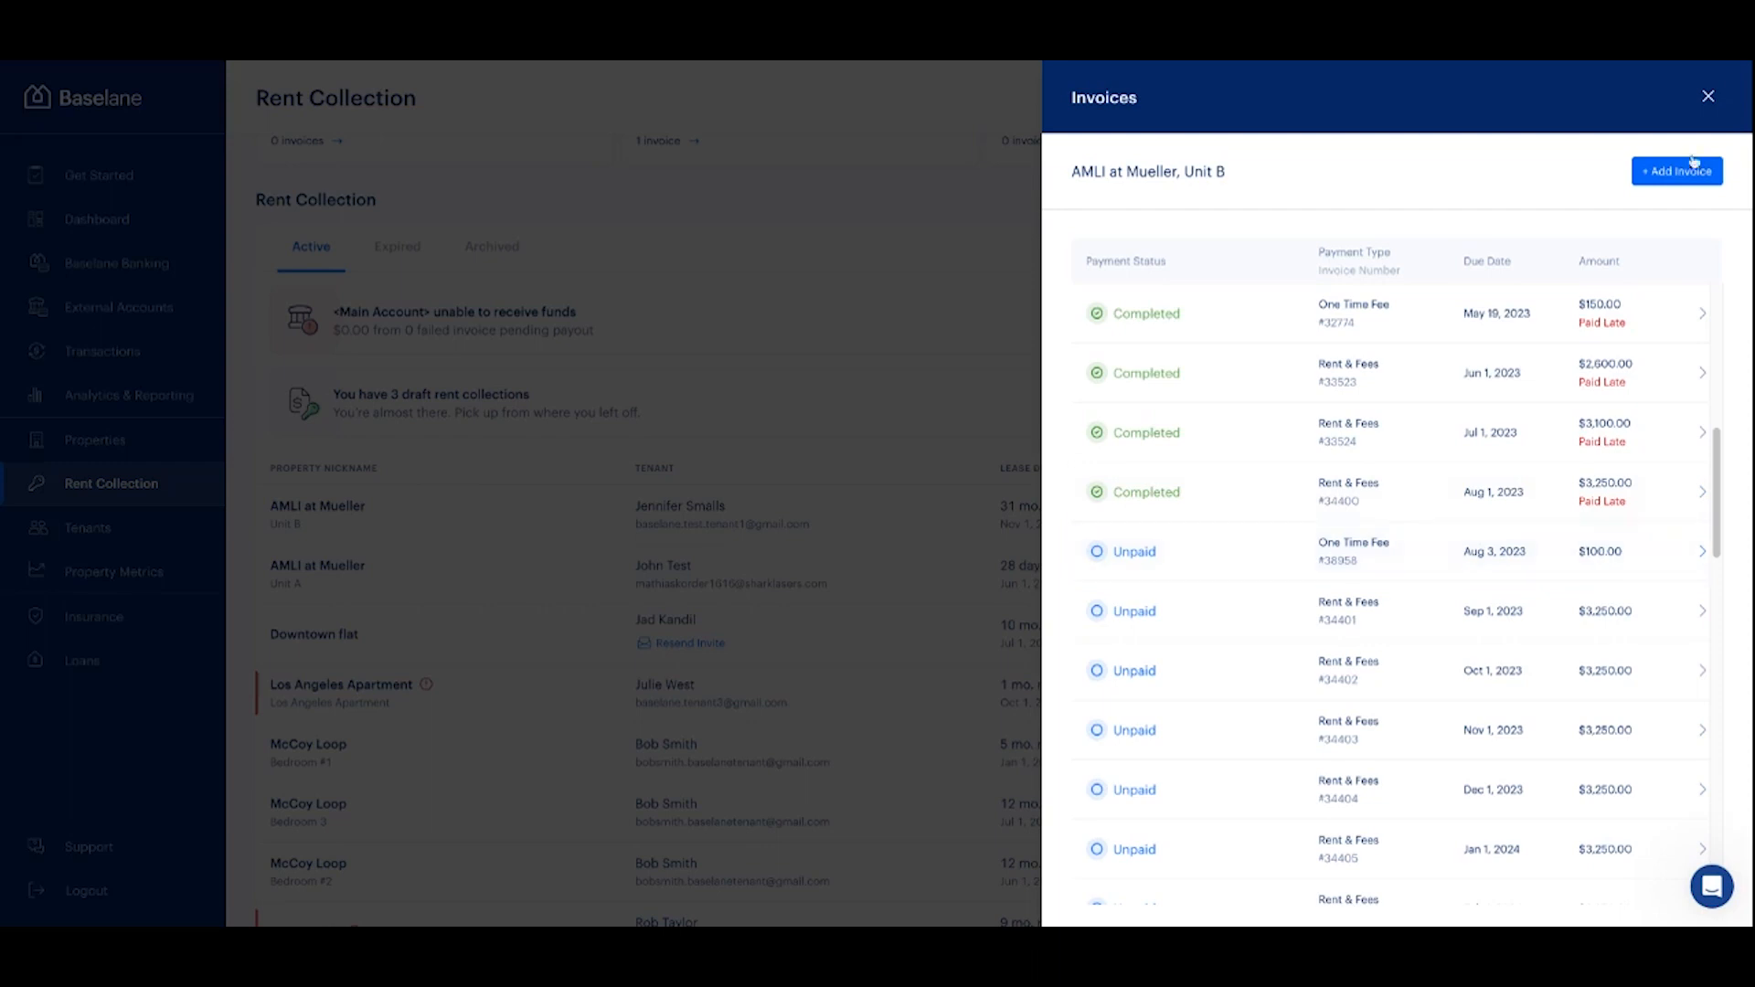
{"action": "left_click", "coordinate": [1704, 103]}
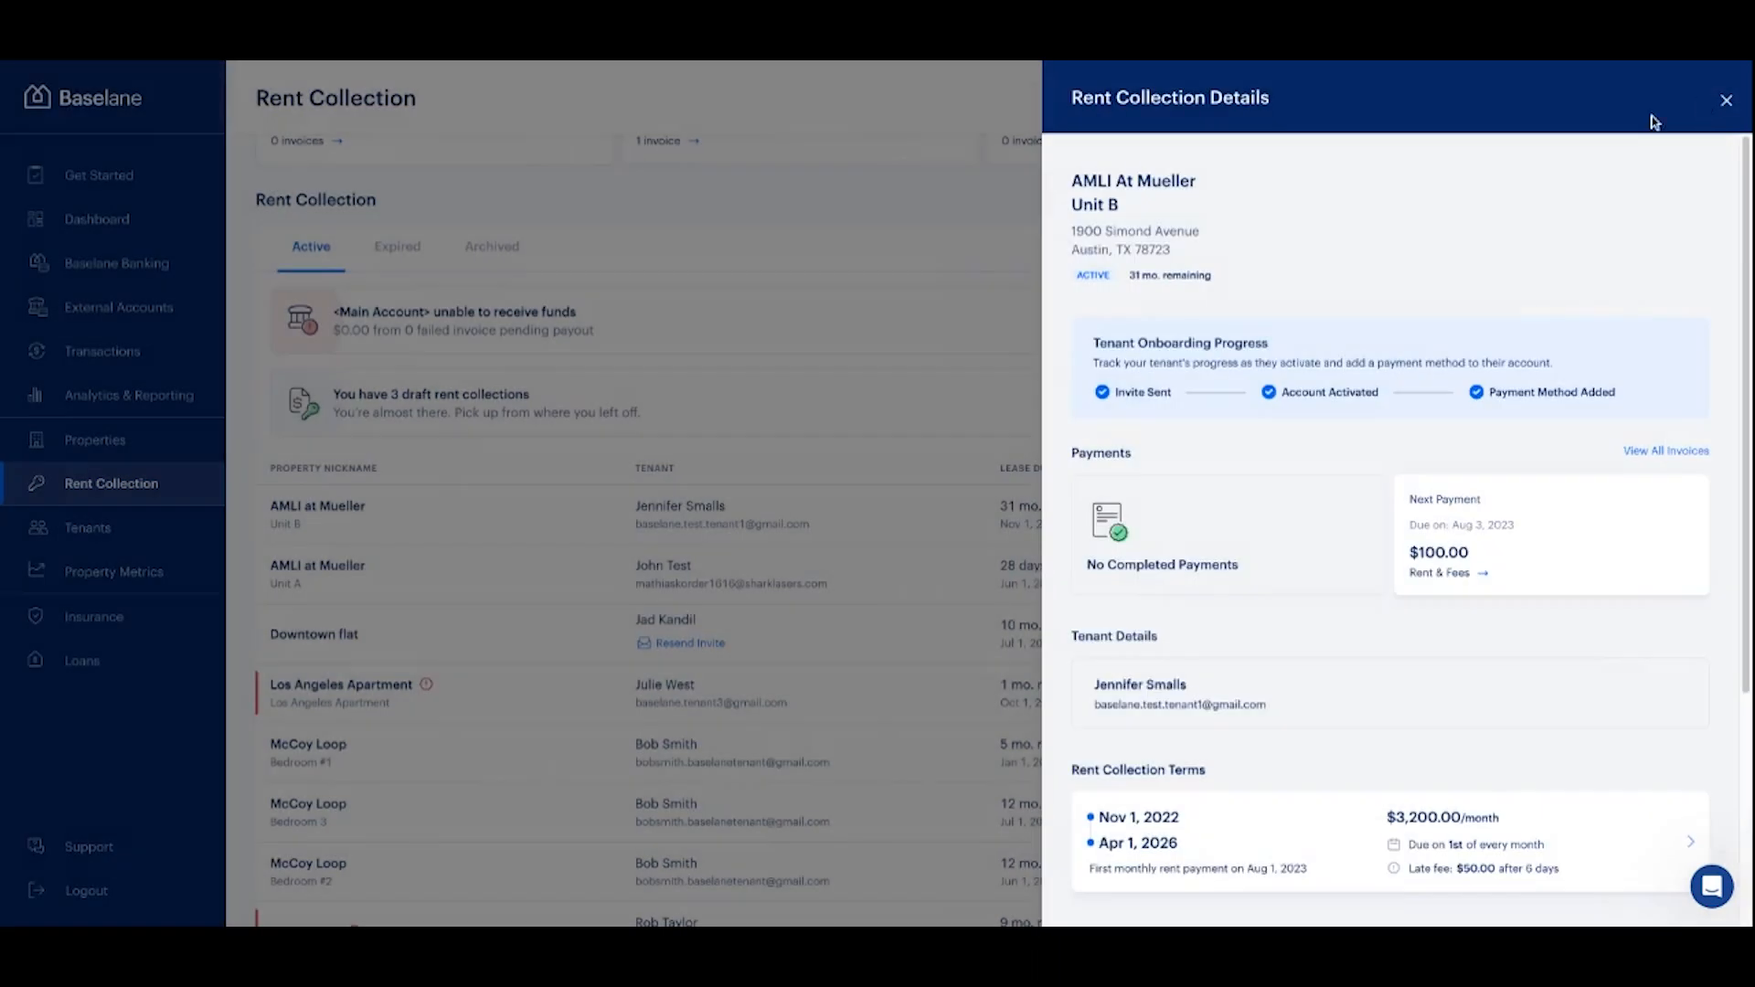
Try changing Unit B's monthly rent to $3,250.00 effective Feb 1, 2024 in the rent collection terms, and cancel the edit.
{"action": "scroll", "coordinate": [1188, 545], "scroll_direction": "down", "scroll_amount": 3}
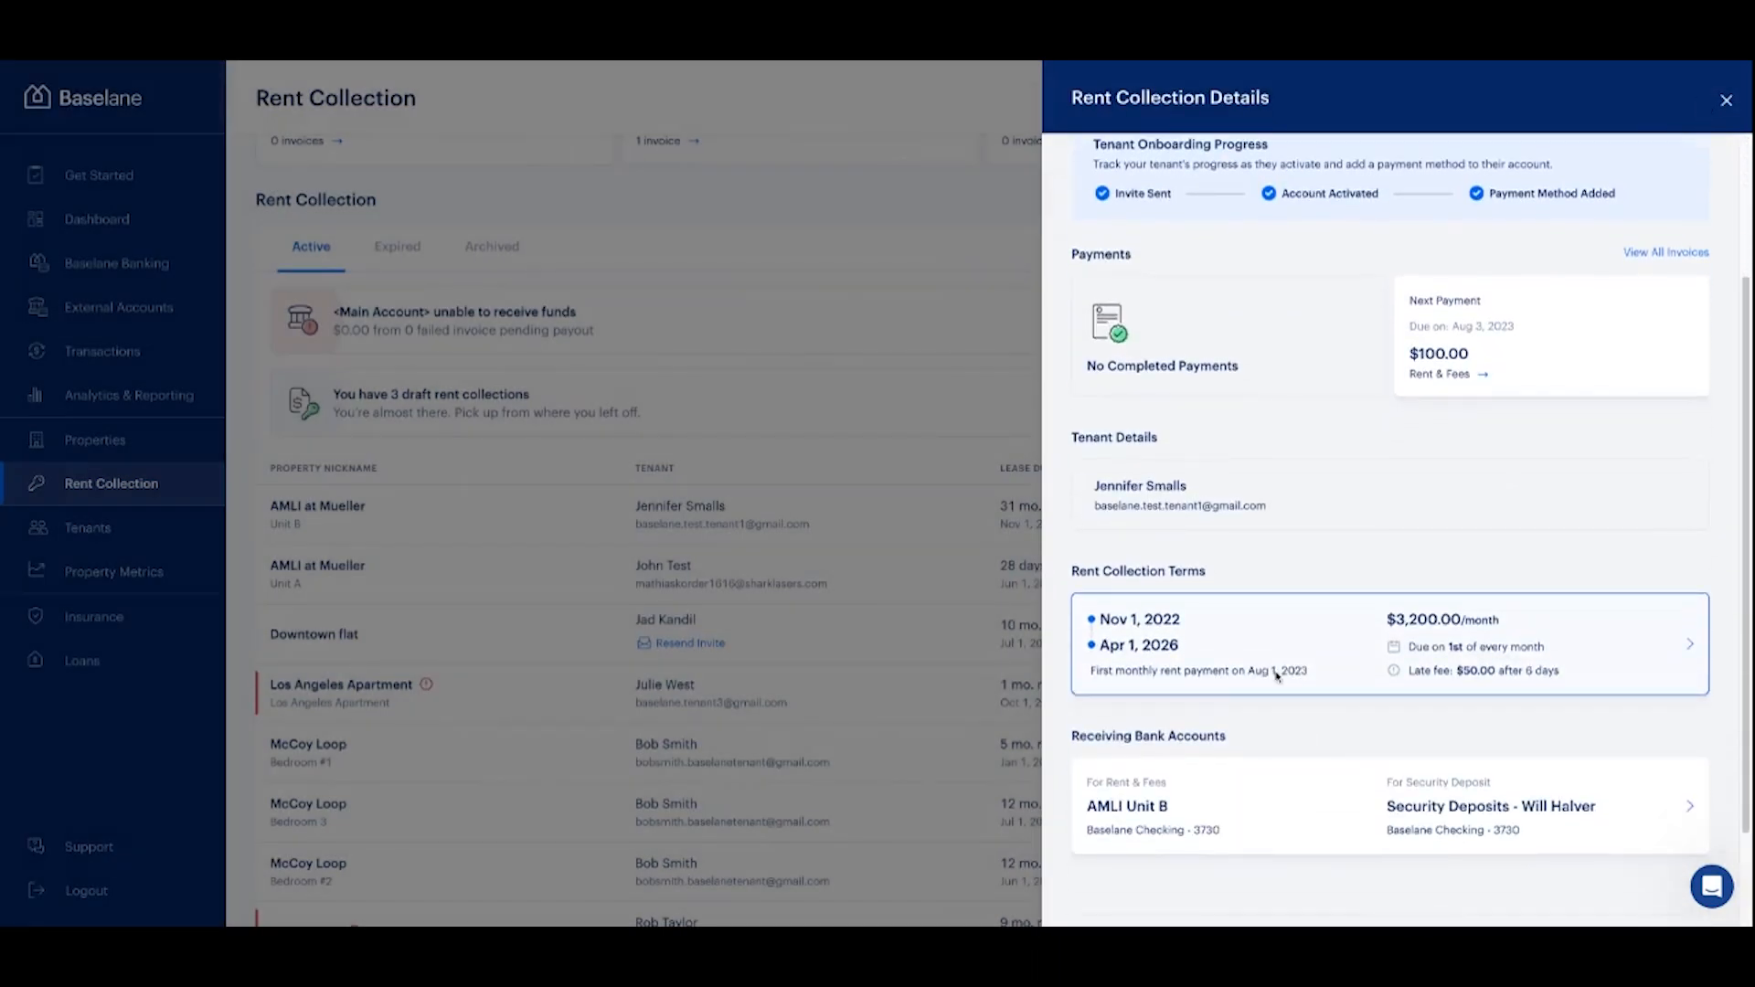
{"action": "left_click", "coordinate": [1269, 650]}
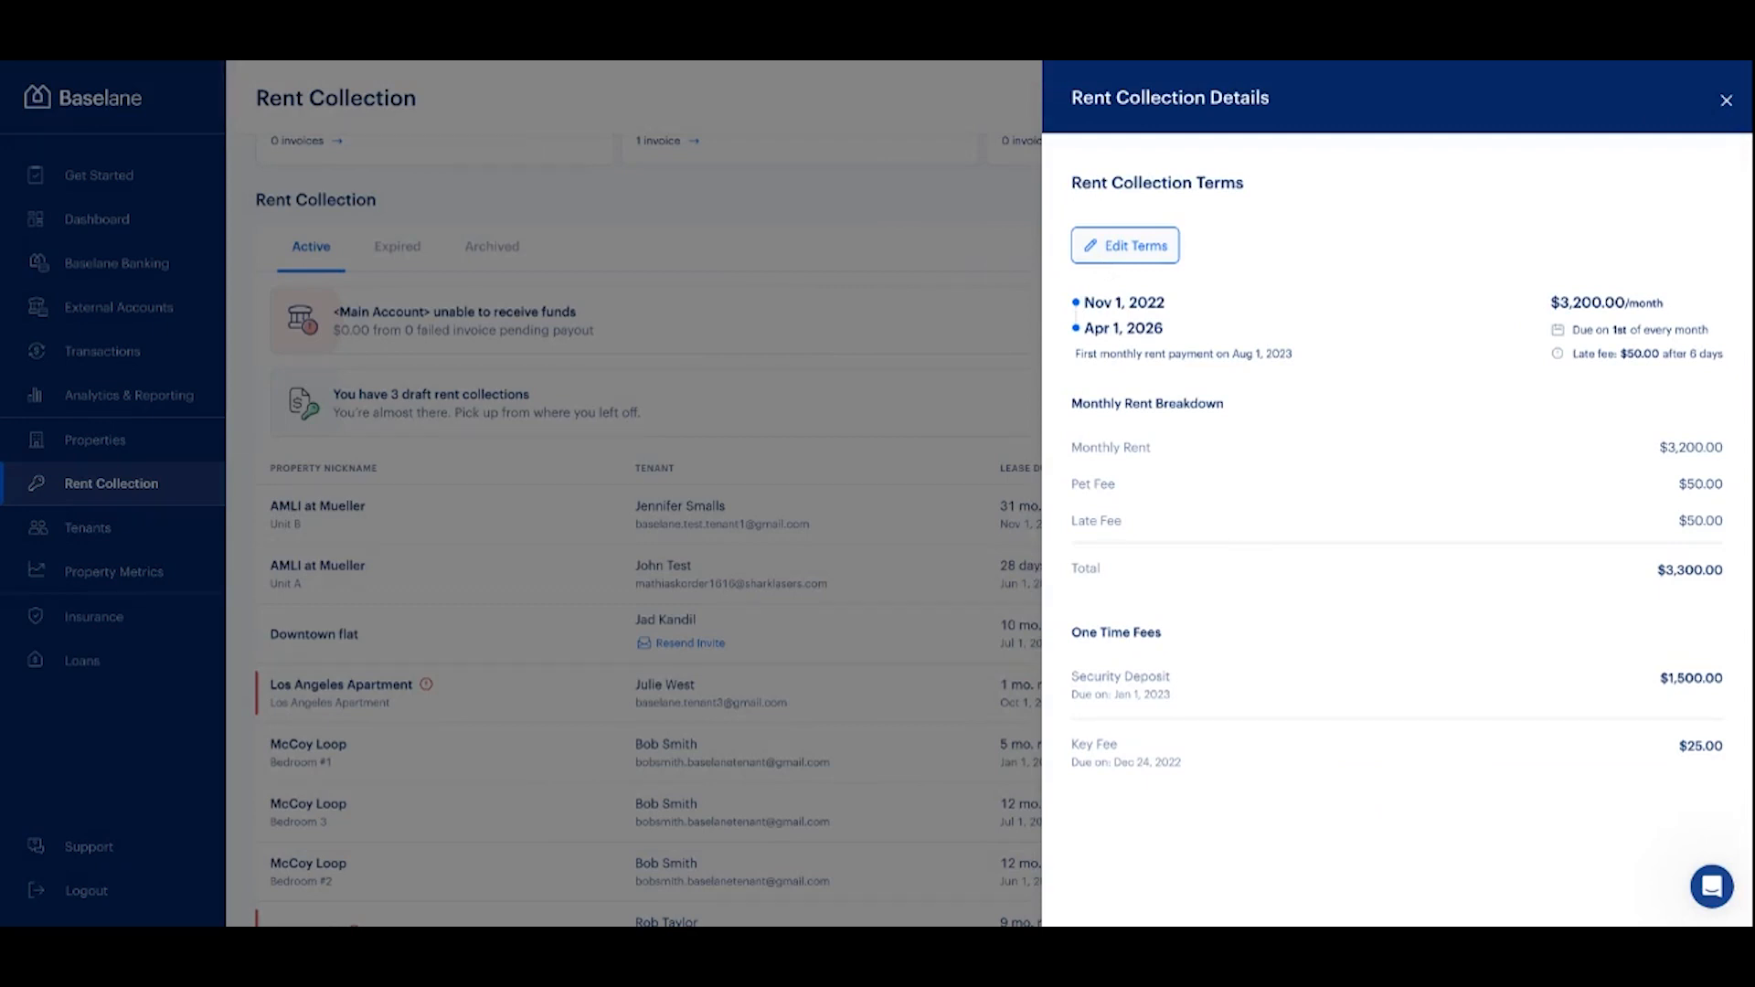
{"action": "left_click", "coordinate": [1126, 246]}
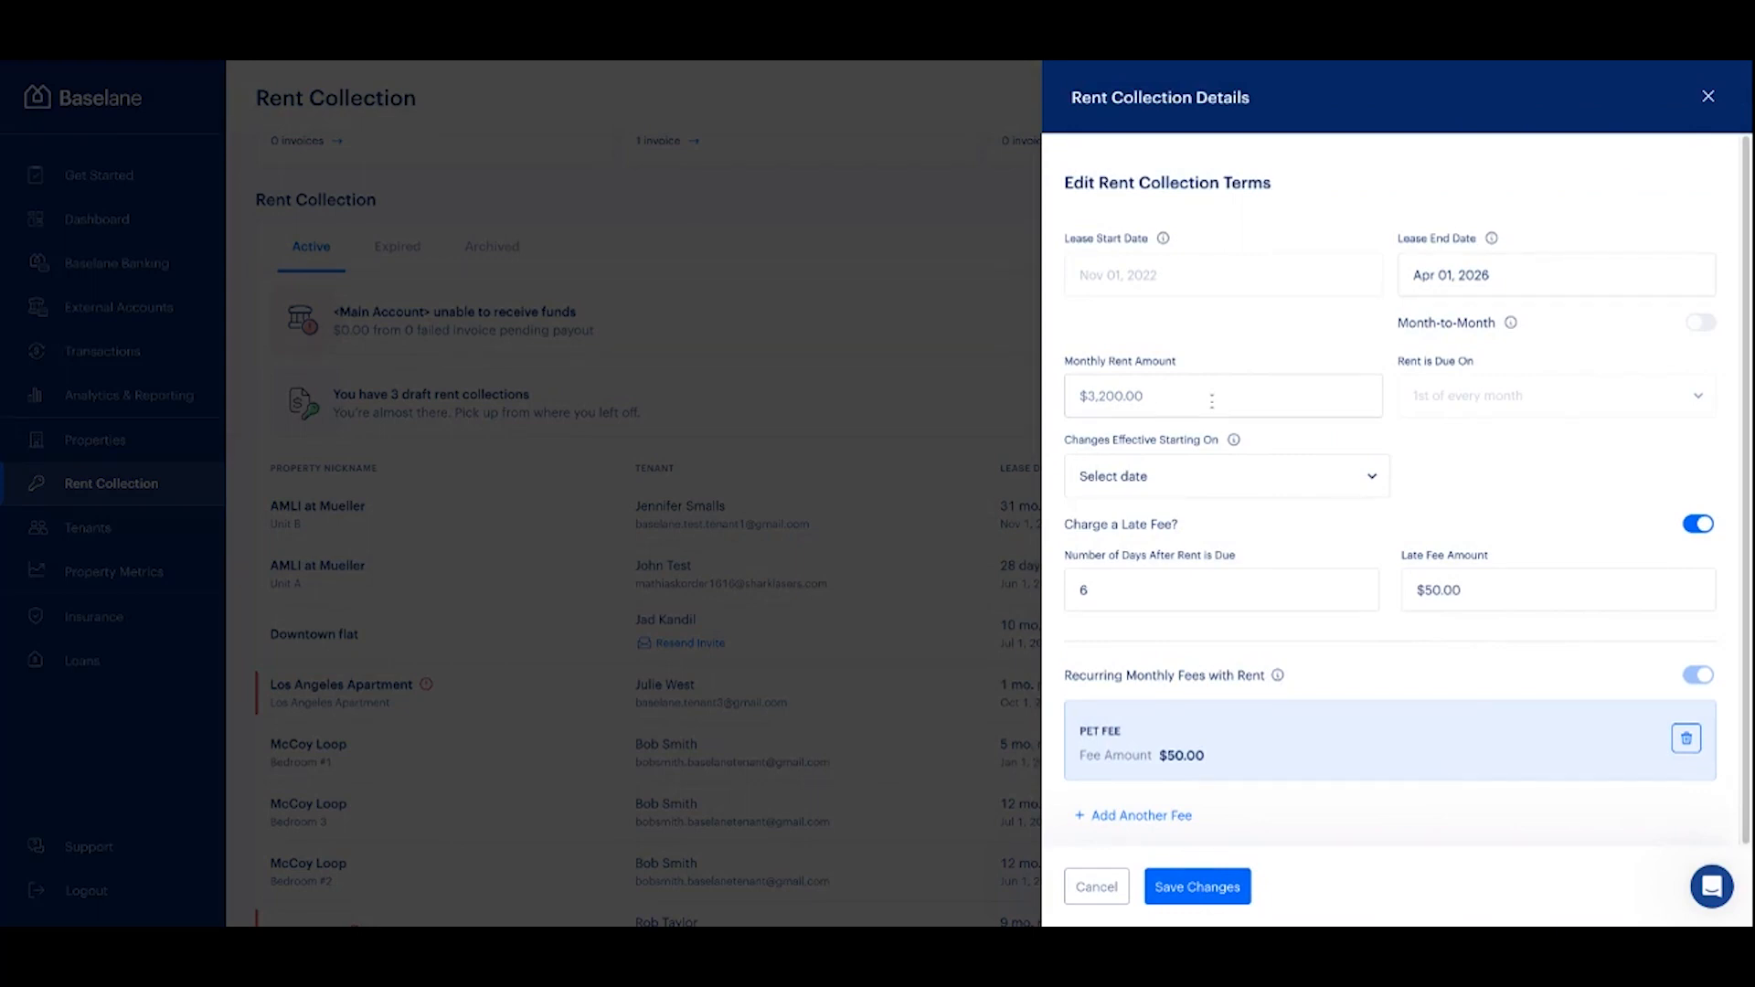
{"action": "left_click", "coordinate": [1115, 400]}
{"action": "key", "text": "BackSpace"}
{"action": "type", "text": "5"}
{"action": "left_click", "coordinate": [1223, 493]}
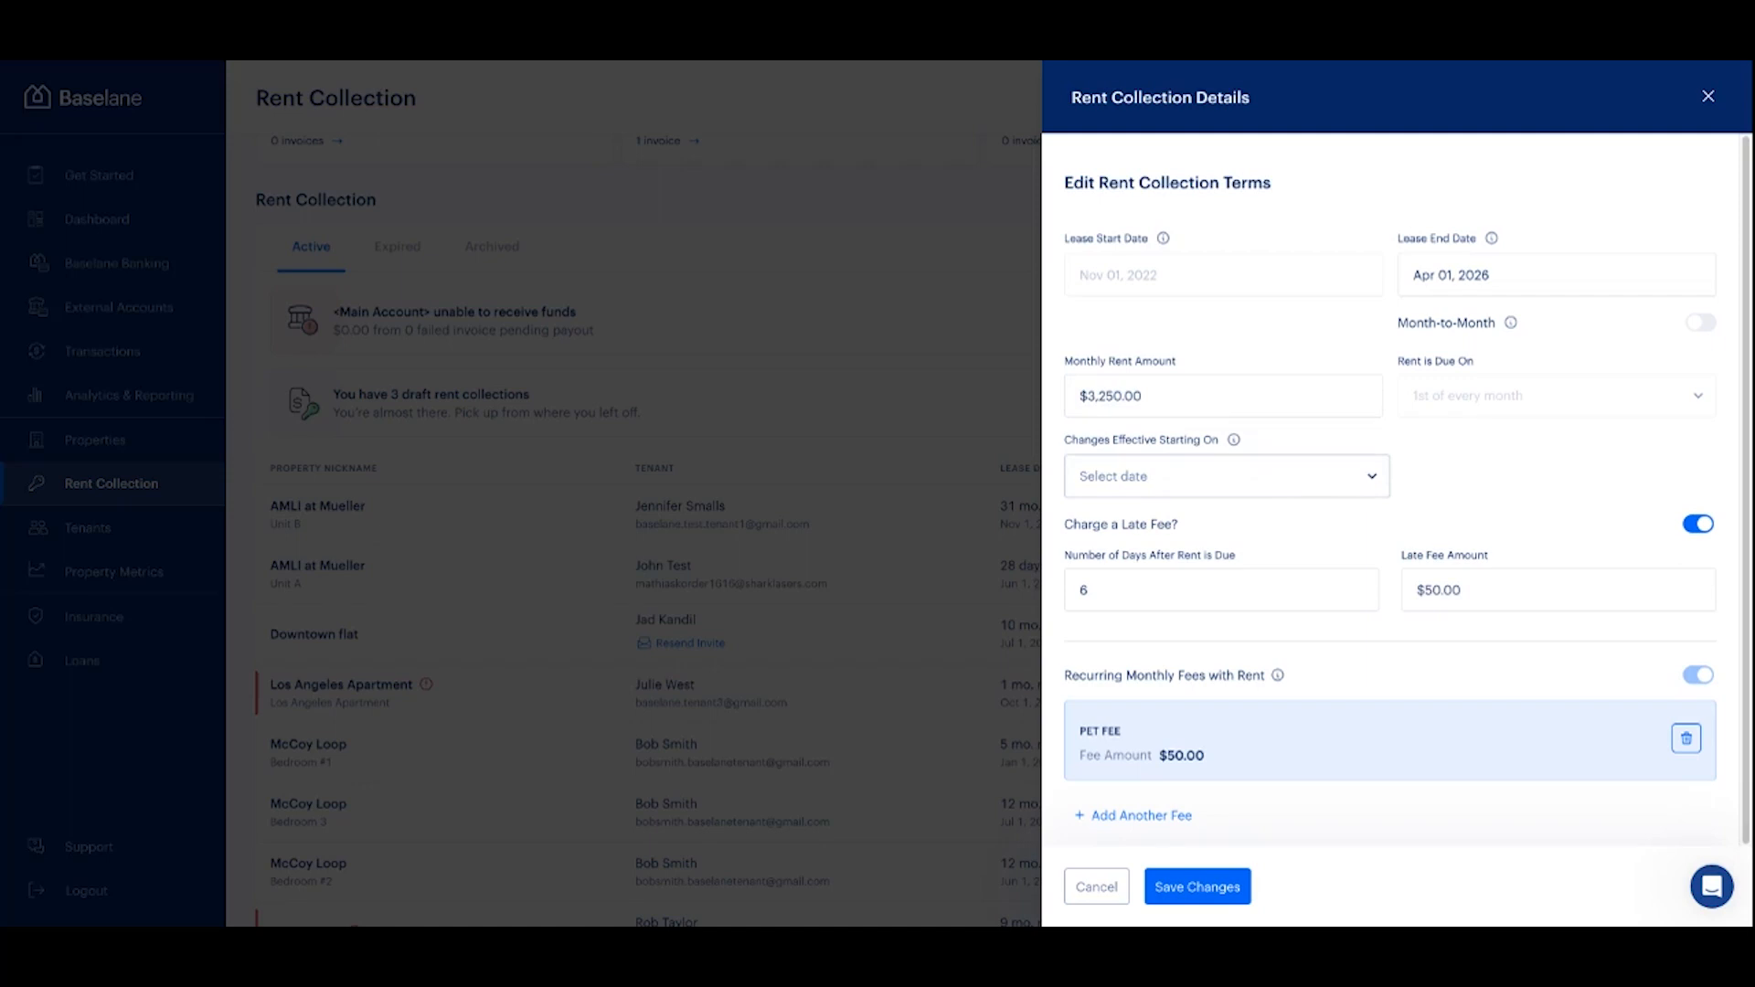
{"action": "left_click", "coordinate": [1225, 498]}
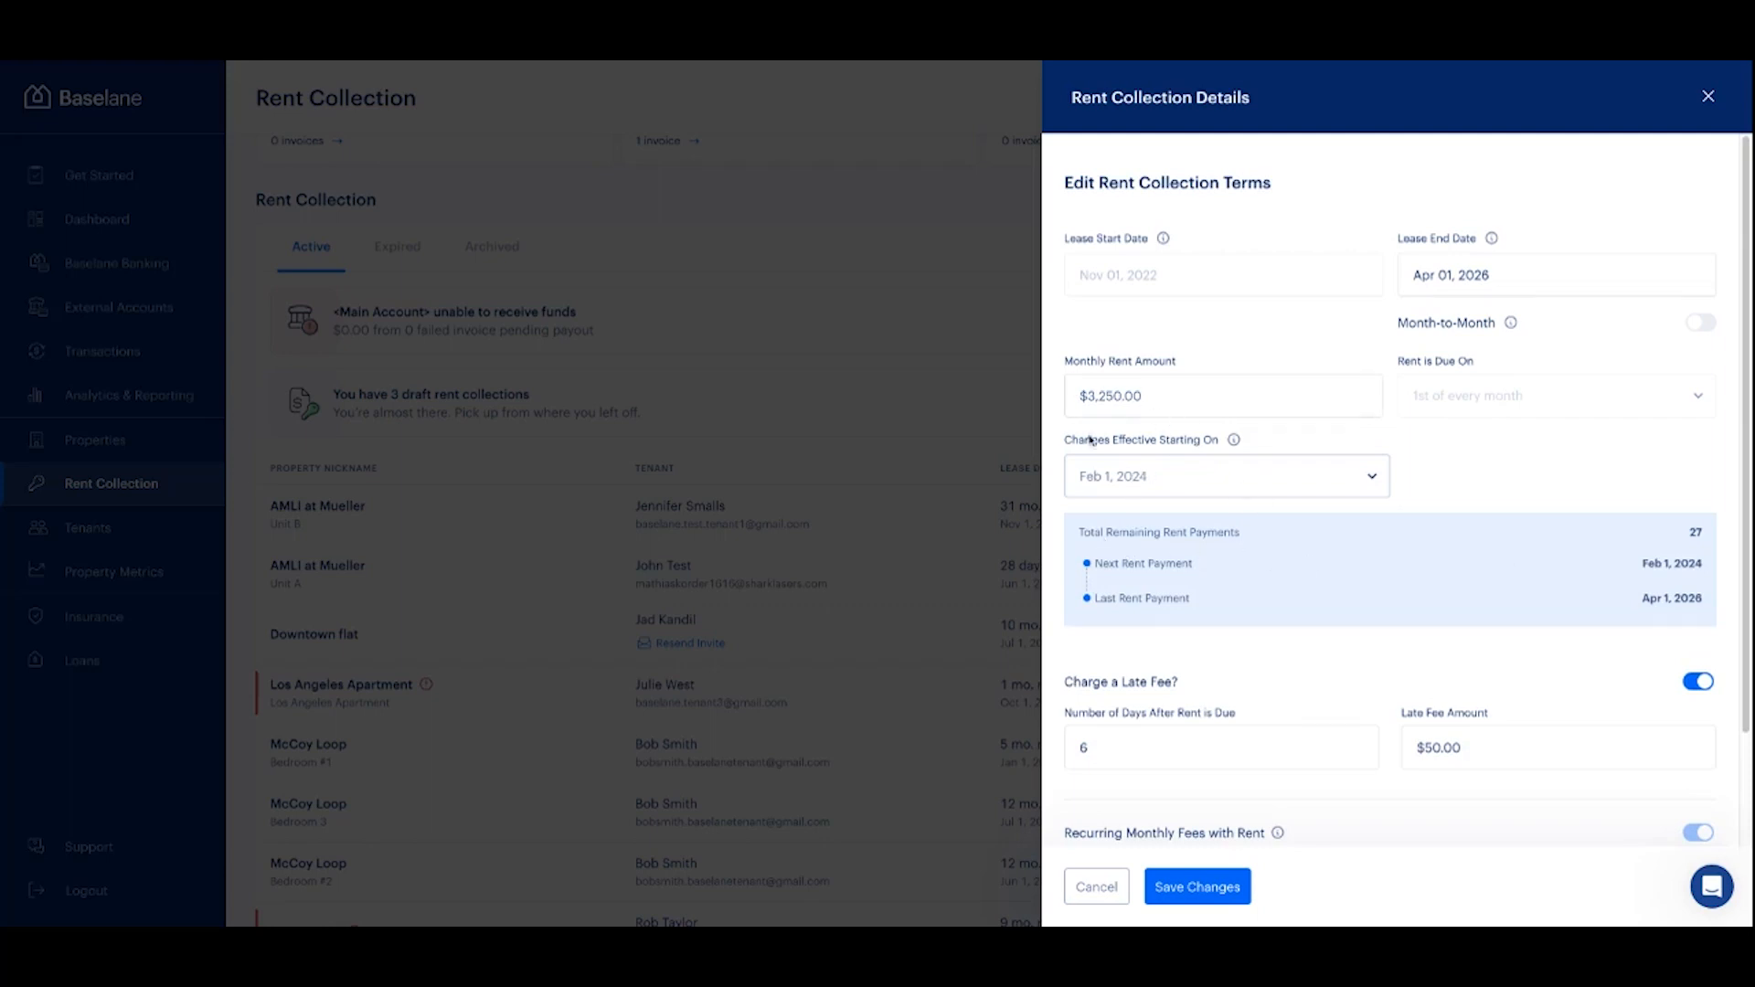
{"action": "scroll", "coordinate": [1313, 576], "scroll_direction": "down", "scroll_amount": 3}
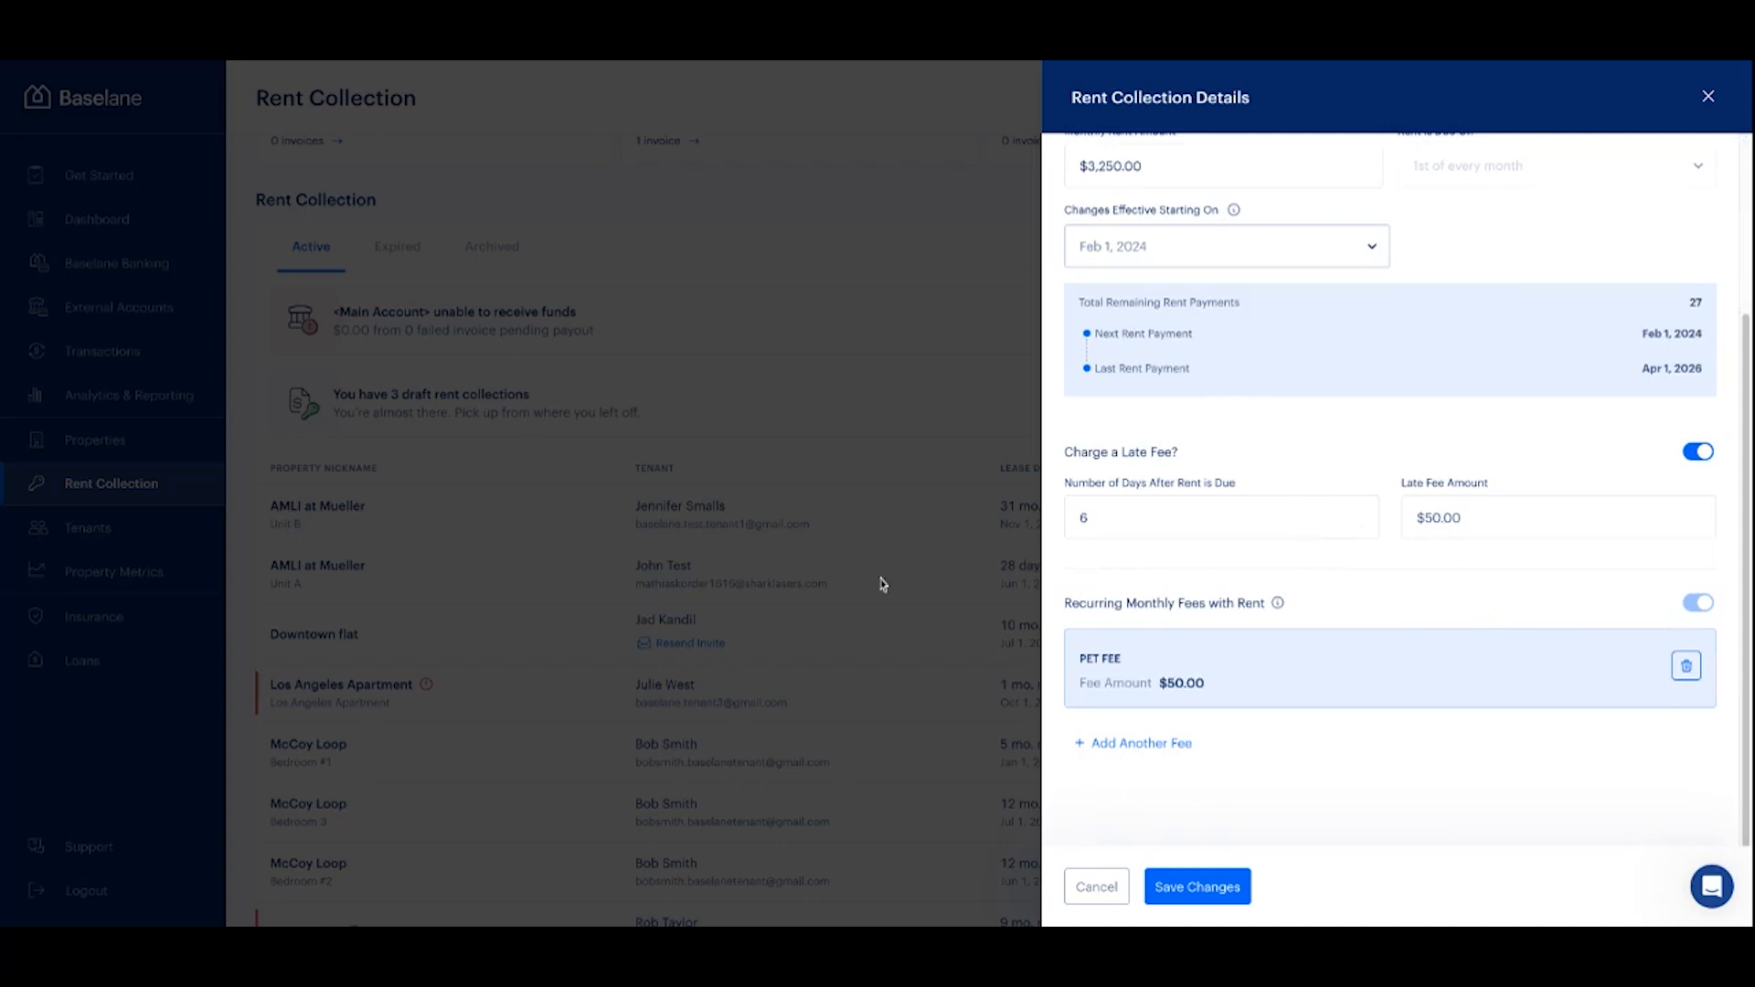
{"action": "left_click", "coordinate": [1087, 889]}
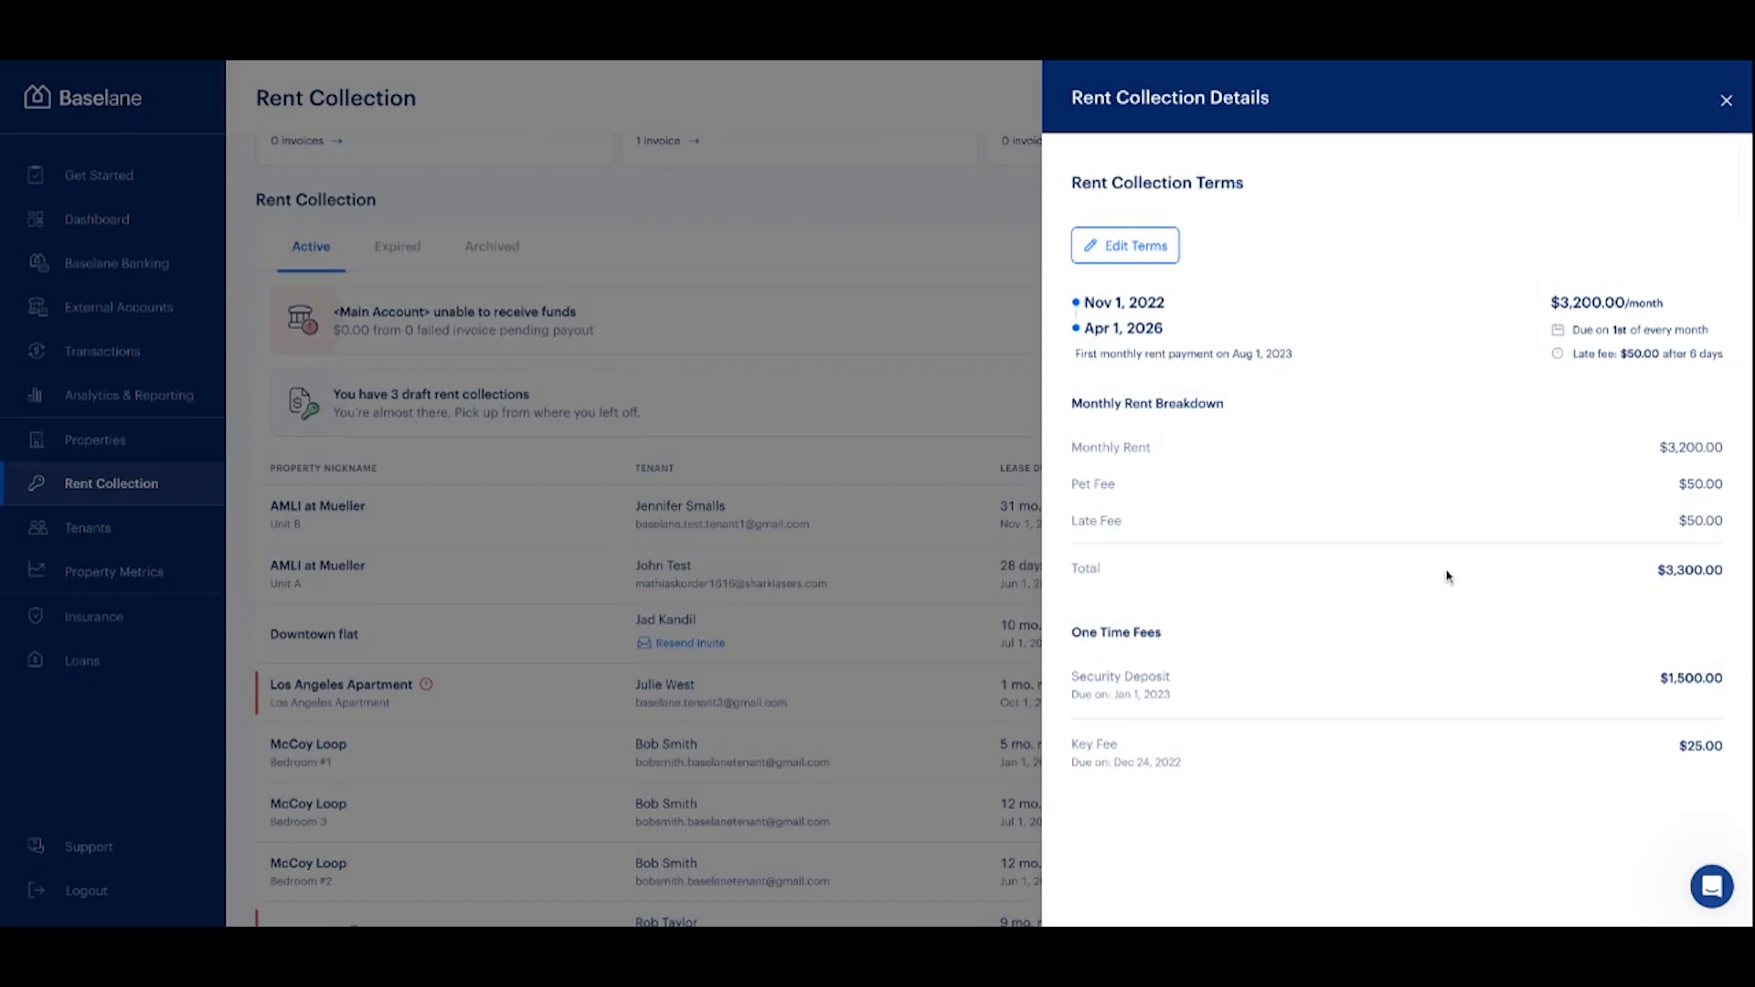
Check the receiving bank accounts for Unit B's rent and security deposits, including the new account option, and close the rent collection details.
{"action": "left_click", "coordinate": [1730, 105]}
{"action": "scroll", "coordinate": [1260, 560], "scroll_direction": "down", "scroll_amount": 3}
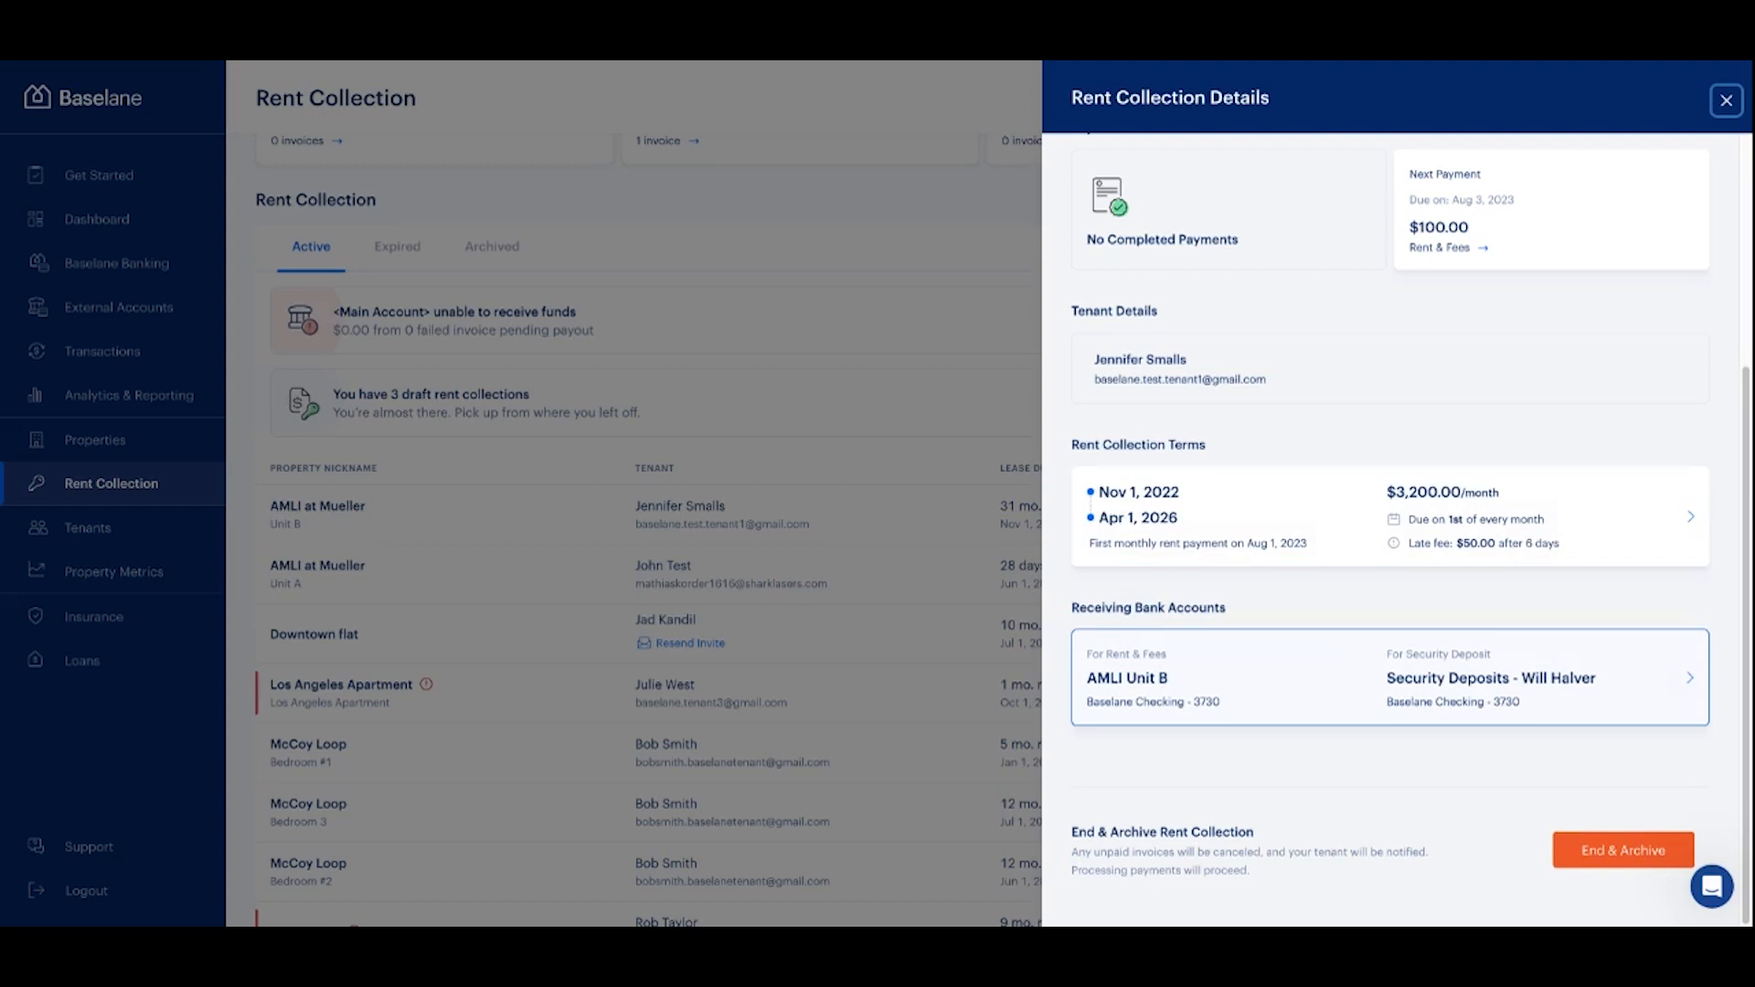
{"action": "left_click", "coordinate": [1389, 677]}
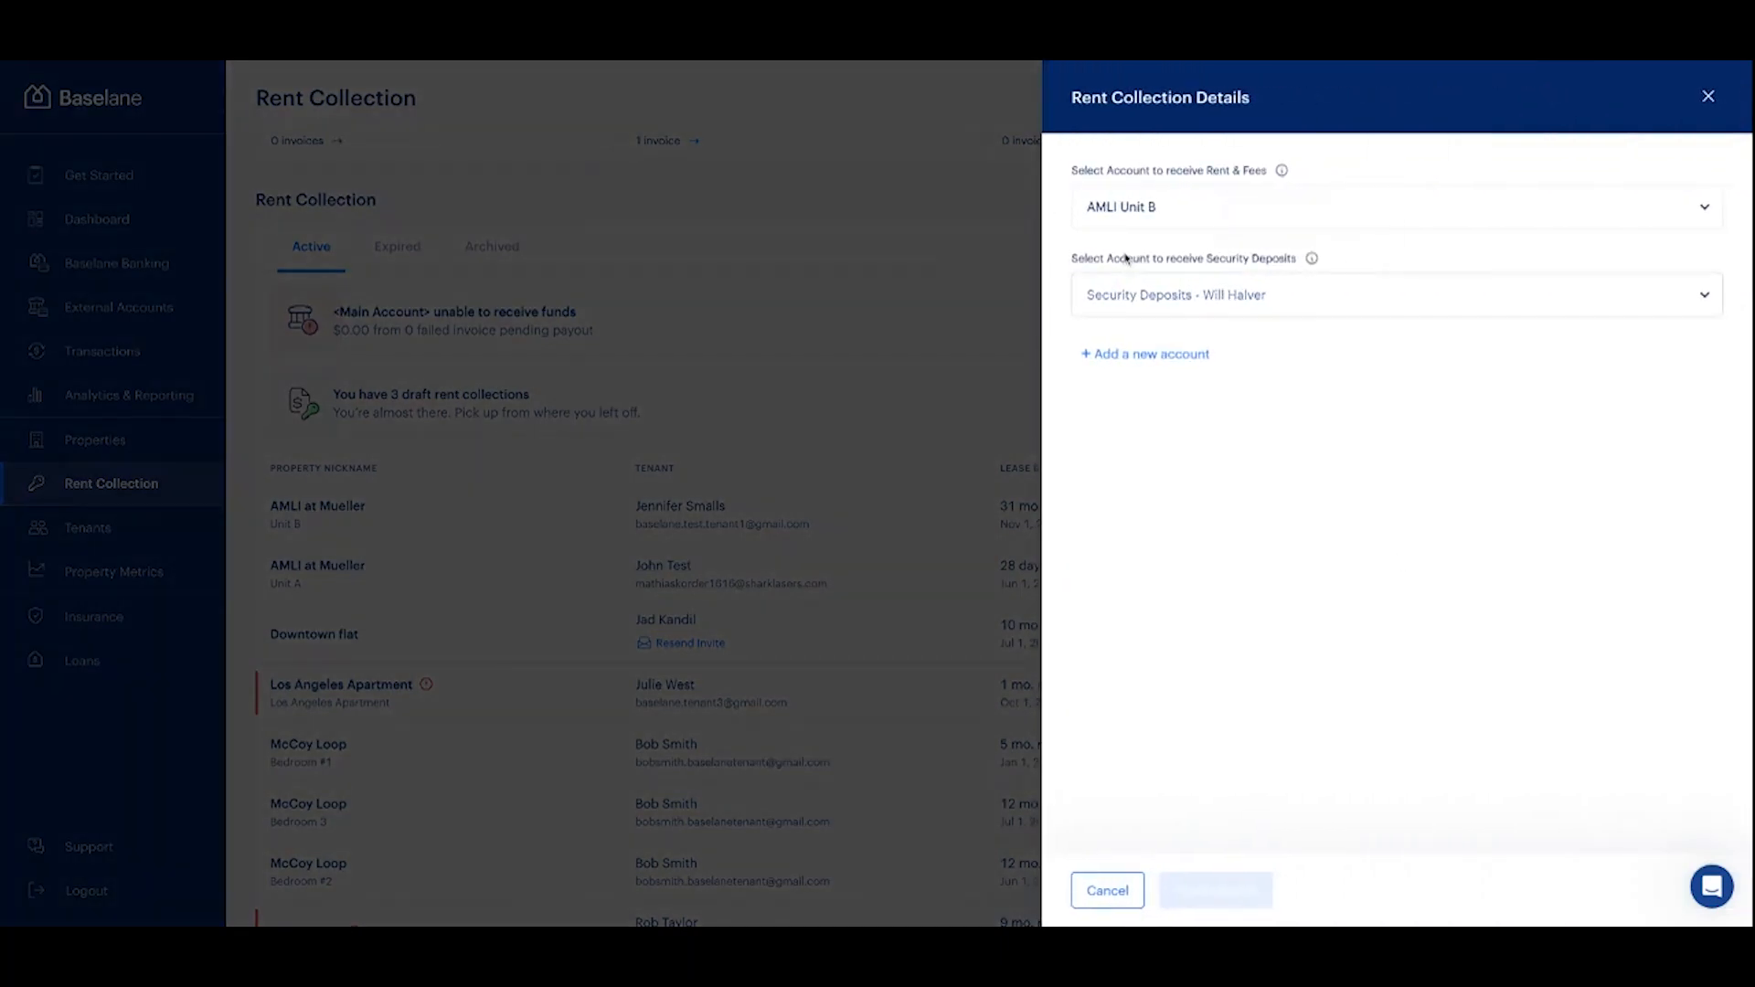
{"action": "left_click", "coordinate": [1707, 96]}
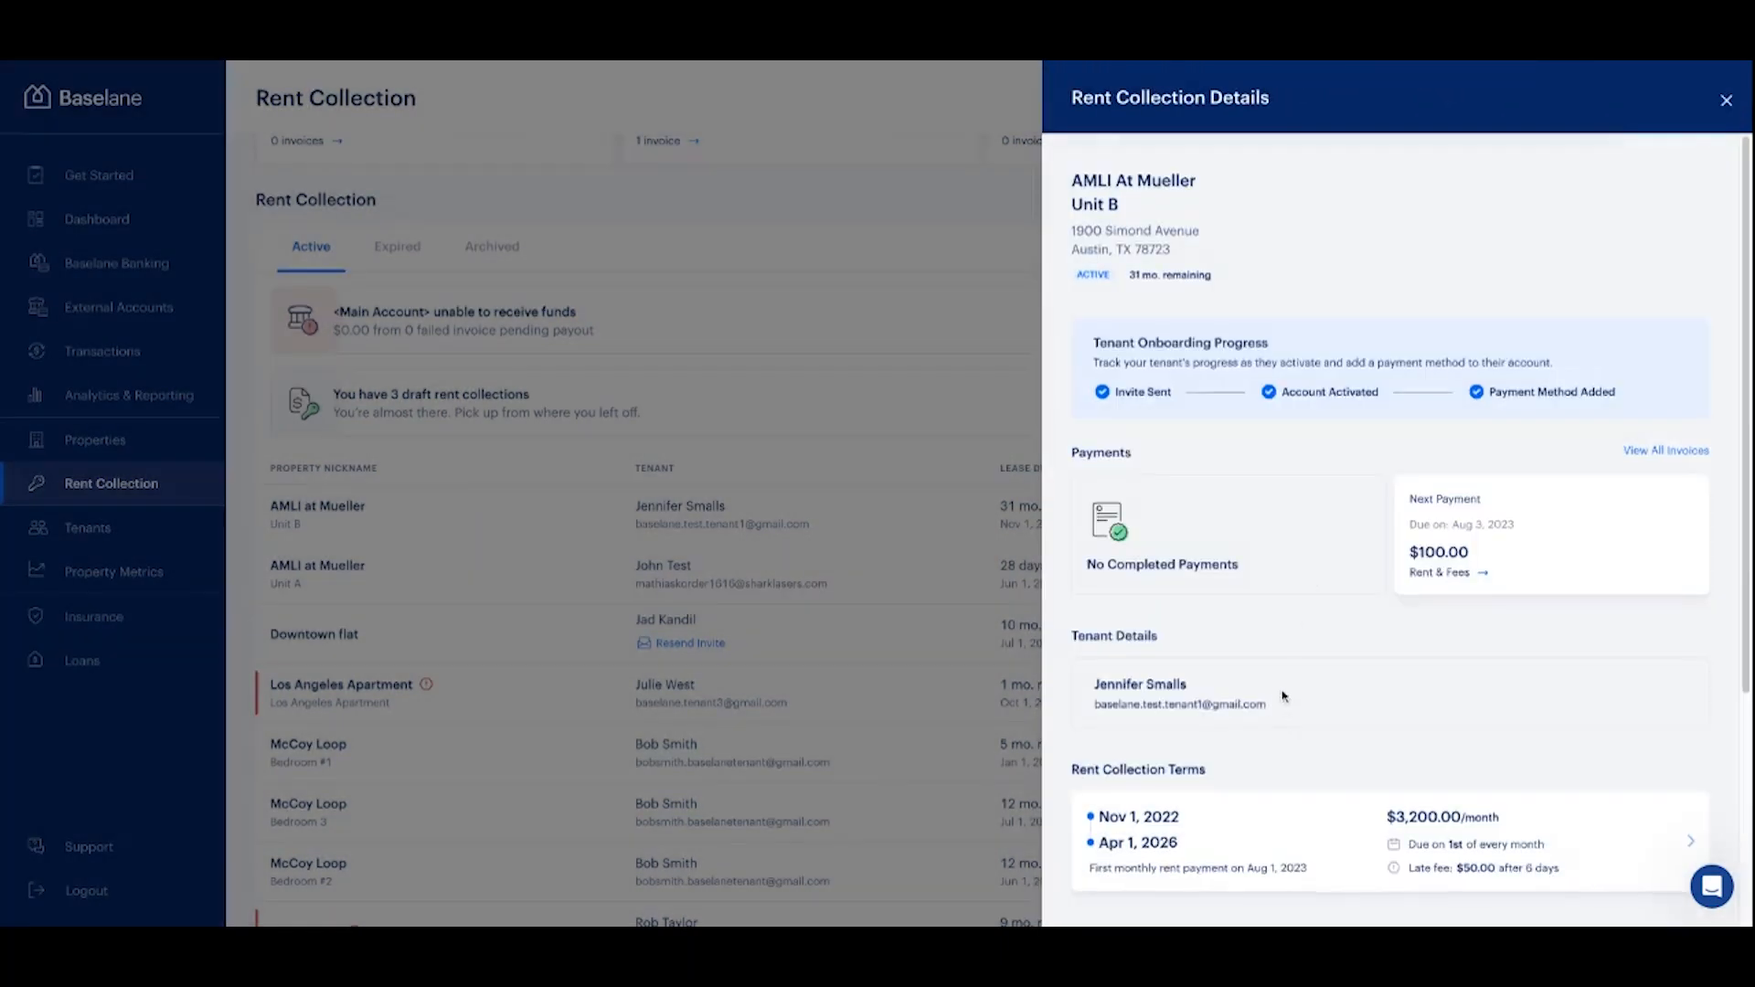
{"action": "scroll", "coordinate": [1289, 631], "scroll_direction": "down", "scroll_amount": 4}
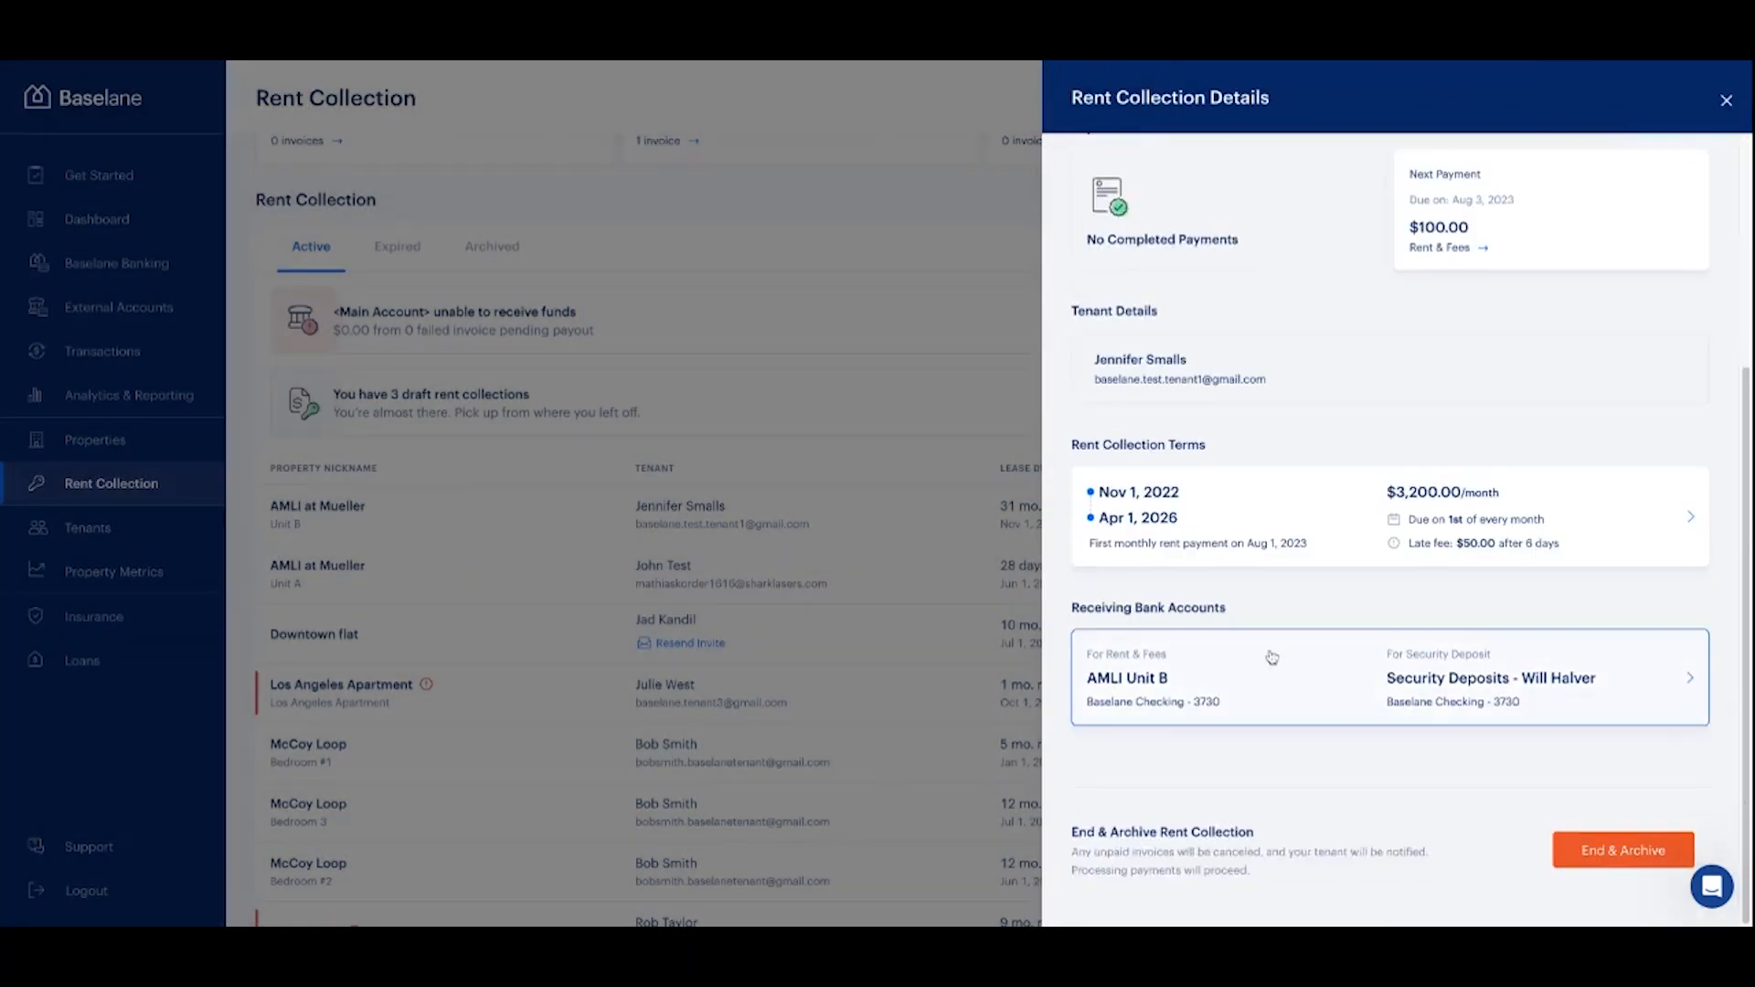
{"action": "left_click", "coordinate": [1155, 686]}
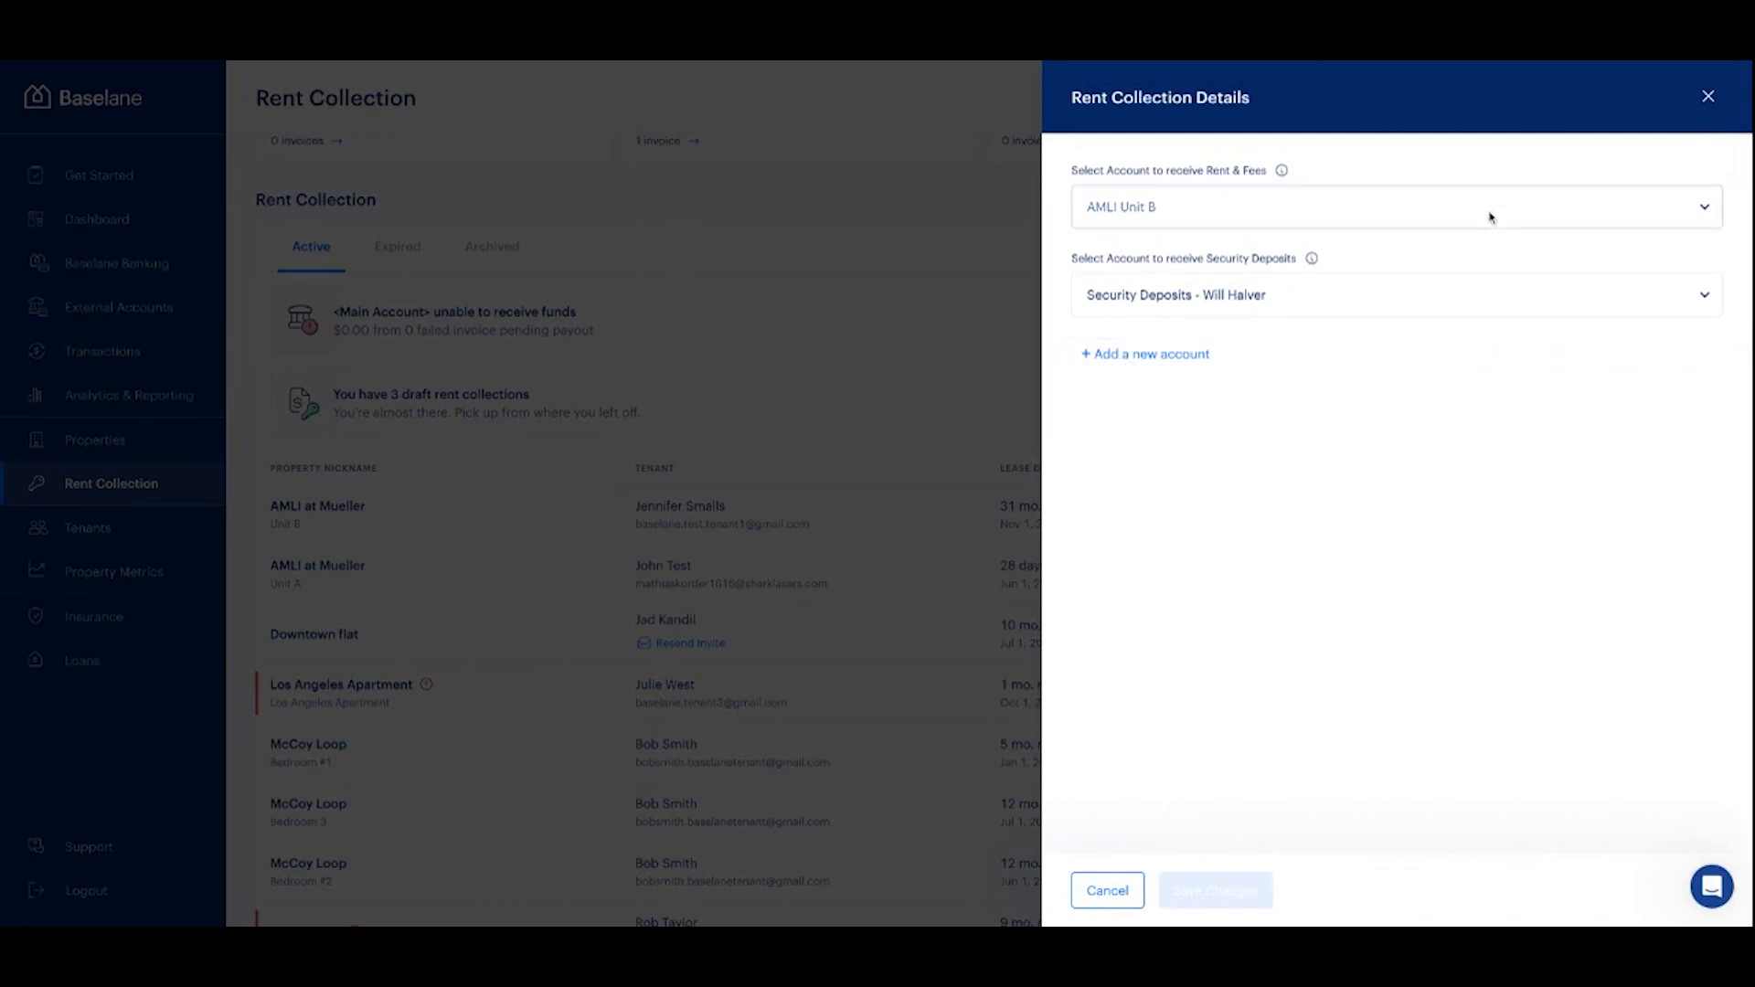
{"action": "left_click", "coordinate": [1189, 354]}
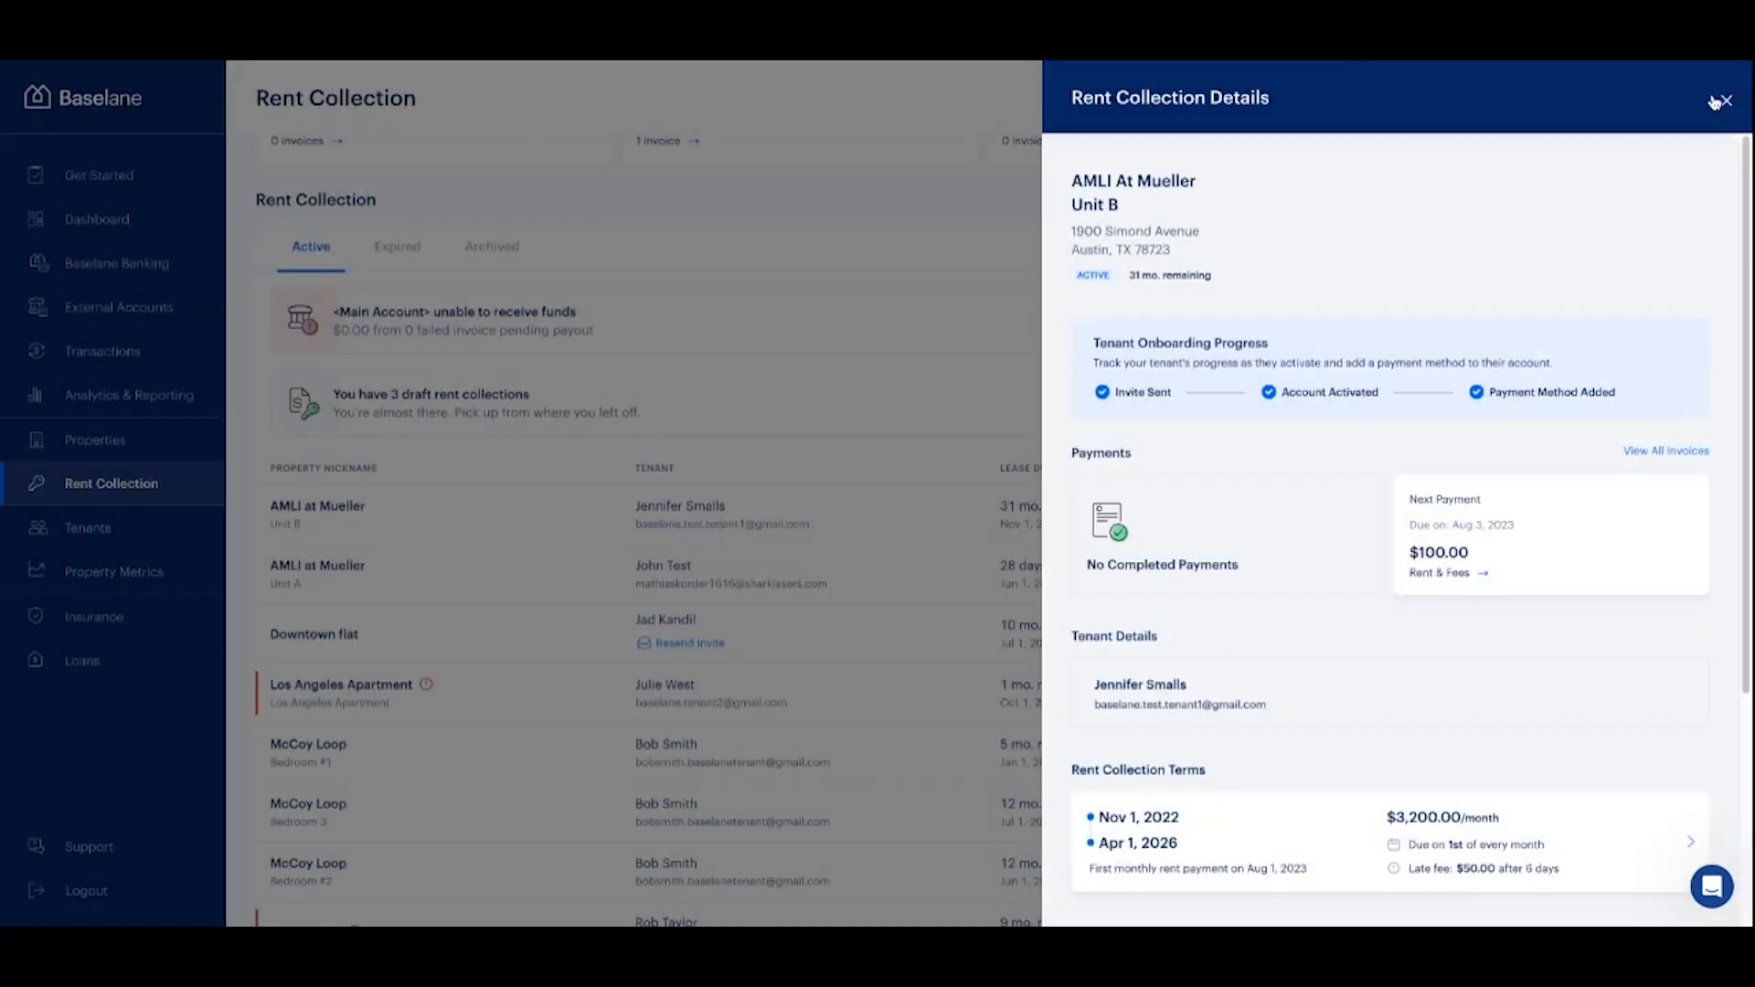
{"action": "left_click", "coordinate": [1723, 102]}
{"action": "left_click", "coordinate": [1723, 103]}
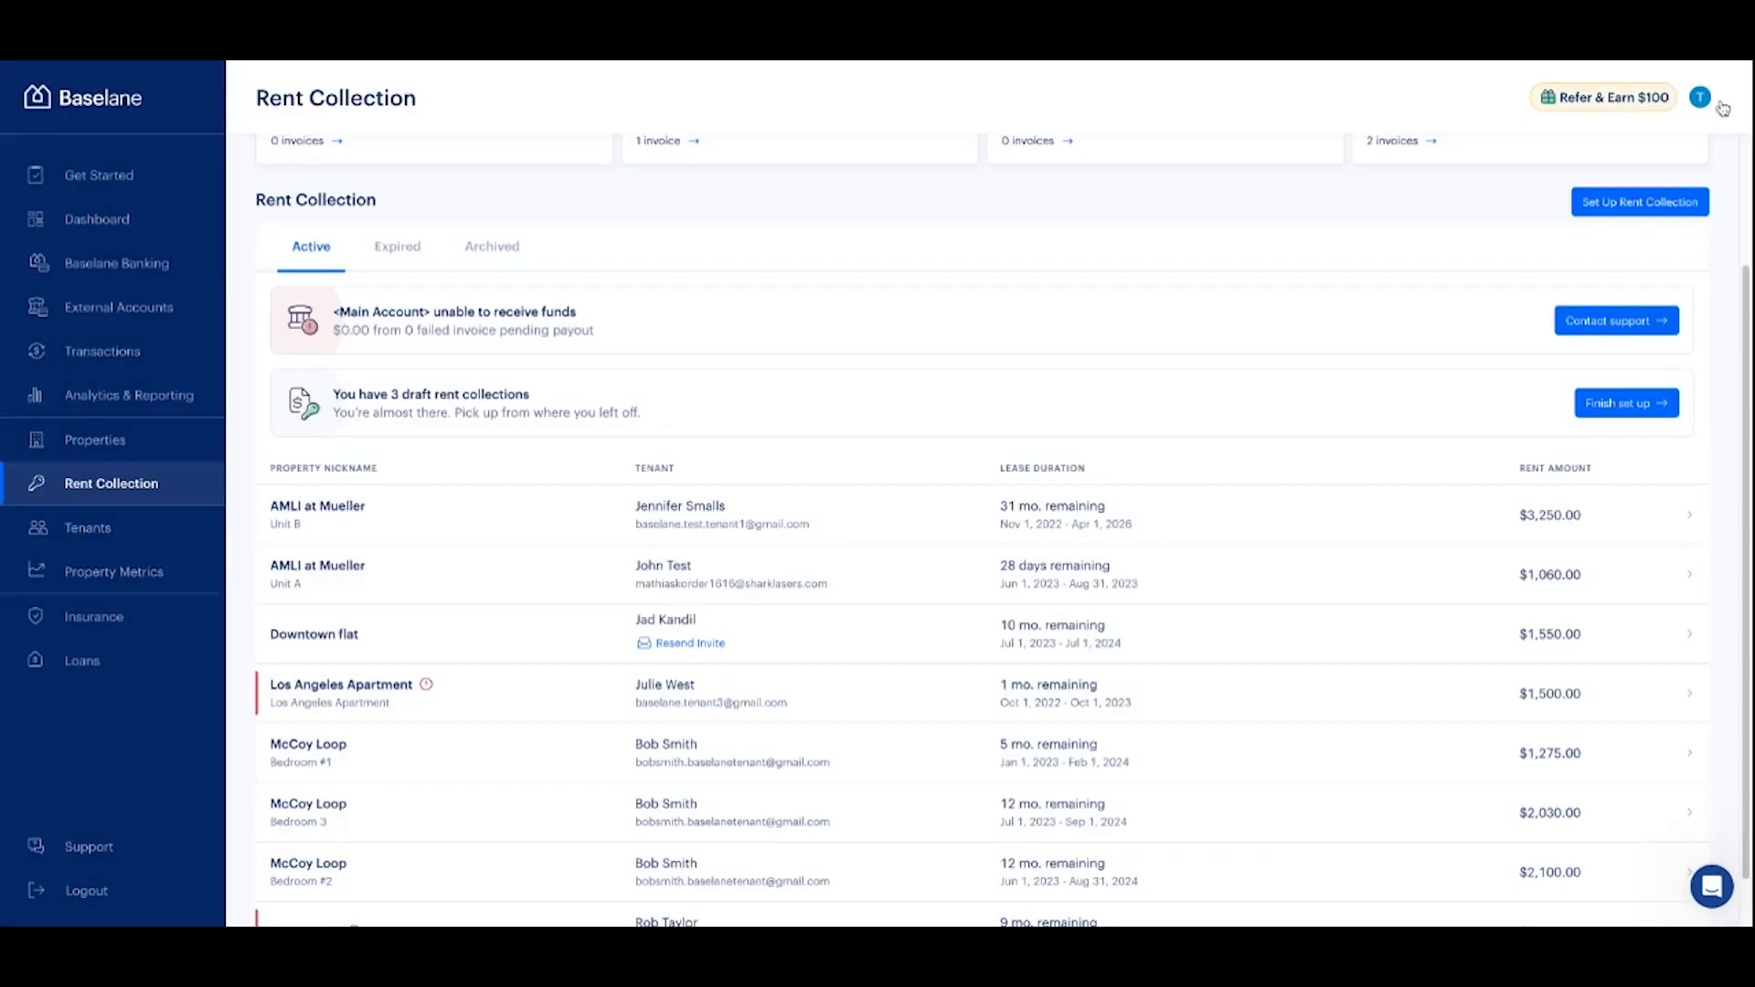
View the invoices behind the processing payments in the payment summary.
{"action": "scroll", "coordinate": [671, 471], "scroll_direction": "up", "scroll_amount": 2}
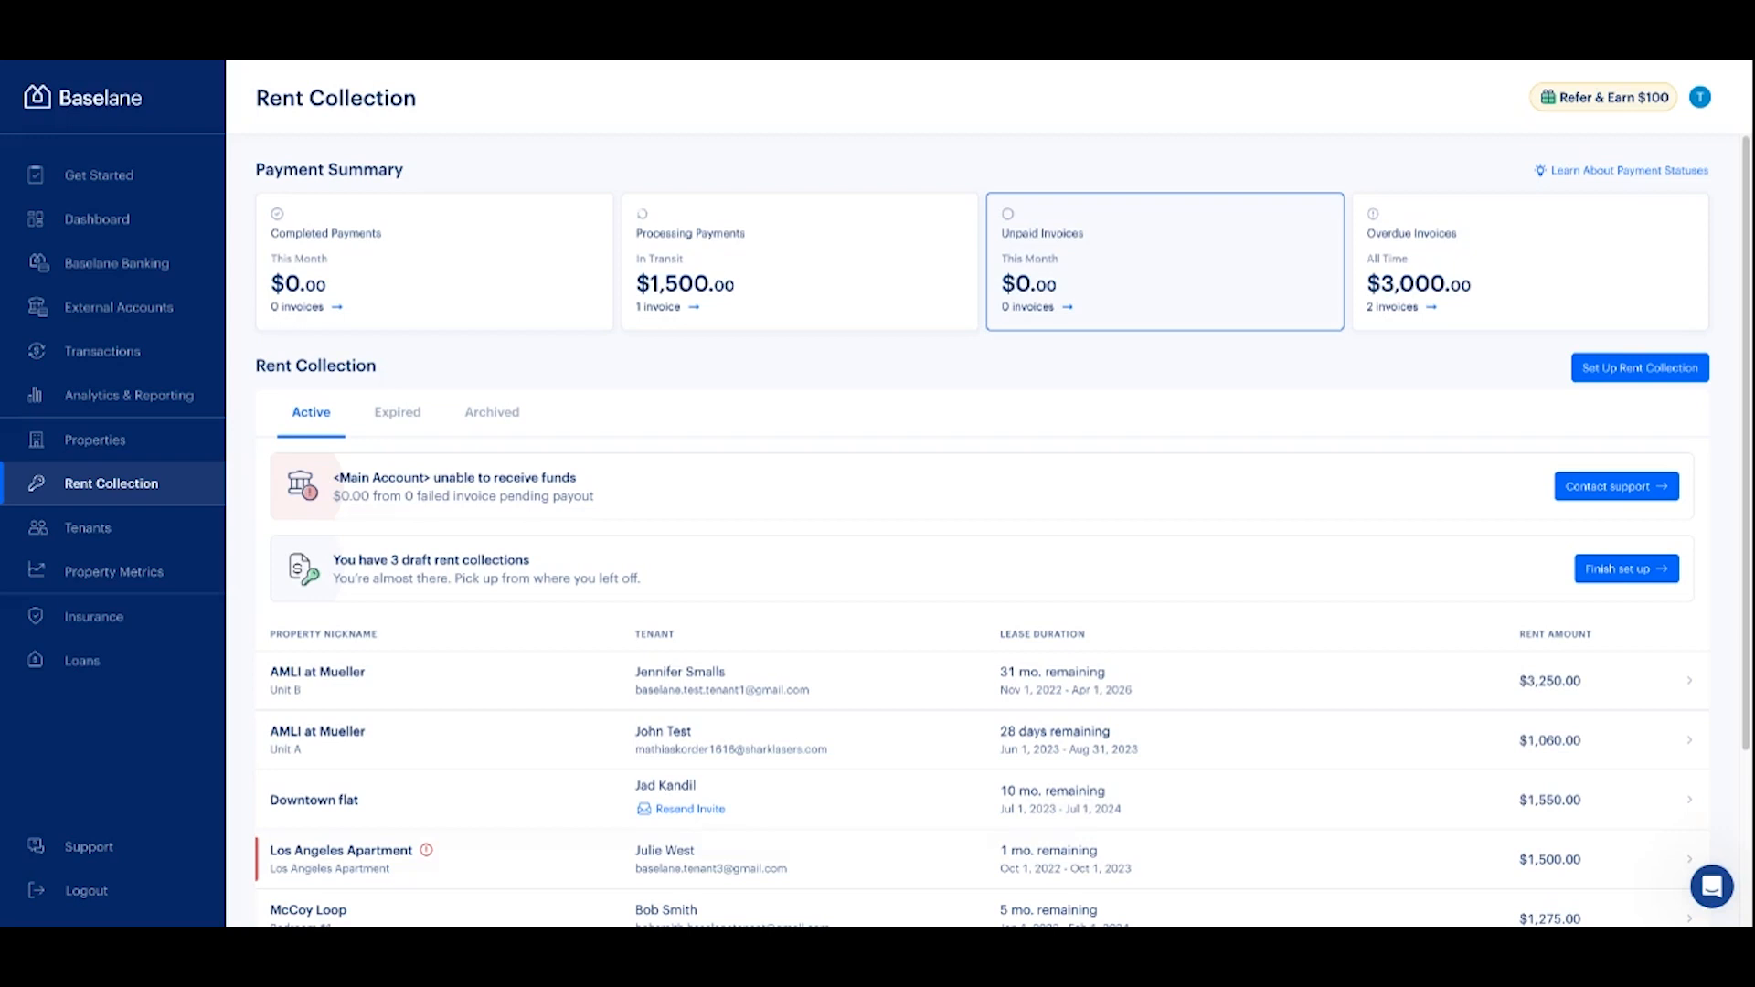
{"action": "left_click", "coordinate": [834, 216]}
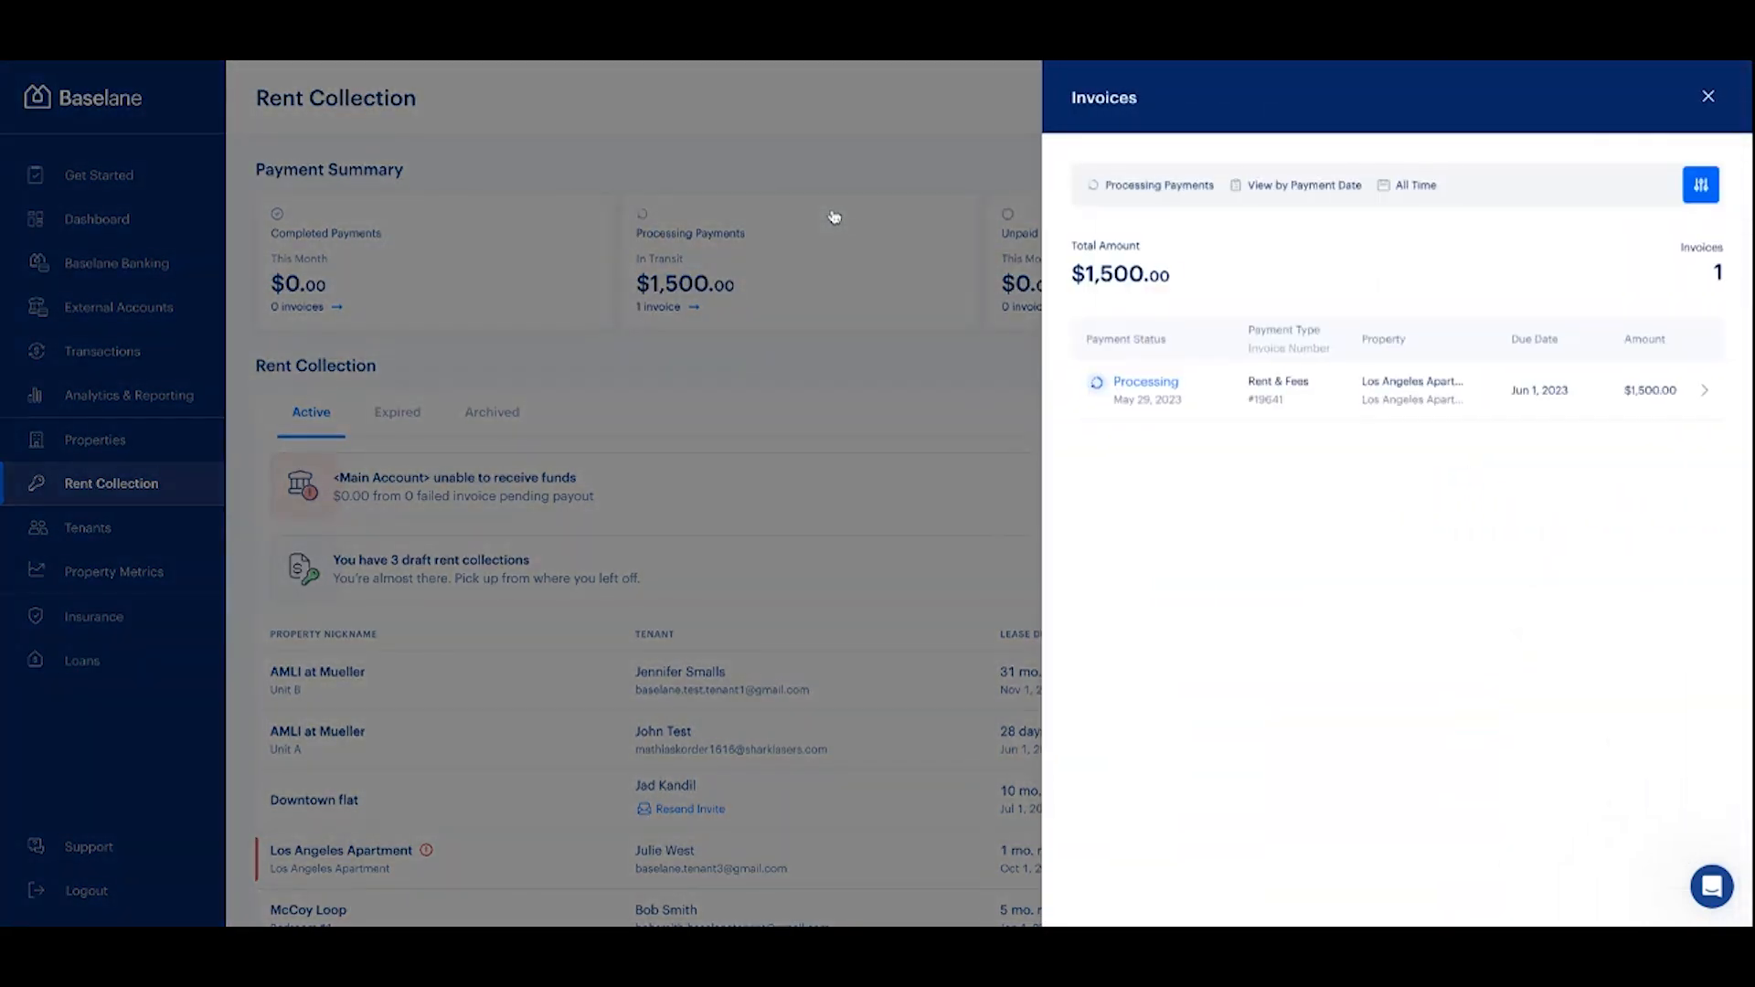
Examine the payment timeline of the processing Los Angeles Apartment invoice, and close the processing payments list.
{"action": "left_click", "coordinate": [1249, 394]}
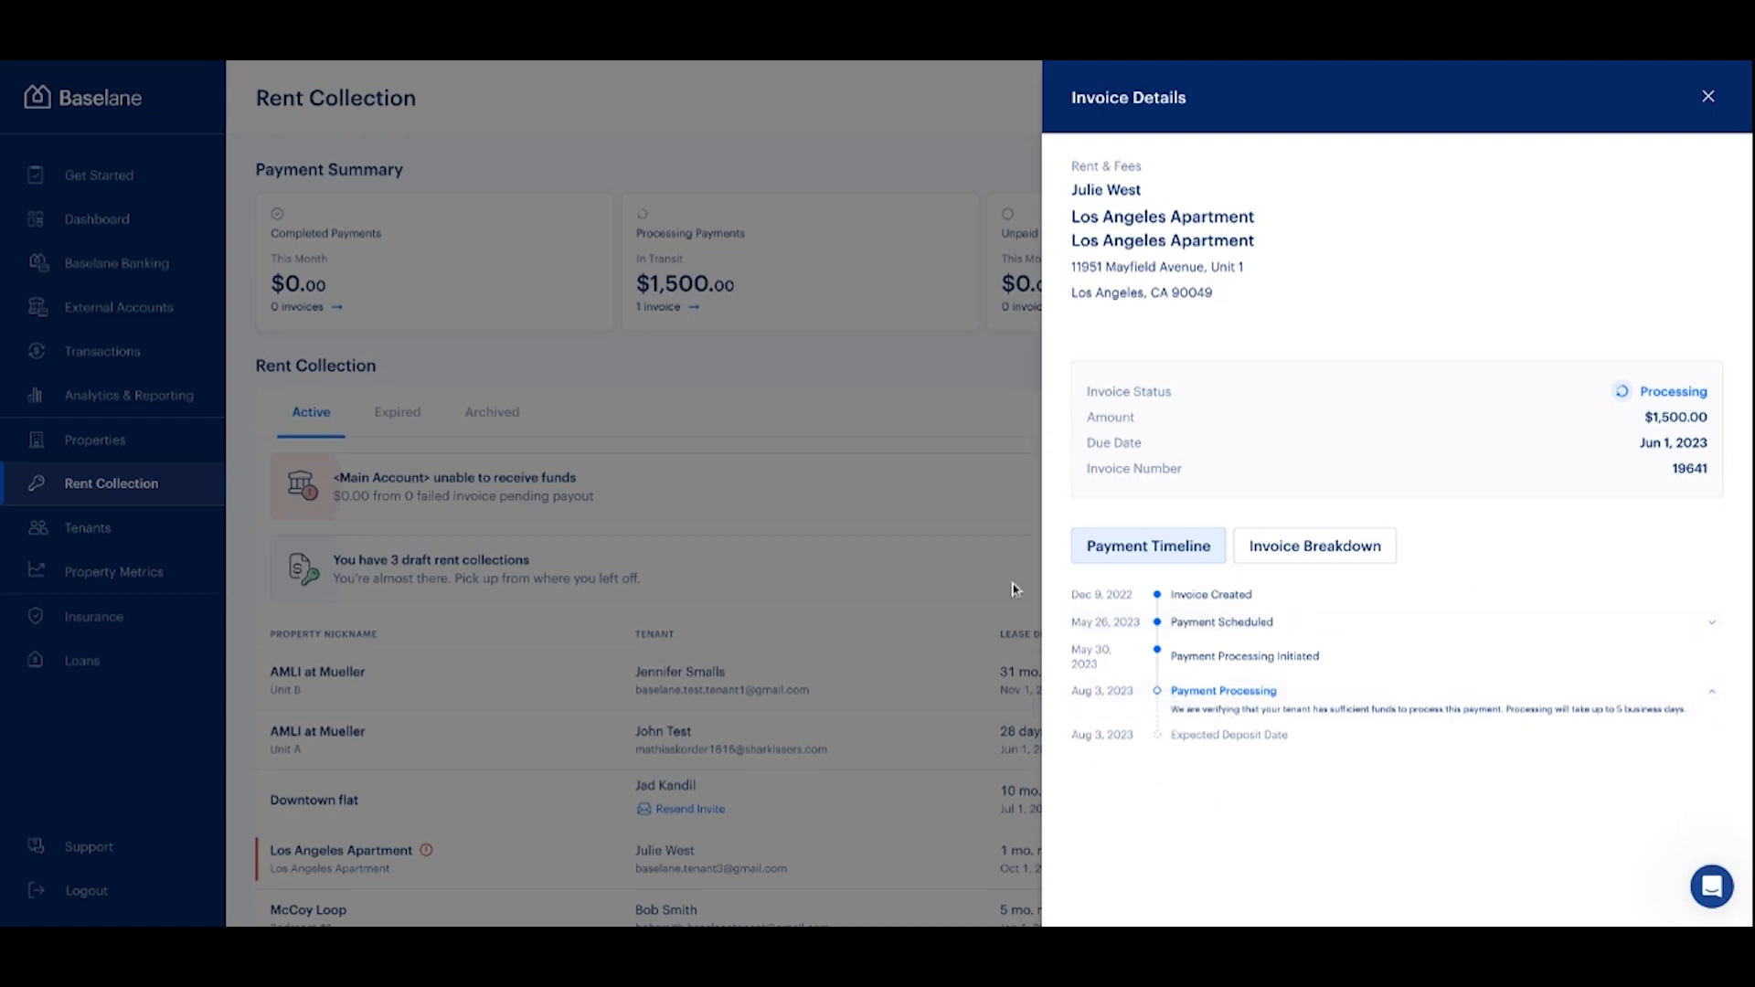
{"action": "left_click", "coordinate": [1706, 101]}
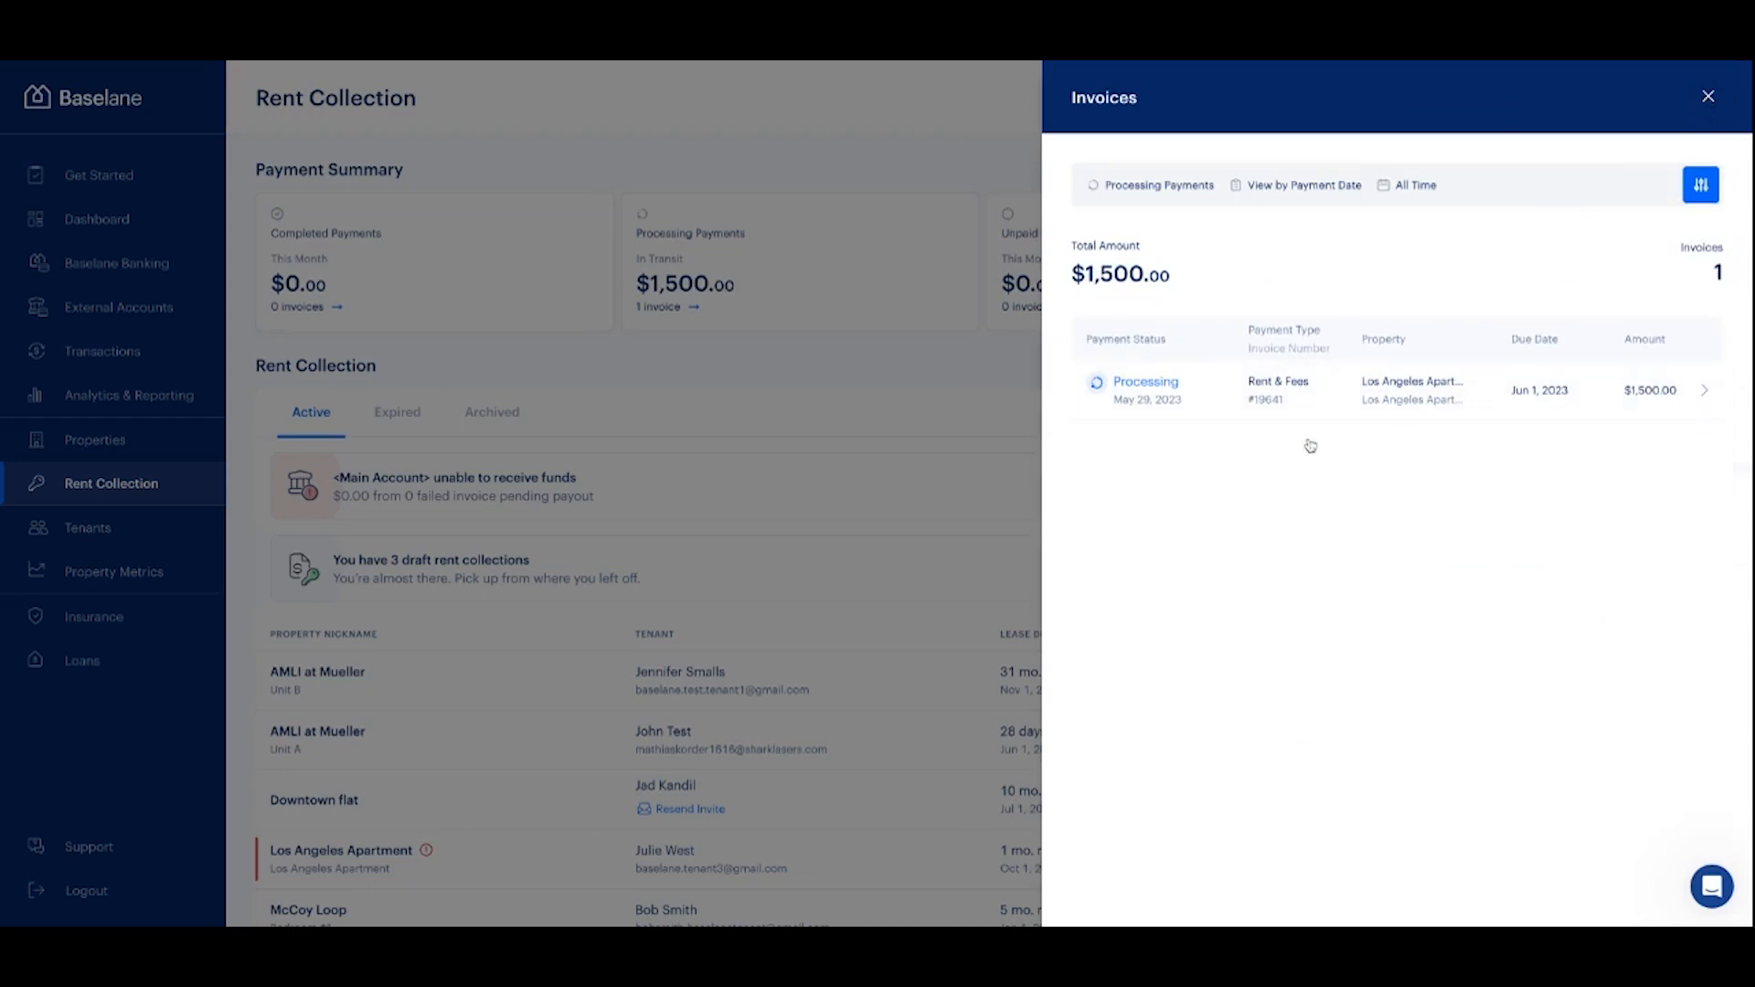
{"action": "left_click", "coordinate": [1425, 407]}
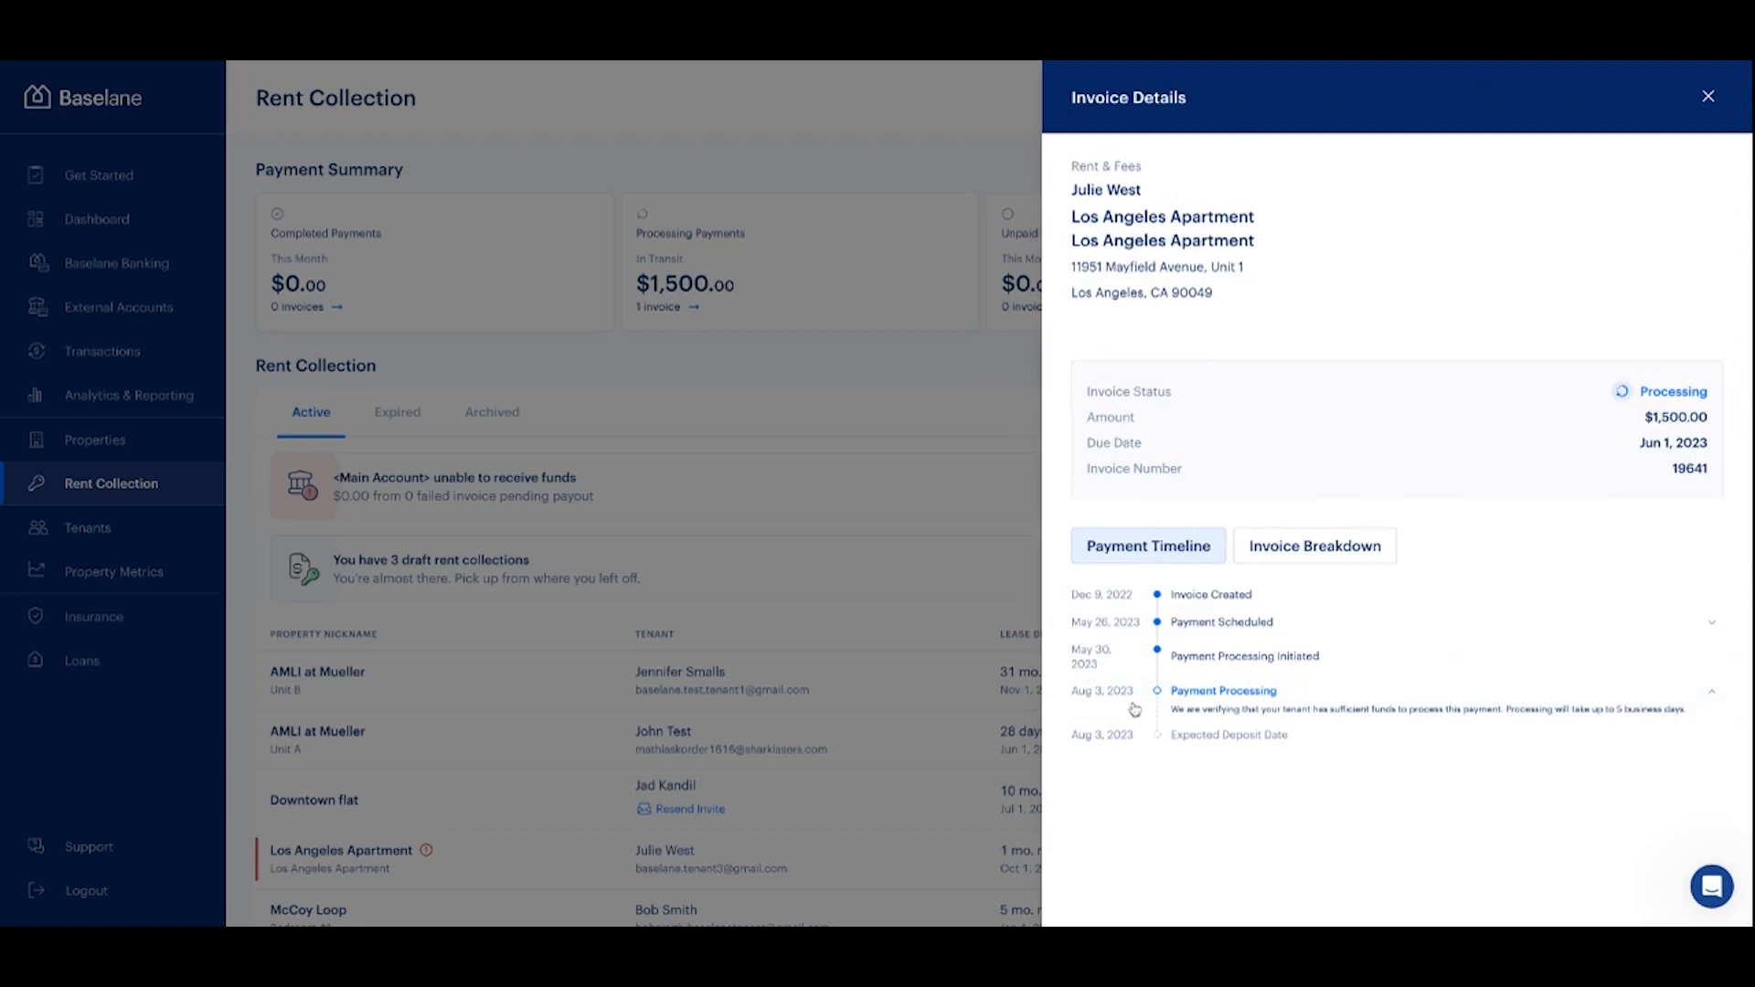
{"action": "left_click", "coordinate": [1706, 99]}
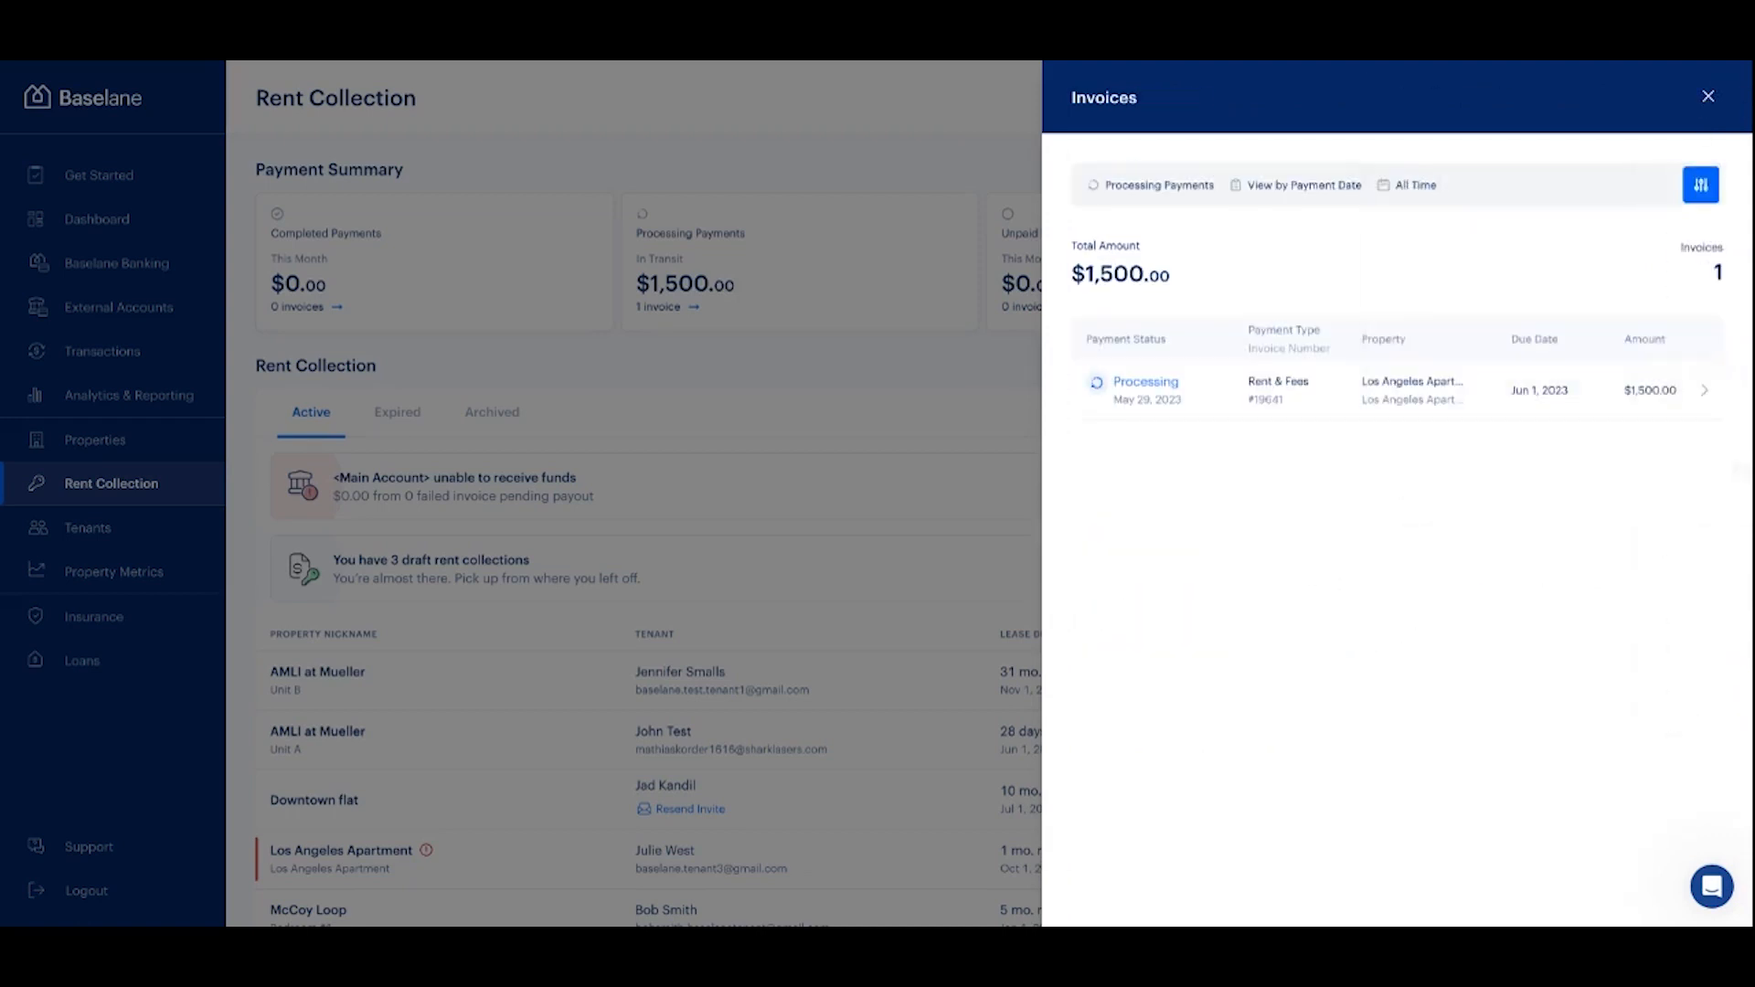
{"action": "left_click", "coordinate": [1706, 99]}
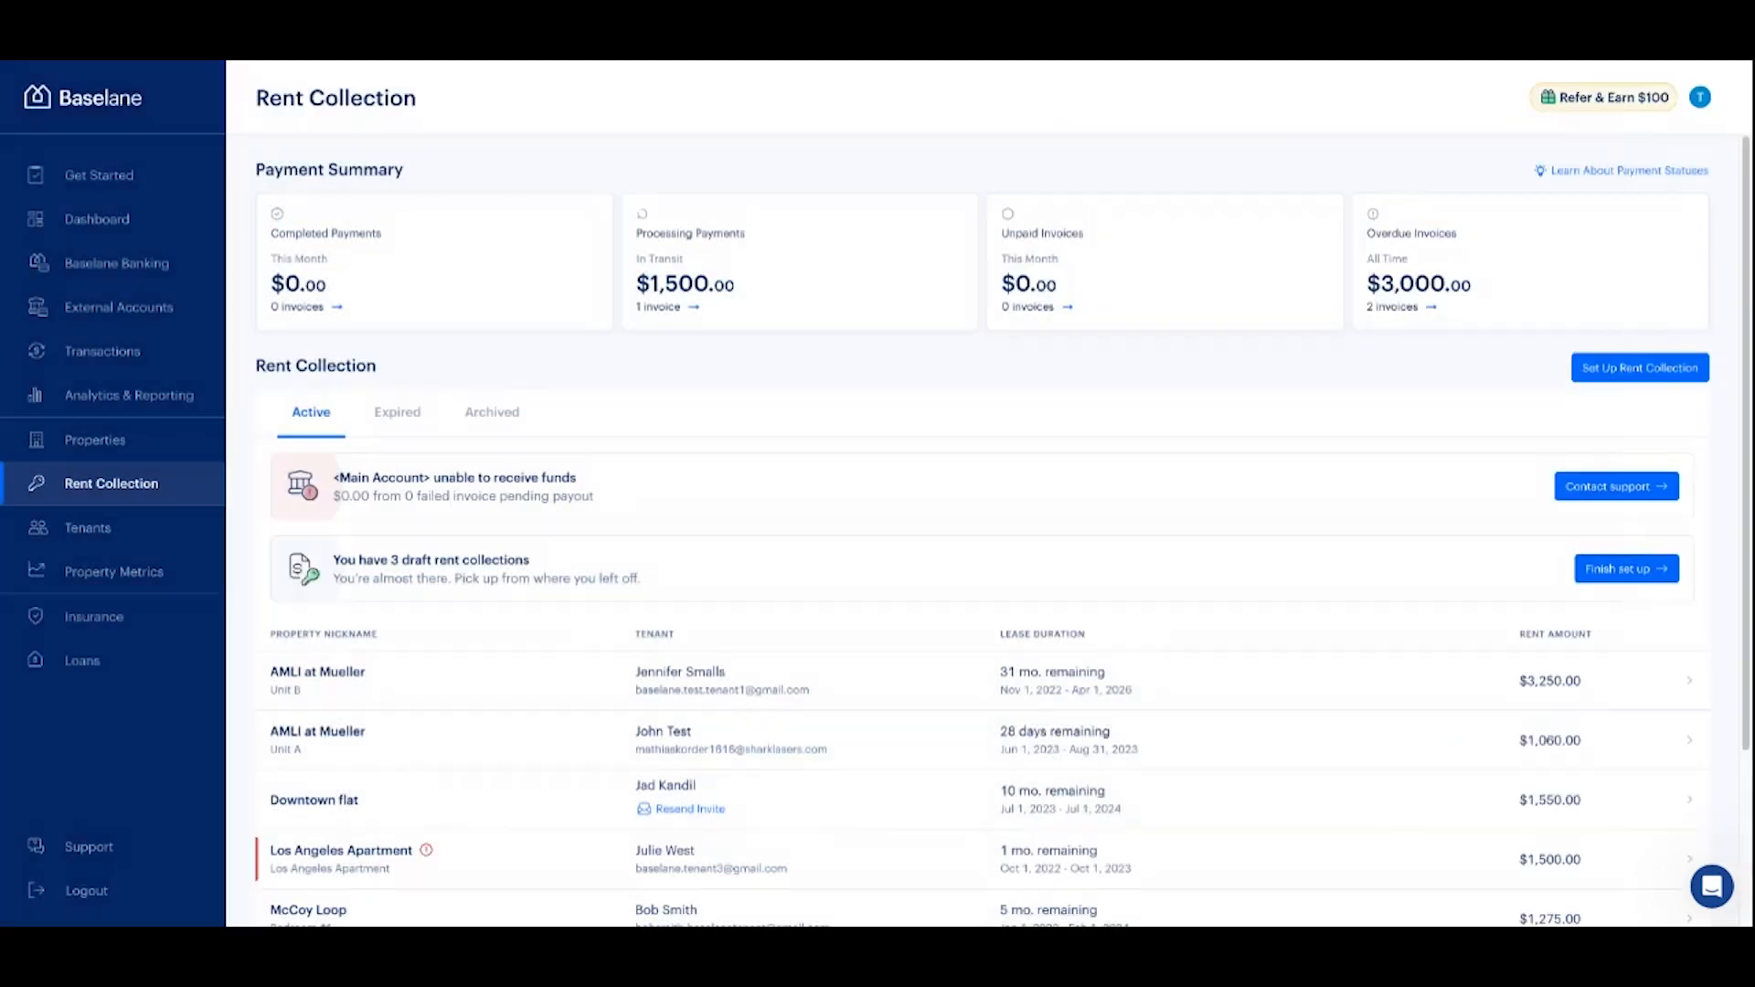
Filter the completed payments to All Time, review their total amount and the listed invoices, and close the list.
{"action": "left_click", "coordinate": [479, 240]}
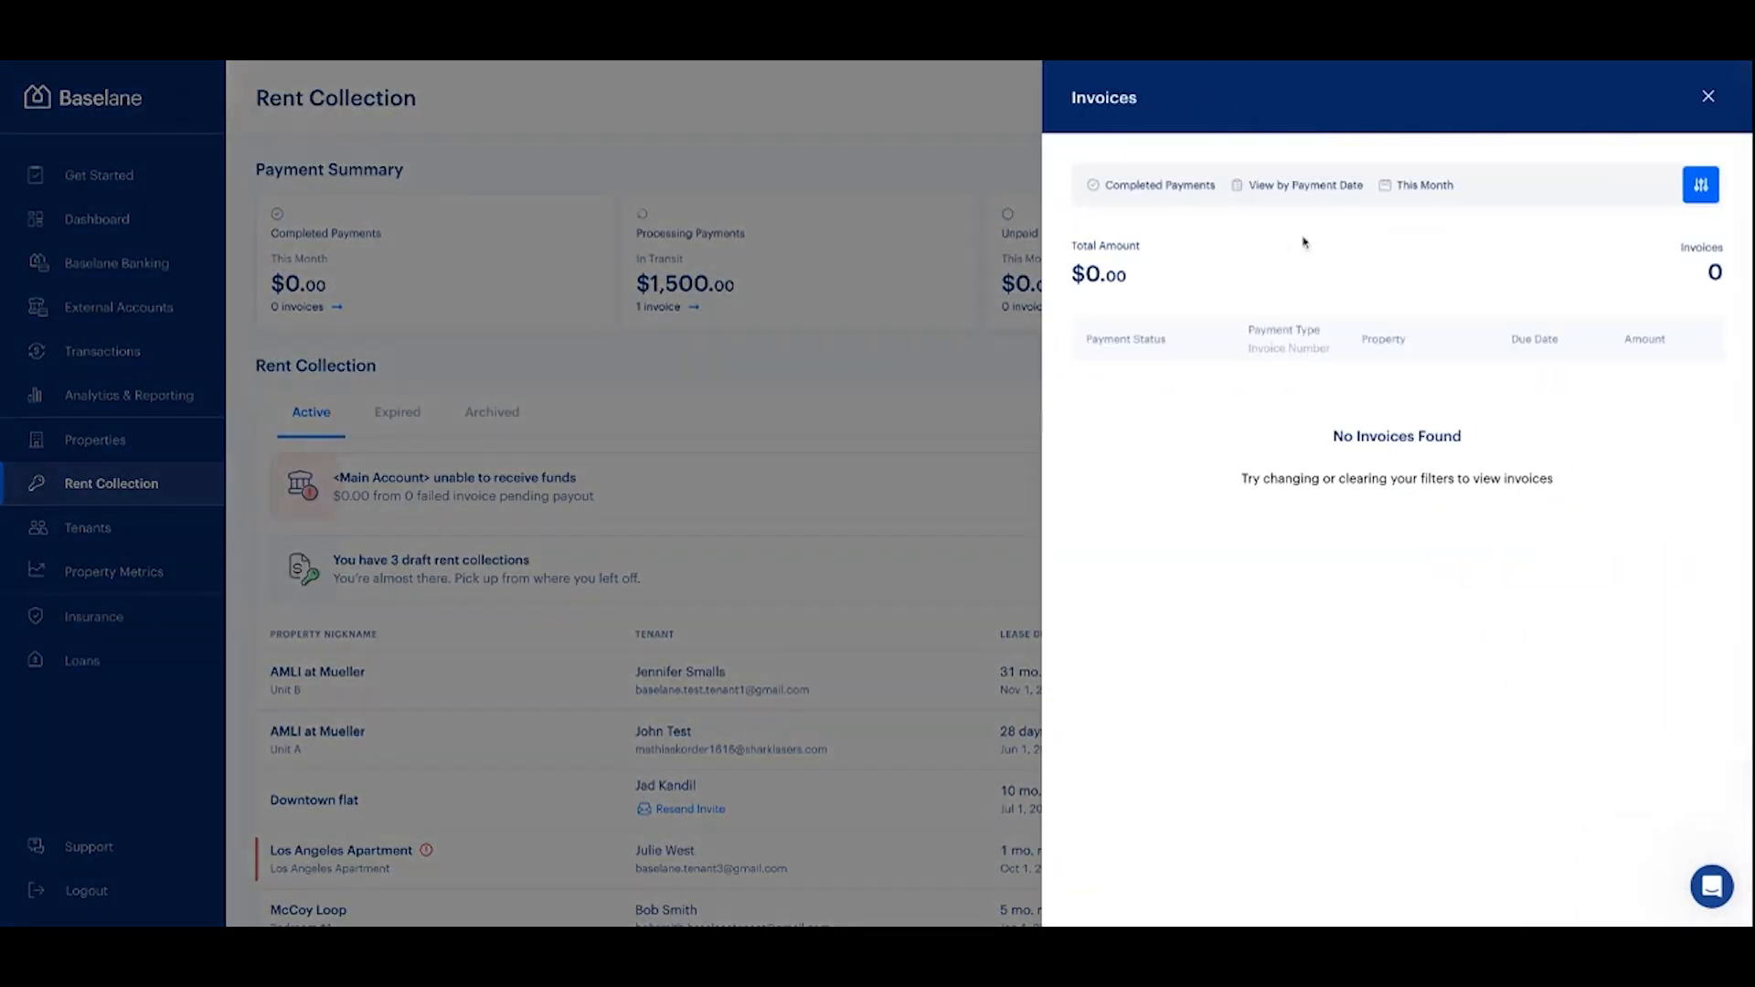
{"action": "left_click", "coordinate": [1702, 185]}
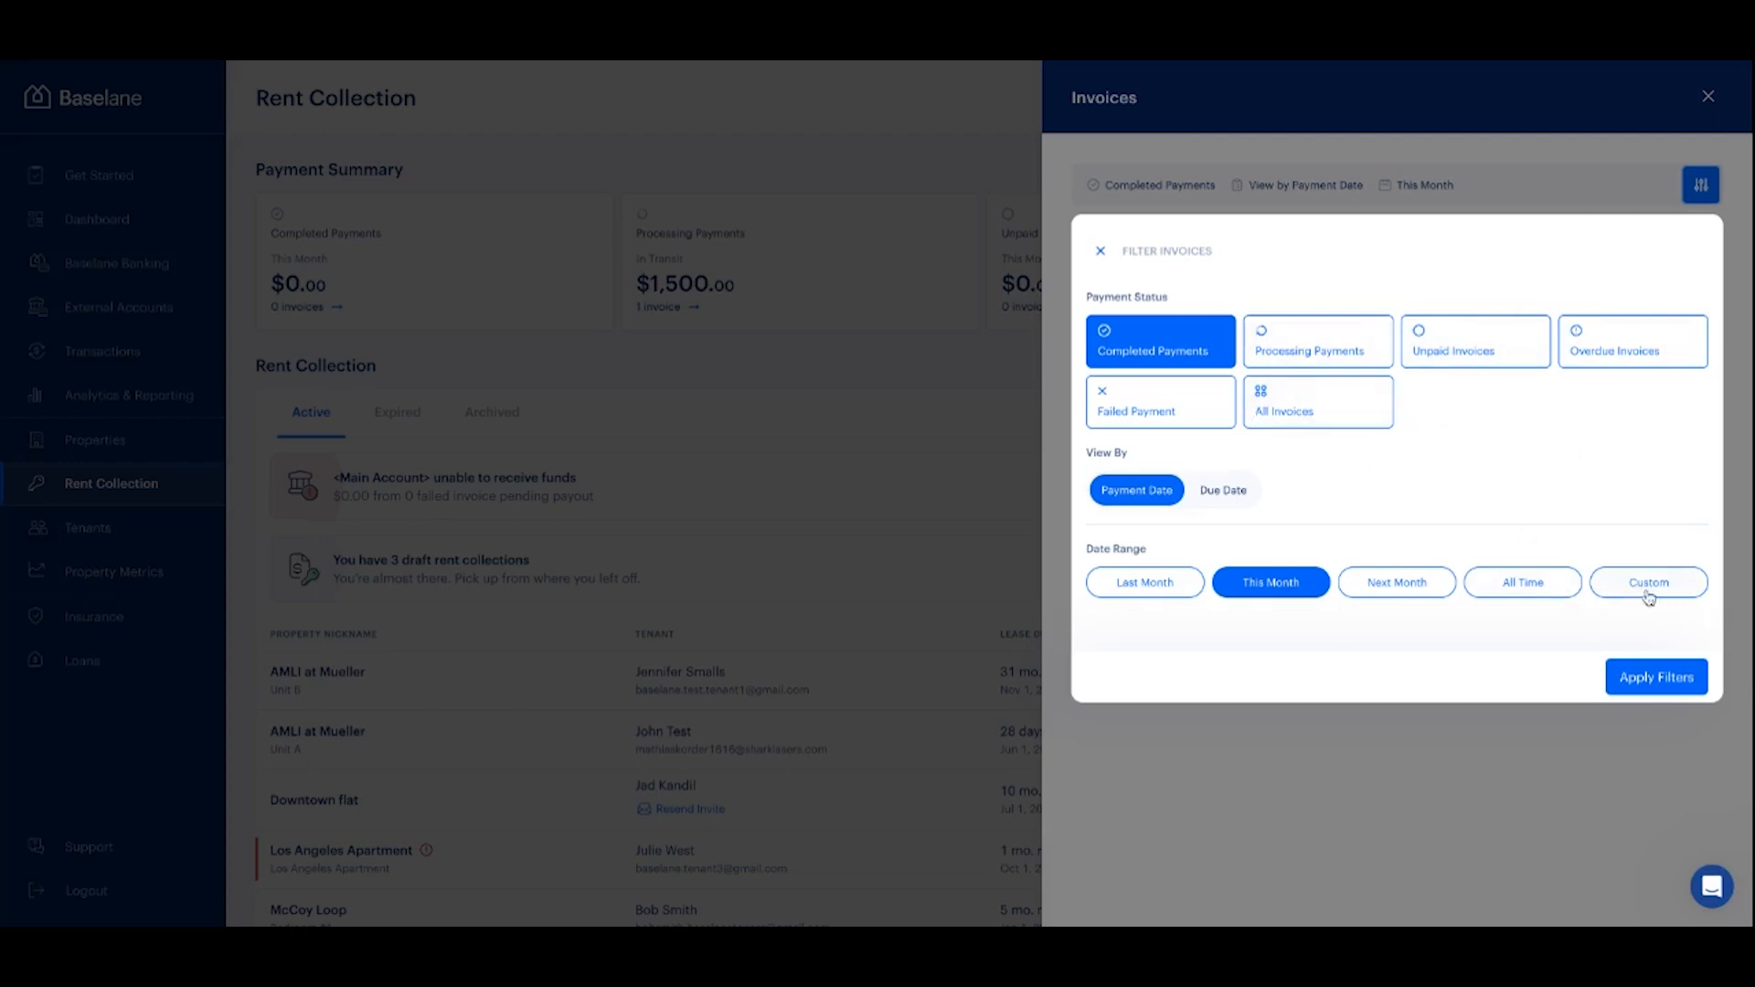
{"action": "left_click", "coordinate": [1565, 594]}
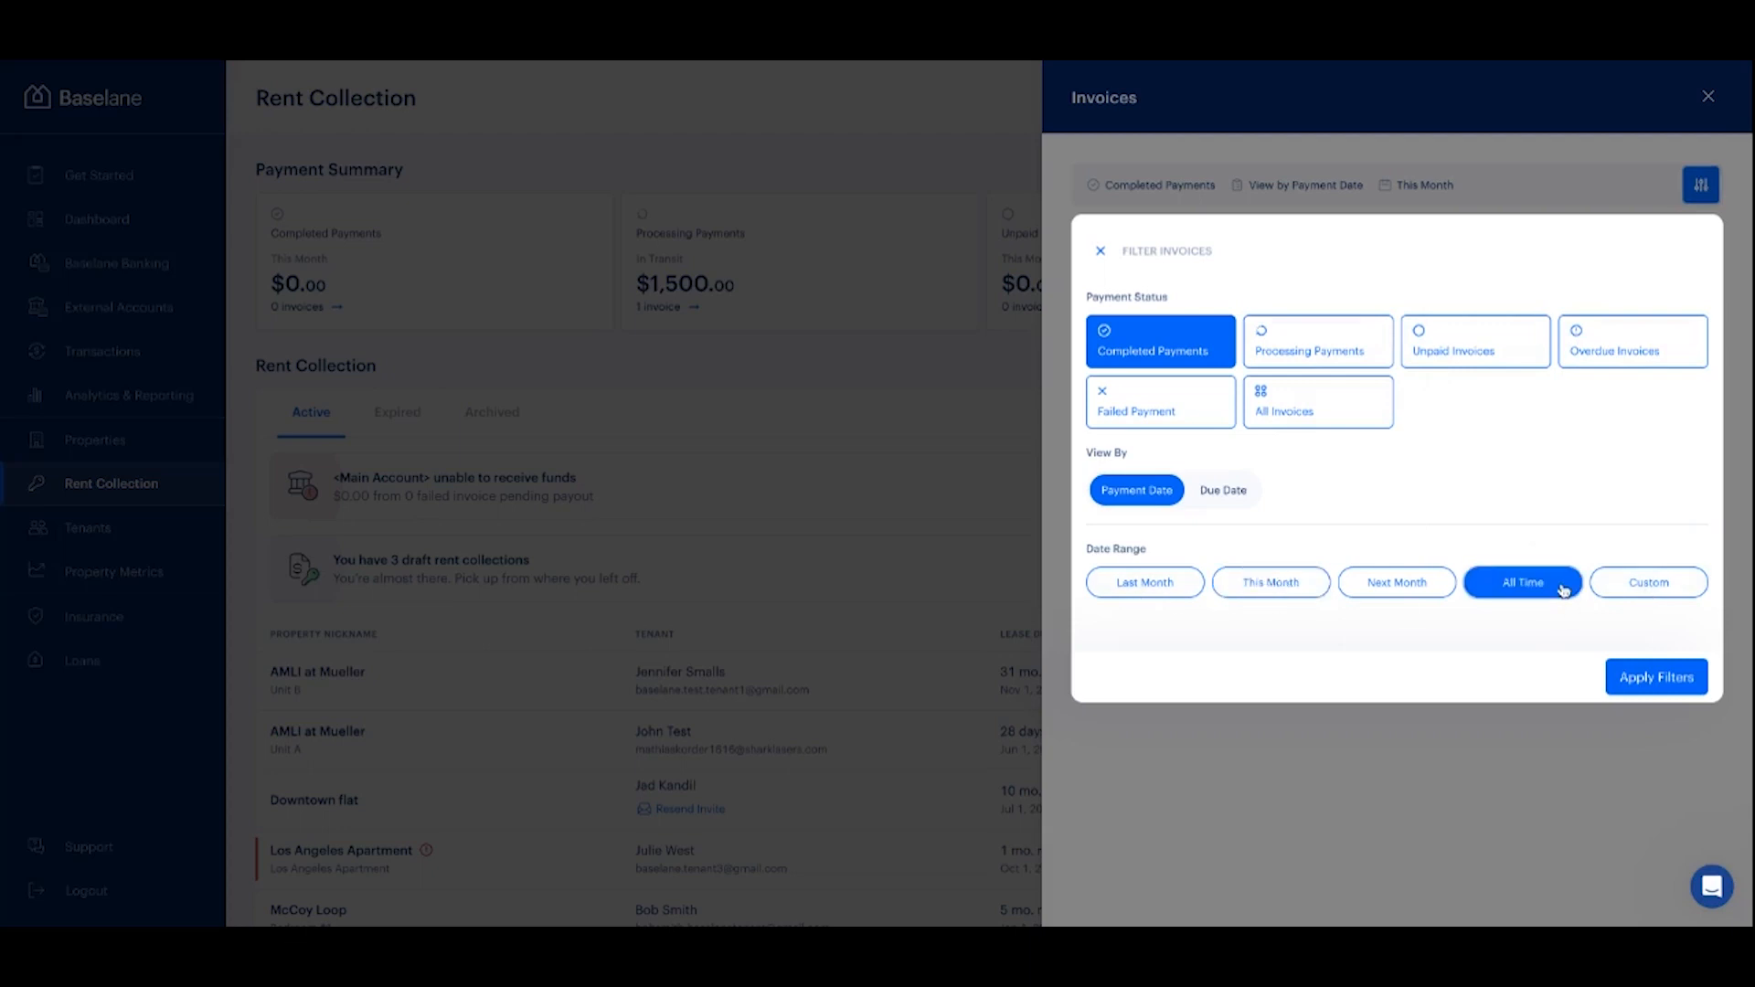
{"action": "left_click", "coordinate": [1641, 675]}
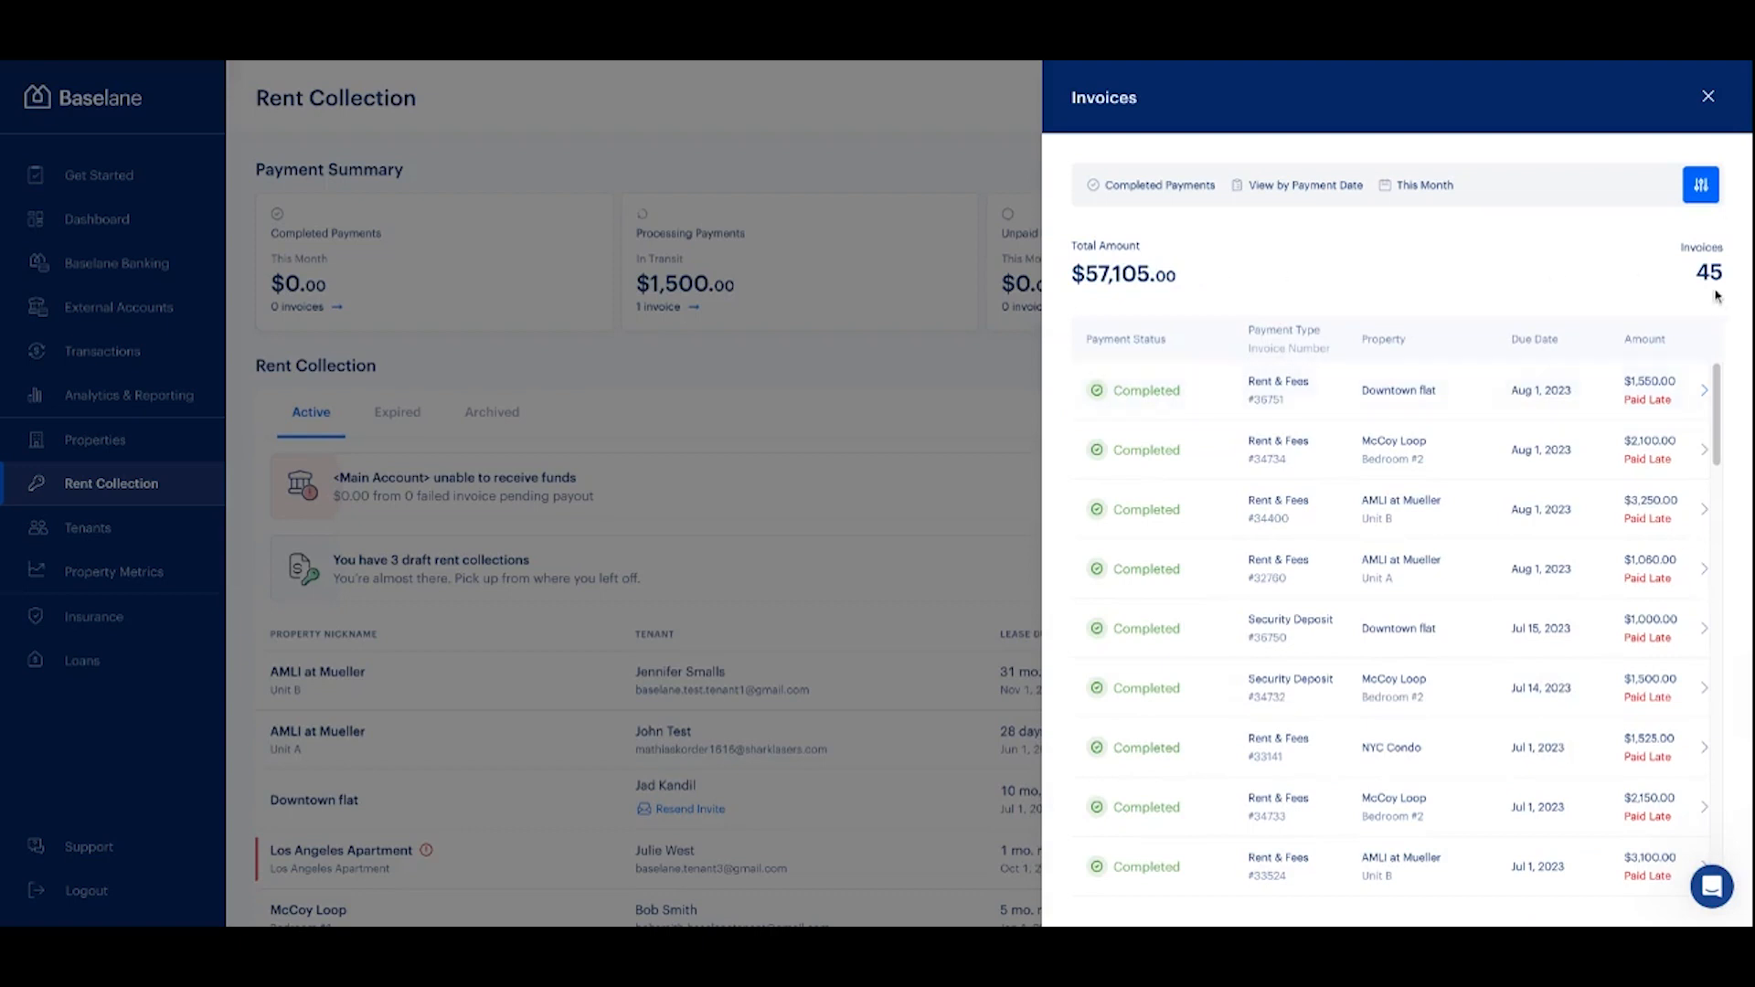
{"action": "triple_click", "coordinate": [1207, 284]}
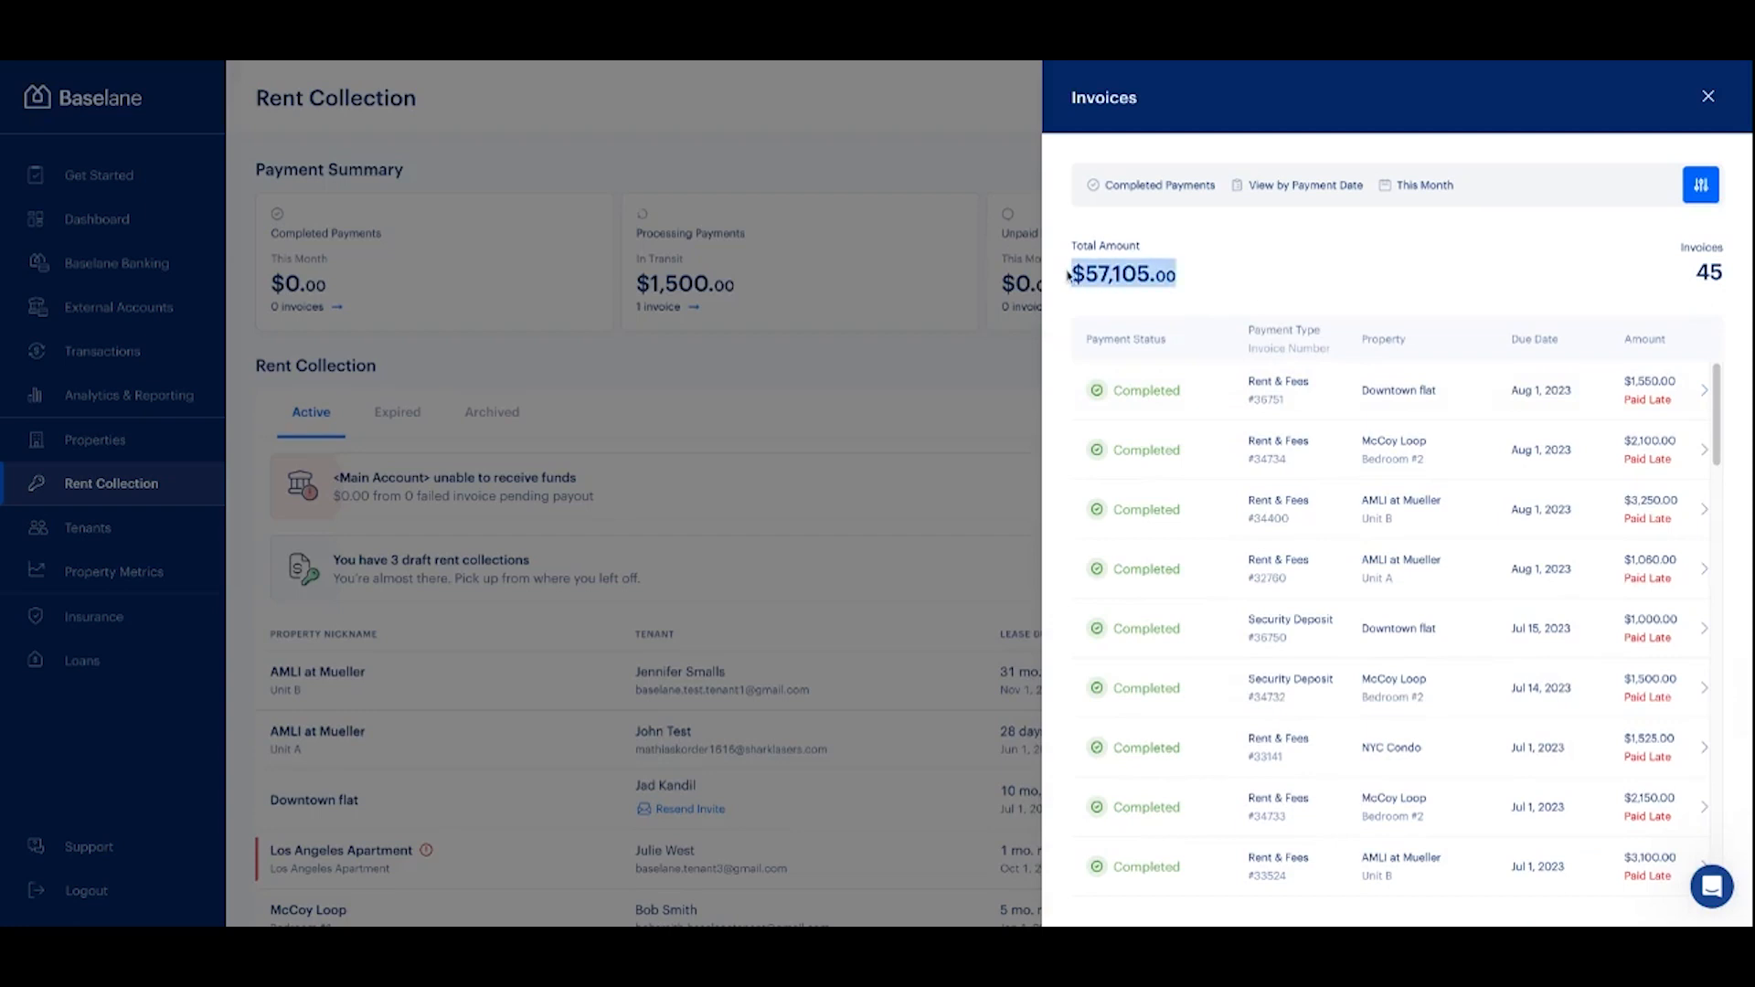
{"action": "scroll", "coordinate": [1280, 538], "scroll_direction": "down", "scroll_amount": 4}
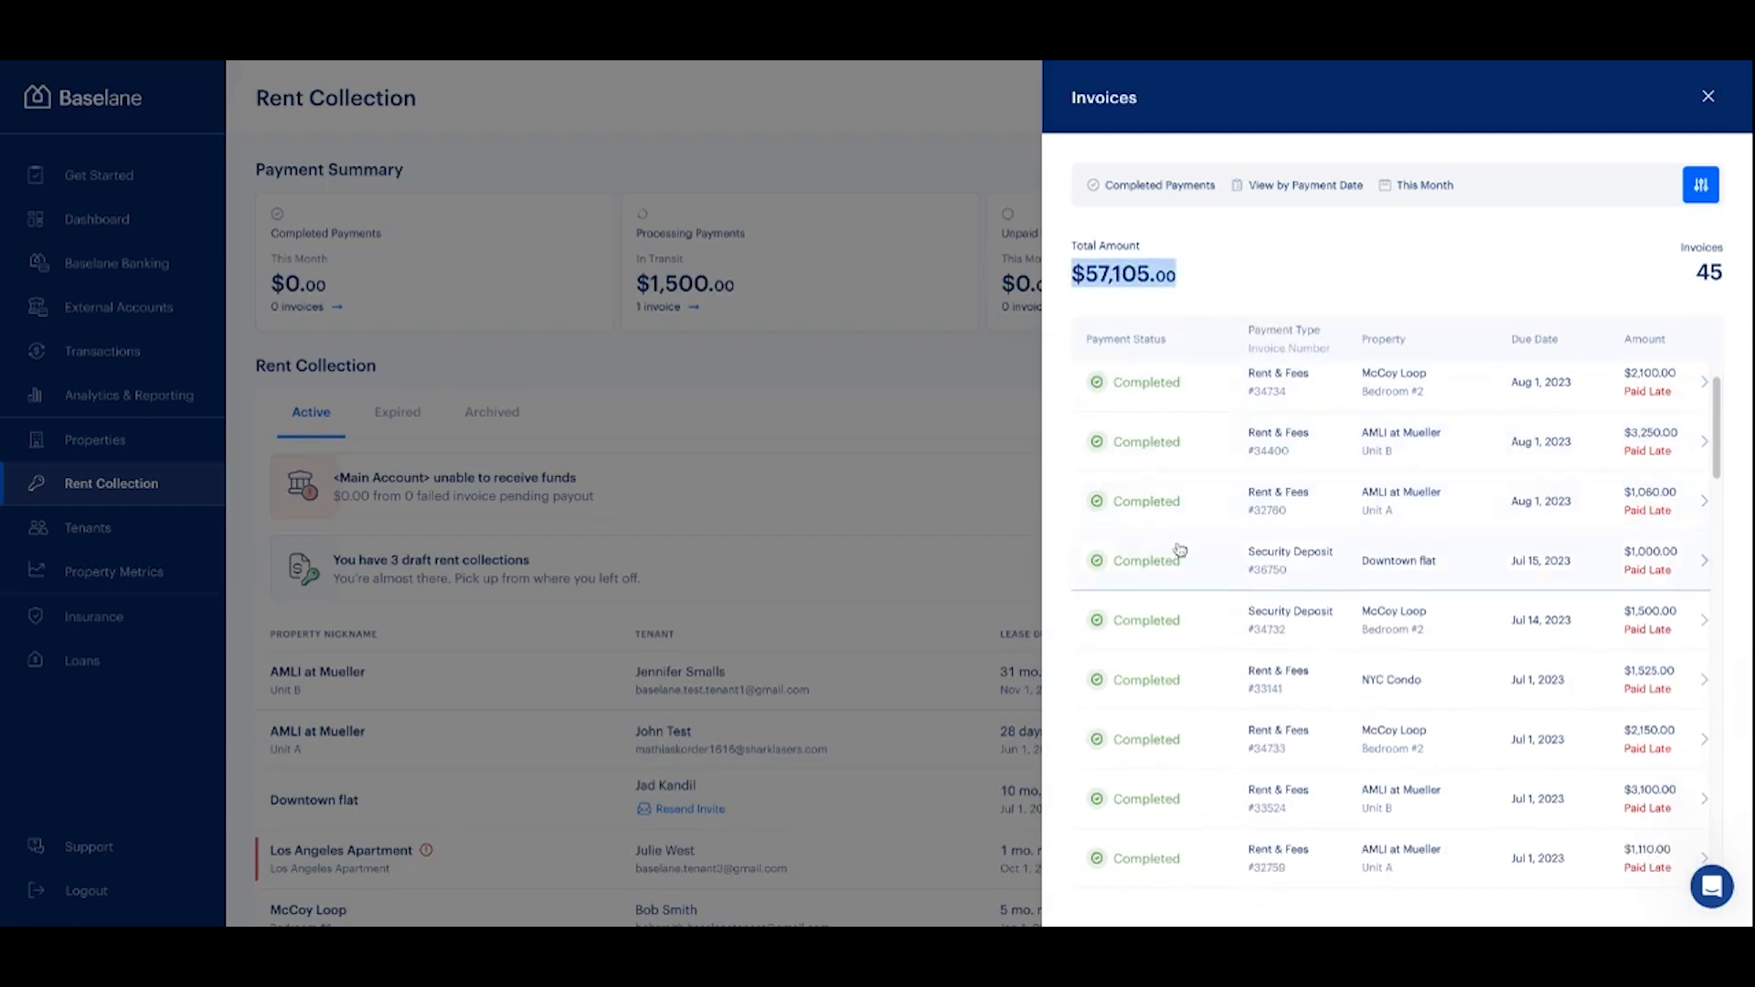
{"action": "scroll", "coordinate": [1280, 538], "scroll_direction": "down", "scroll_amount": 6}
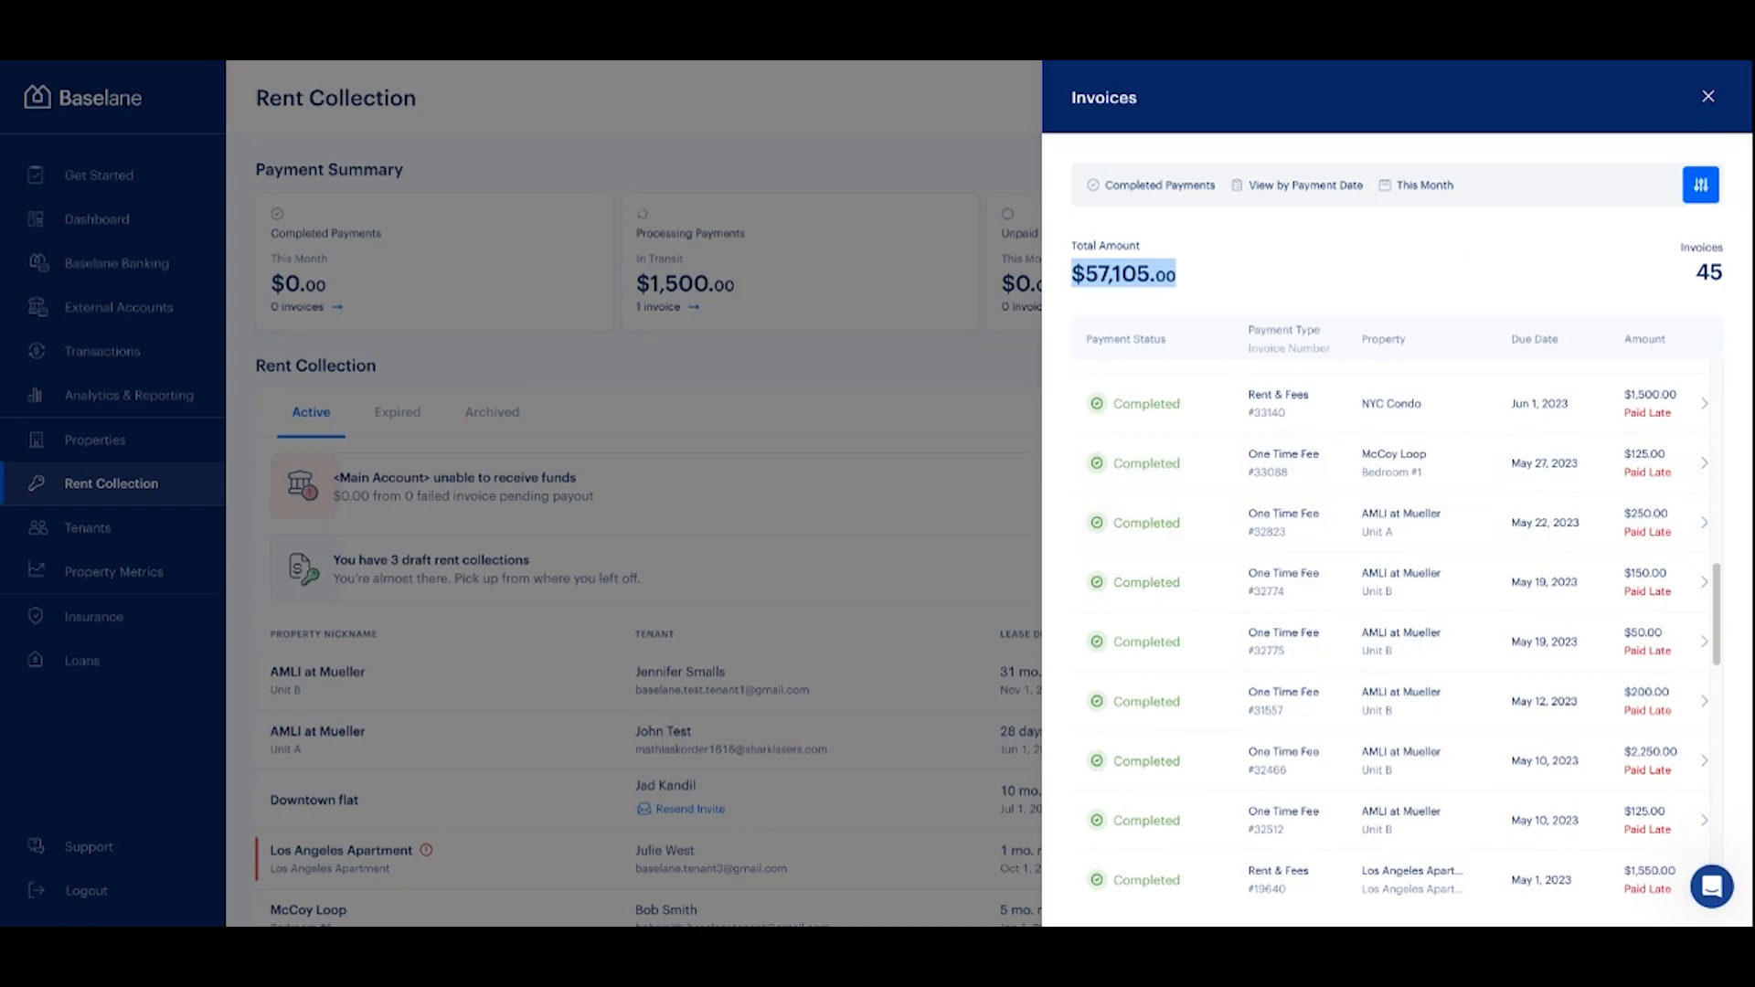
{"action": "left_click", "coordinate": [1708, 98]}
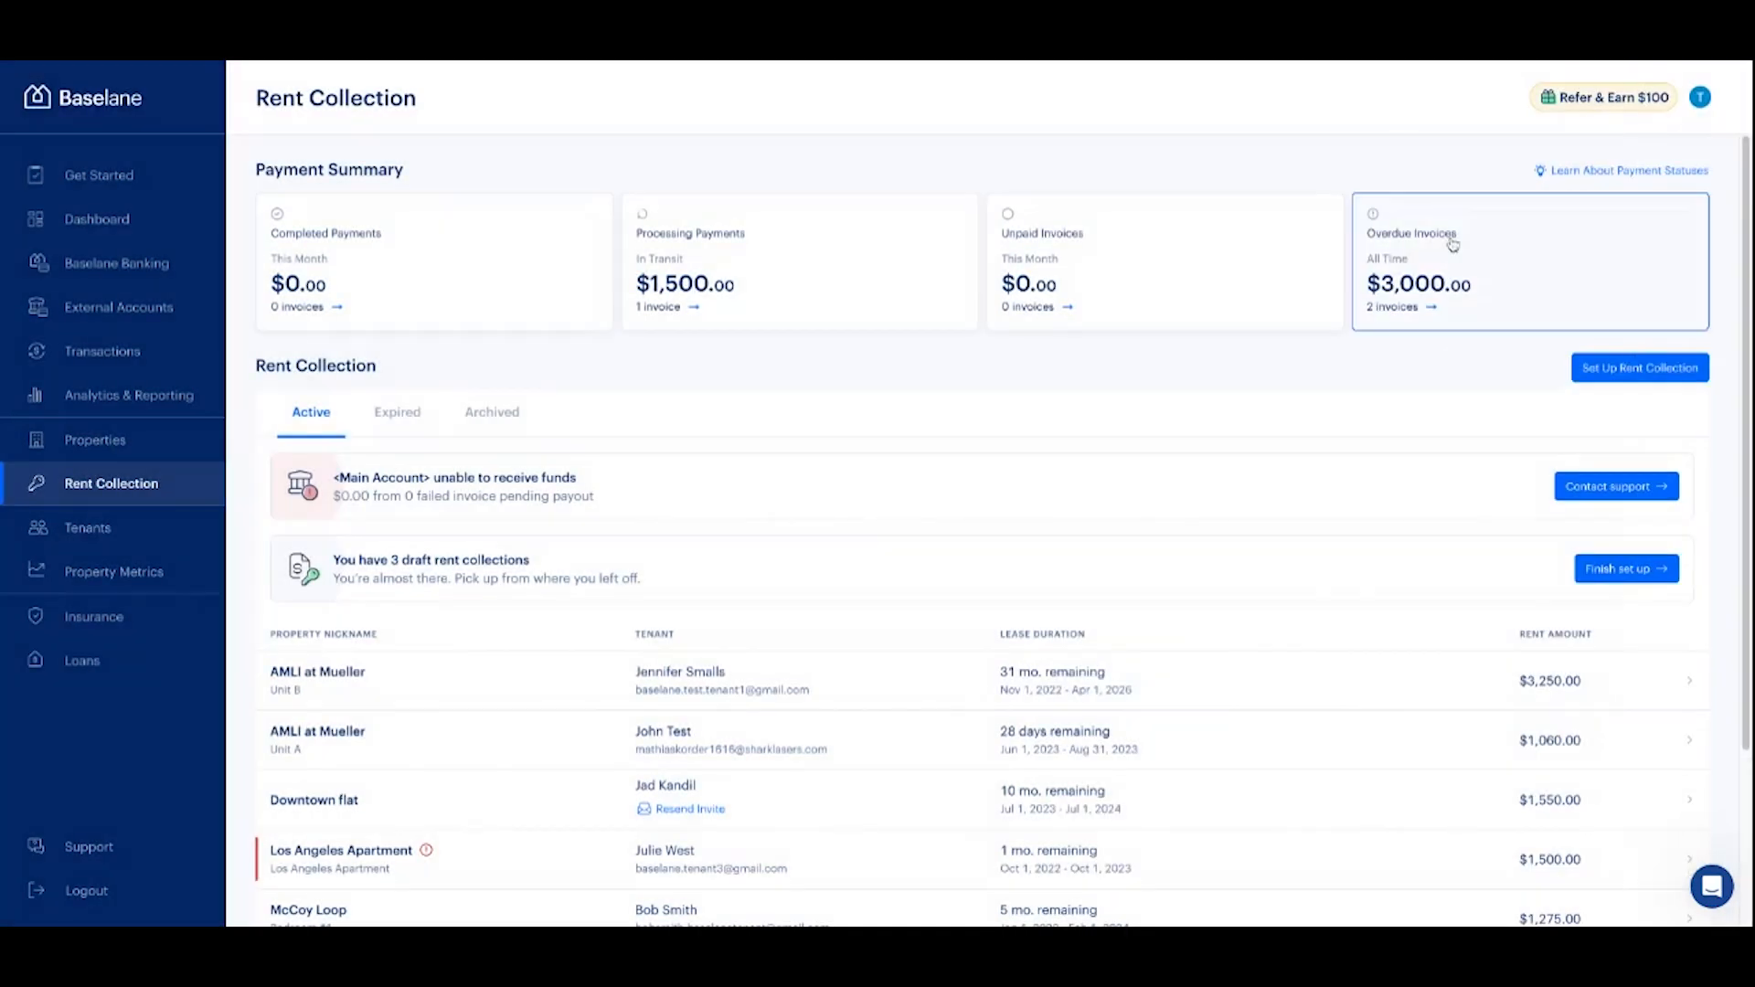
Check the overdue invoices in the payment summary, and look through the expired and archived rent collections.
{"action": "left_click", "coordinate": [1453, 244]}
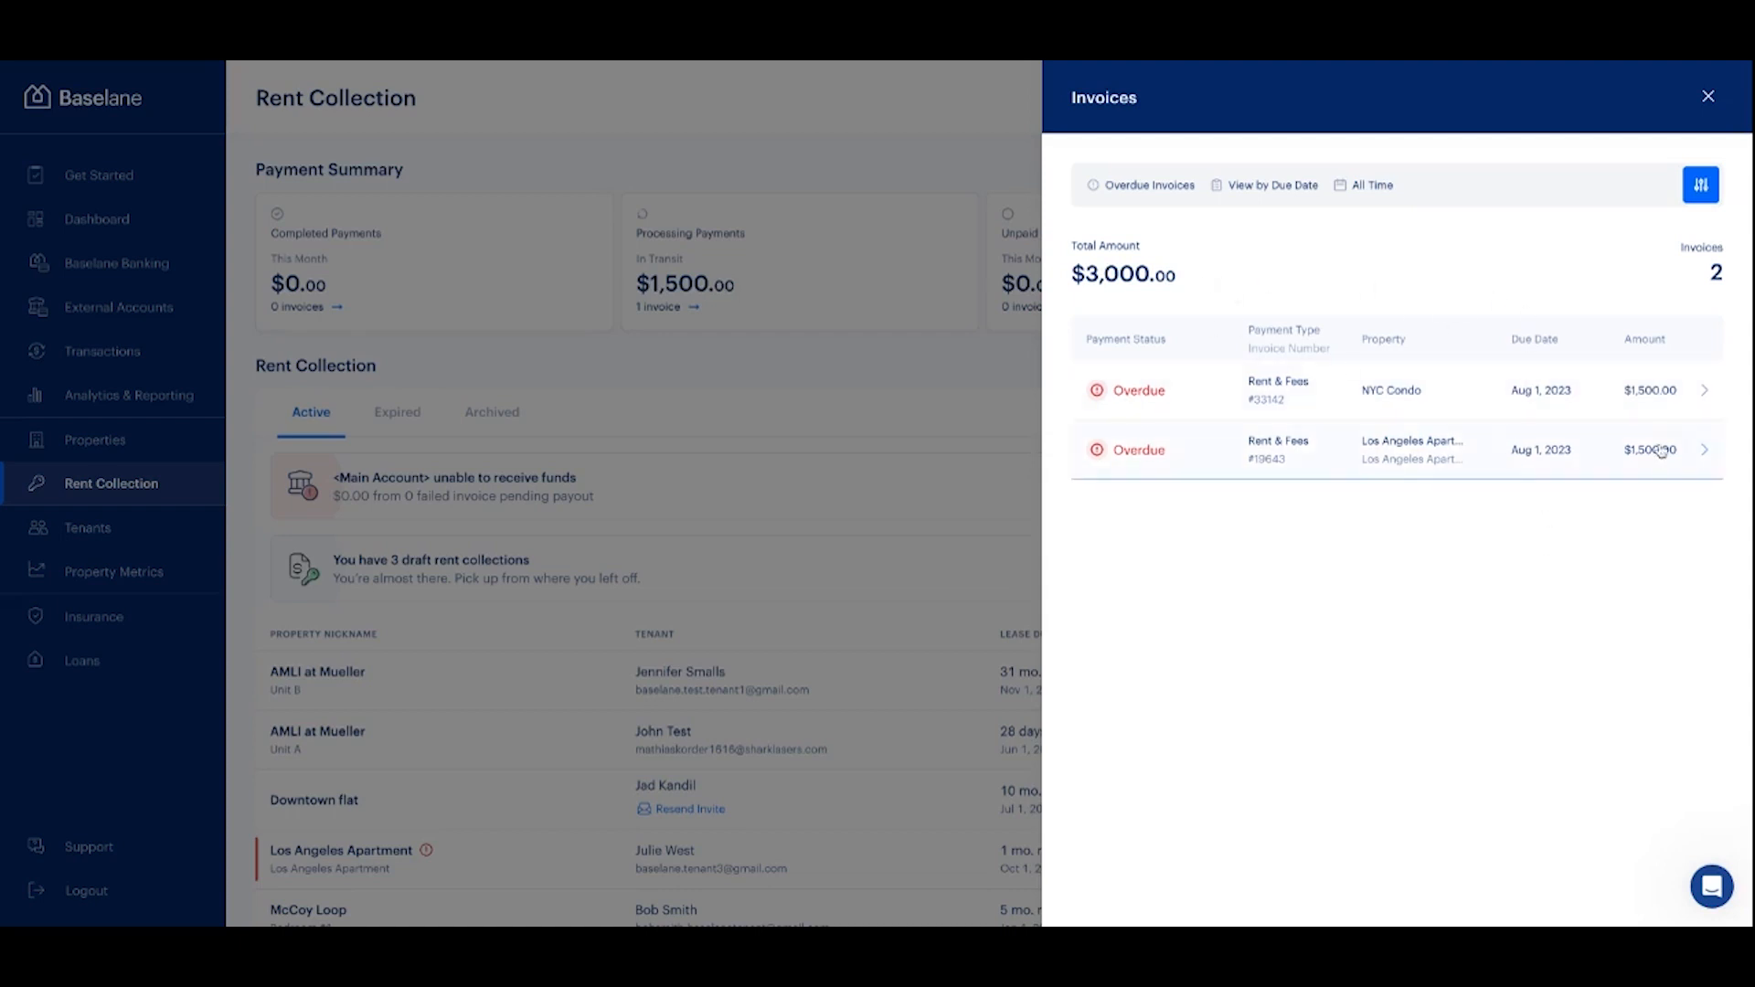
{"action": "left_click", "coordinate": [1707, 101]}
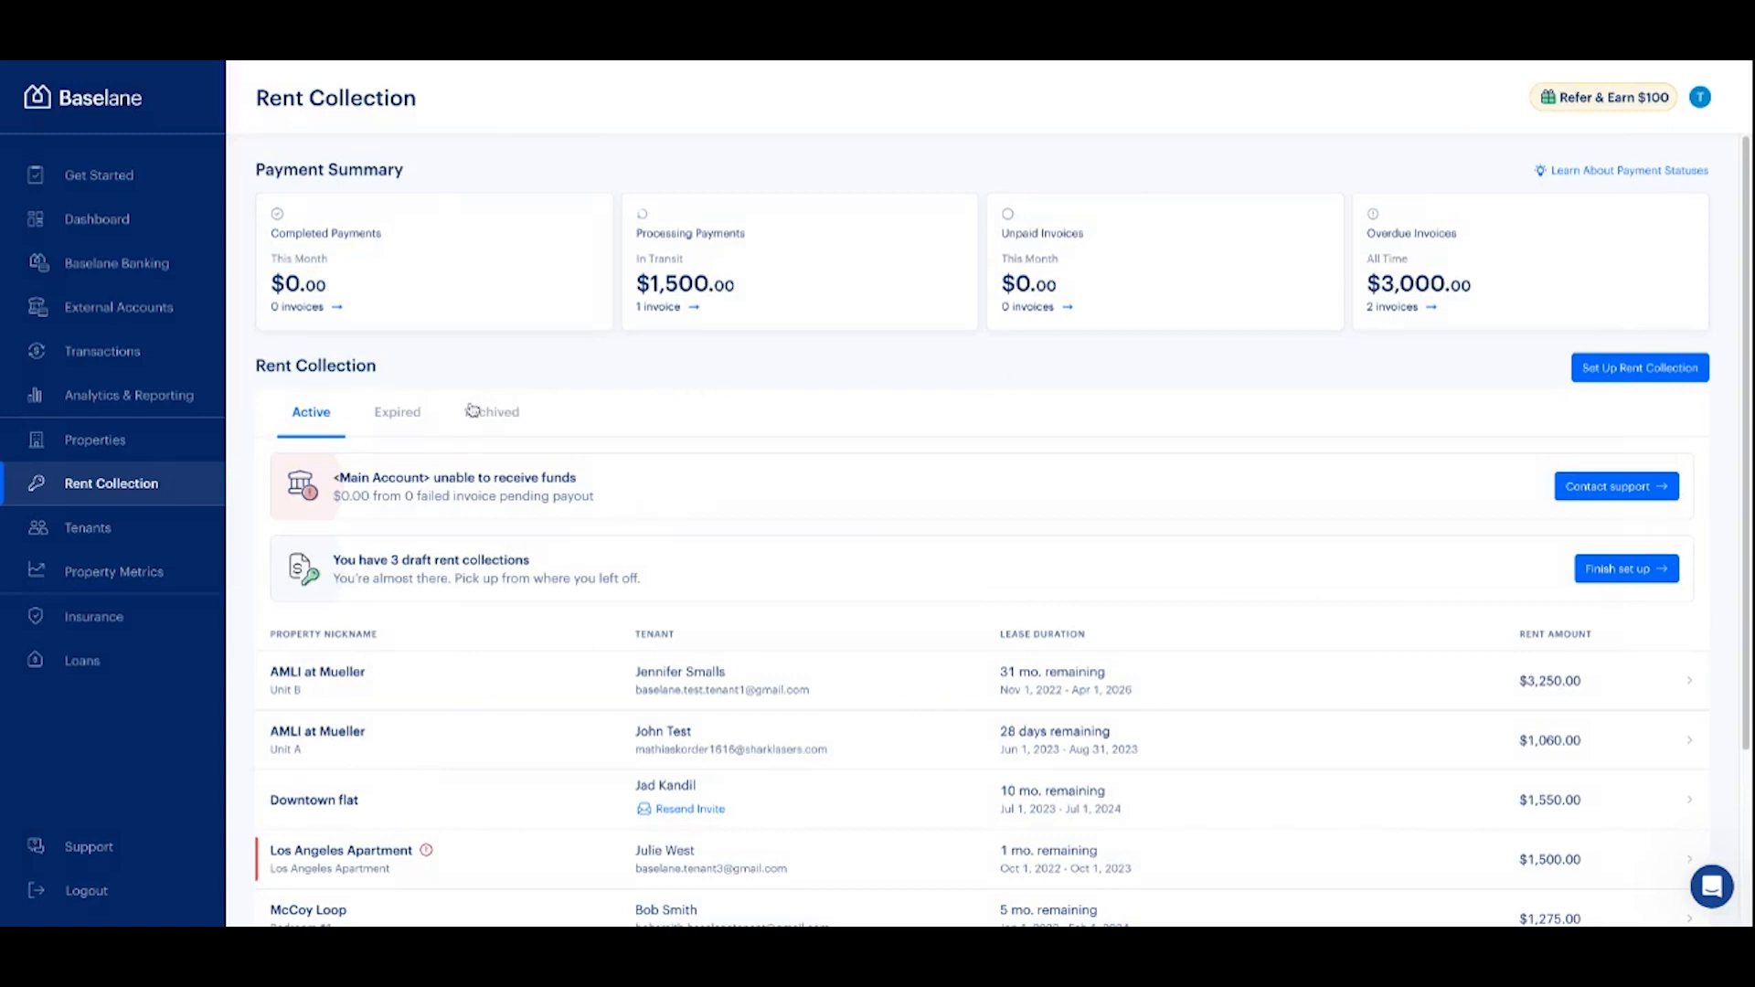
{"action": "left_click", "coordinate": [397, 412]}
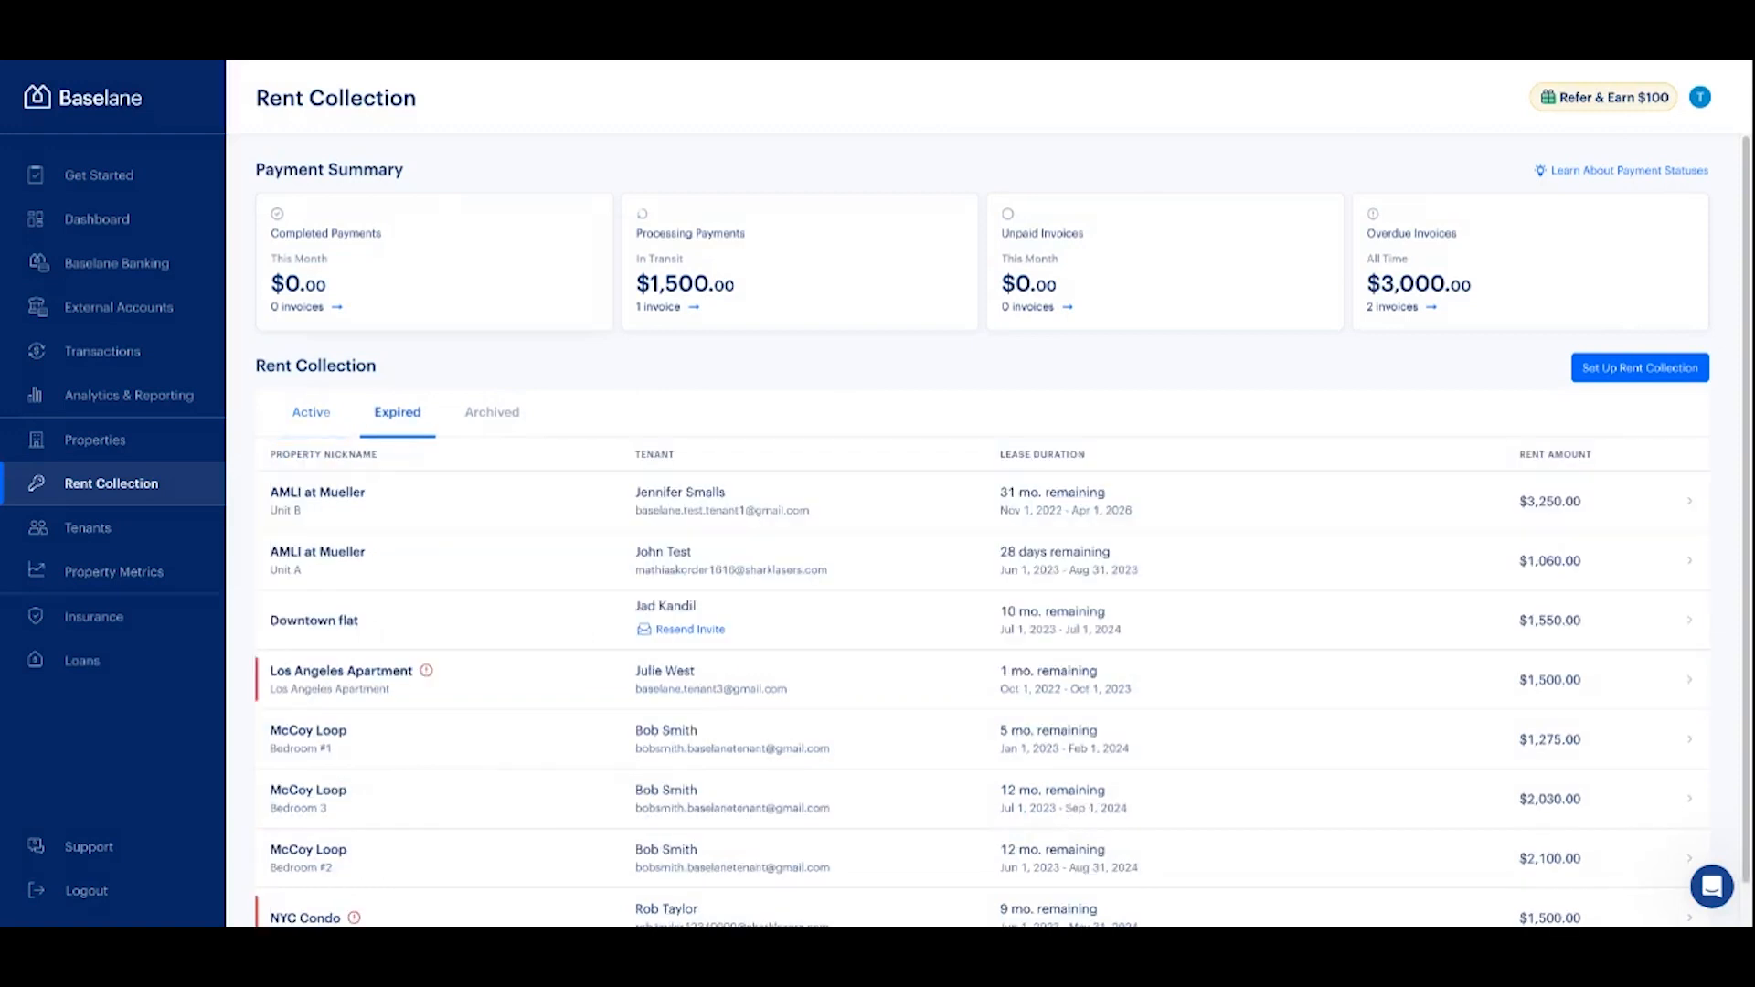
{"action": "left_click", "coordinate": [514, 424]}
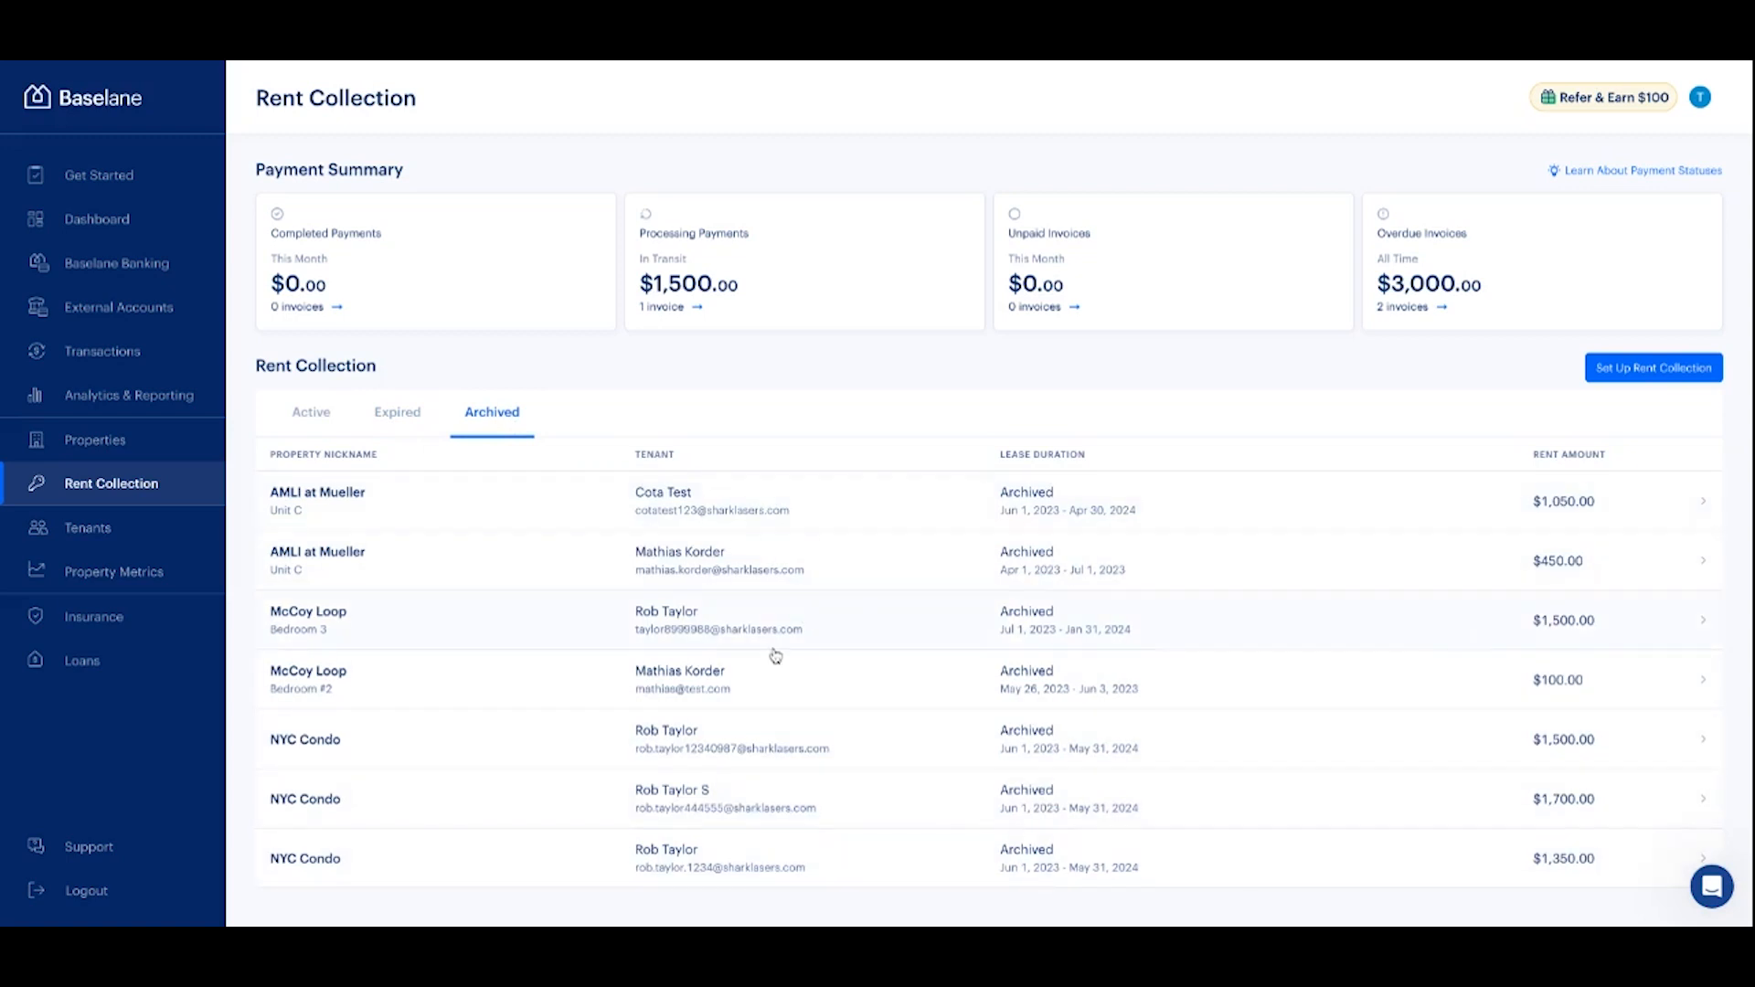
{"action": "left_click", "coordinate": [310, 419]}
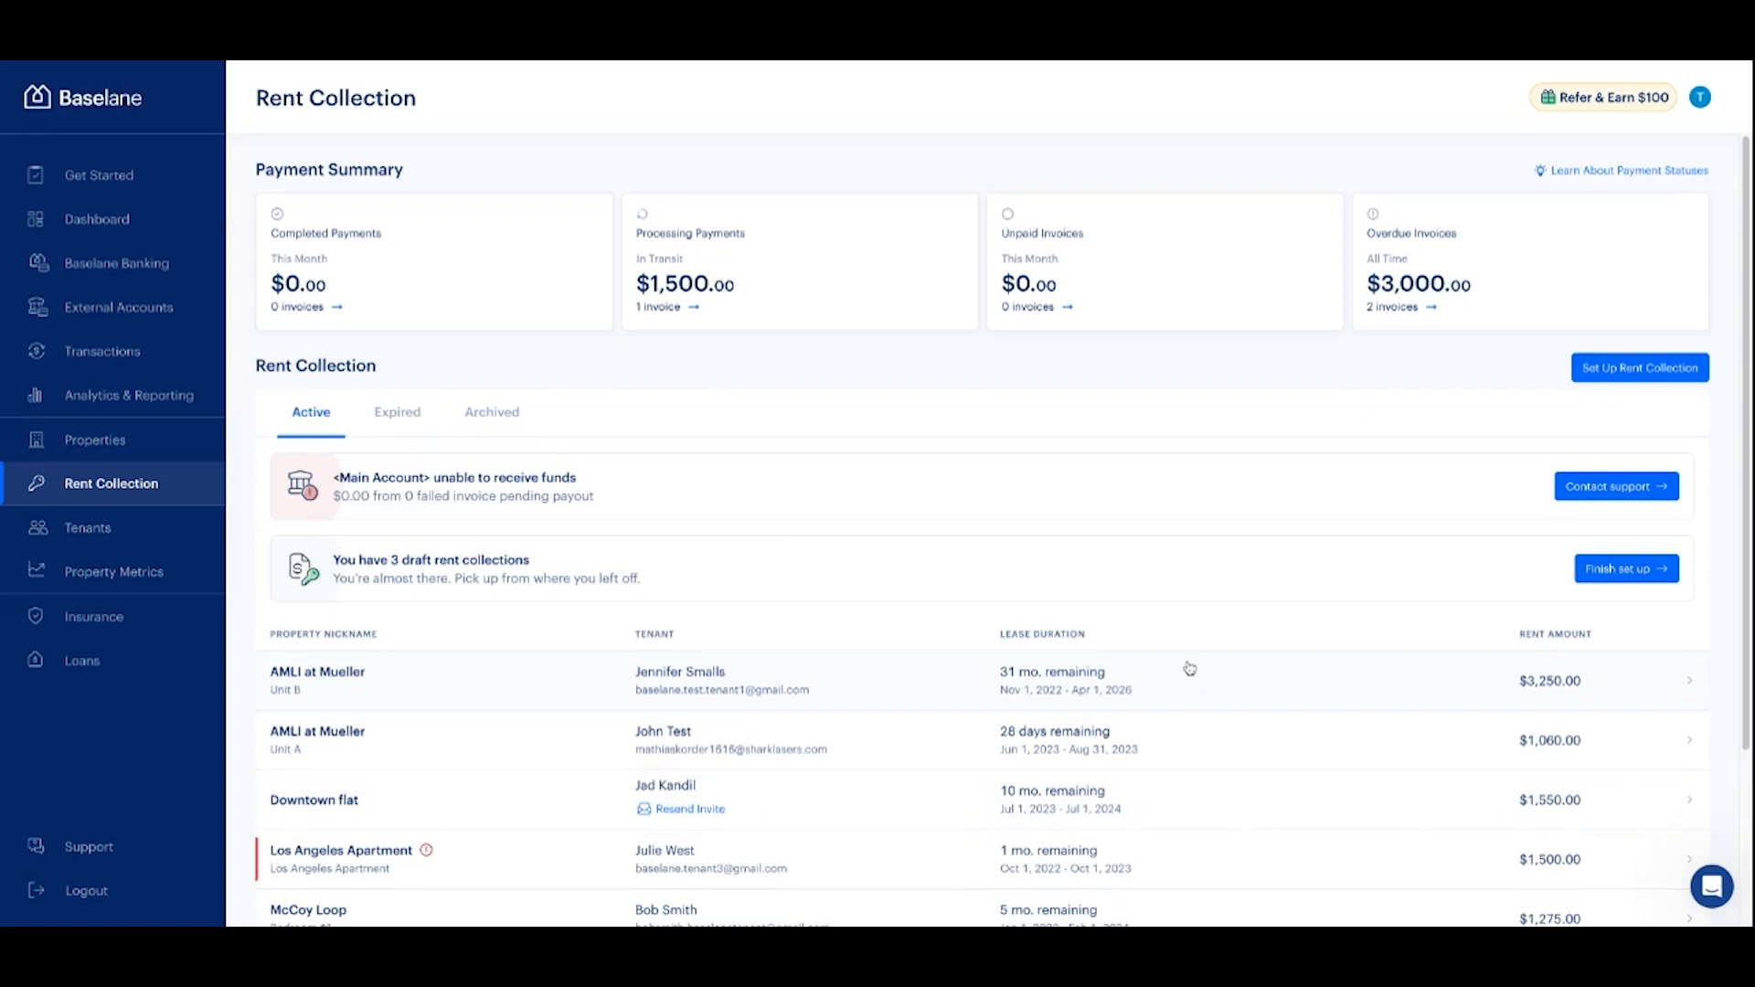
Review the AMLI at Mueller Unit B rent collection details down to the End & Archive option, and close them.
{"action": "left_click", "coordinate": [901, 699]}
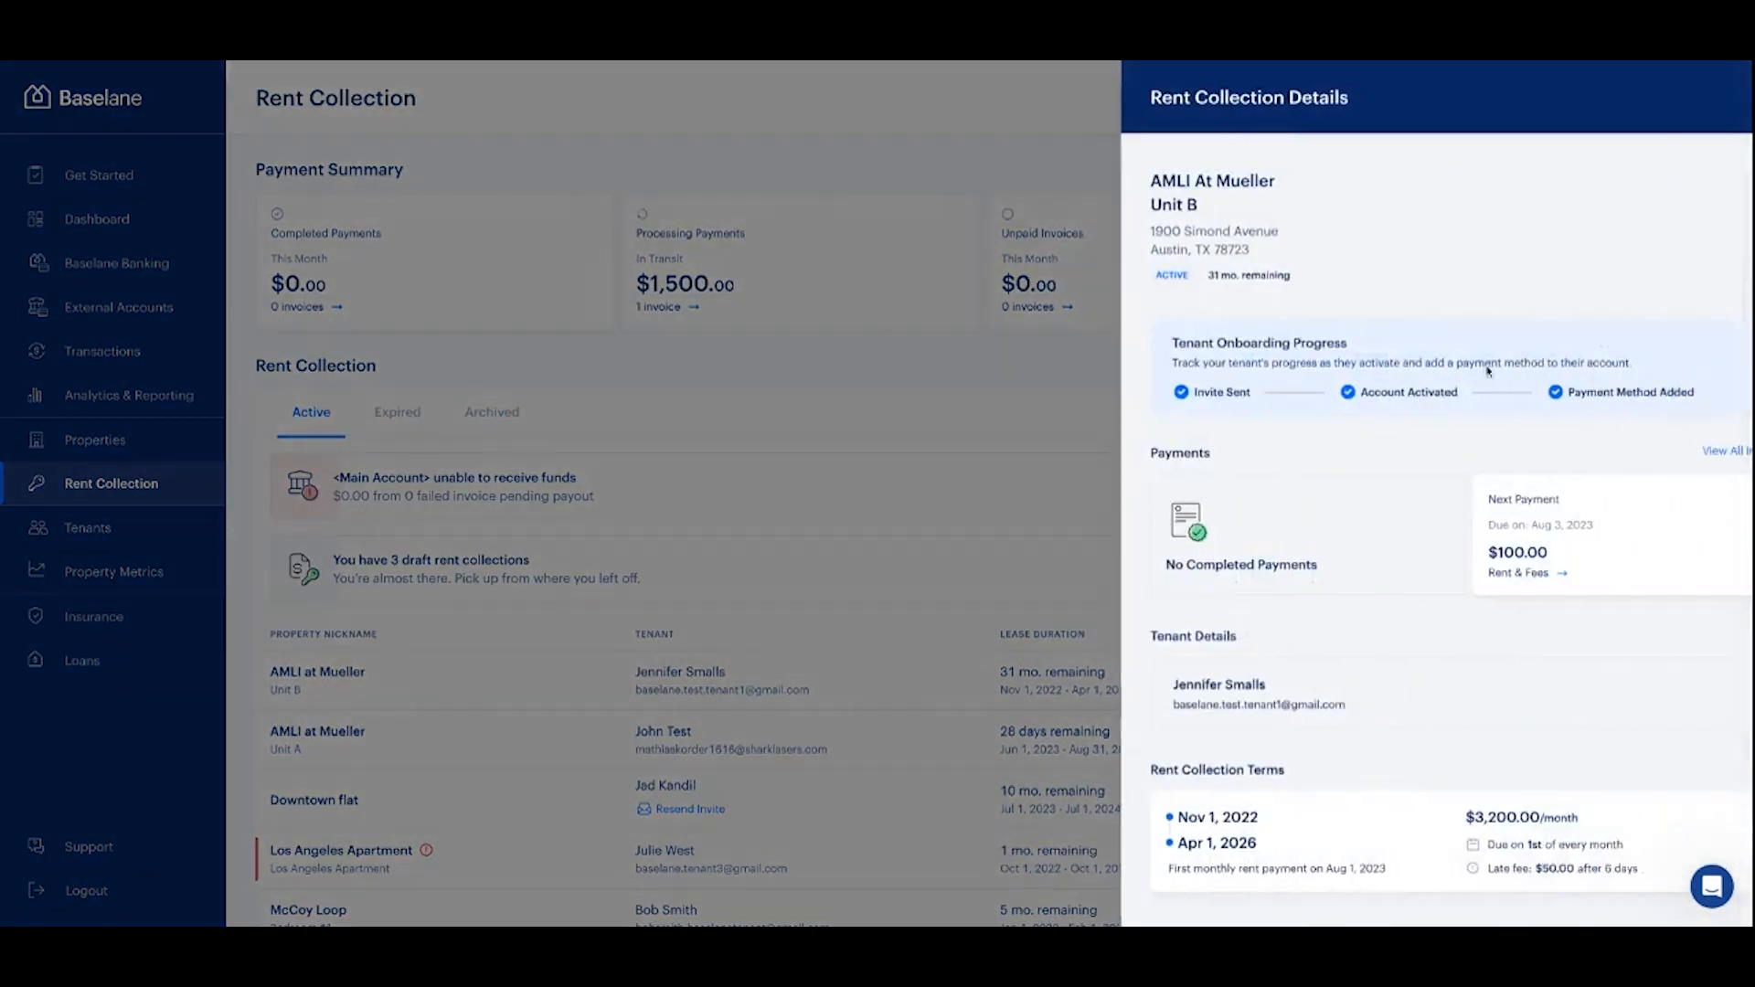
{"action": "scroll", "coordinate": [1454, 585], "scroll_direction": "down", "scroll_amount": 4}
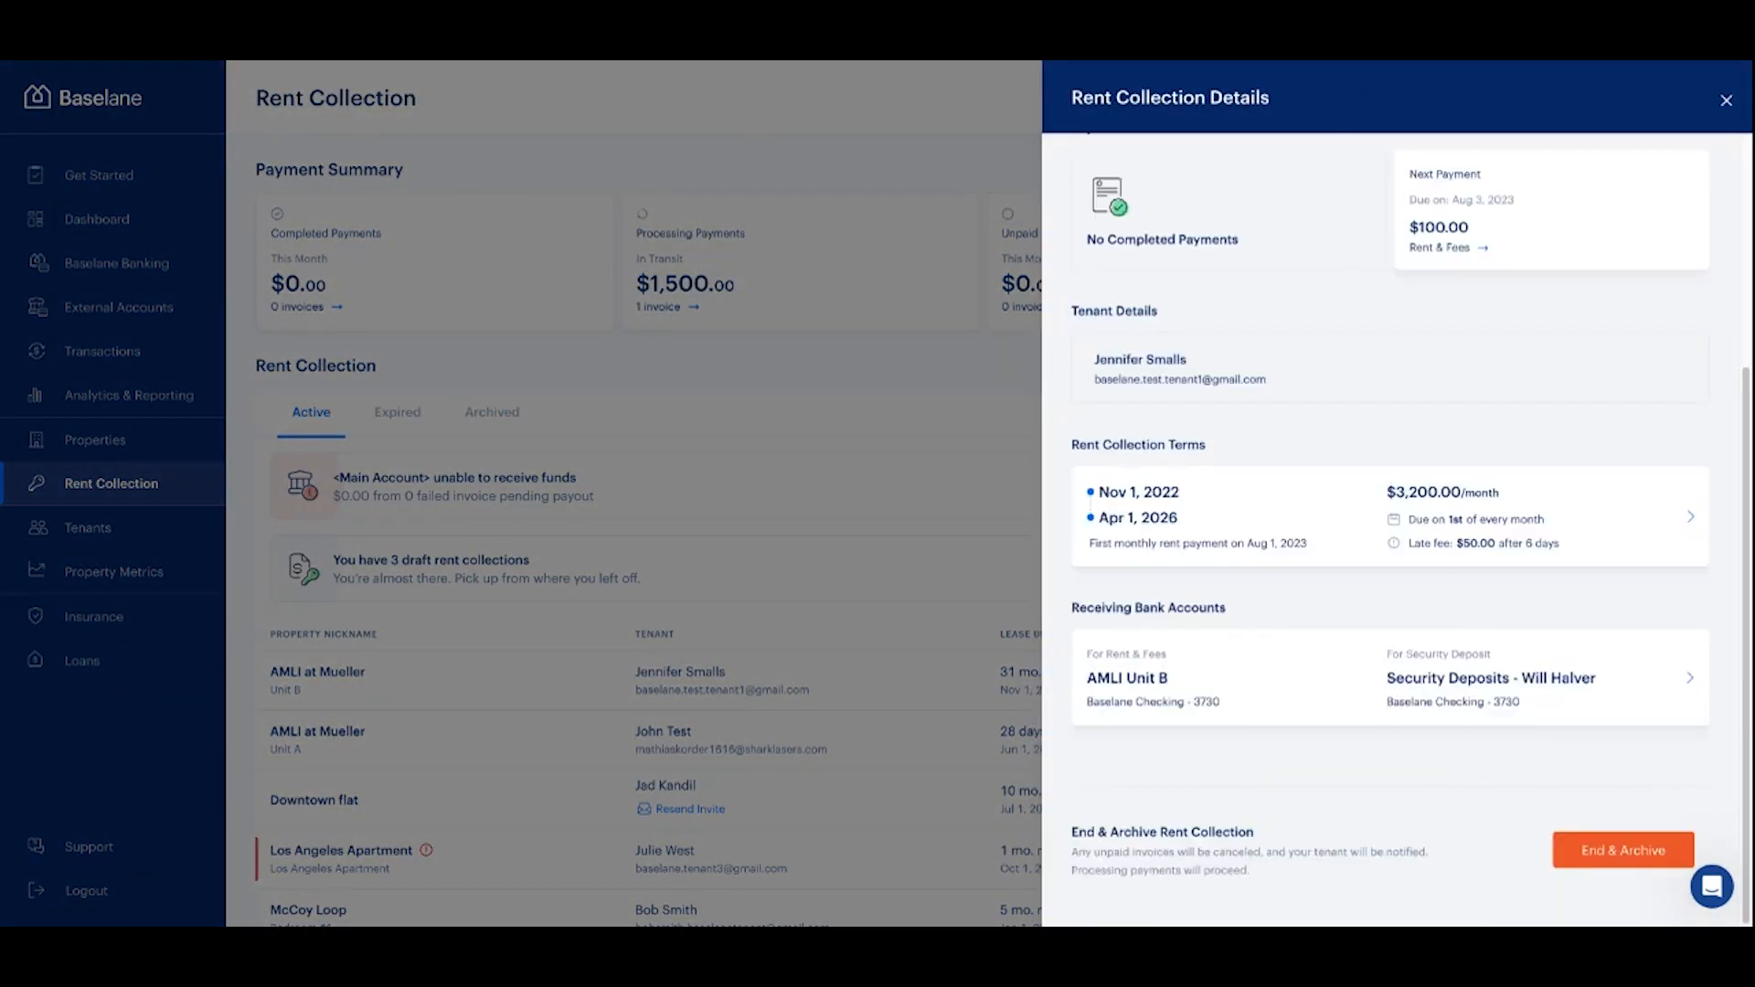
{"action": "left_click", "coordinate": [1725, 100]}
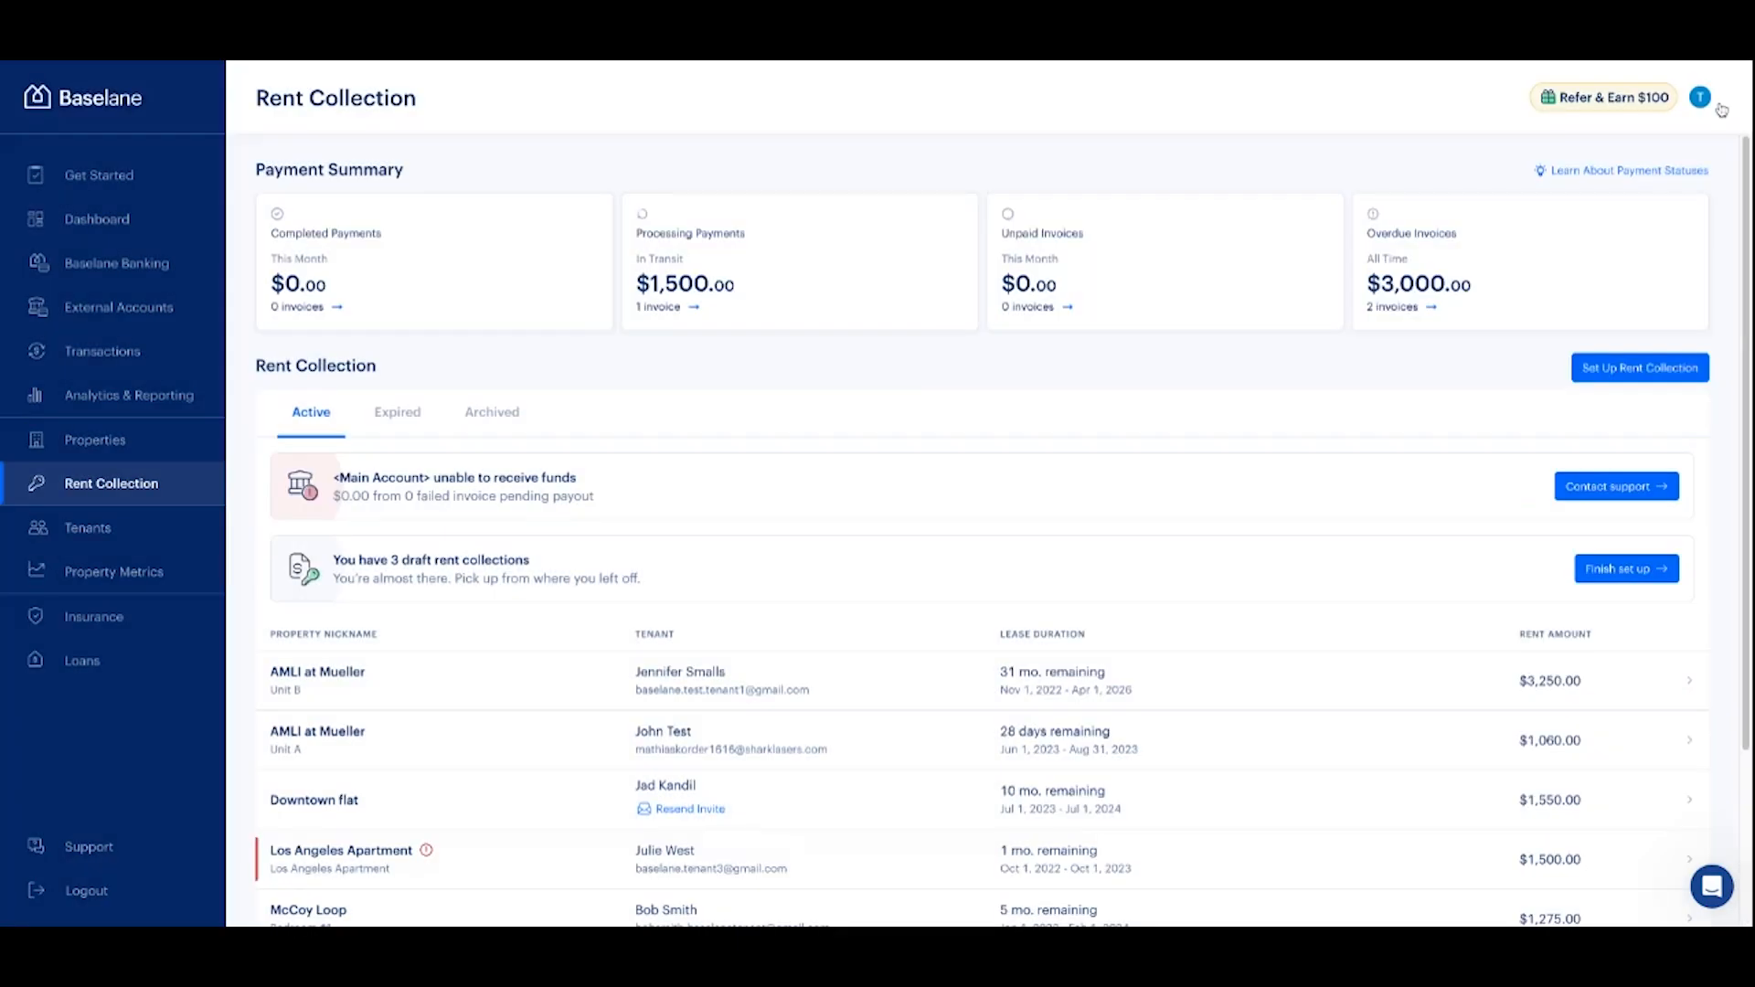
Revisit the archived and expired rent collections, and return to the active ones.
{"action": "left_click", "coordinate": [493, 418]}
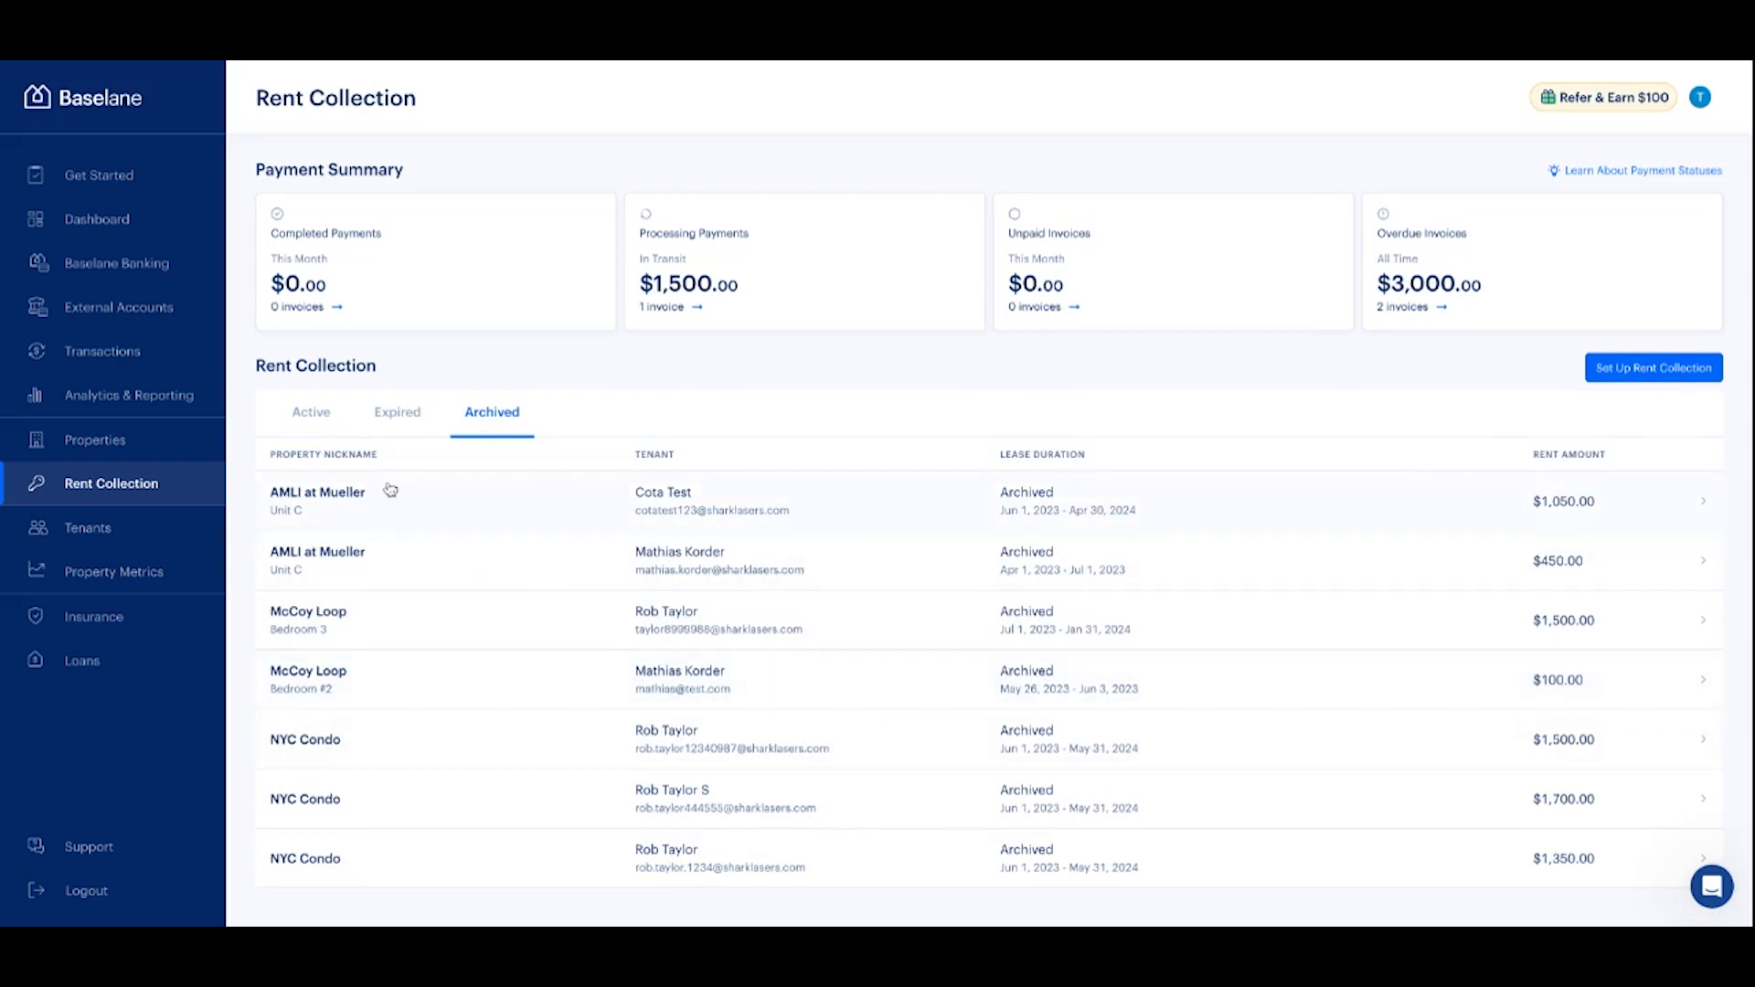
{"action": "left_click", "coordinate": [391, 420]}
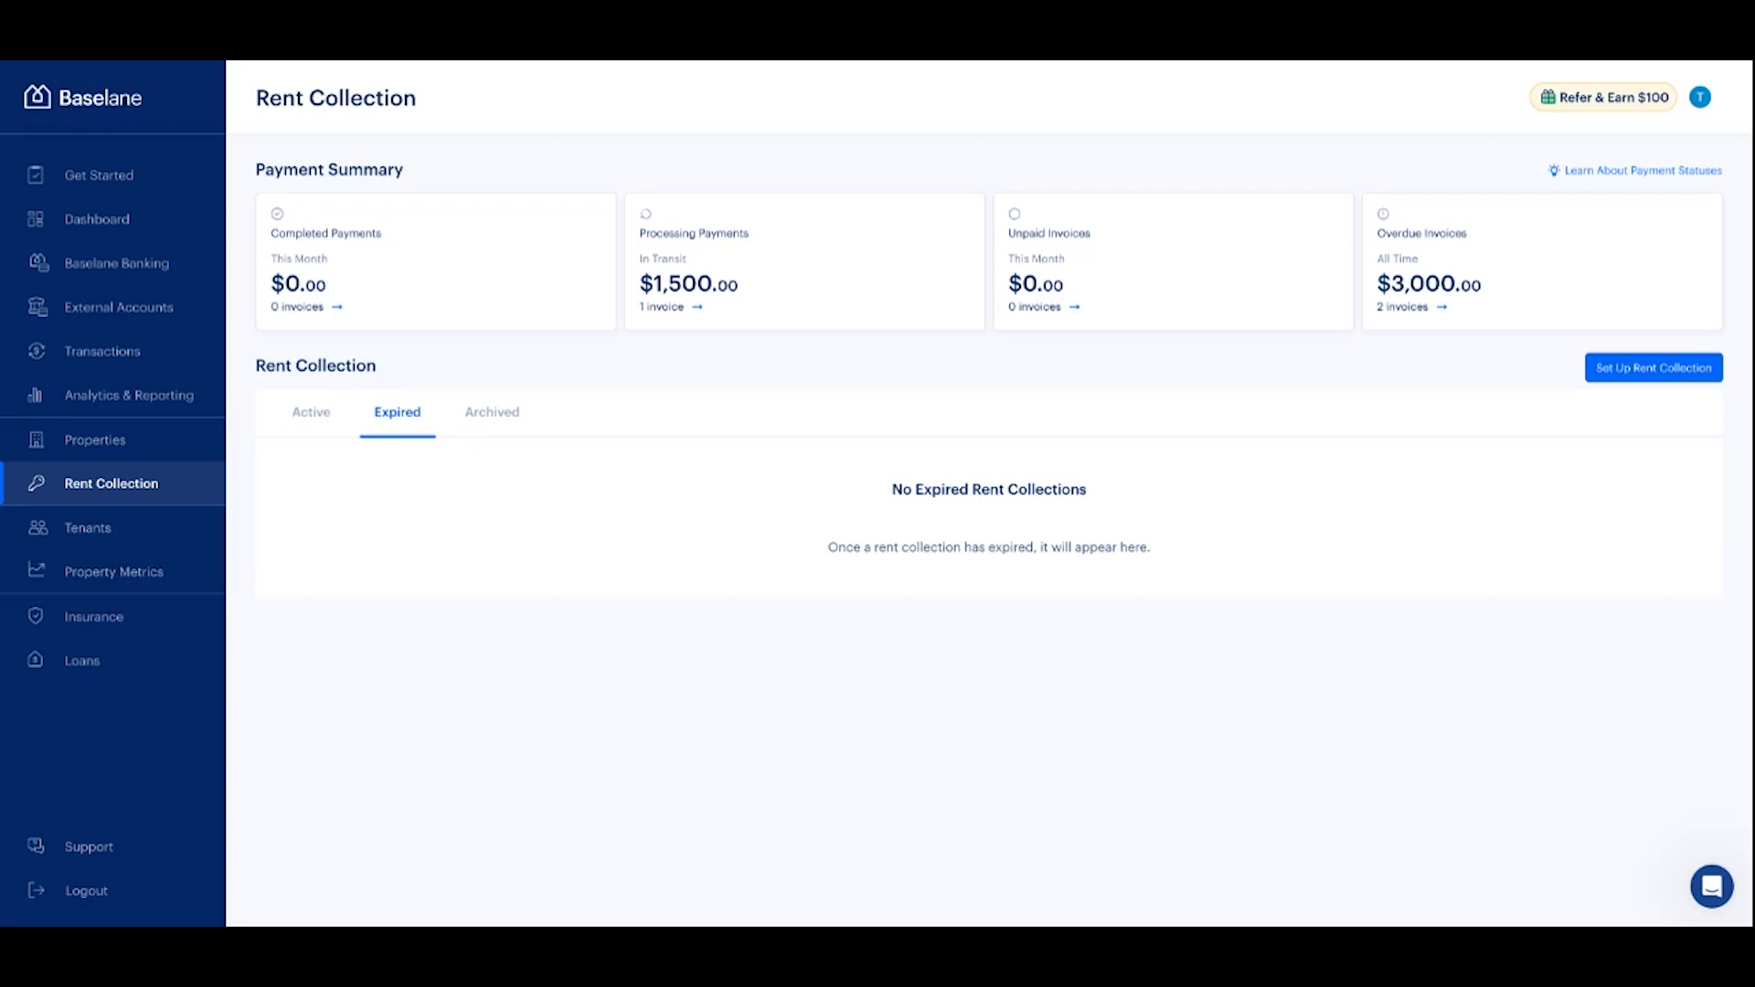
{"action": "left_click", "coordinate": [307, 410]}
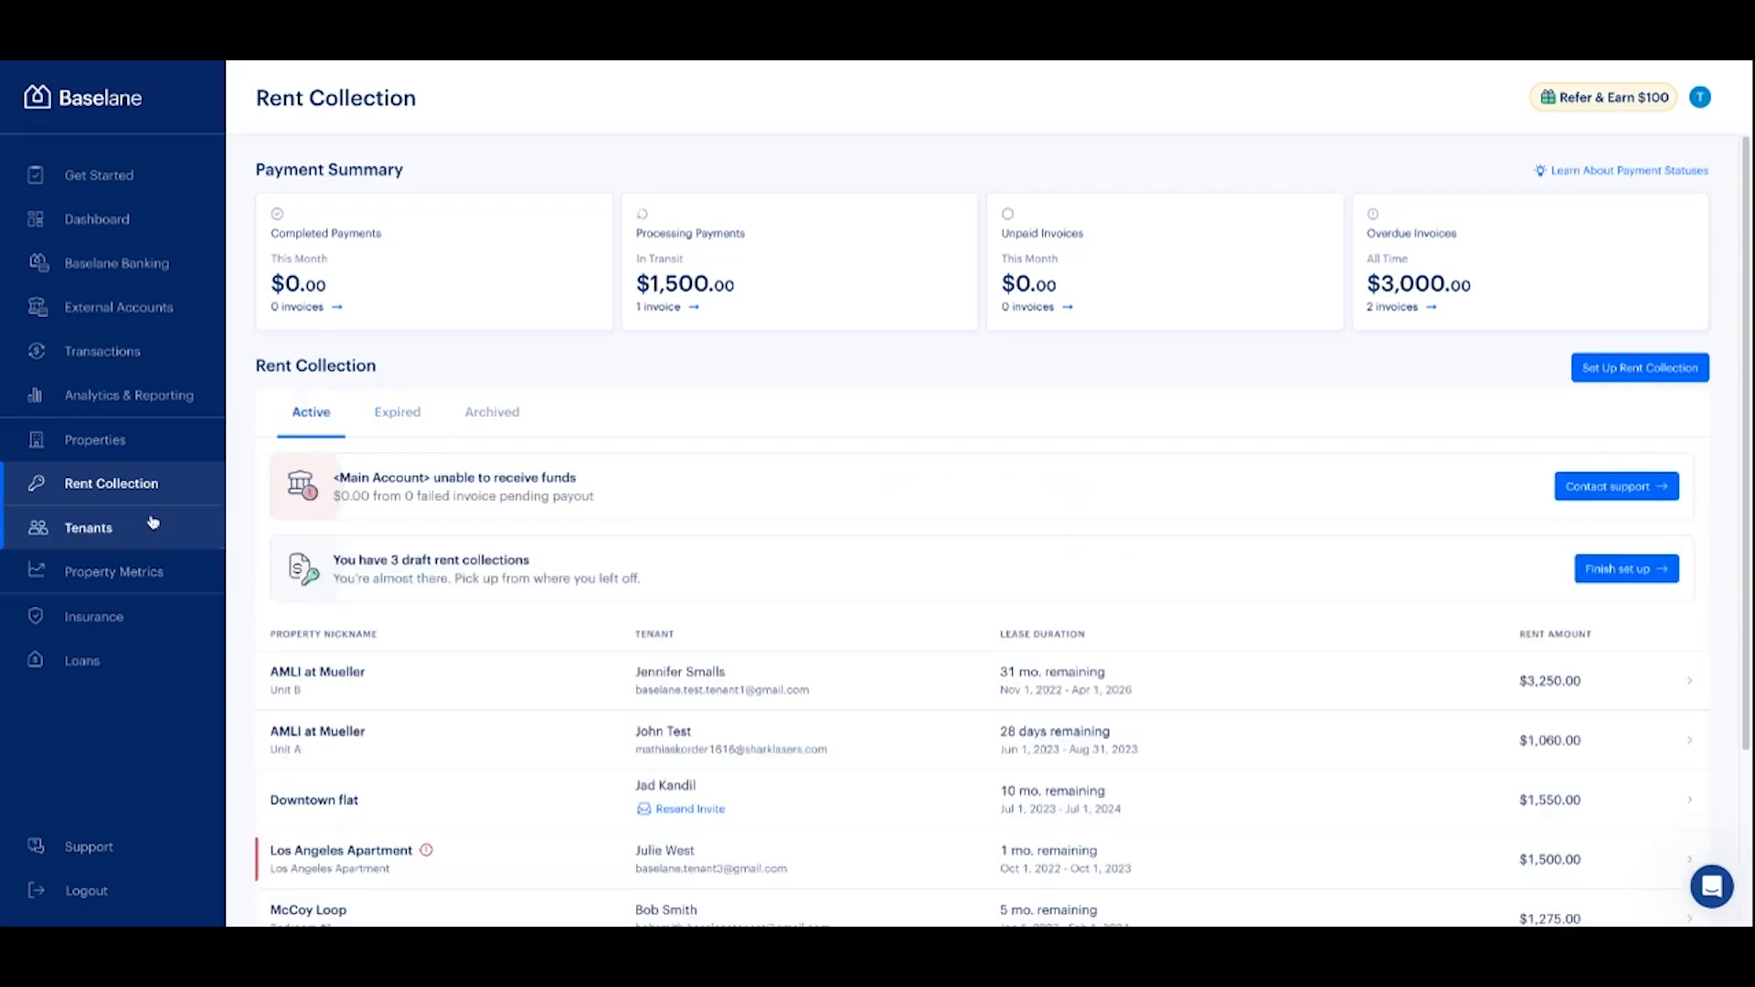
Go to the tenants list and check the editable details of the fourth invited tenant without changing them.
{"action": "left_click", "coordinate": [148, 519]}
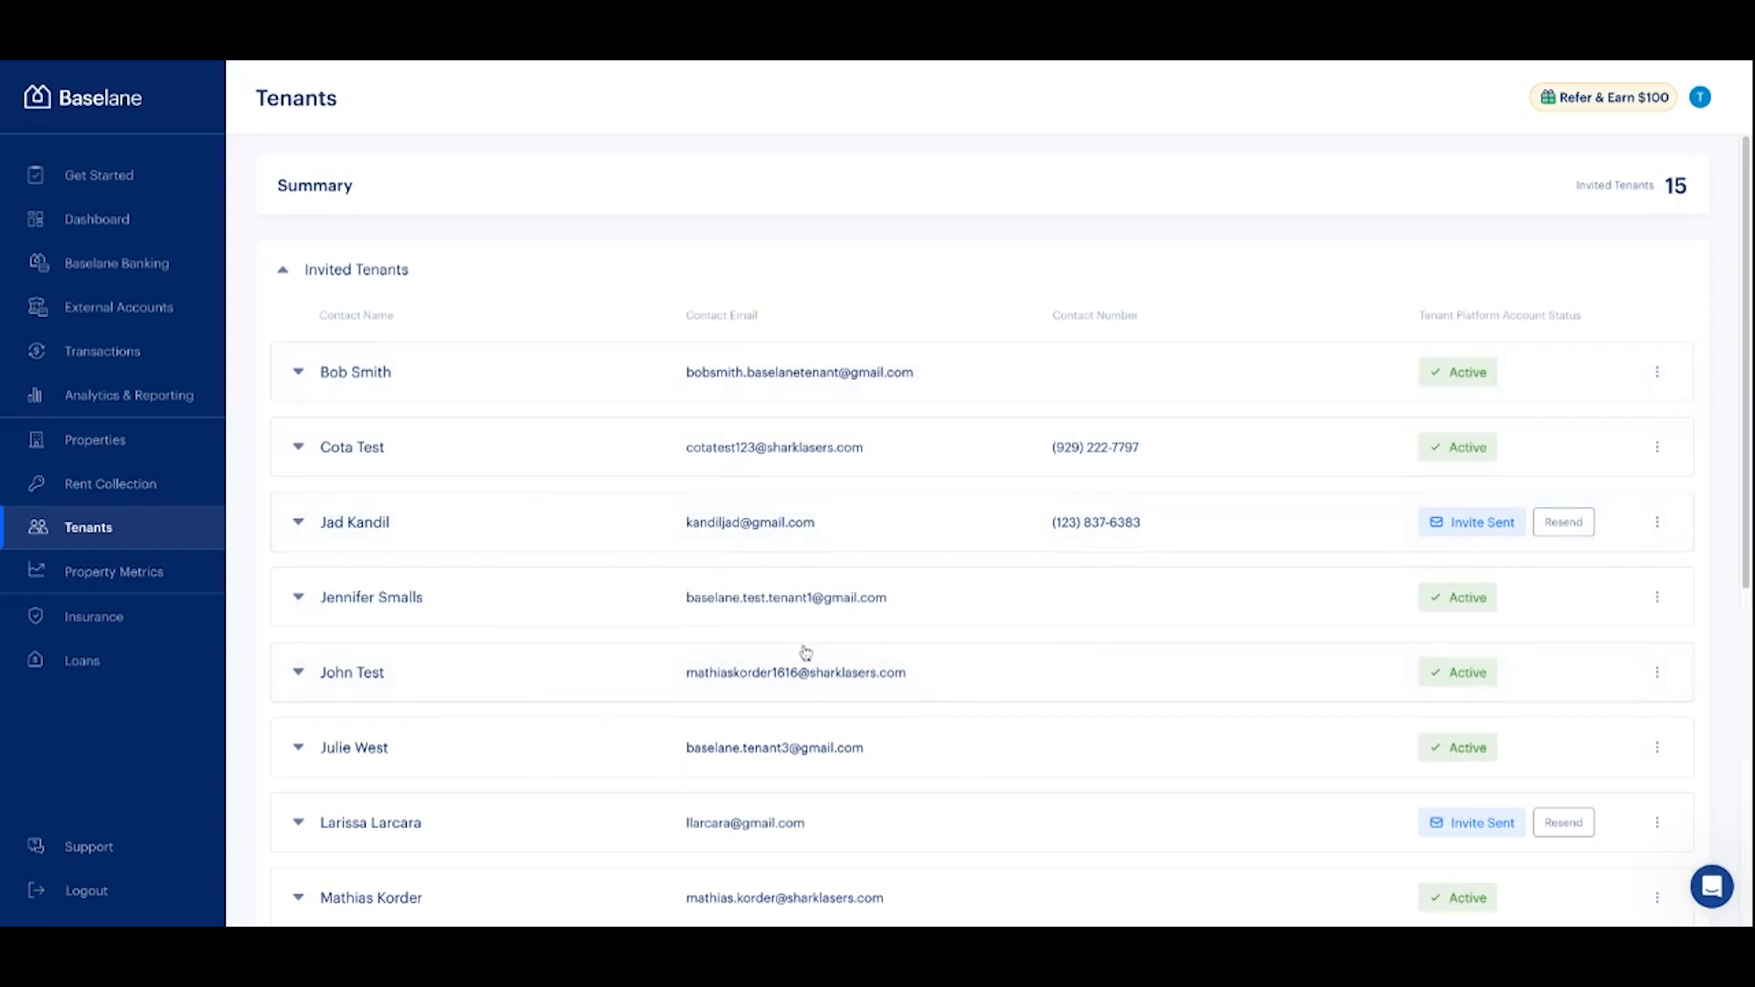
{"action": "left_click", "coordinate": [1654, 598]}
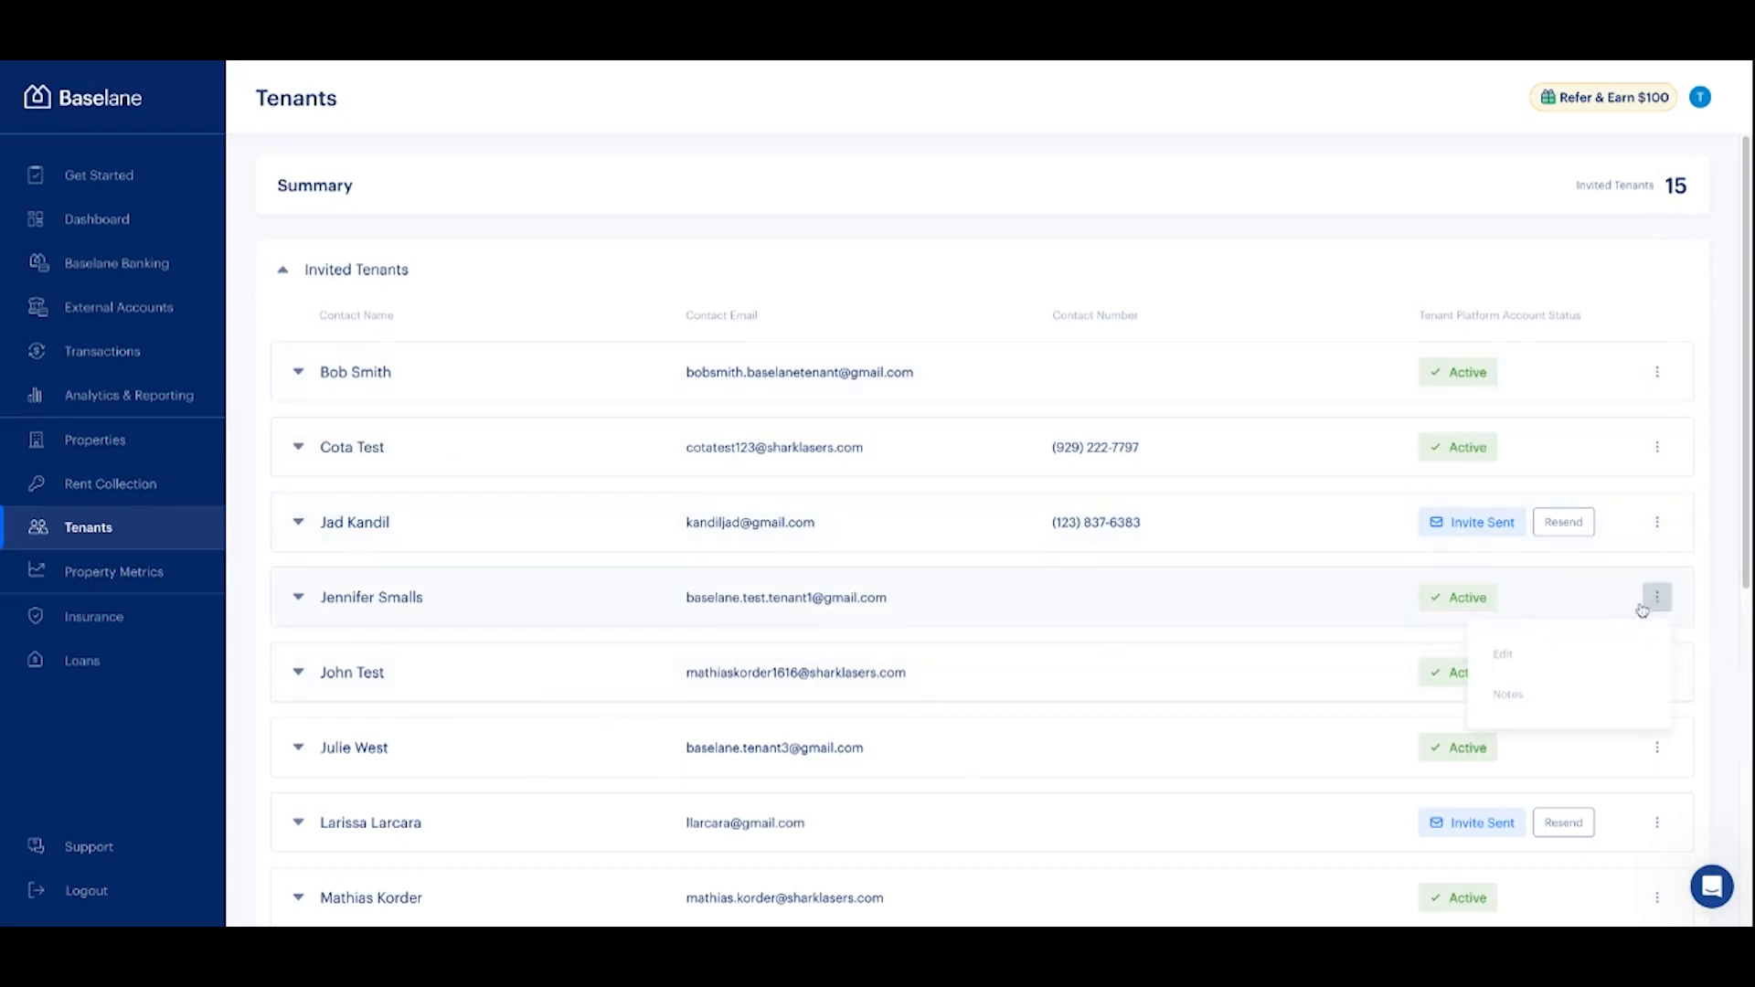
{"action": "left_click", "coordinate": [1554, 652]}
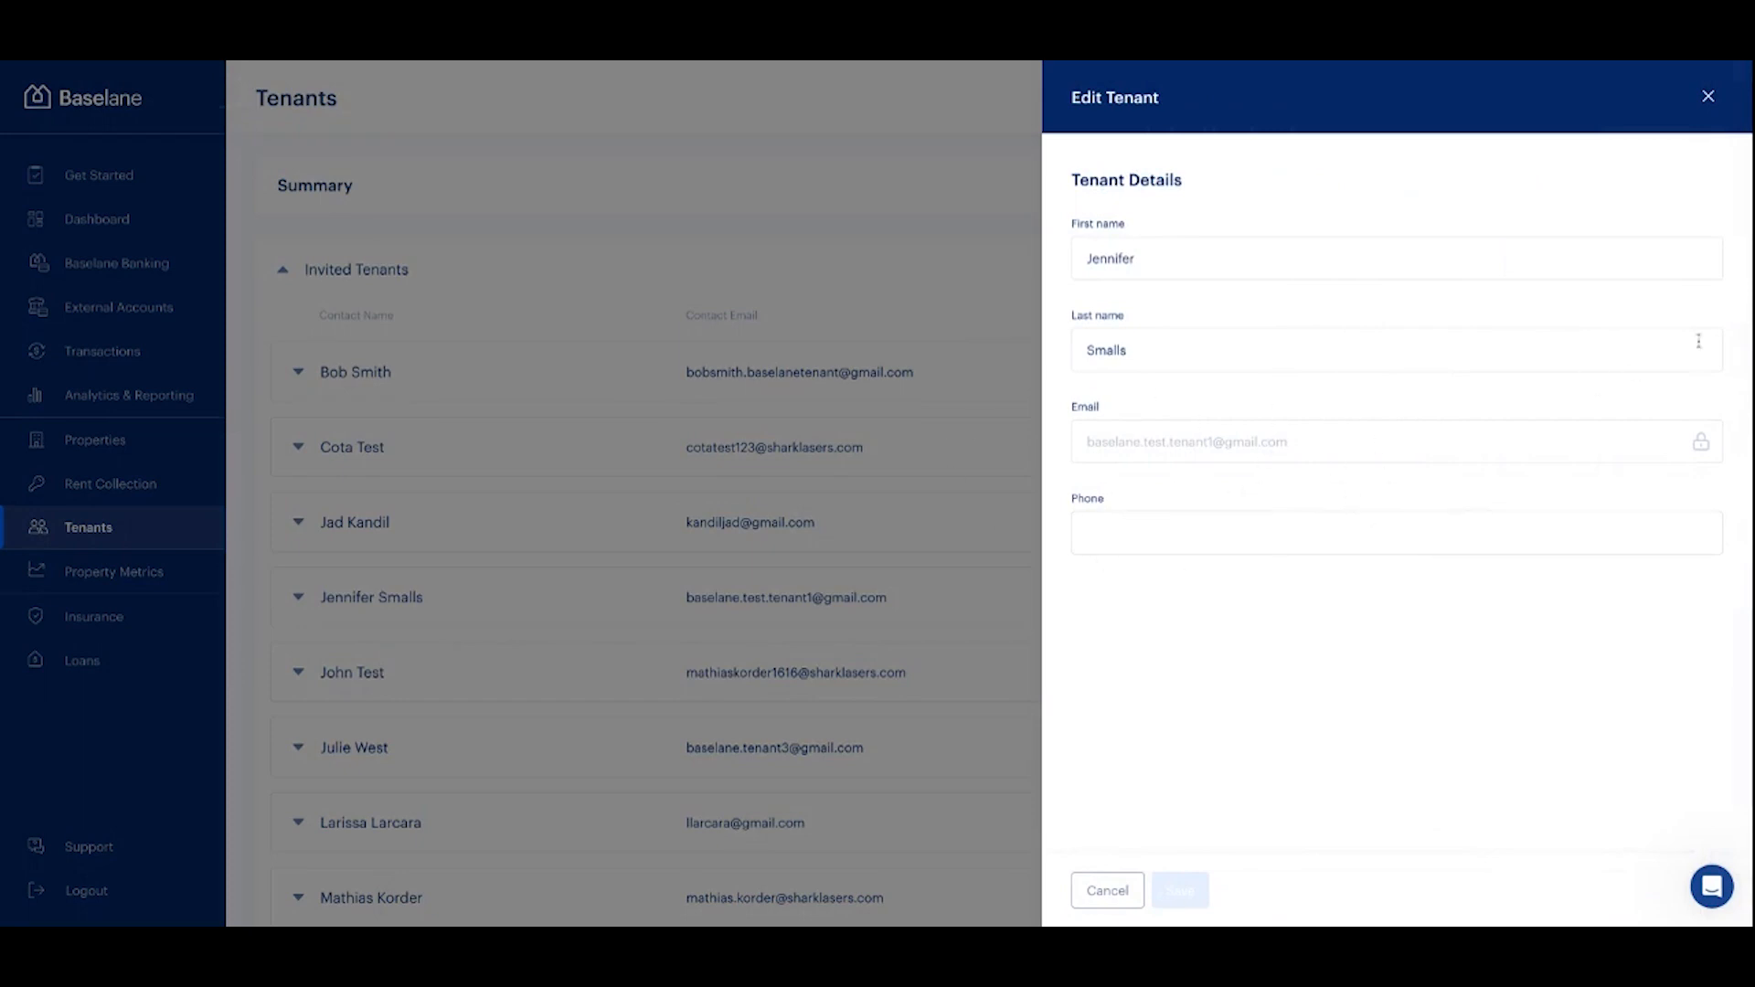
{"action": "left_click", "coordinate": [1708, 96]}
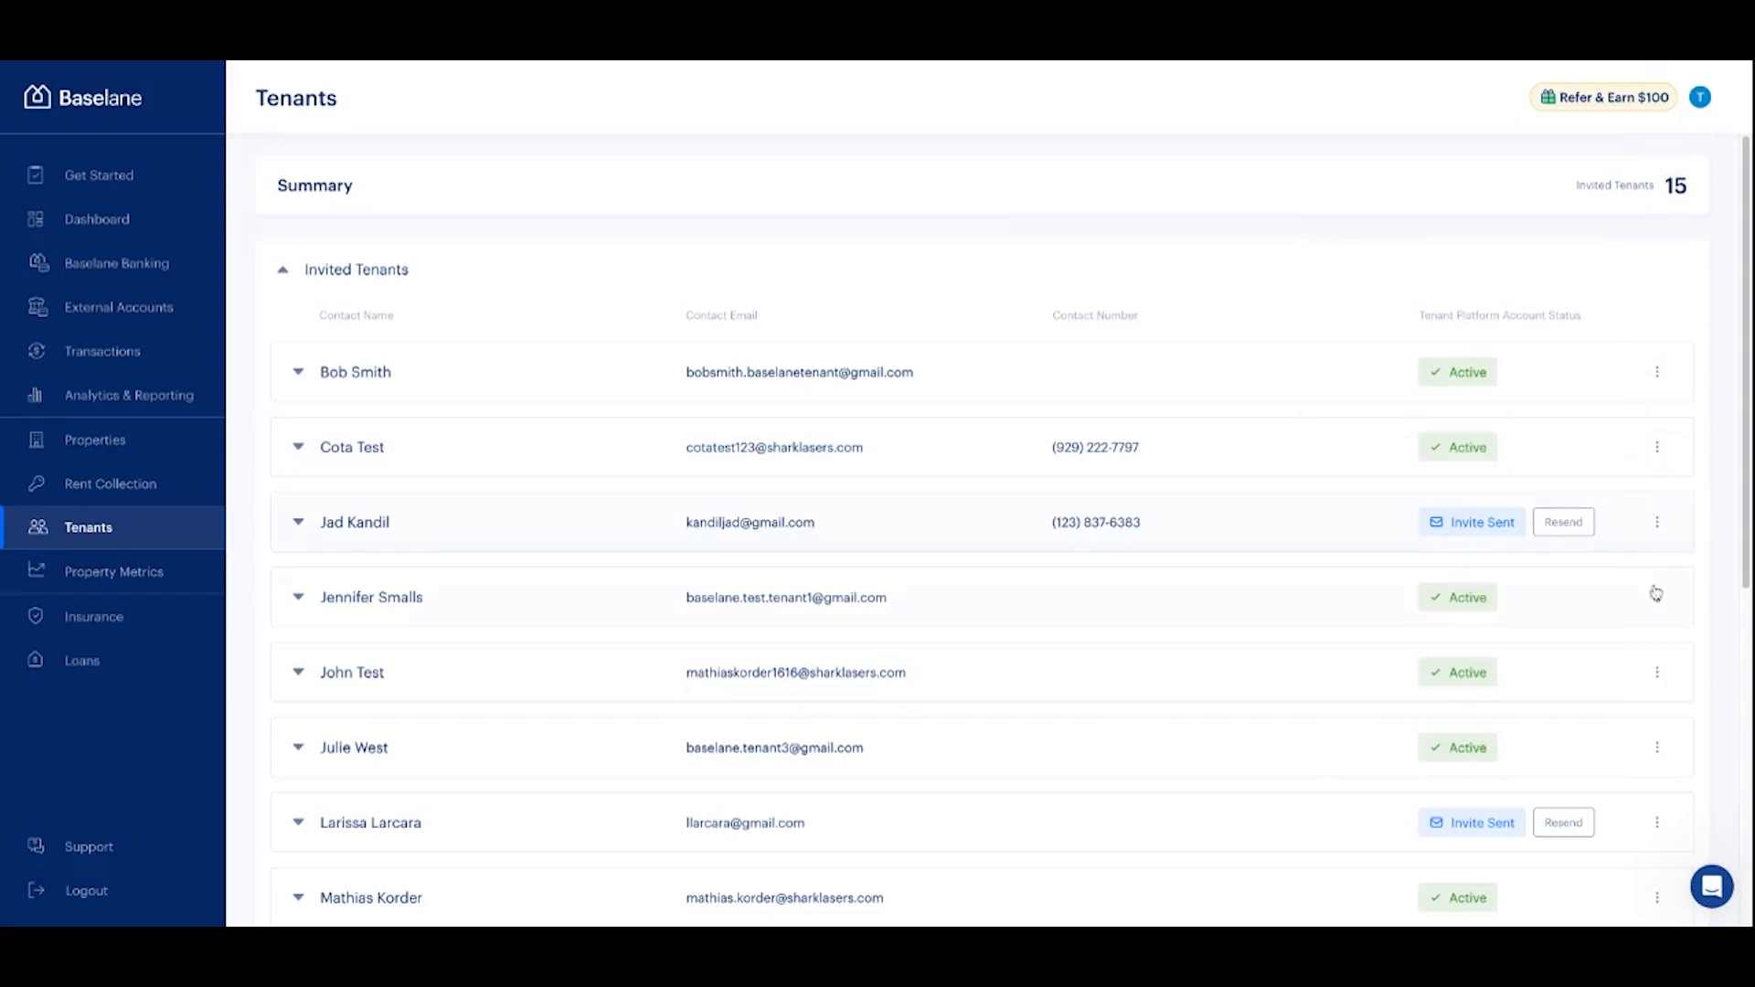
Check the email and other details of the third invited tenant without changing them, and return to the rent collection overview.
{"action": "left_click", "coordinate": [1658, 522]}
{"action": "left_click", "coordinate": [1593, 581]}
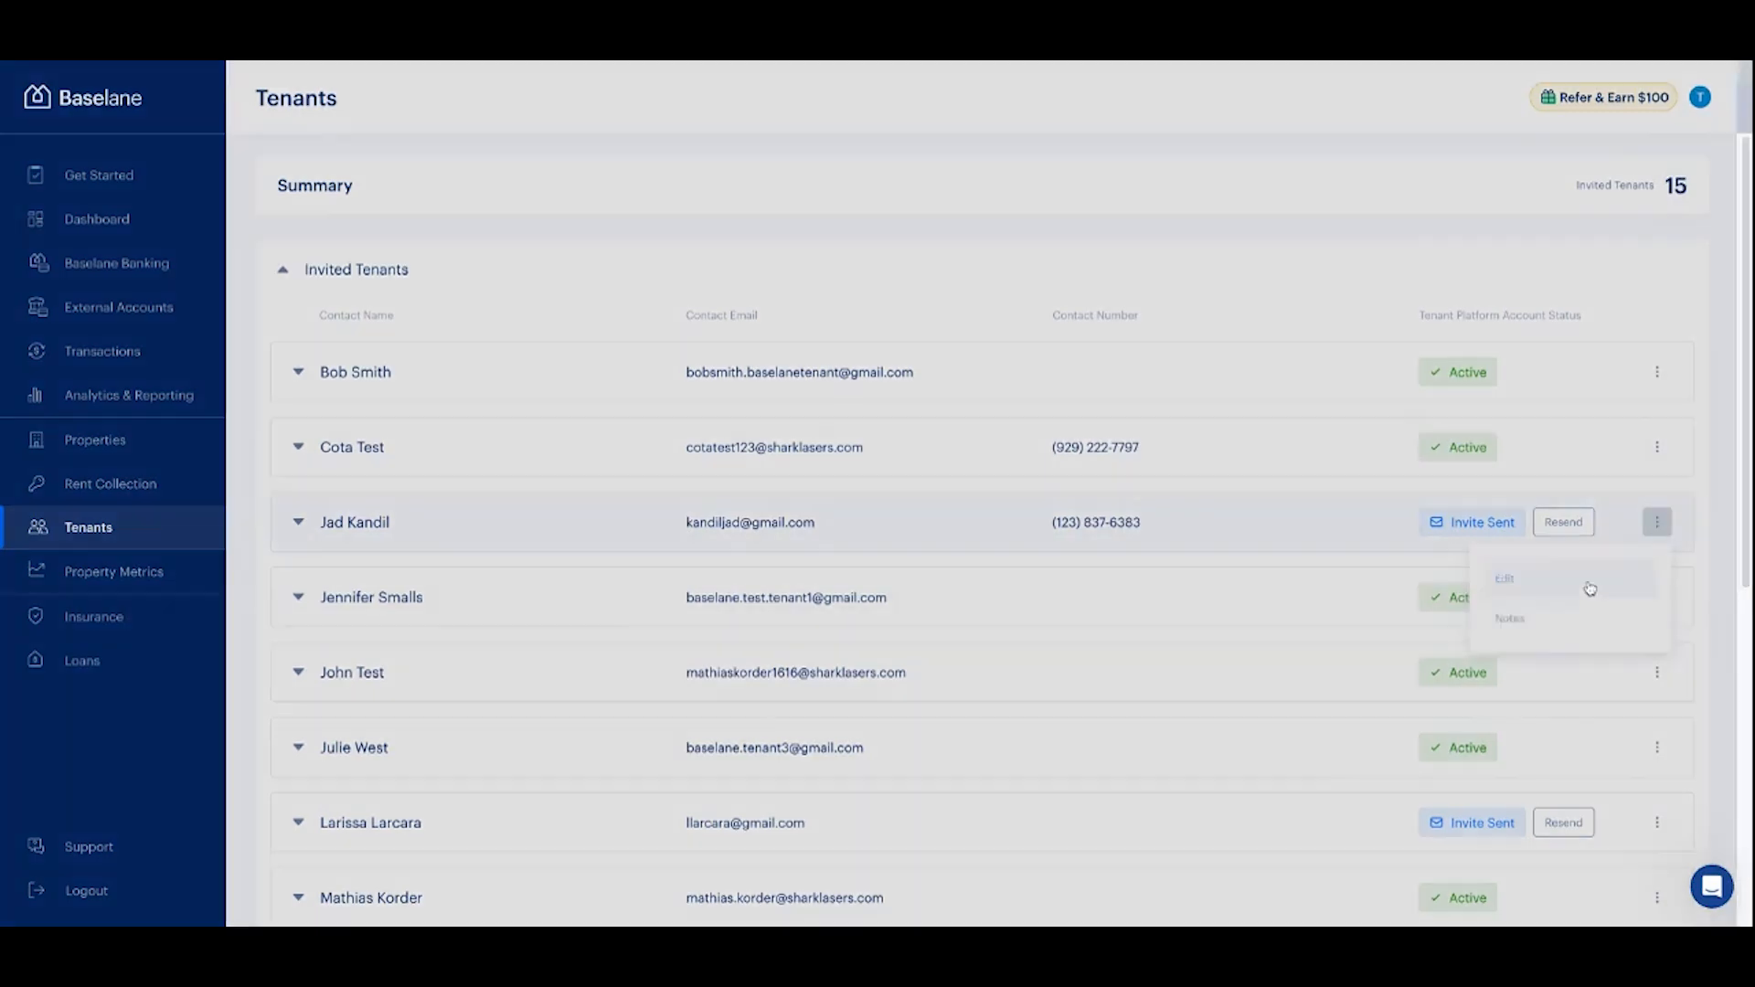
{"action": "triple_click", "coordinate": [1317, 443]}
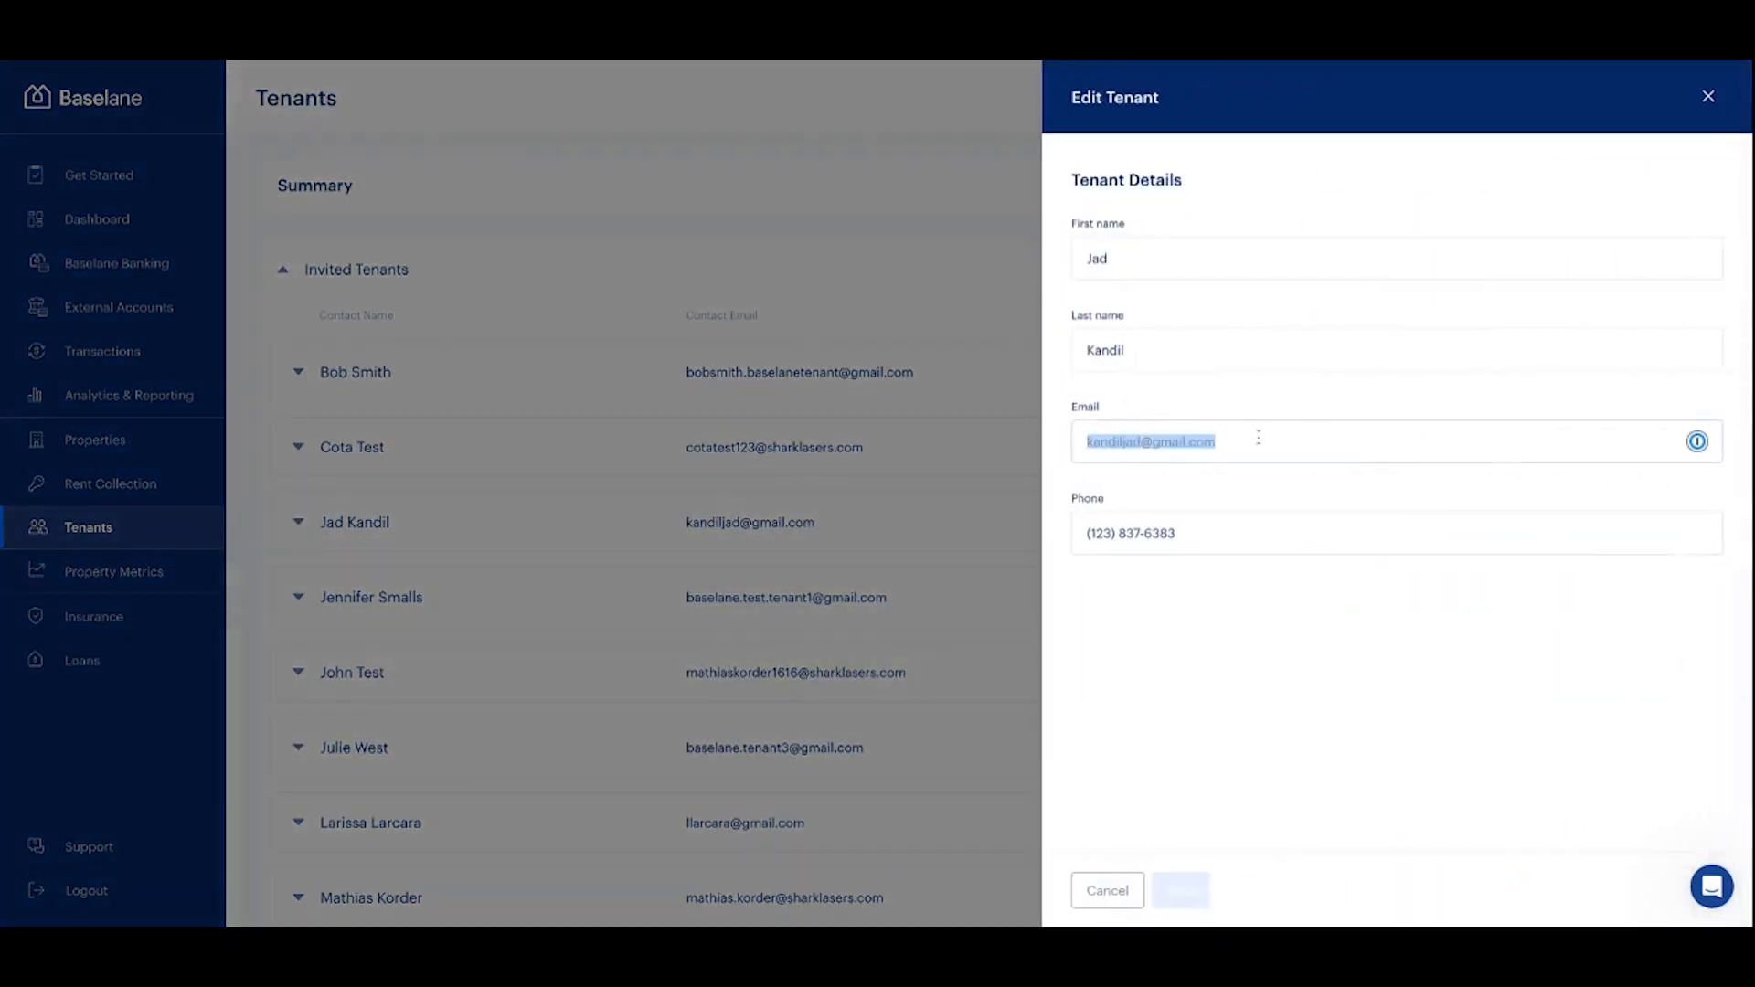
{"action": "left_click", "coordinate": [1708, 97]}
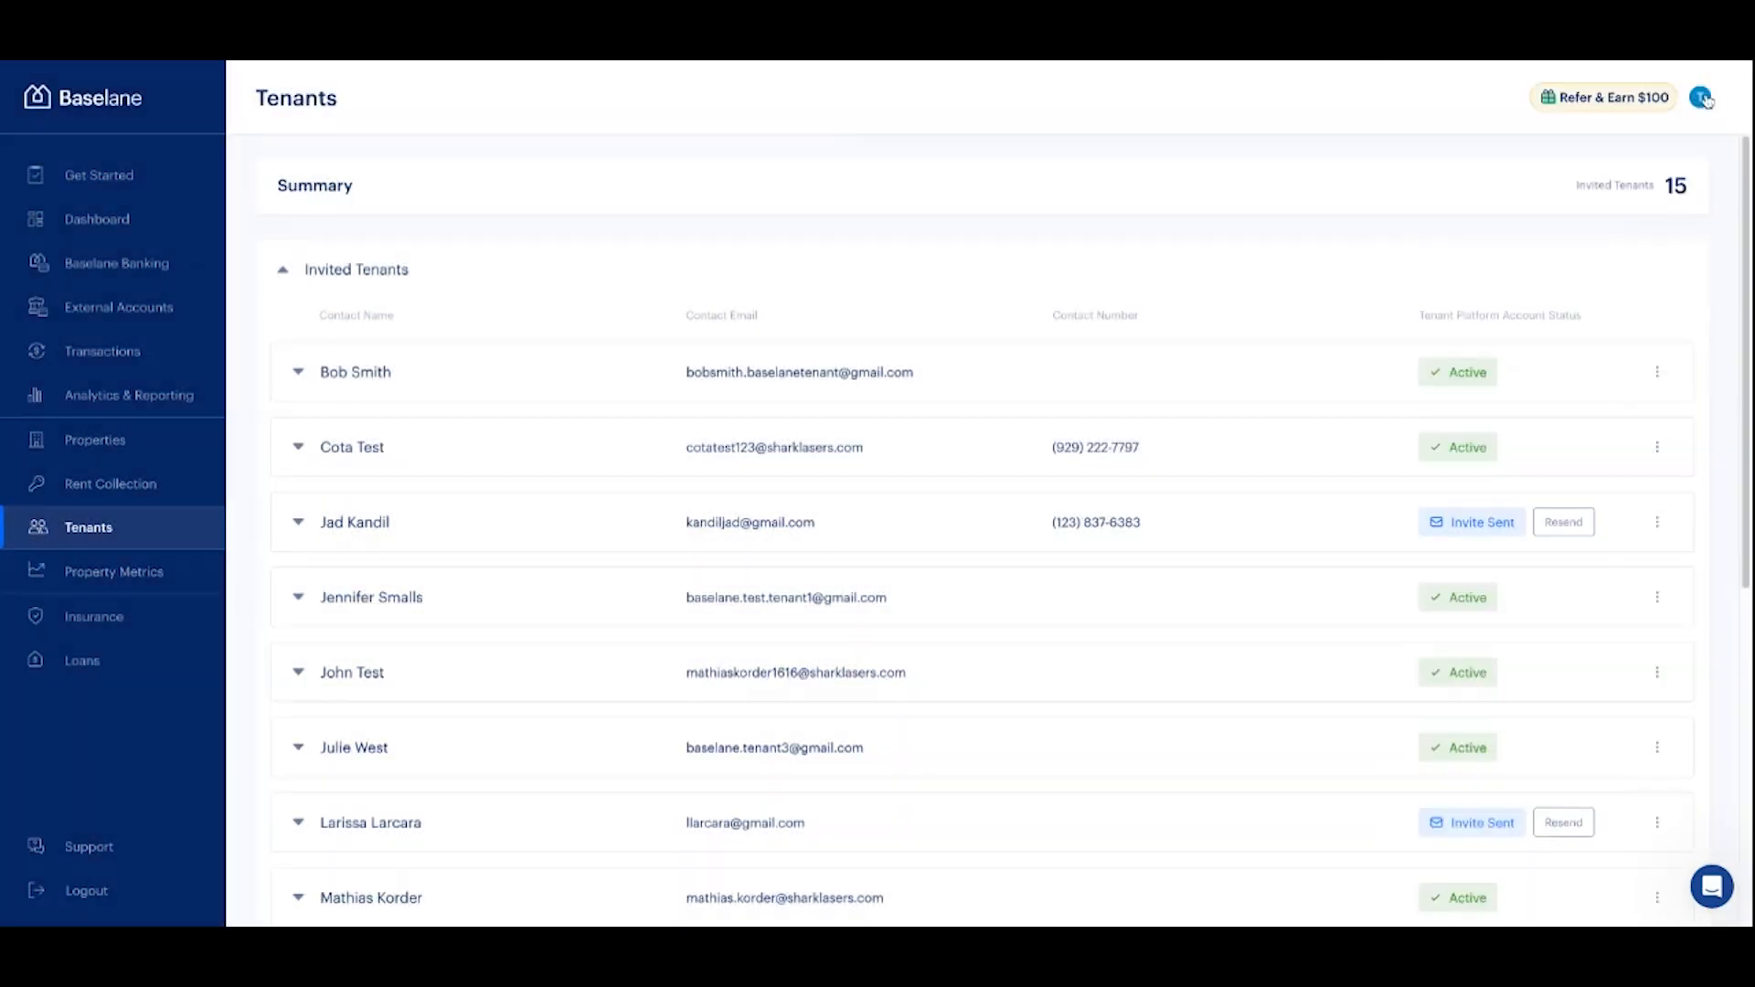
{"action": "left_click", "coordinate": [124, 486]}
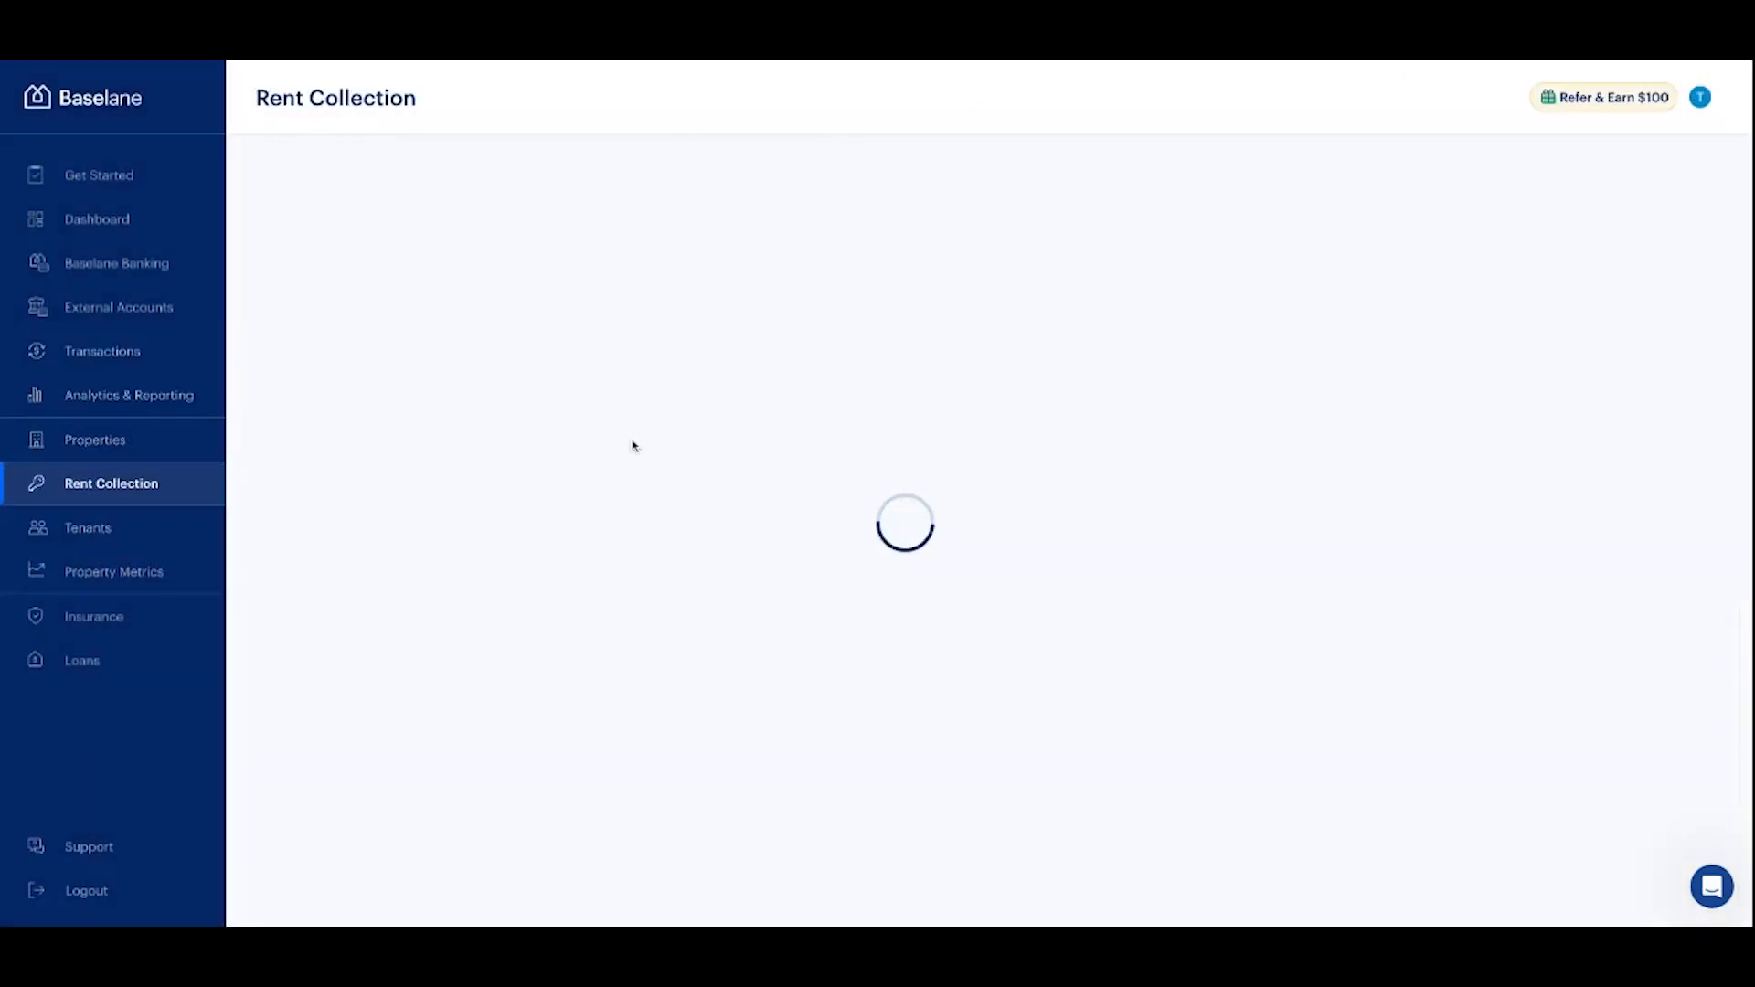